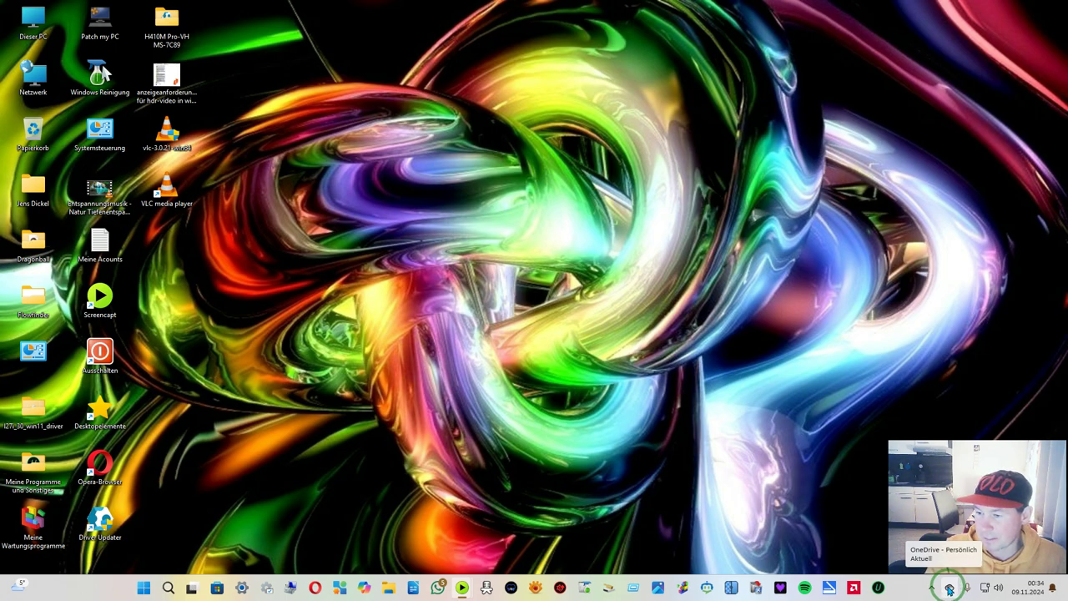
# Open the personal OneDrive folder from the system tray to view its contents, reposition its window, and close it
pyautogui.doubleClick(950, 589)
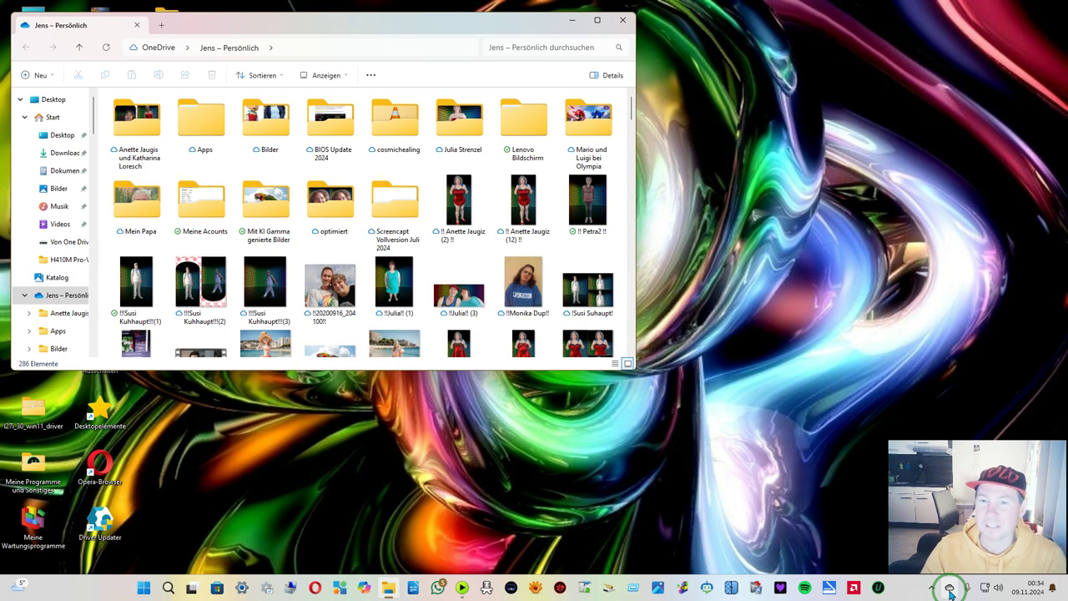
pyautogui.moveTo(326, 26); pyautogui.dragTo(469, 30)
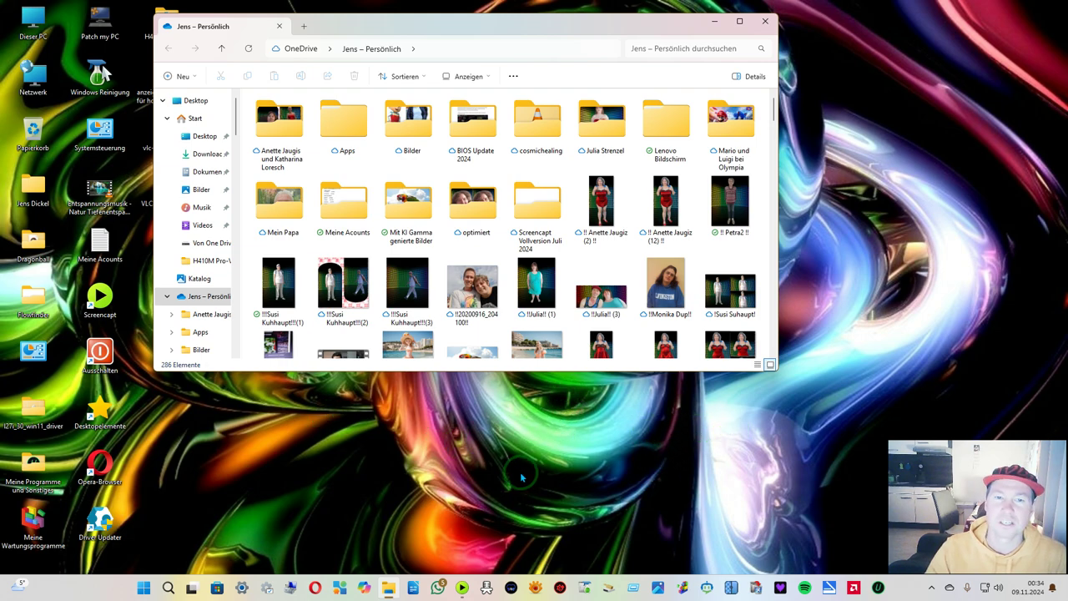
pyautogui.click(687, 402)
pyautogui.click(616, 442)
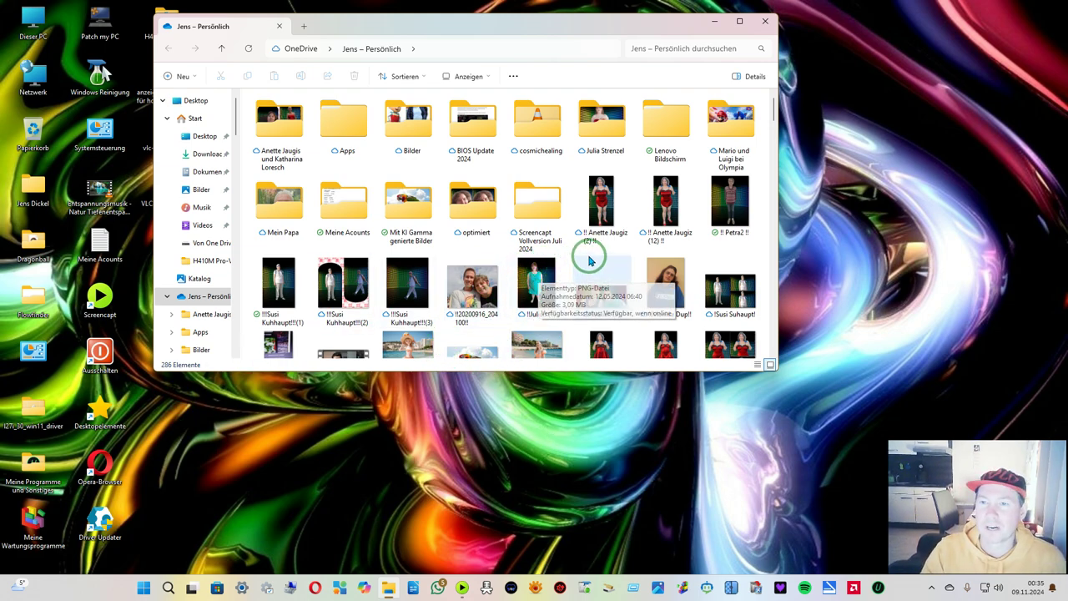
pyautogui.click(763, 21)
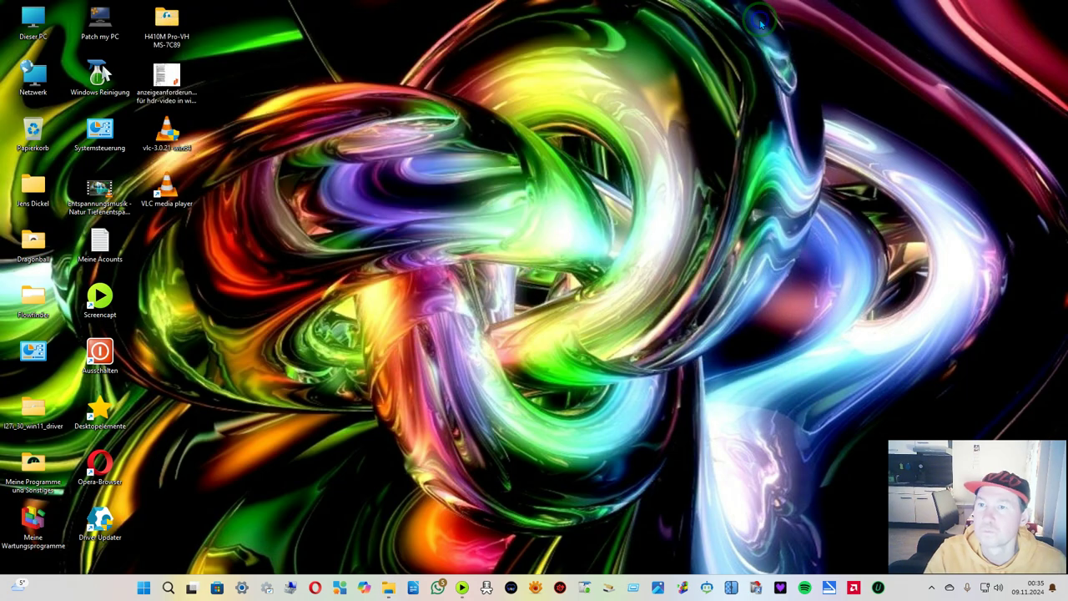
# Open the Konten page in Windows Settings and review the available account options and related settings
pyautogui.click(241, 589)
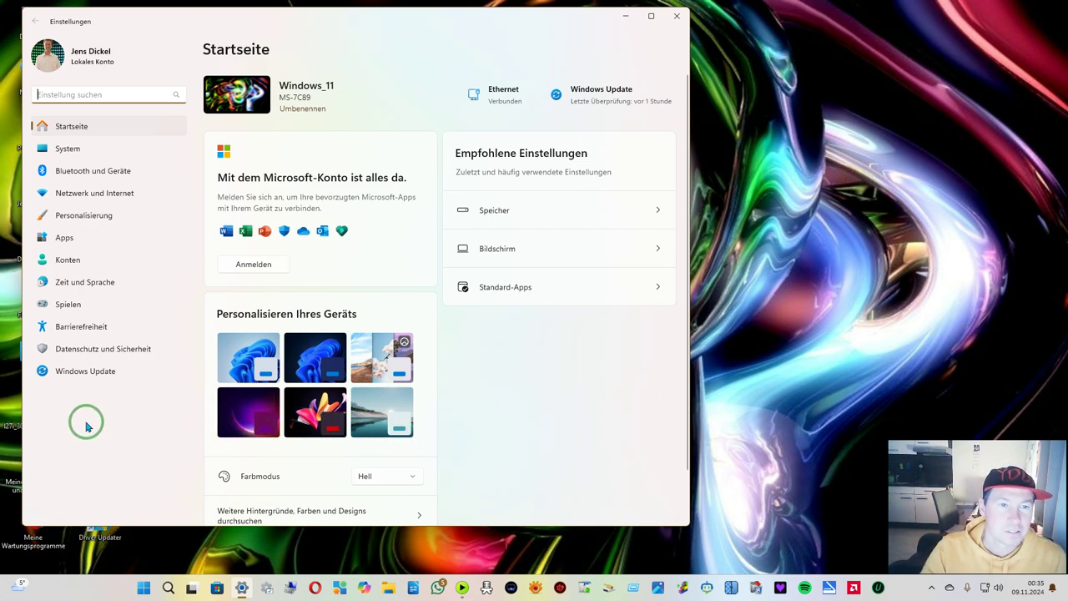
pyautogui.click(108, 259)
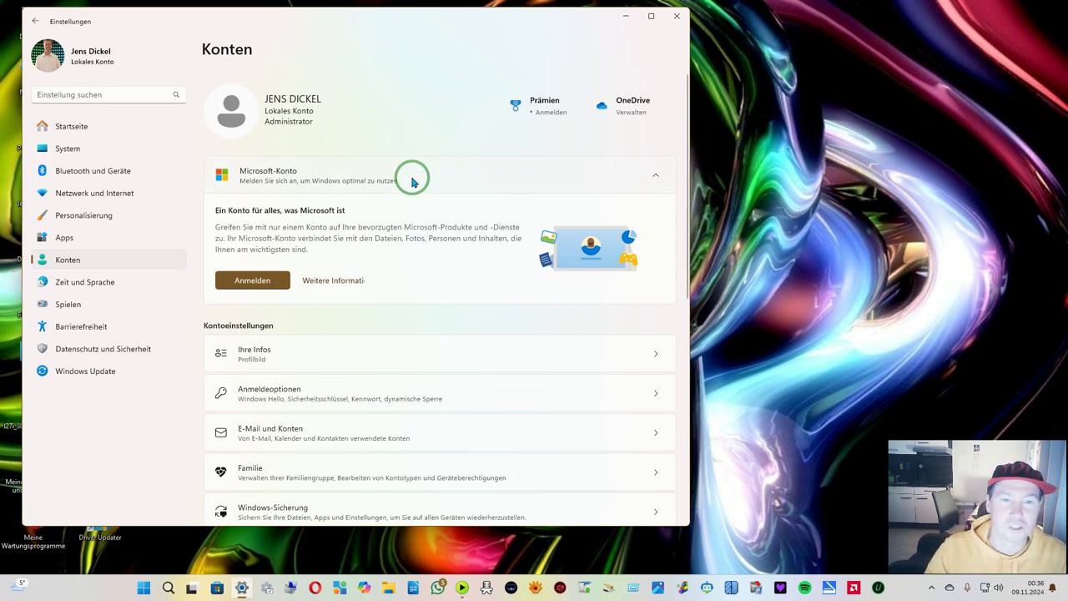
pyautogui.scroll(-3, 412, 302)
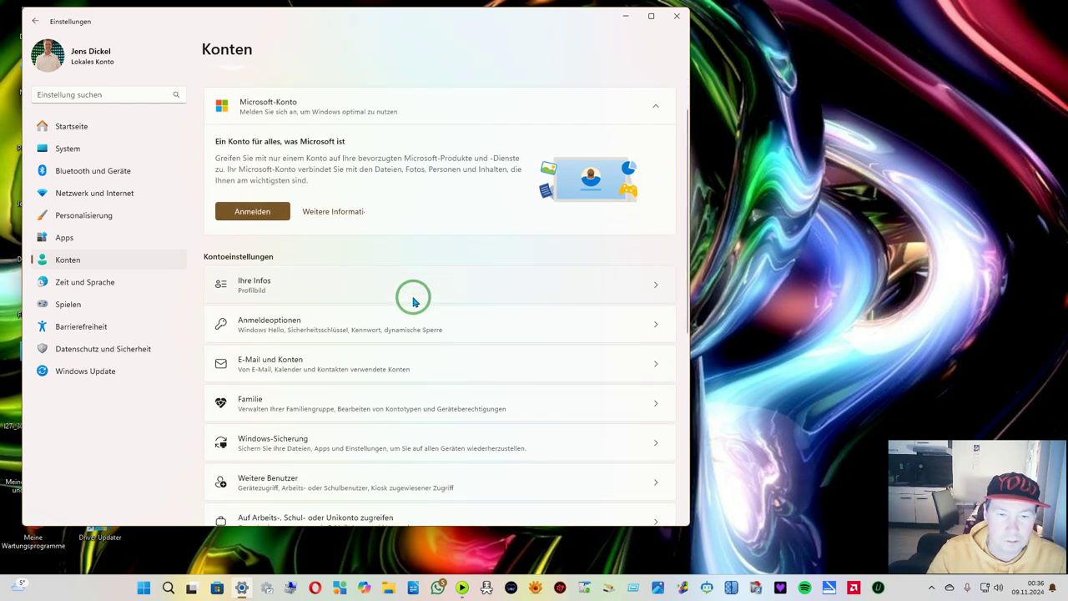
pyautogui.scroll(-3, 415, 300)
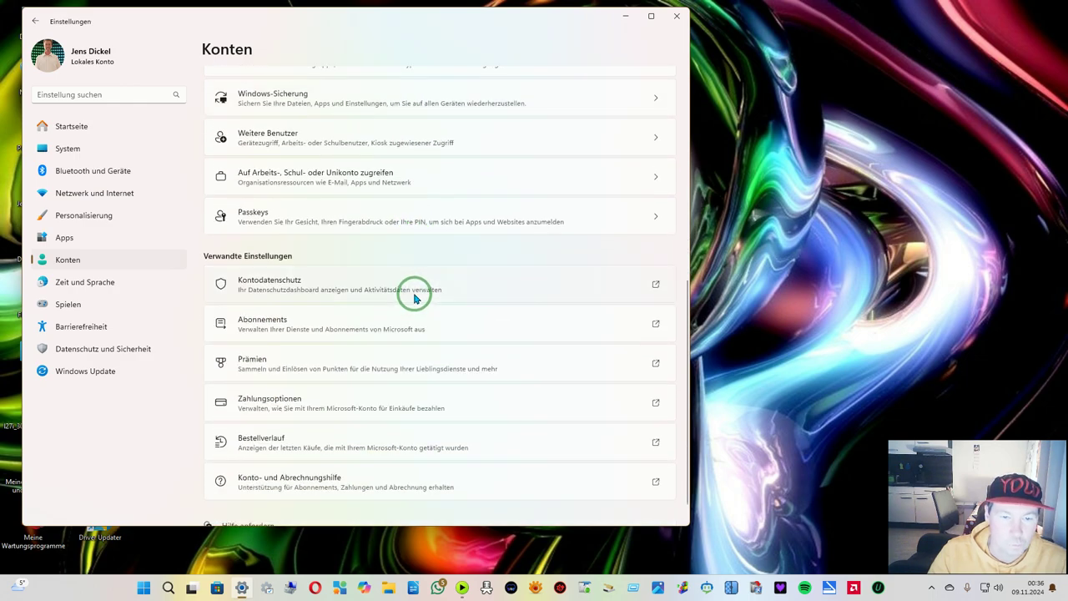
pyautogui.scroll(3, 413, 297)
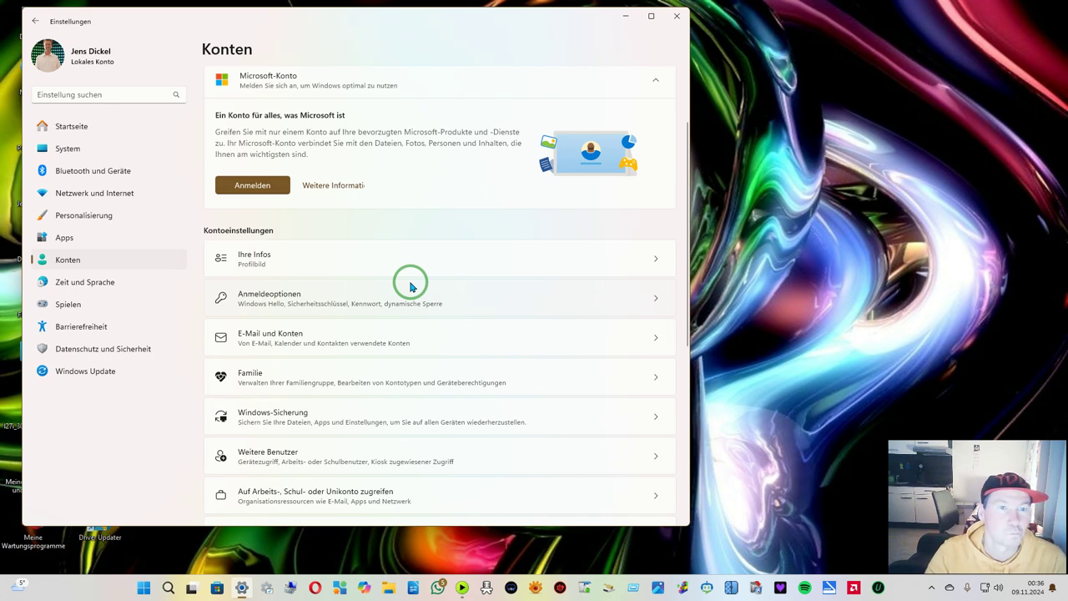
pyautogui.scroll(2, 411, 284)
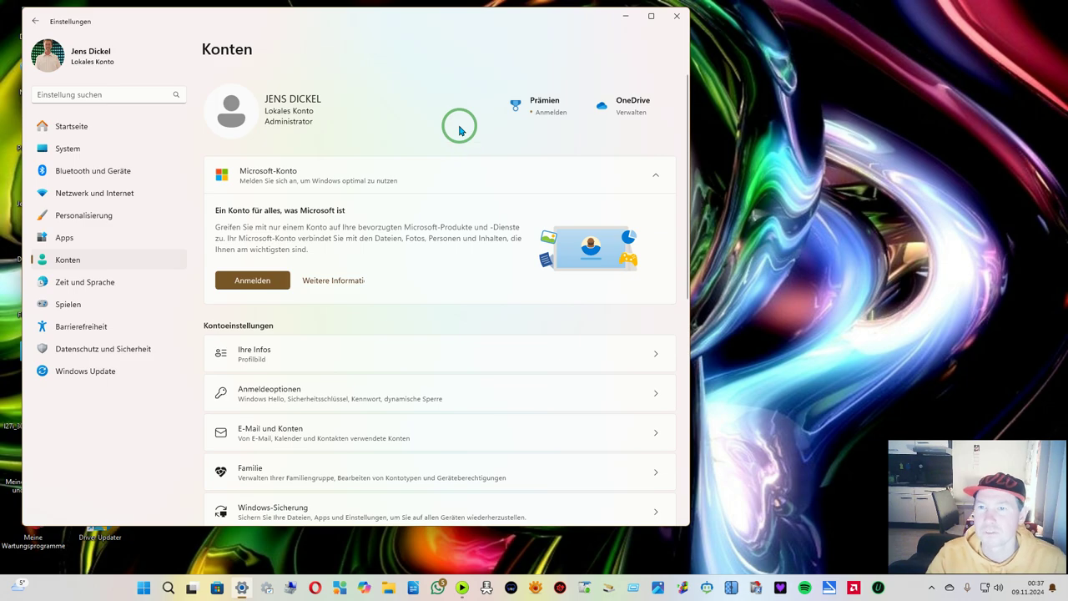
# View the OneDrive folder through the account page's Verwalten link, close it, and review the Settings Startseite
pyautogui.click(631, 111)
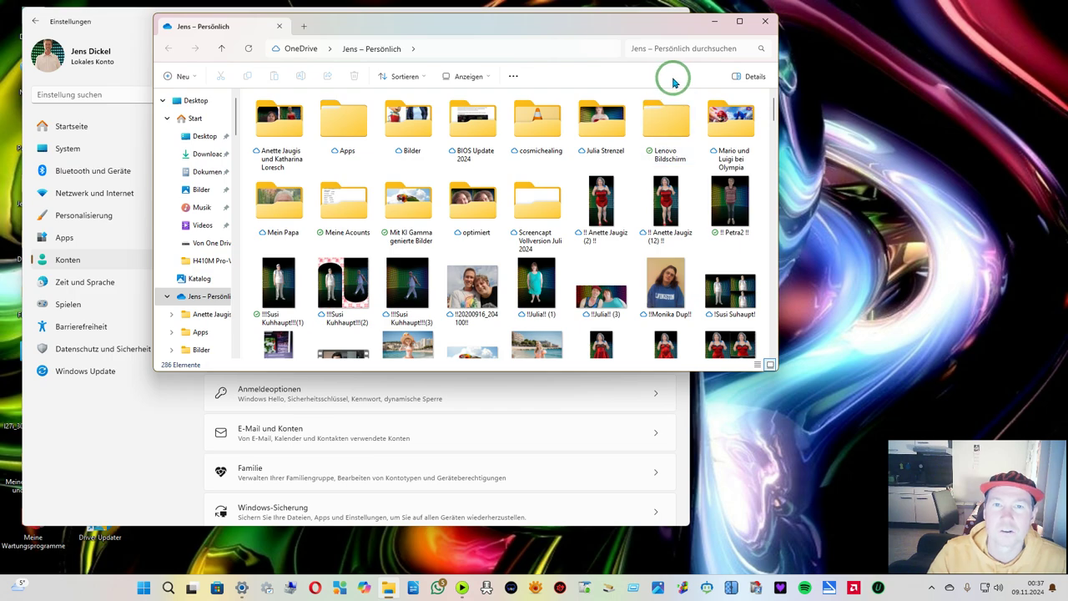
pyautogui.click(764, 30)
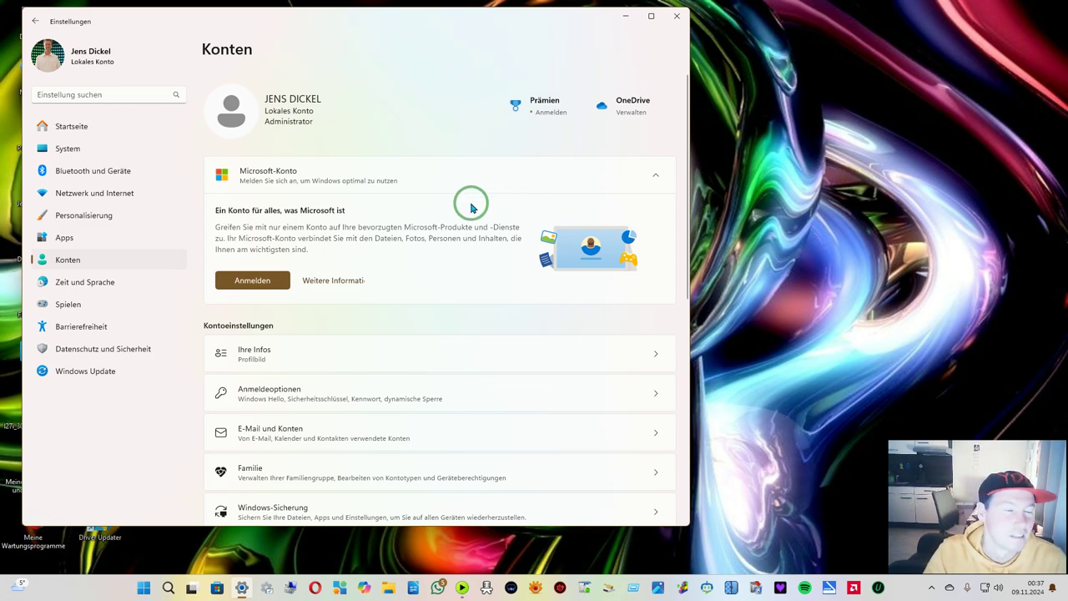
pyautogui.click(111, 126)
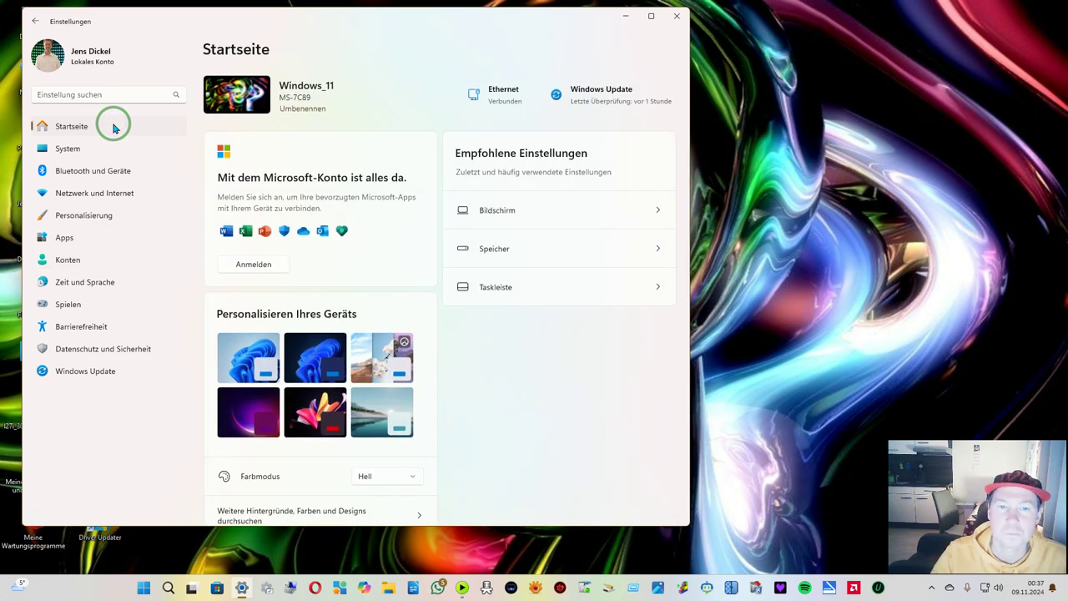
pyautogui.scroll(-2, 585, 325)
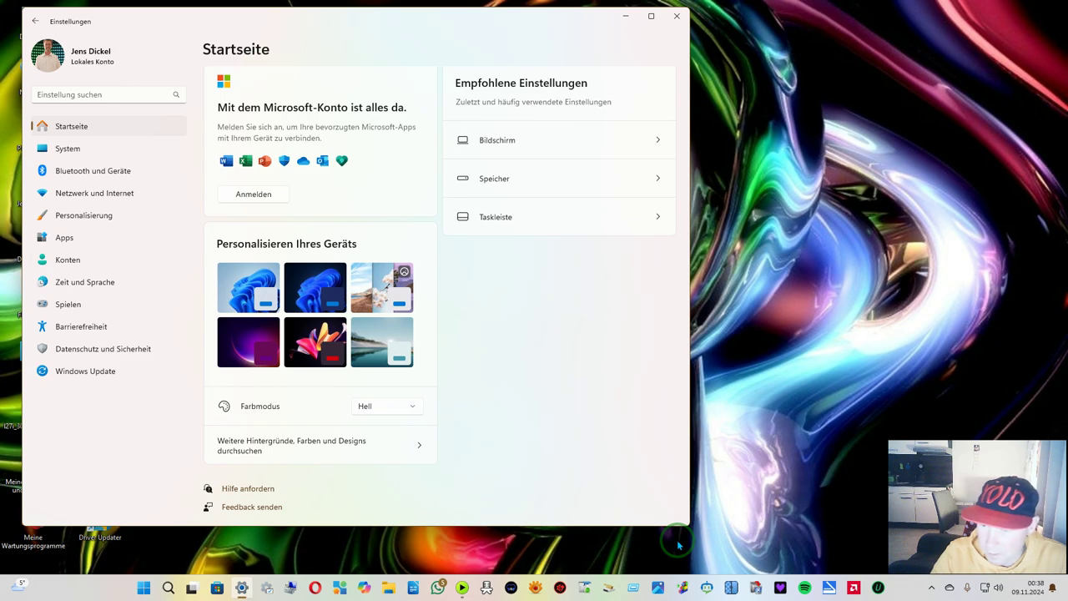
# Search Windows for "Li", launch LibreOffice, and create a blank Writer text document to view it before closing it
pyautogui.click(143, 588)
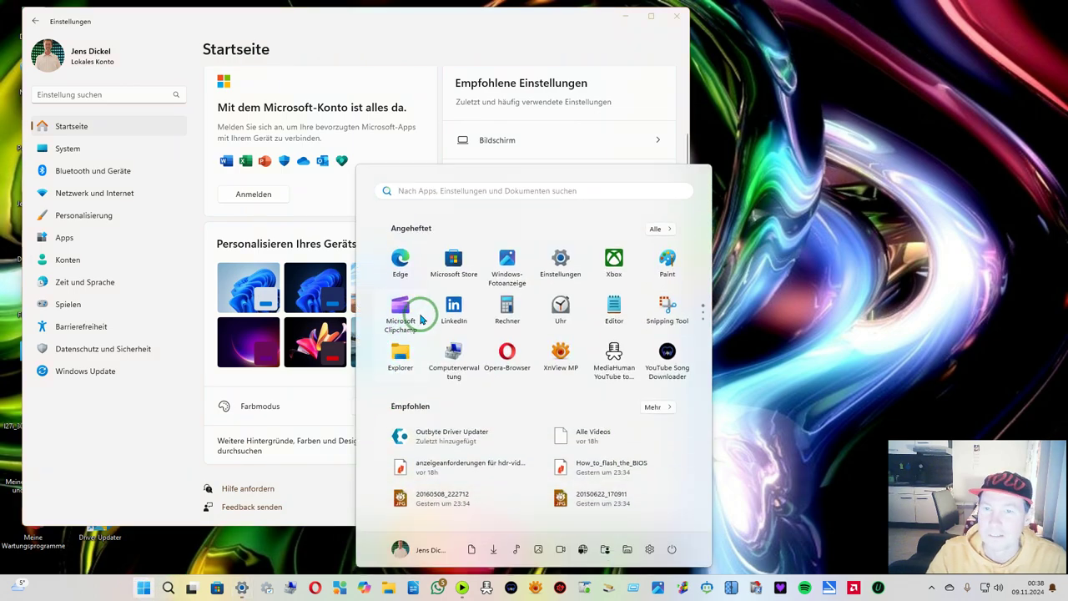
pyautogui.click(534, 191)
pyautogui.write('Li')
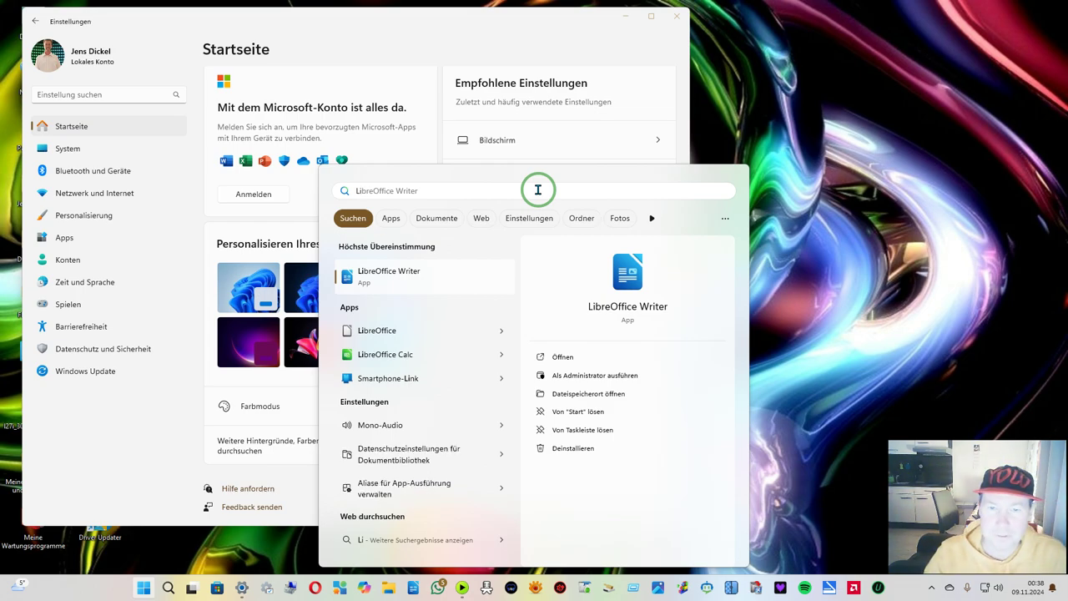
pyautogui.click(496, 334)
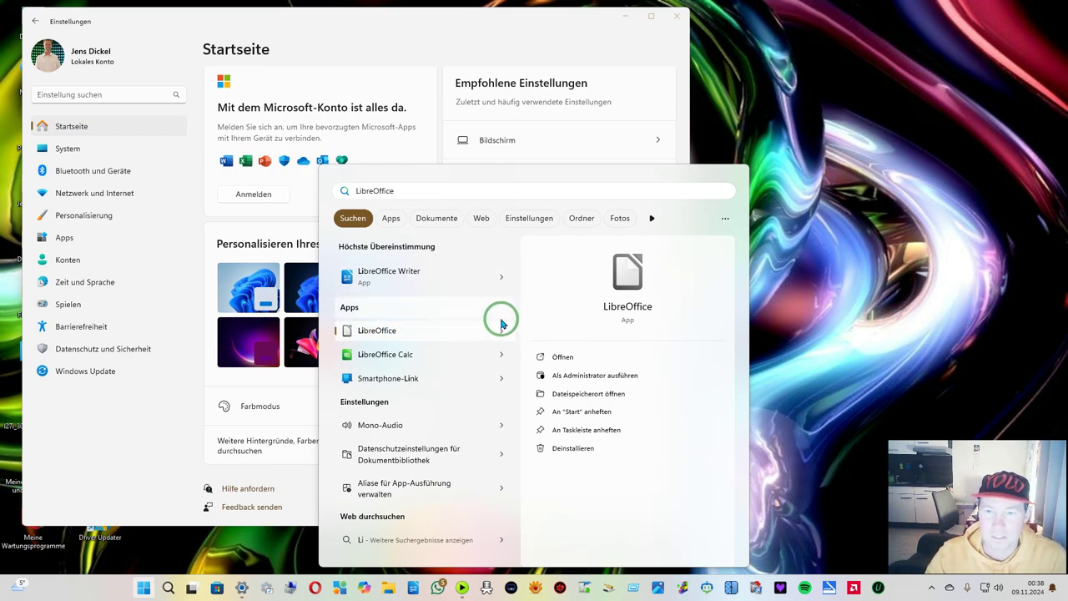
pyautogui.click(563, 357)
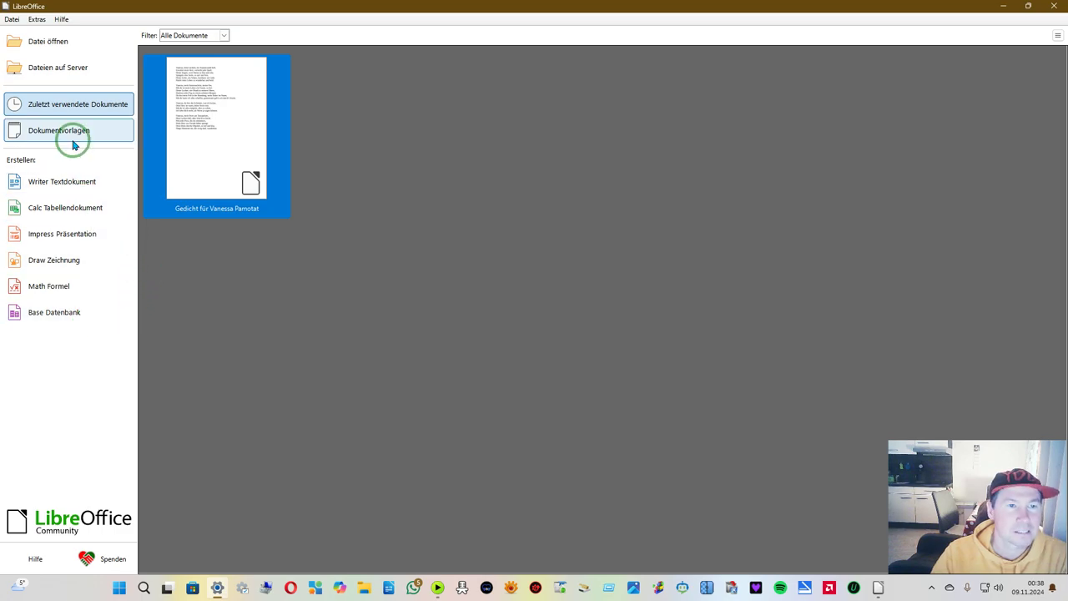
pyautogui.click(70, 184)
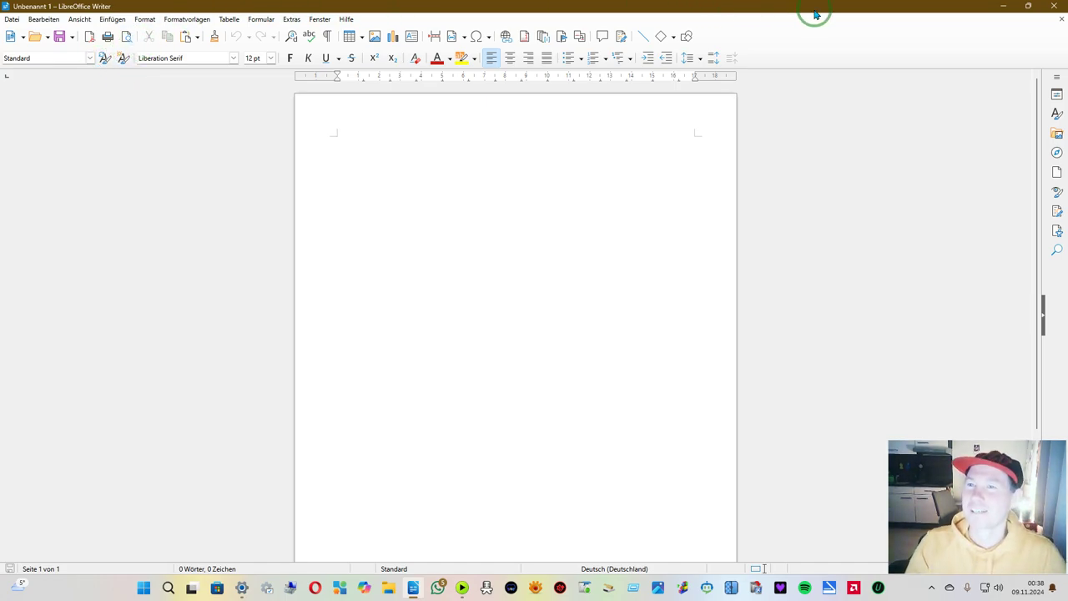
pyautogui.click(1054, 6)
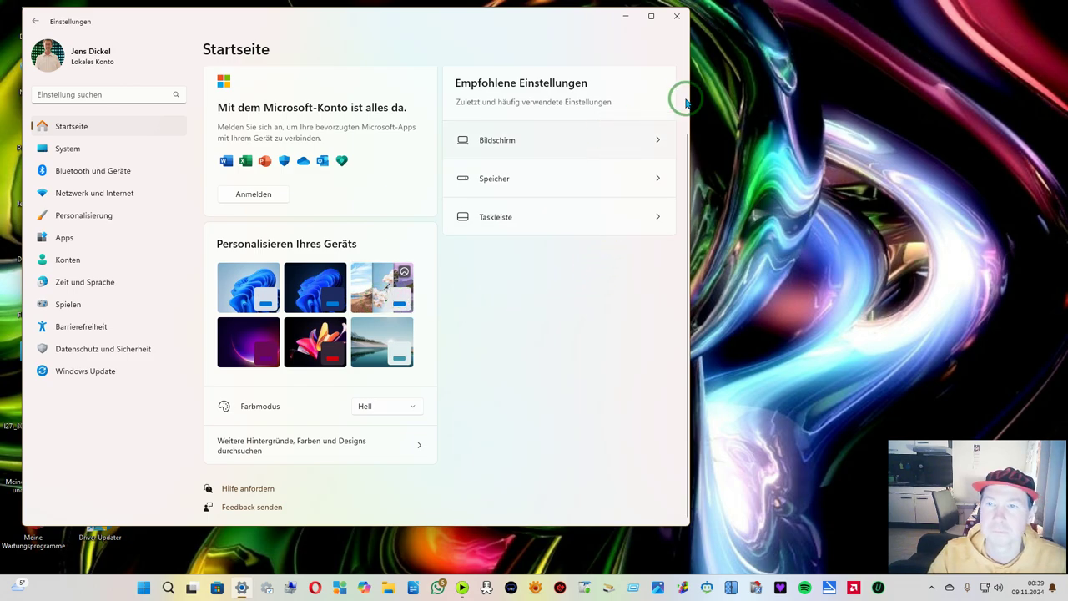
# Maximize the Settings window and open the Bildschirm page under System
pyautogui.click(652, 17)
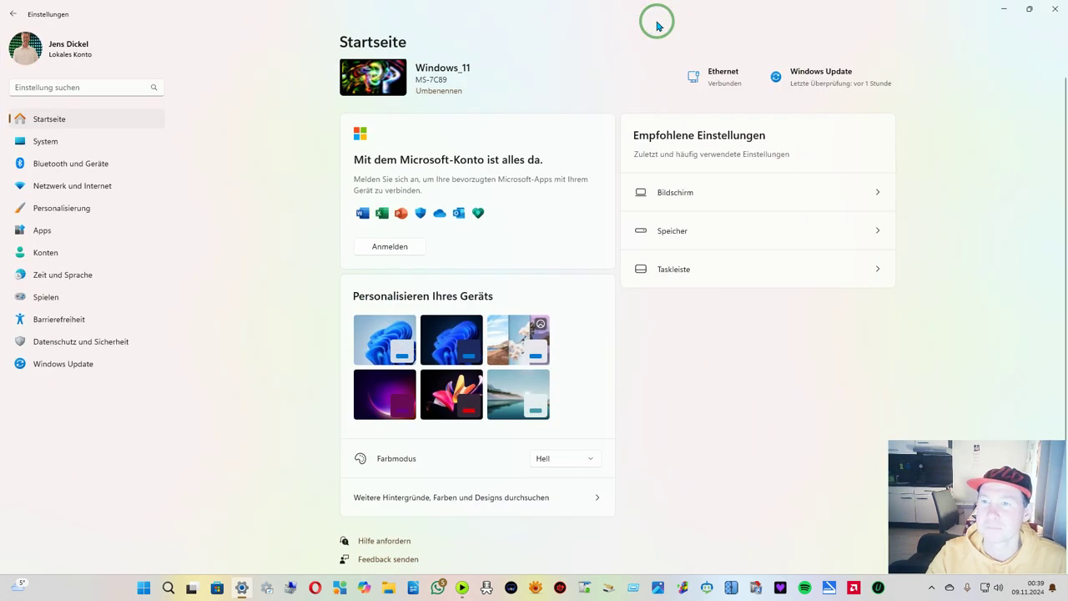
pyautogui.click(710, 193)
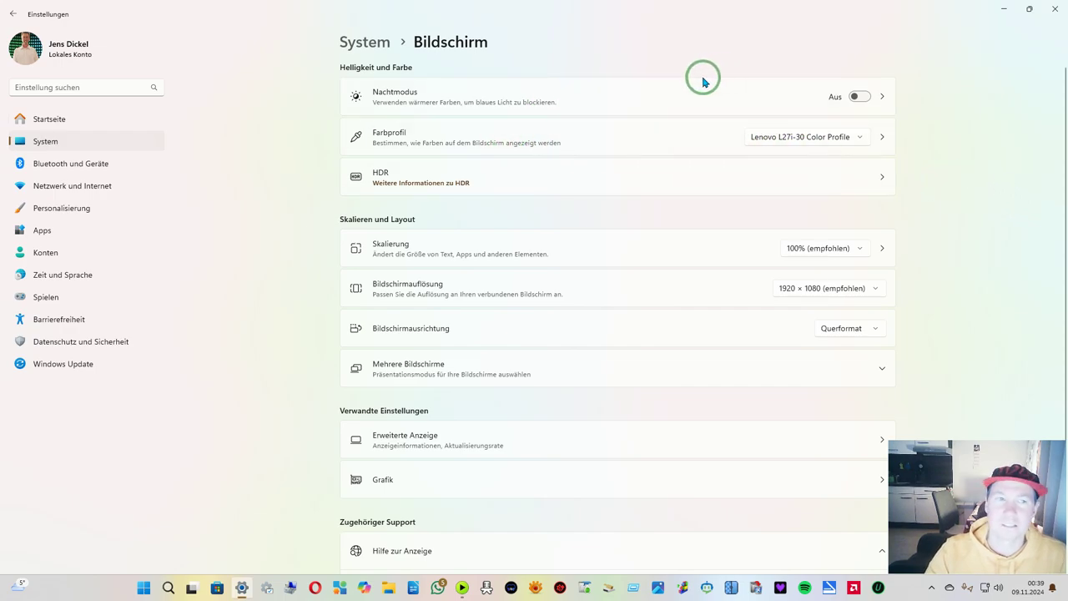
pyautogui.click(115, 141)
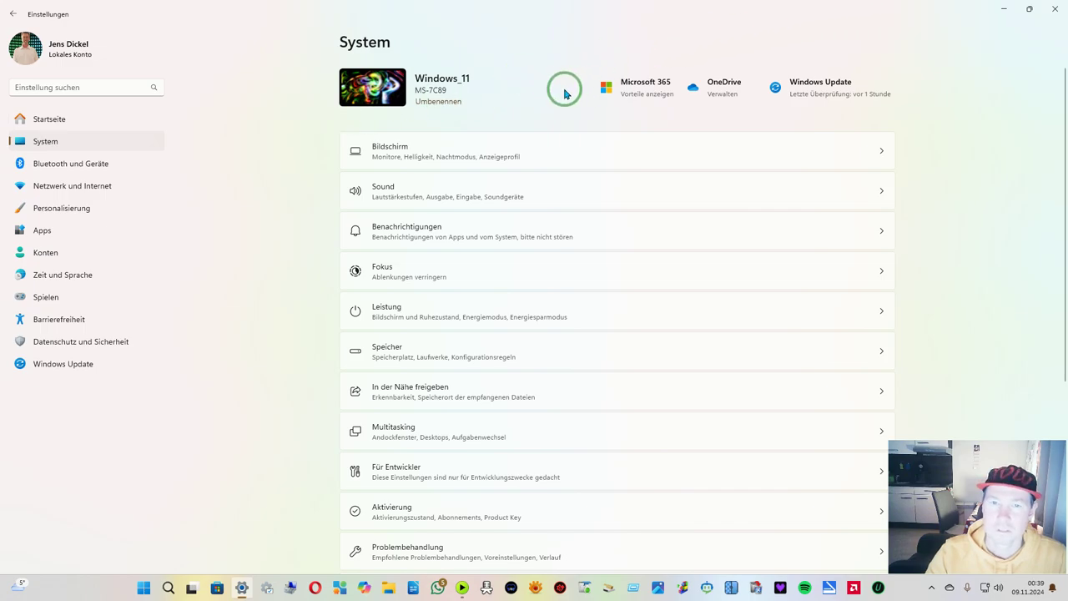
pyautogui.click(492, 152)
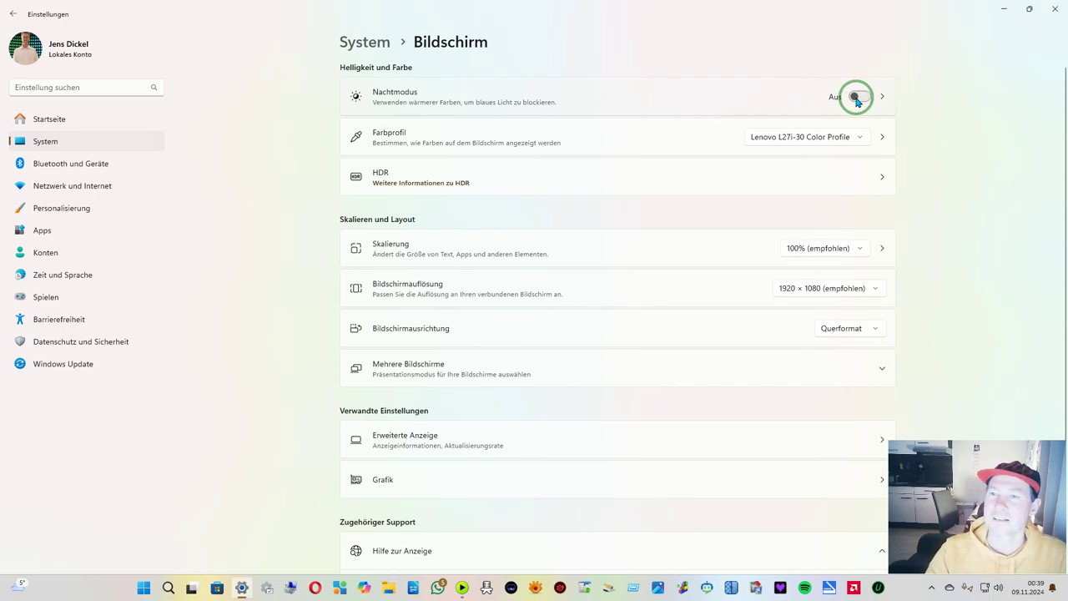
# Check the choices for the display's Farbprofil and look at the HDR page before returning to Bildschirm
pyautogui.click(845, 136)
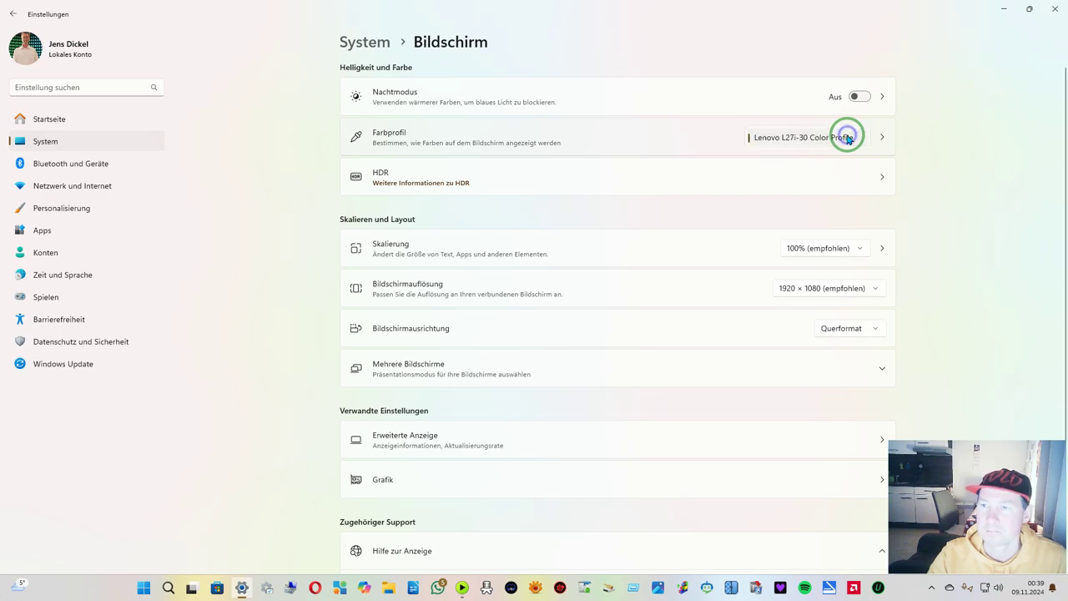
pyautogui.click(958, 128)
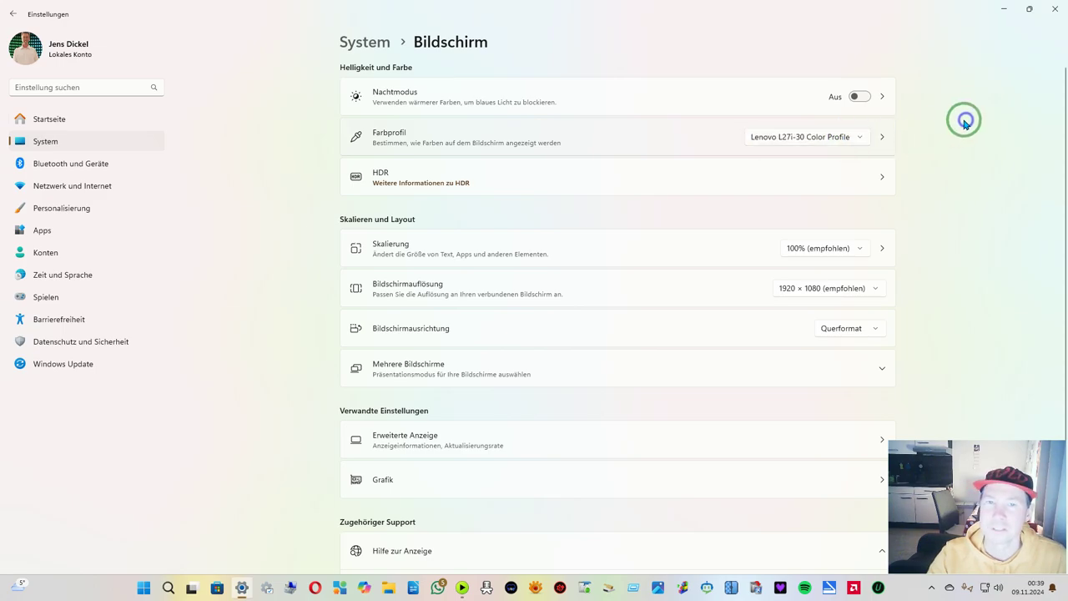
pyautogui.click(874, 179)
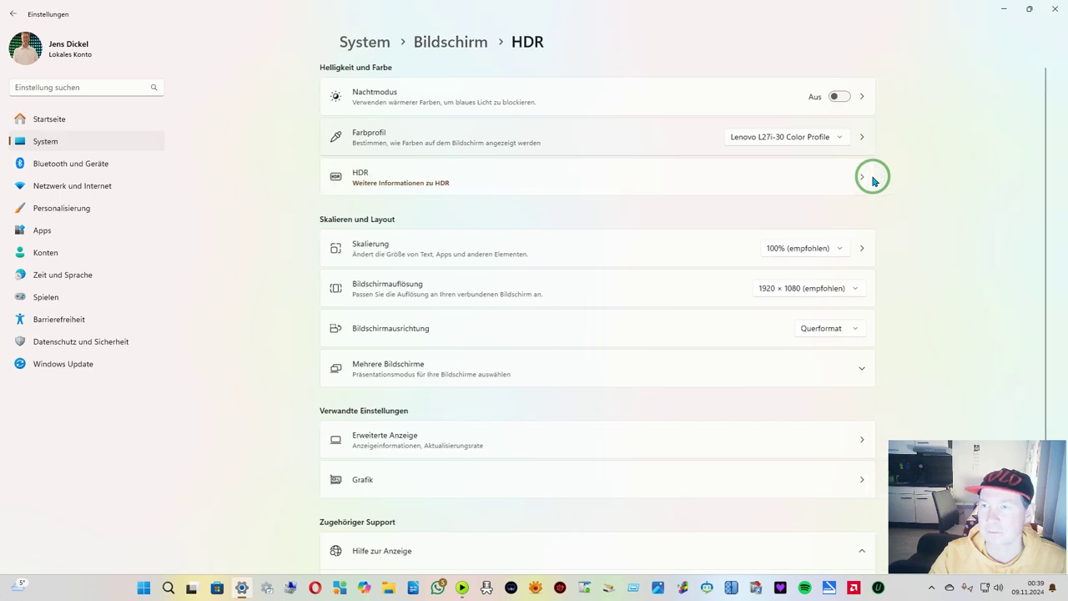
pyautogui.hotkey('alt', 'Left')
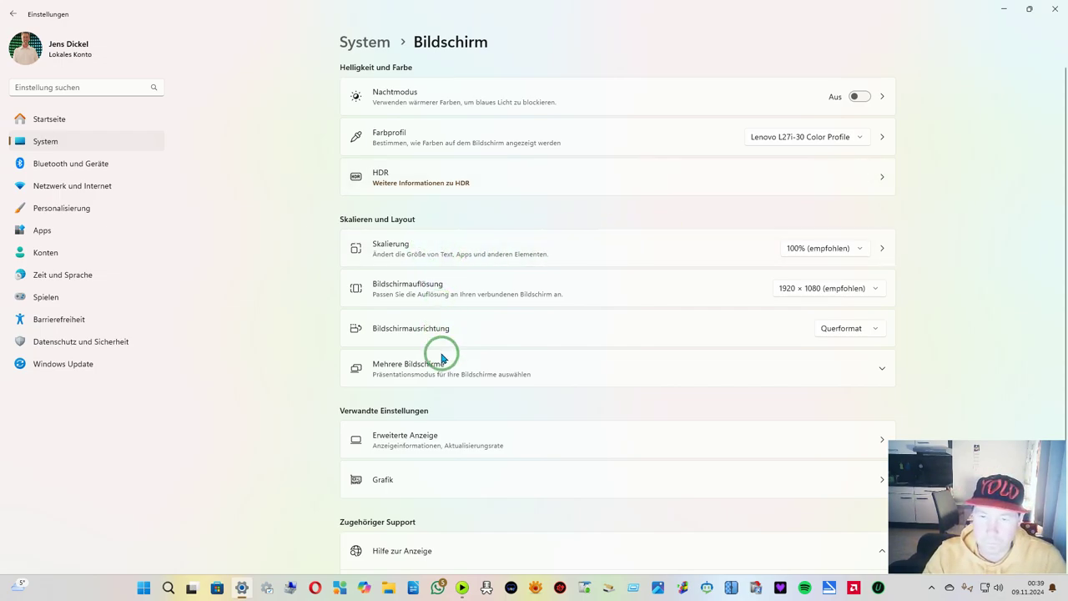
# View the Erweiterte Anzeige information and the selectable refresh rates for the monitor, and return to Bildschirm
pyautogui.click(480, 440)
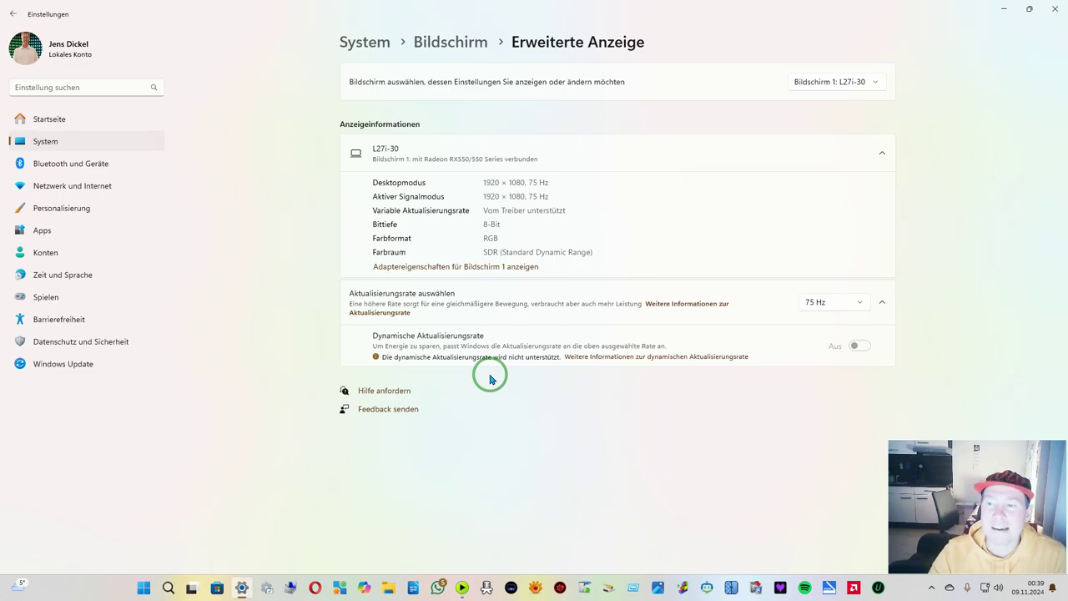
pyautogui.click(865, 303)
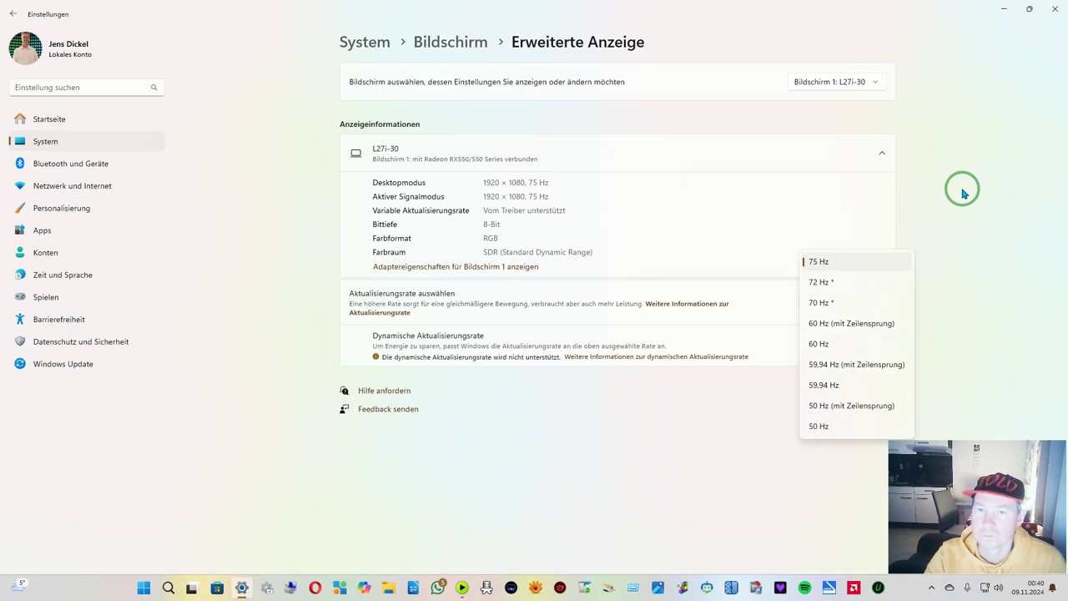
pyautogui.click(926, 217)
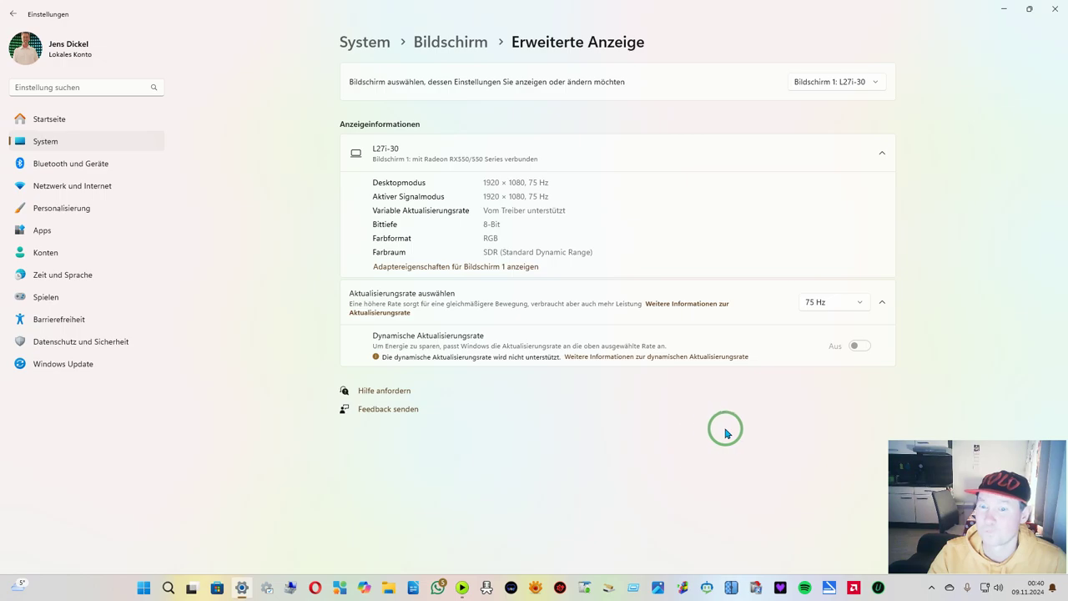
pyautogui.hotkey('alt', 'Left')
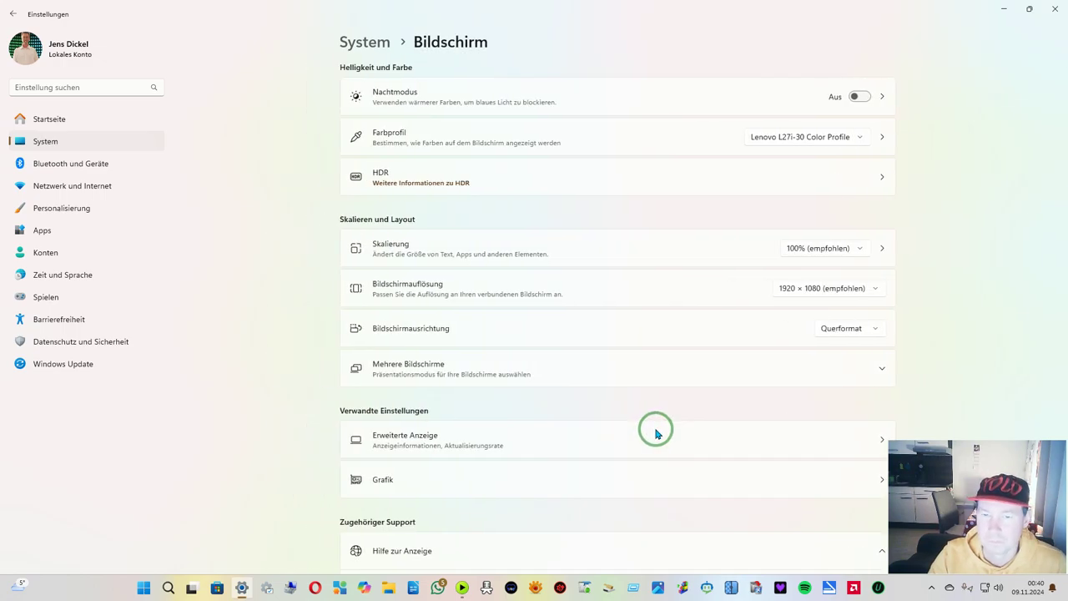
# Open the Grafik settings for the display and expand Erweiterte Grafikeinstellungen
pyautogui.scroll(-3, 679, 418)
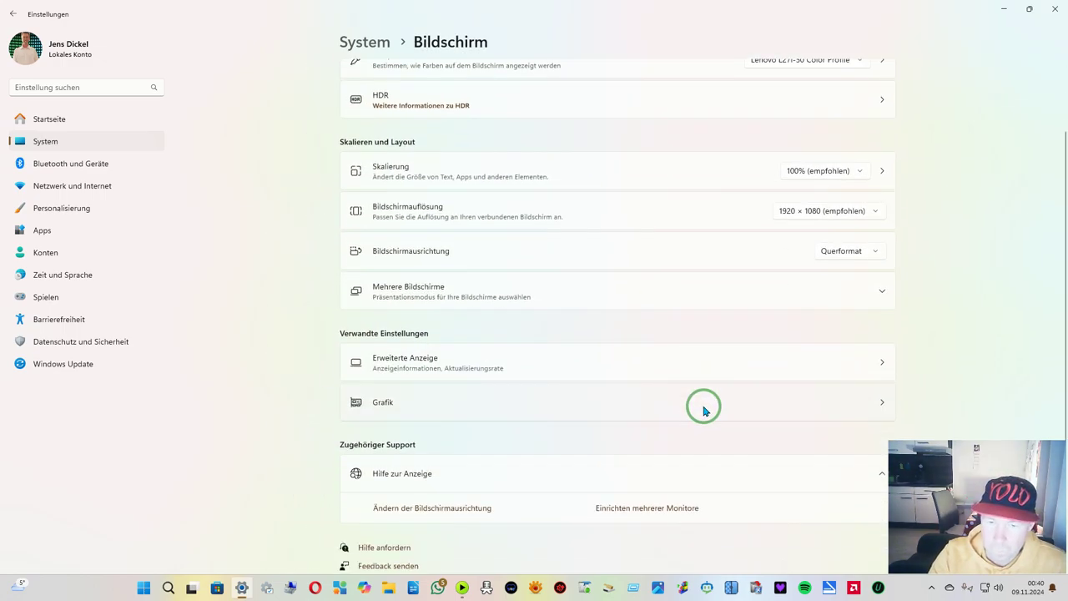
pyautogui.click(592, 394)
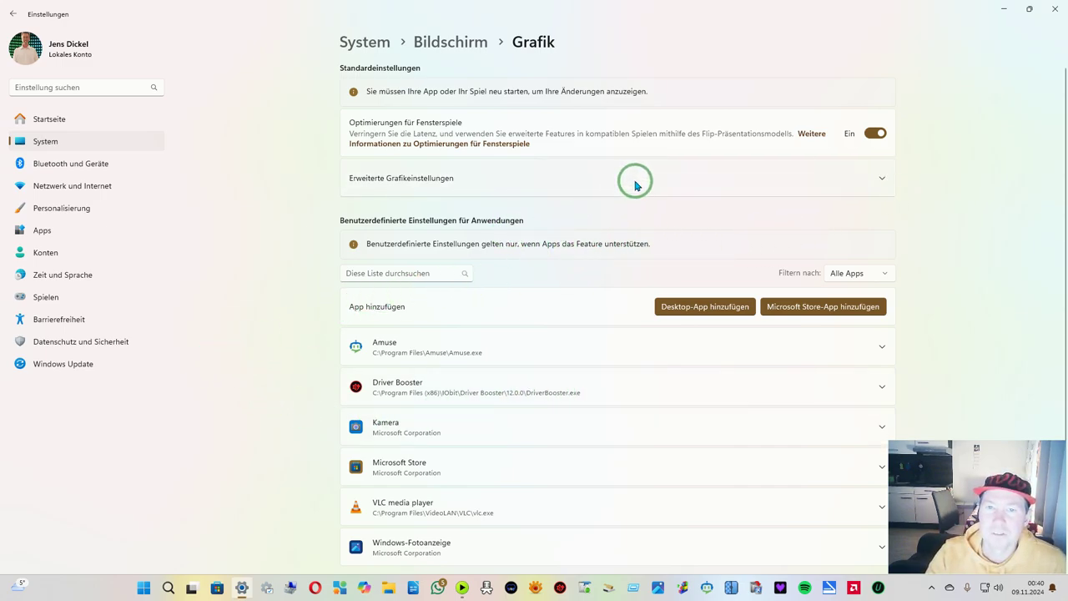
pyautogui.click(683, 178)
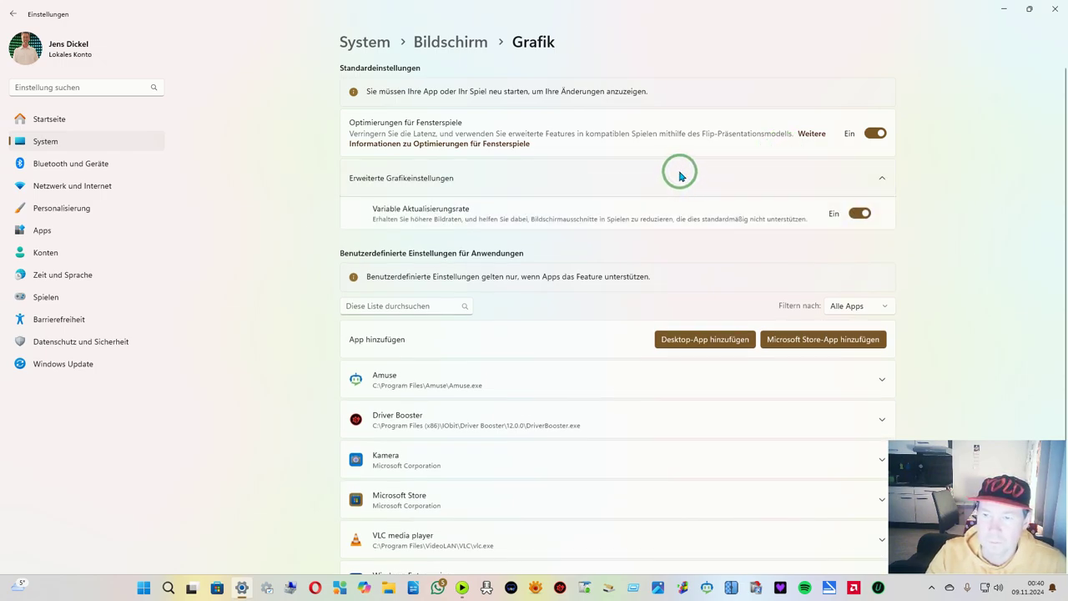
# Collapse Erweiterte Grafikeinstellungen and look through the list of apps with custom graphics settings
pyautogui.click(680, 176)
pyautogui.scroll(-2, 368, 288)
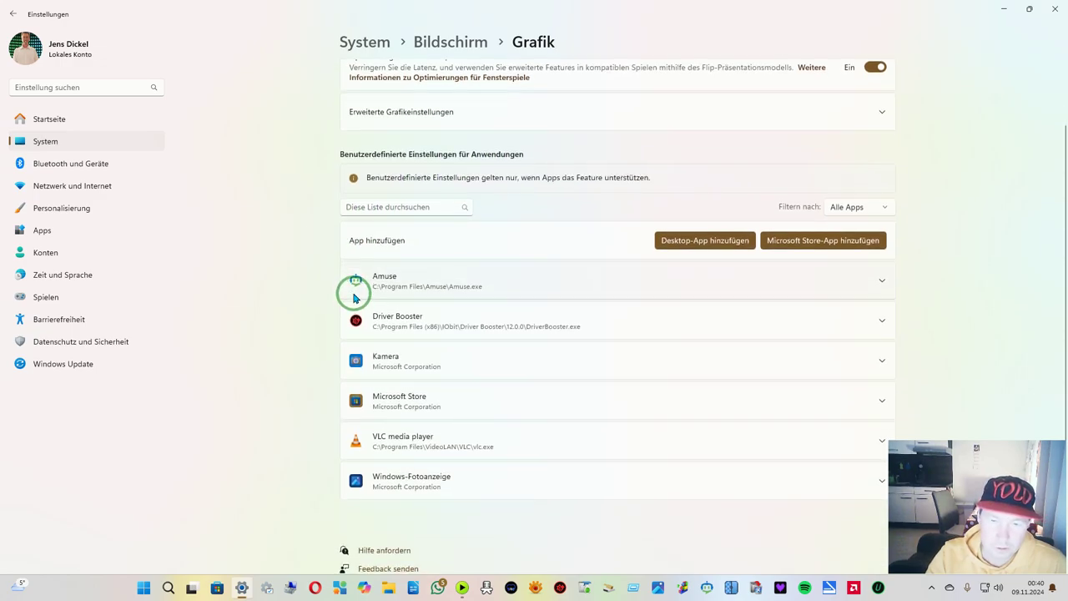
pyautogui.scroll(2, 354, 288)
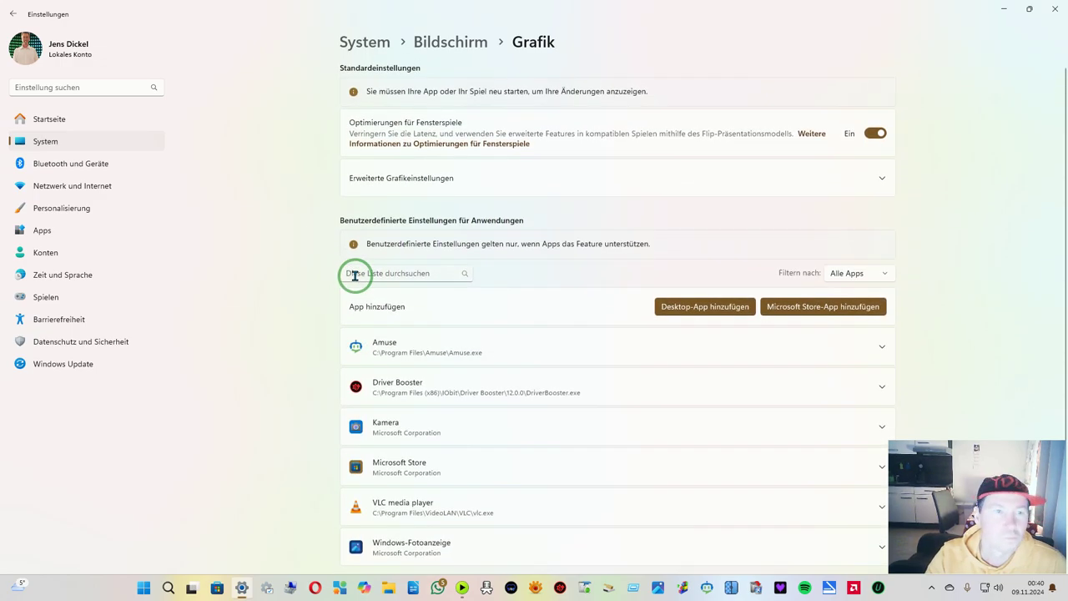
# Open the Aktivierung page under System, check the Aktivierungsstatus details, and return to System
pyautogui.click(89, 146)
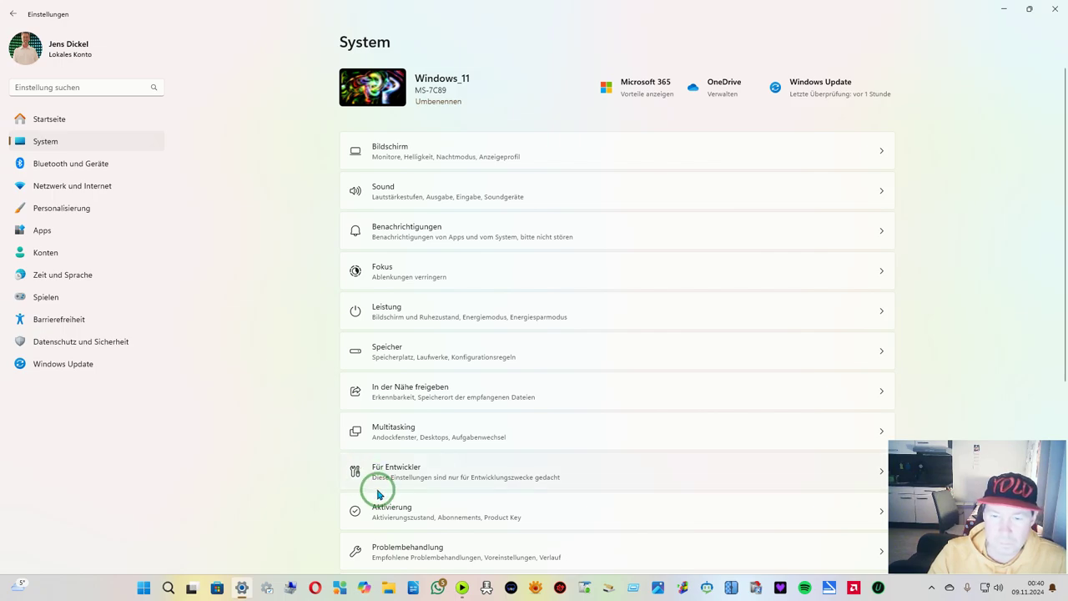
pyautogui.click(406, 512)
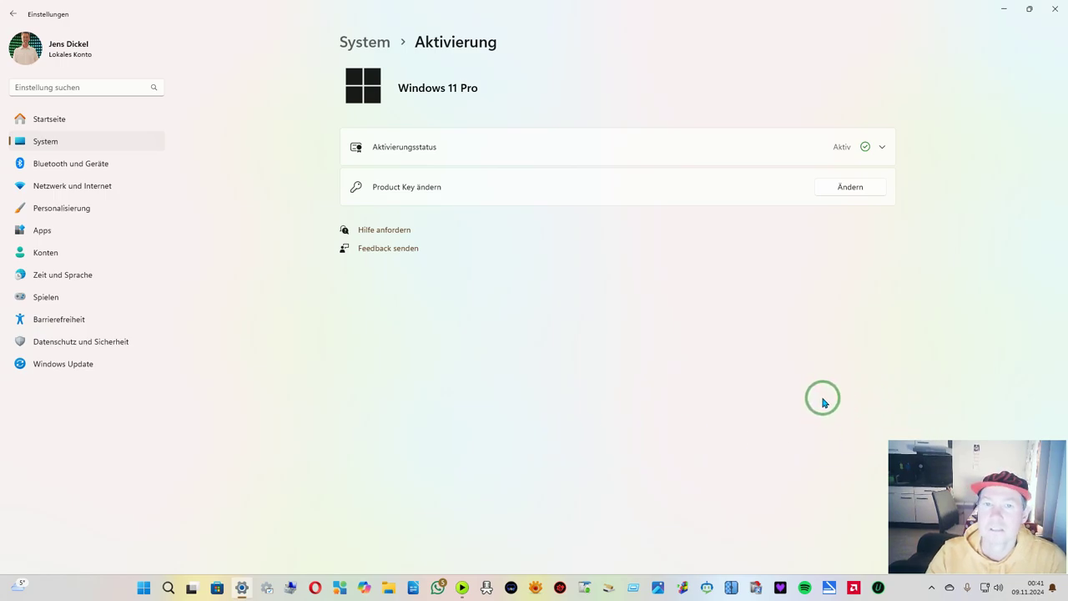
pyautogui.click(882, 149)
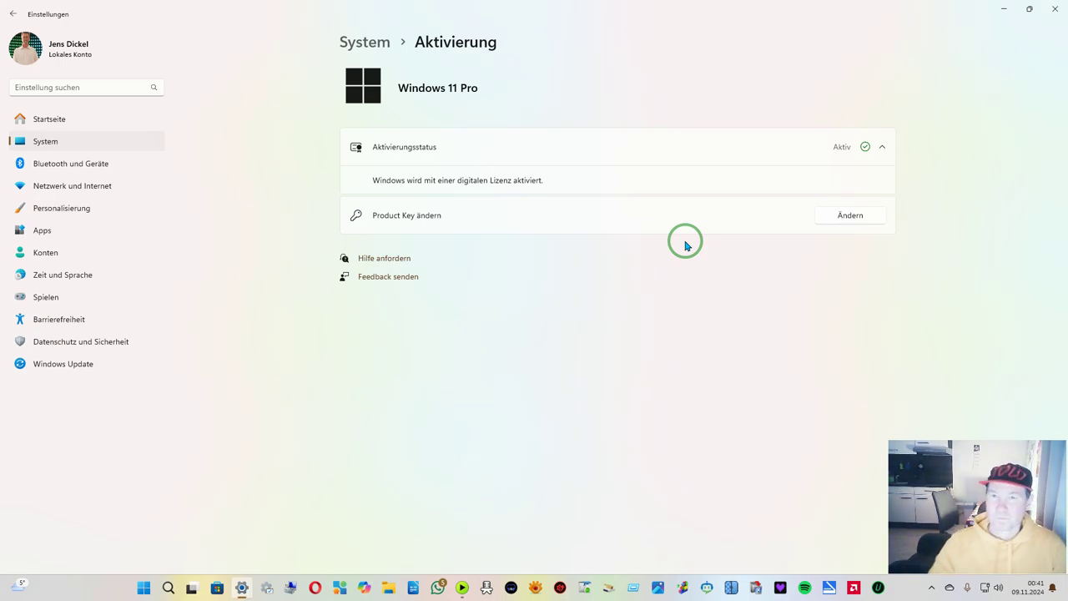
pyautogui.click(883, 149)
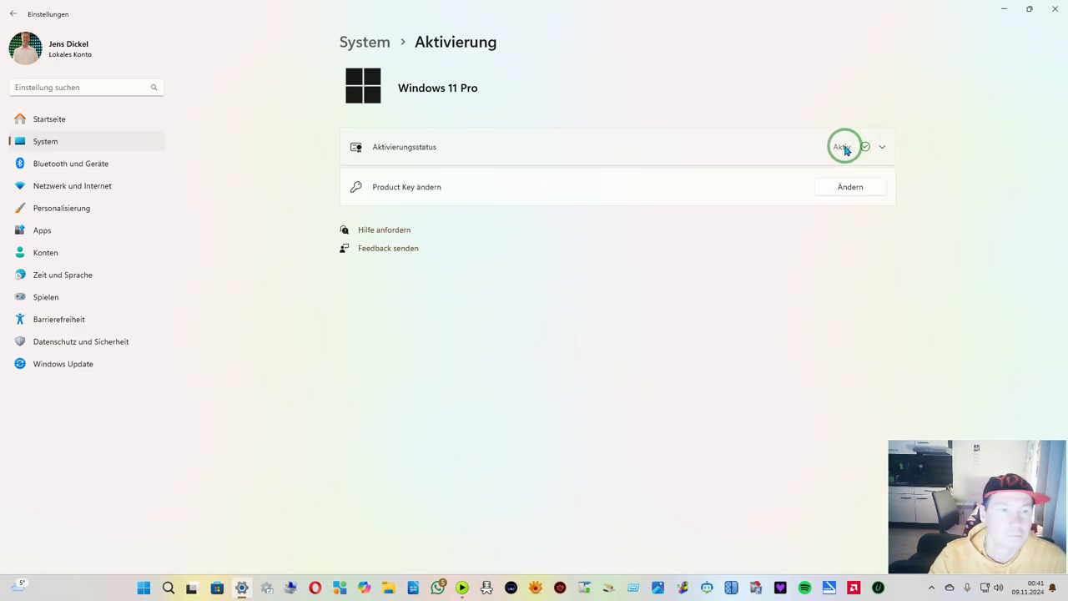
pyautogui.click(102, 143)
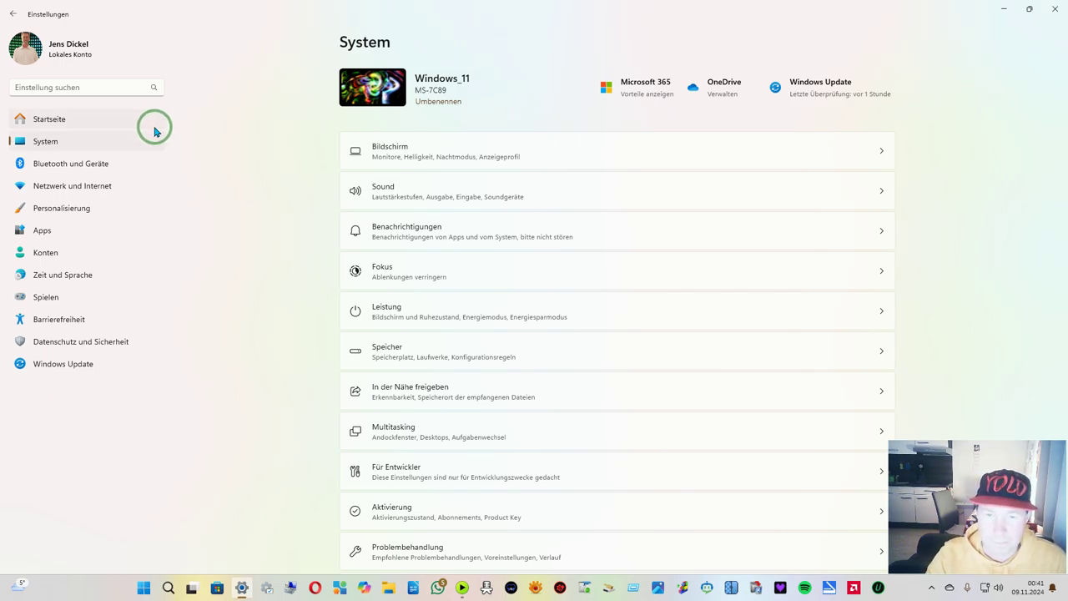
# Open the Speicher page, view the Bereinigungsempfehlungen, and return to Speicher
pyautogui.click(447, 339)
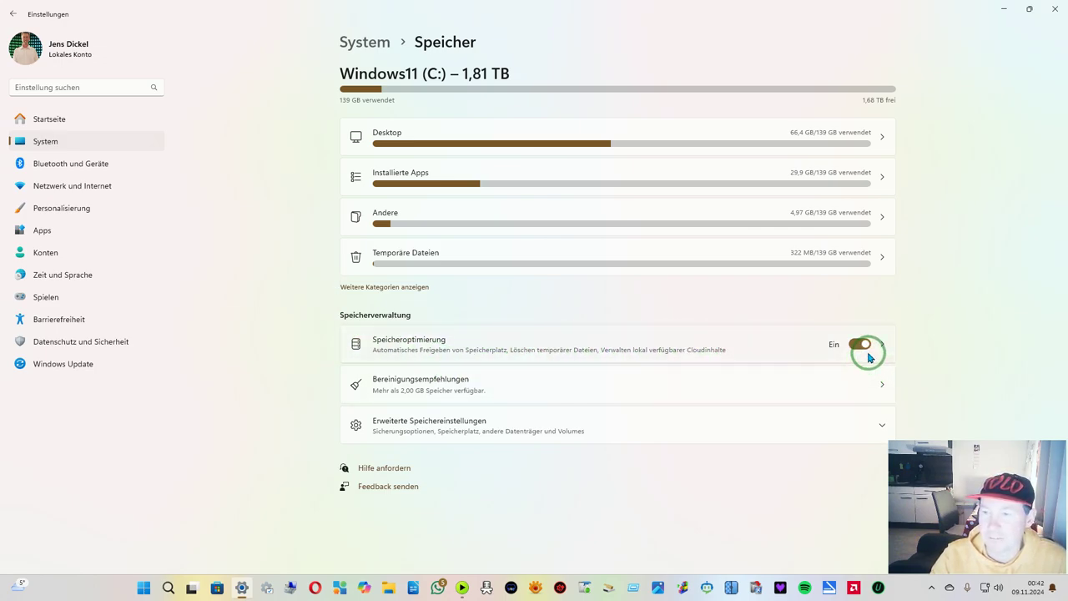
pyautogui.click(861, 383)
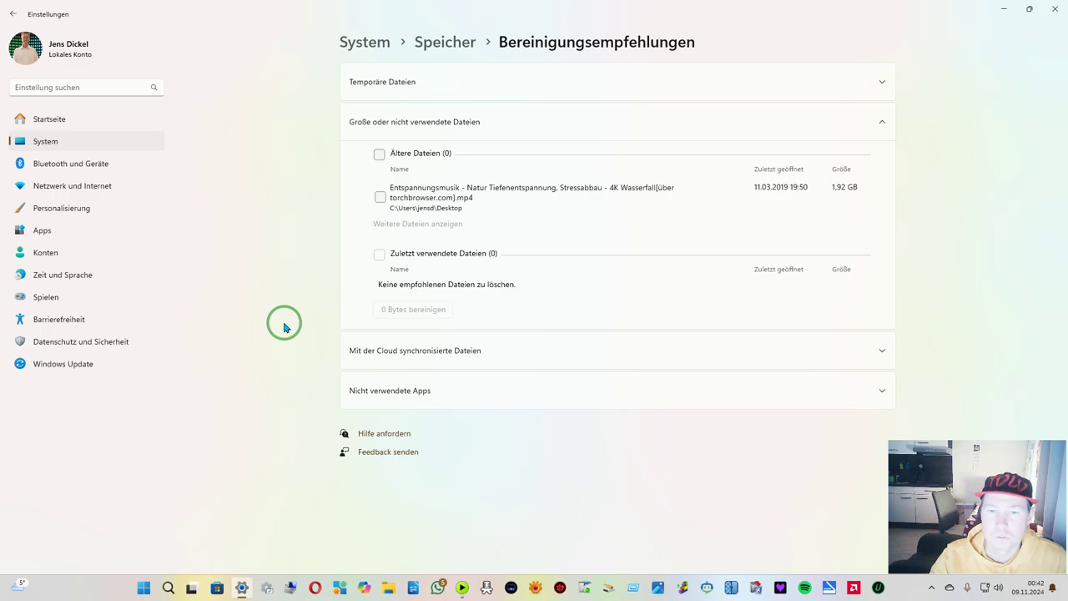
pyautogui.hotkey('alt', 'Left')
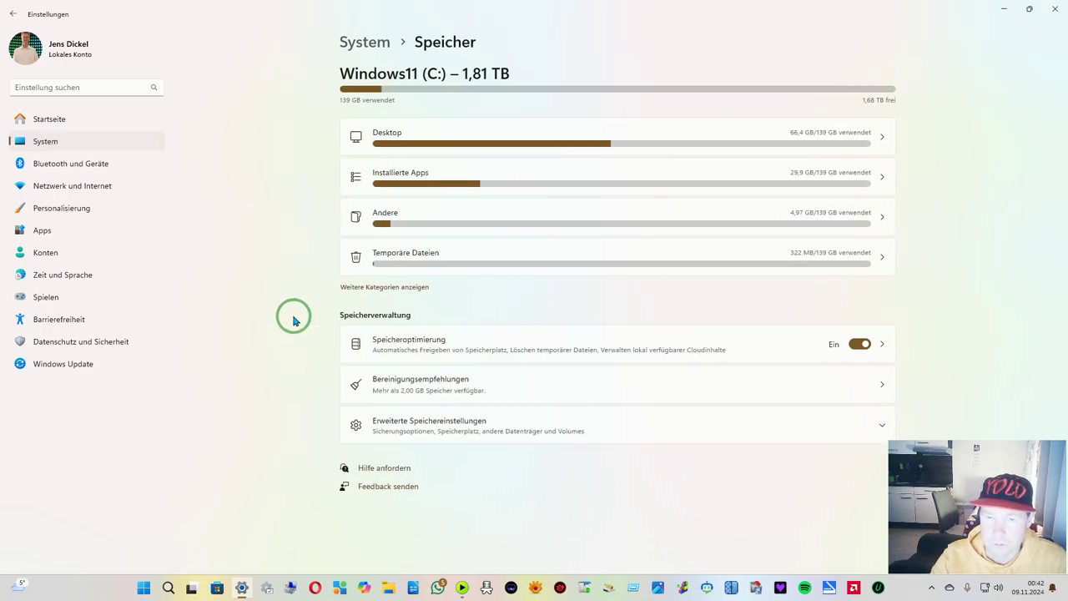
# Expand Erweiterte Speichereinstellungen to review its options and go back to the System overview
pyautogui.click(506, 418)
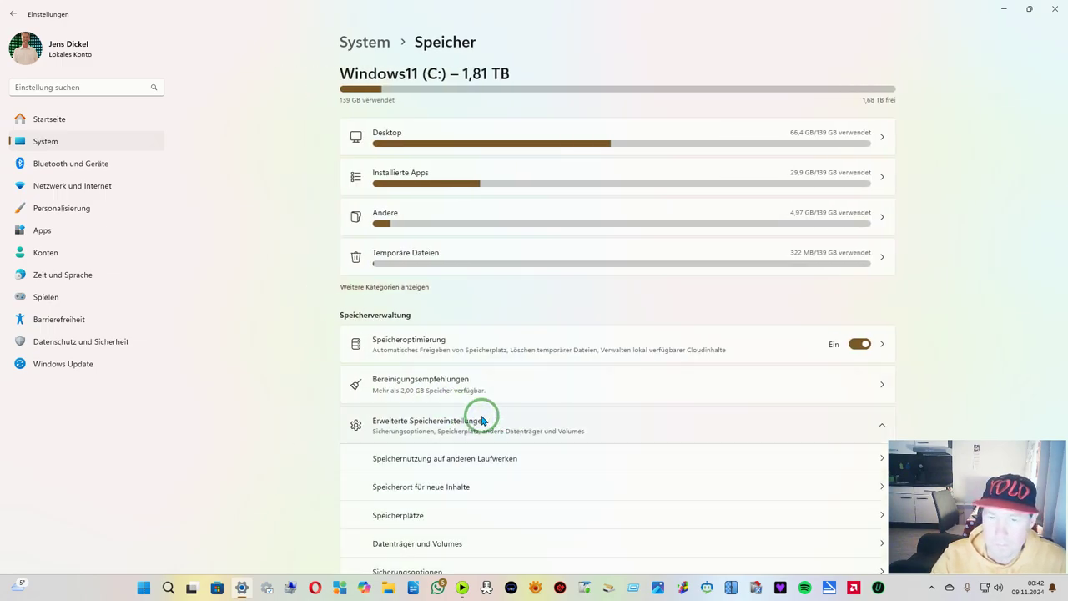
pyautogui.scroll(-2, 316, 406)
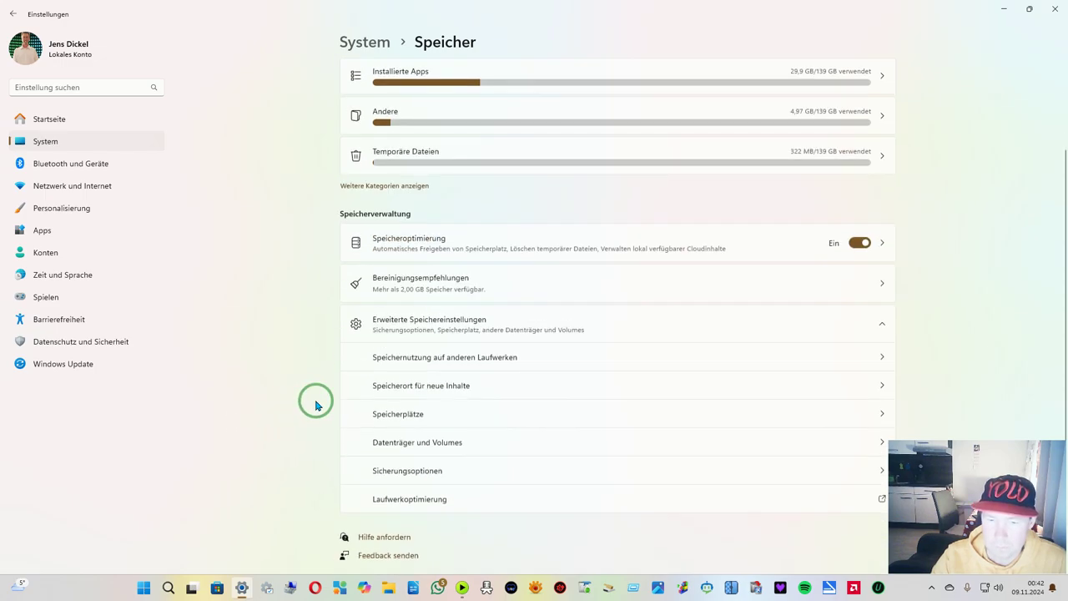
pyautogui.scroll(2, 316, 405)
pyautogui.hotkey('alt', 'Left')
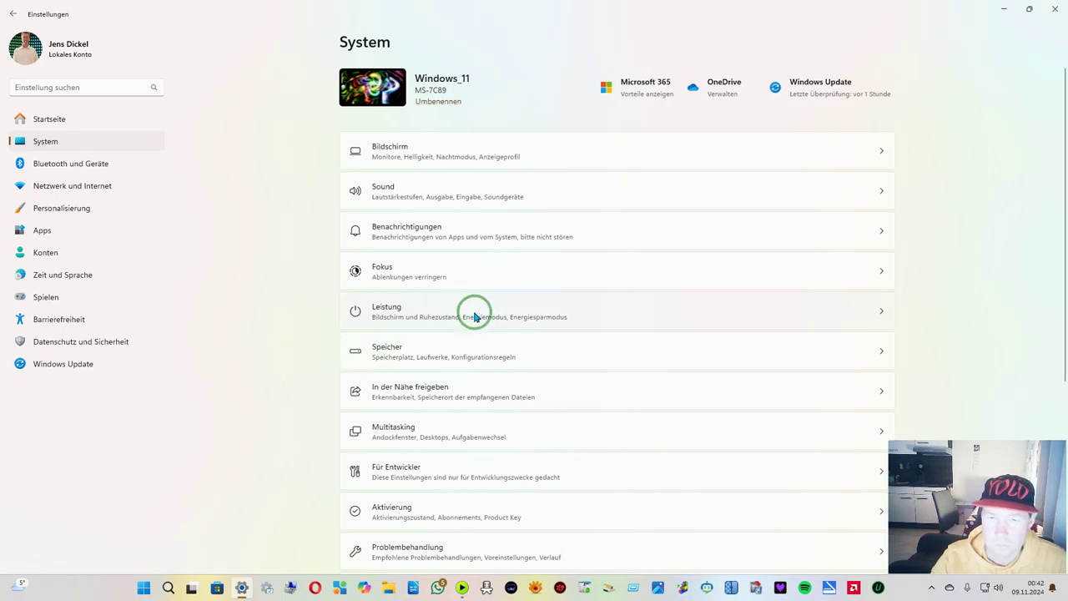
# Delete the clipboard data on the Zwischenablage page under System and close Settings
pyautogui.scroll(-3, 365, 307)
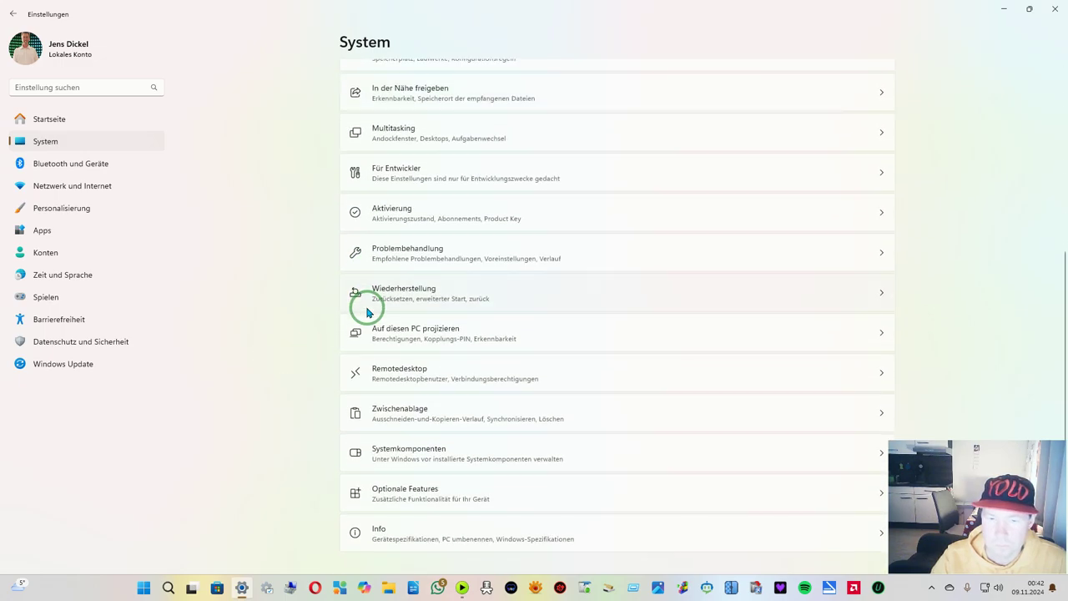
pyautogui.click(457, 409)
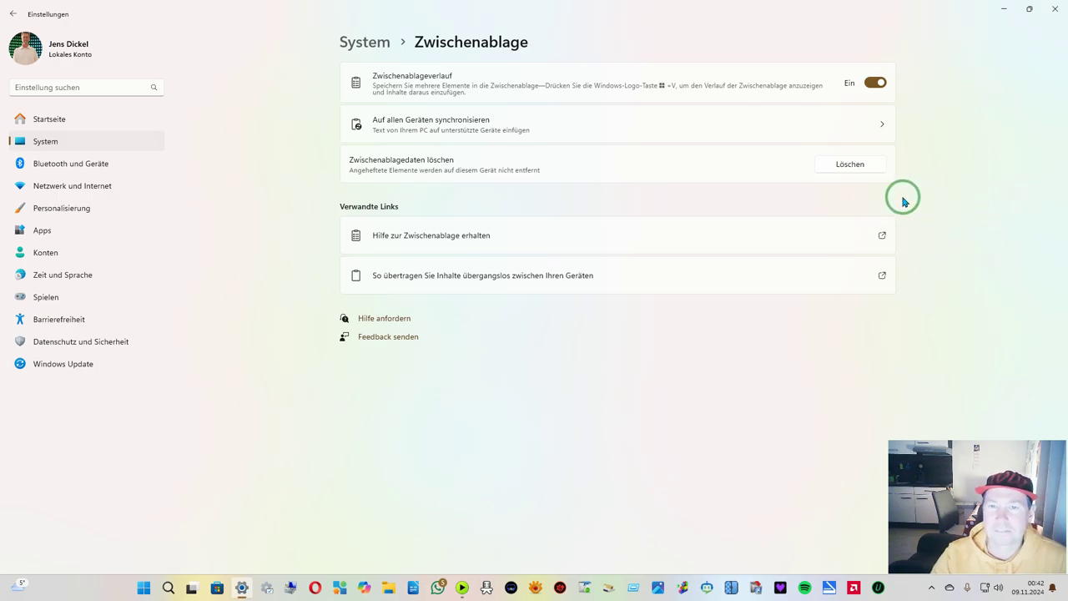
pyautogui.click(831, 166)
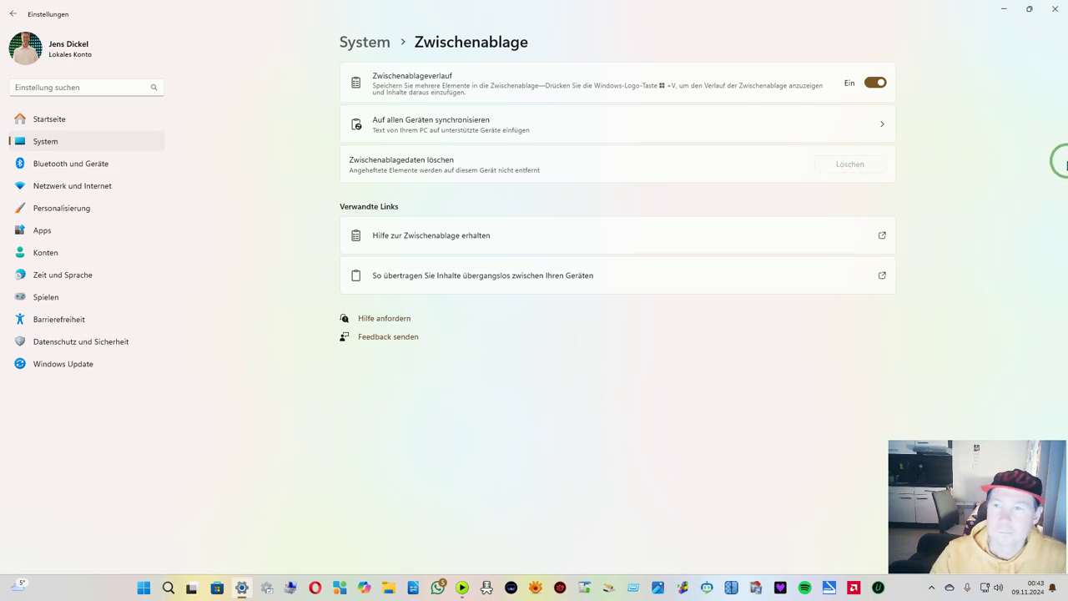
pyautogui.click(1054, 14)
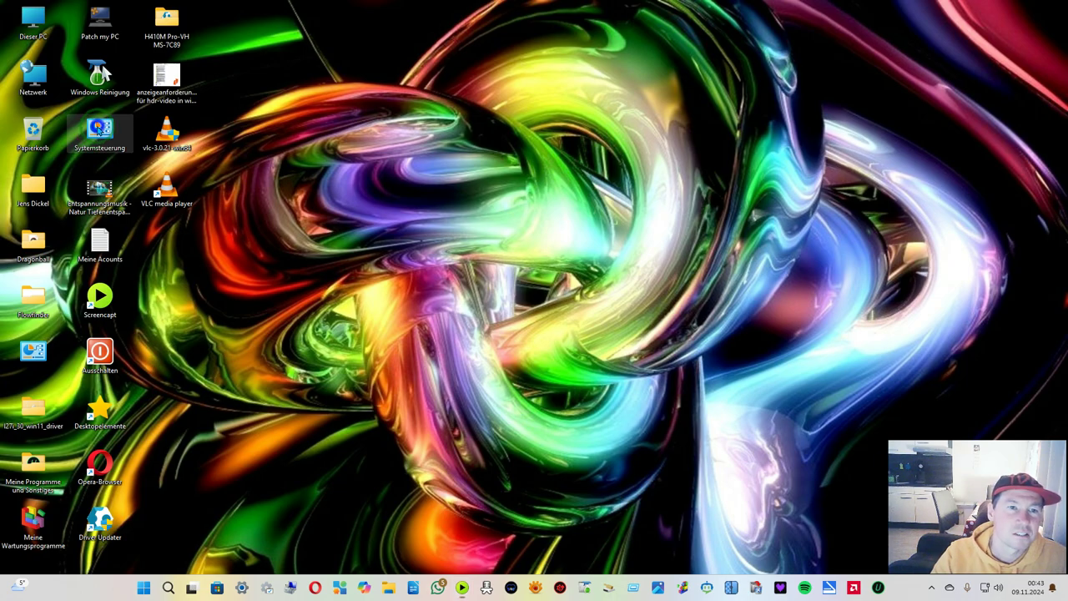
# Open the Systemsteuerung from the desktop, shift its window toward the middle of the screen, and open Energieoptionen
pyautogui.doubleClick(98, 129)
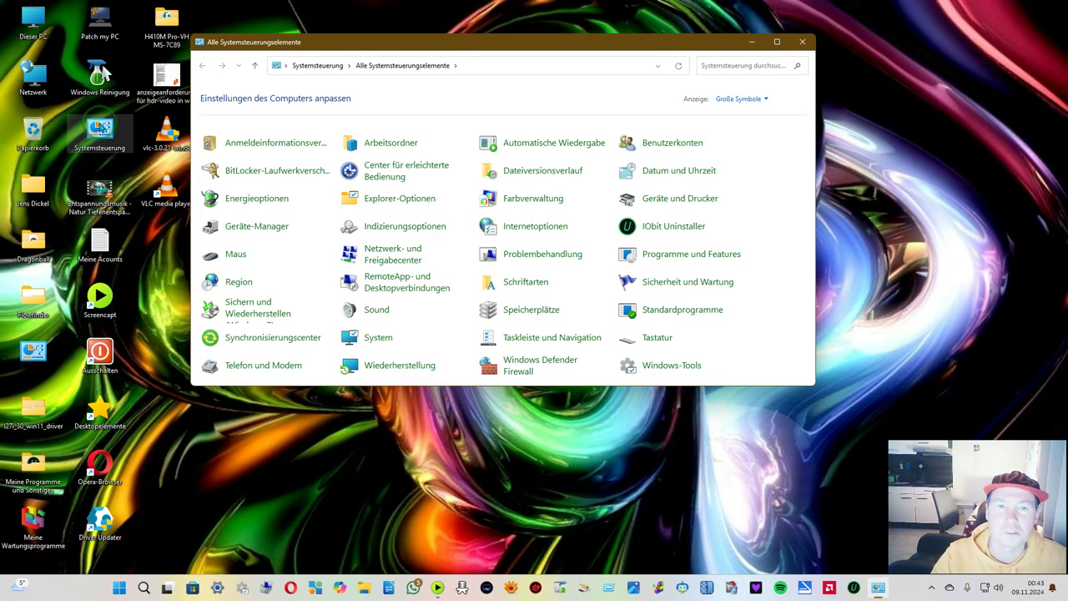
pyautogui.moveTo(469, 43); pyautogui.dragTo(618, 78)
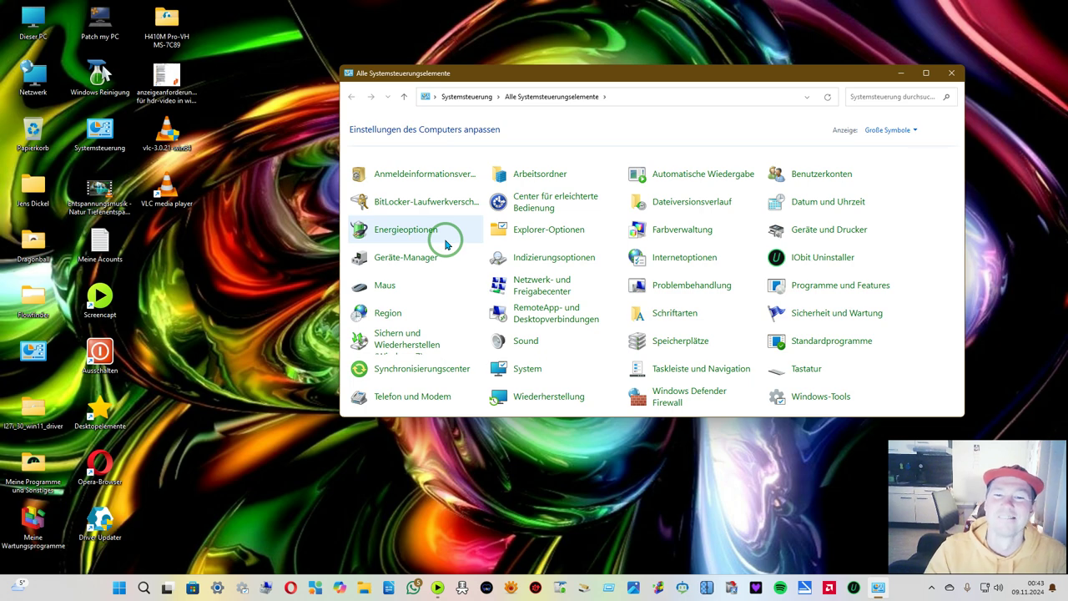
pyautogui.click(391, 230)
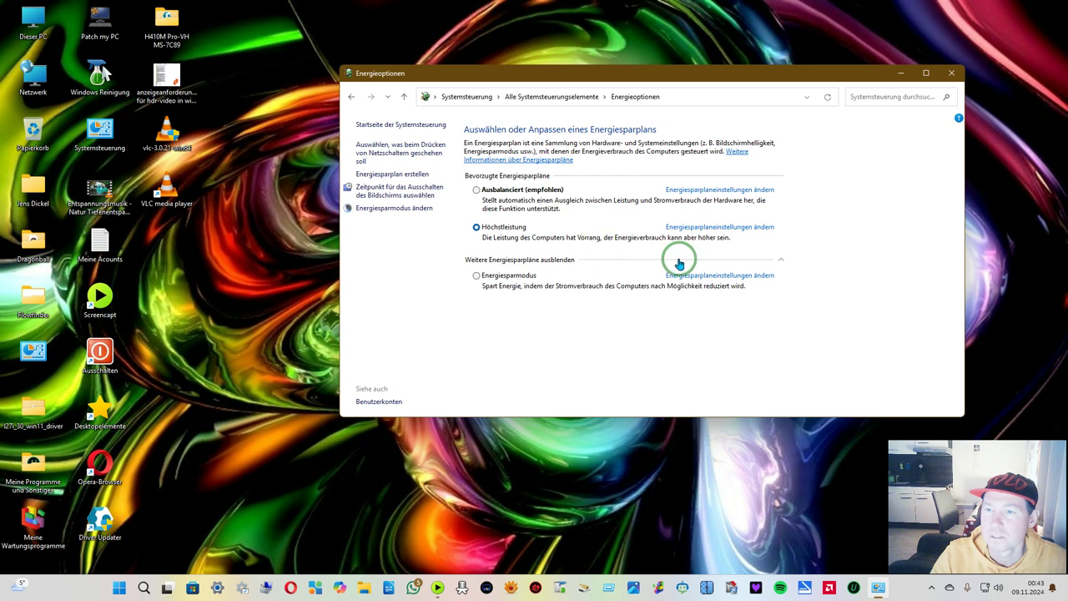
# Set both Bildschirm ausschalten and Energiesparmodus nach to Niemals for the Höchstleistung power plan and save the changes
pyautogui.click(726, 232)
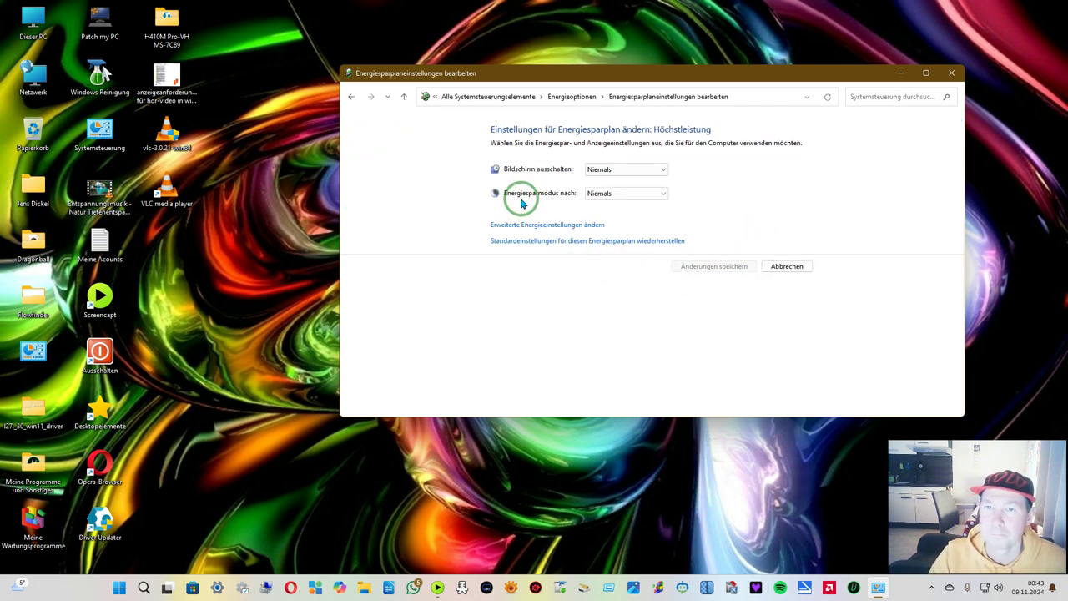
pyautogui.click(663, 170)
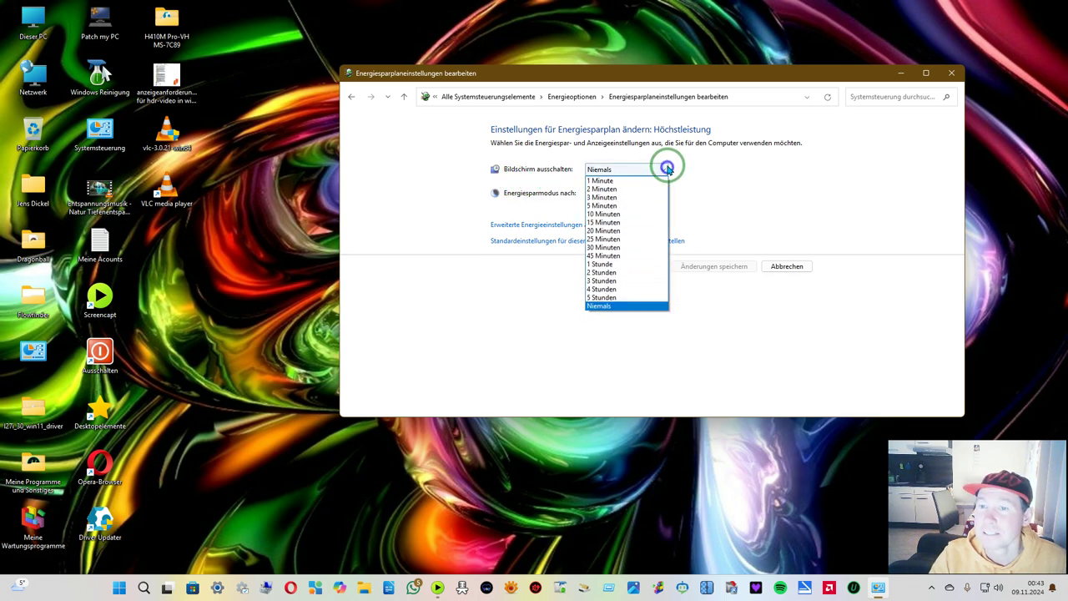
pyautogui.click(634, 306)
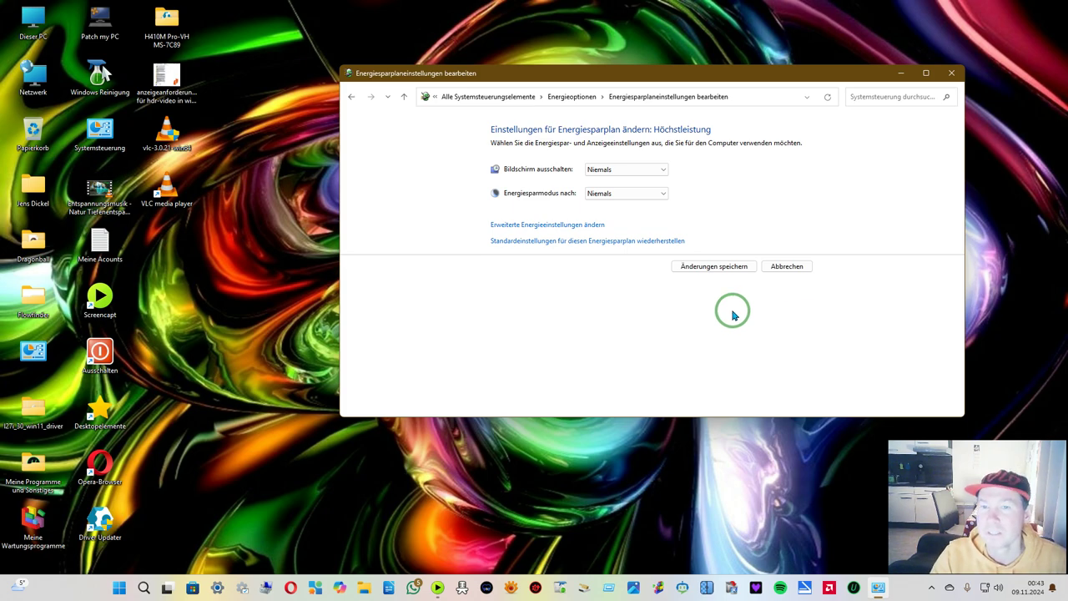
pyautogui.click(665, 194)
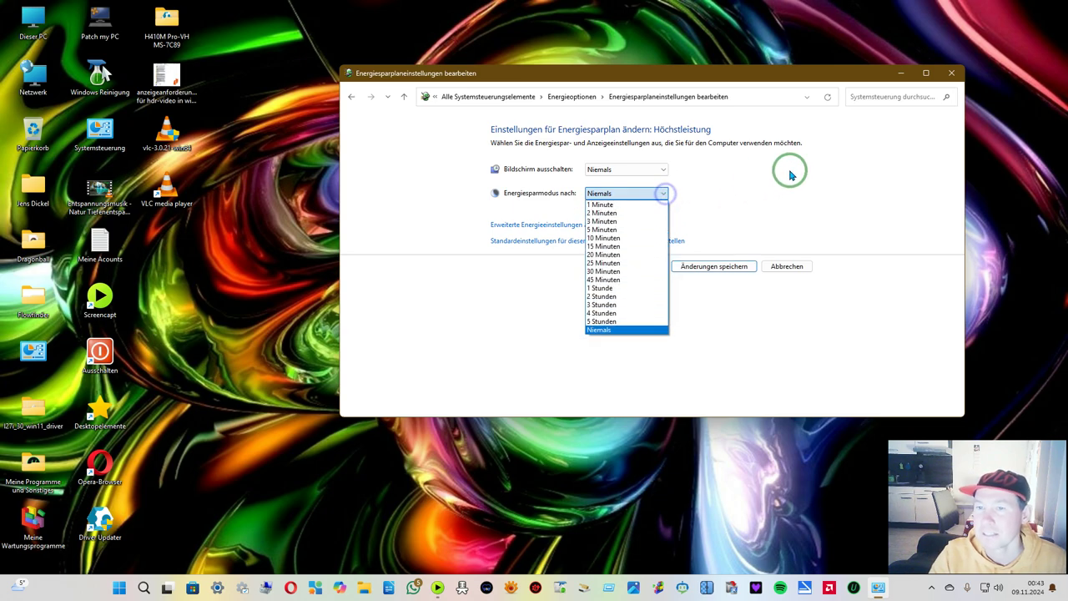
pyautogui.click(634, 330)
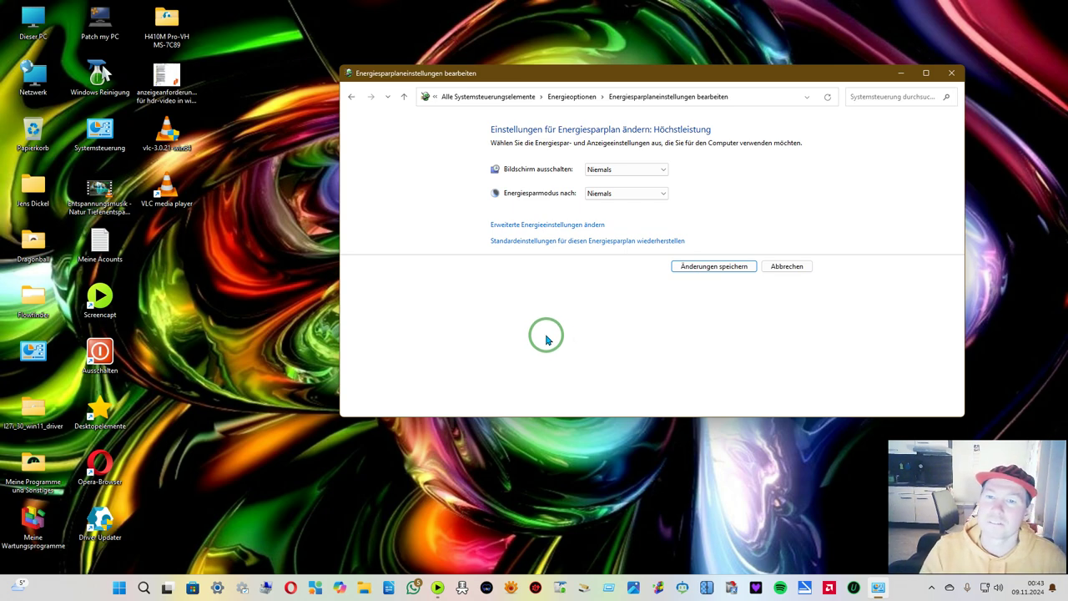
pyautogui.click(723, 267)
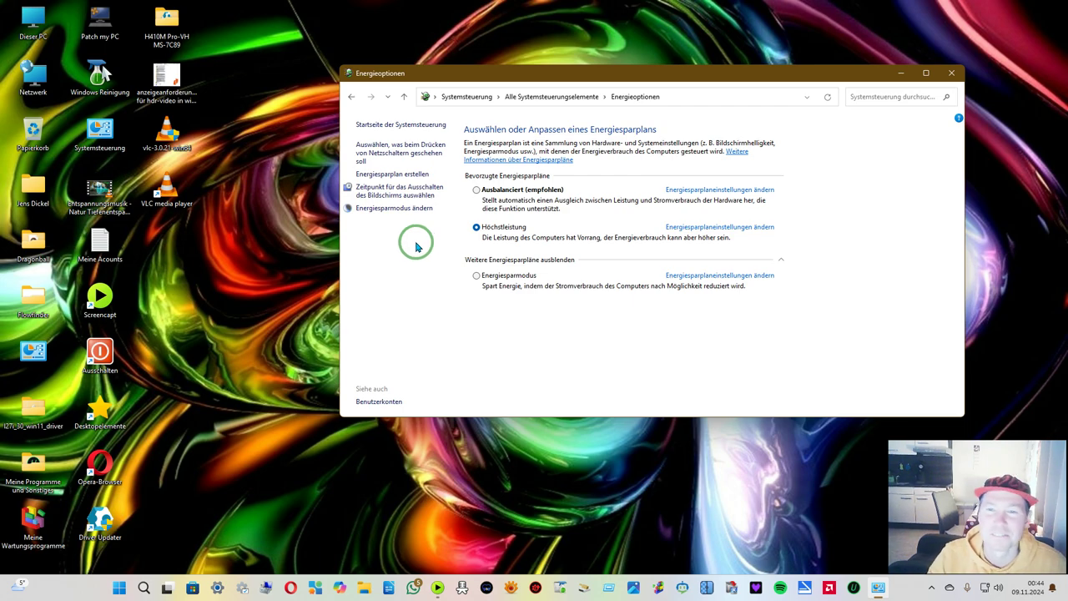
# Open the Netzschalter behaviour settings, unlock the unavailable options, and check the choices for the power and sleep buttons
pyautogui.click(368, 153)
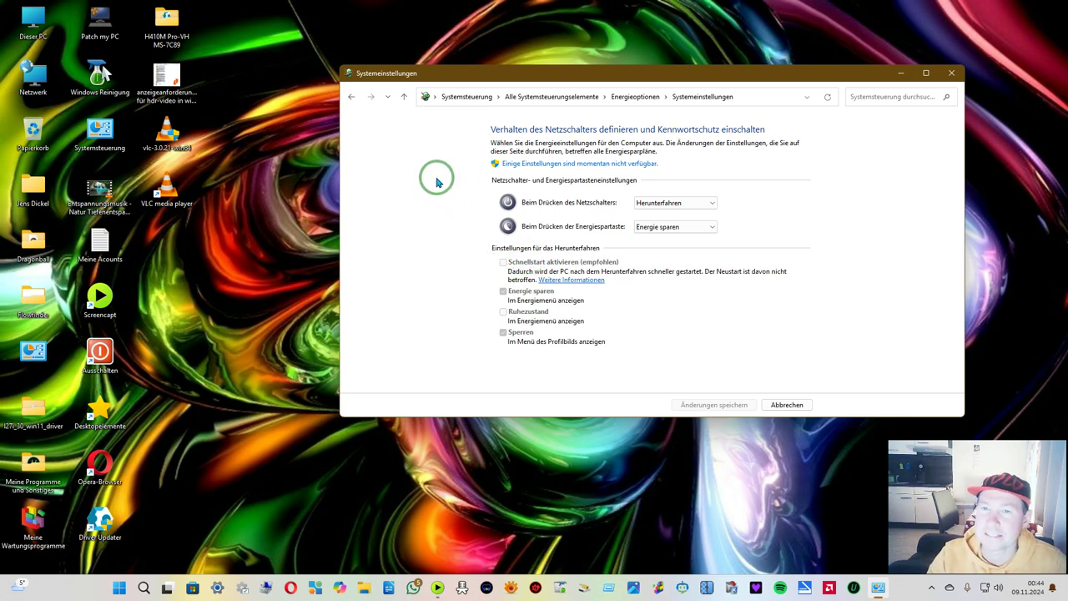
pyautogui.click(529, 164)
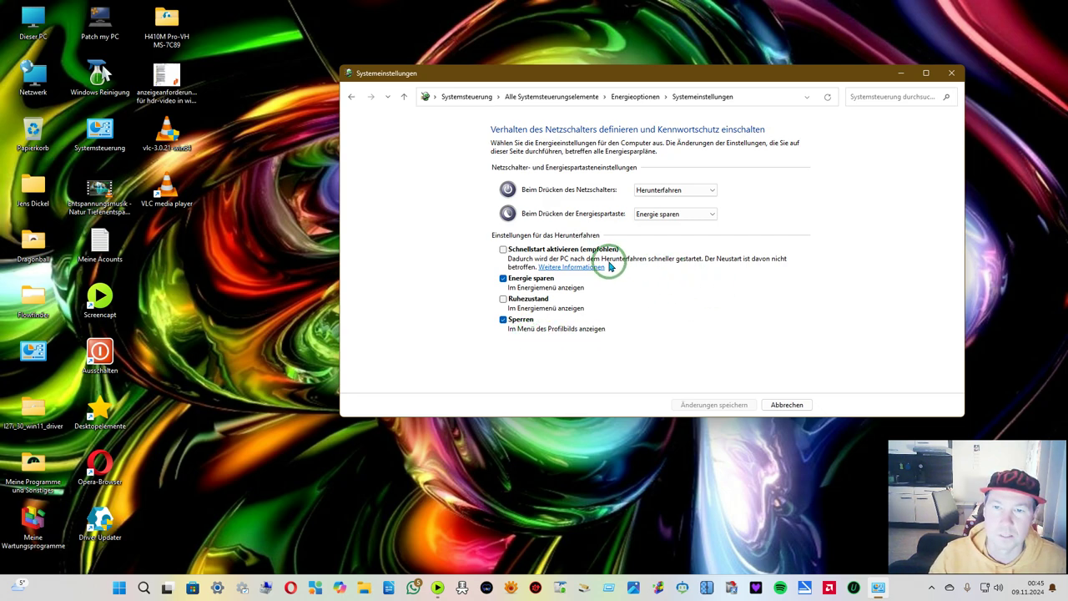
pyautogui.click(711, 191)
pyautogui.click(783, 175)
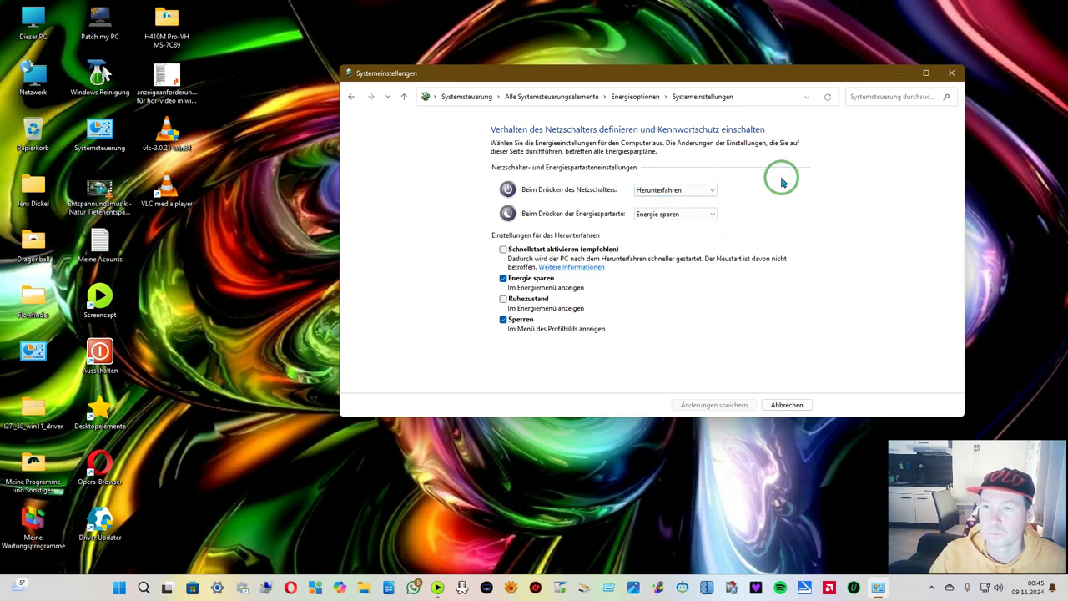
pyautogui.click(715, 215)
pyautogui.click(760, 206)
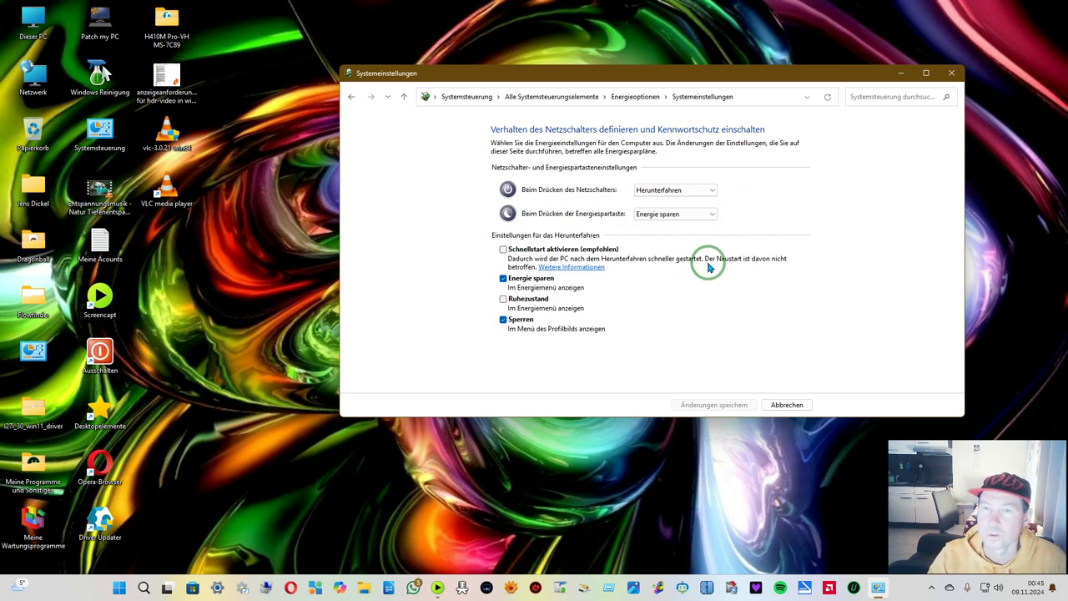
# Return through Energieoptionen to Alle Systemsteuerungselemente and close the Systemsteuerung
pyautogui.click(636, 99)
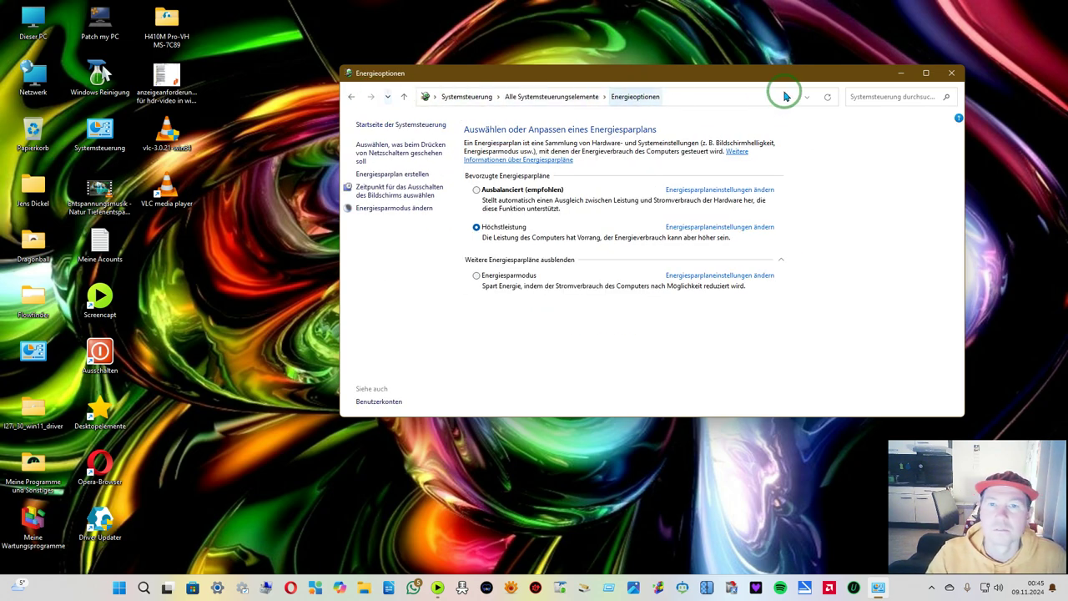
pyautogui.click(404, 97)
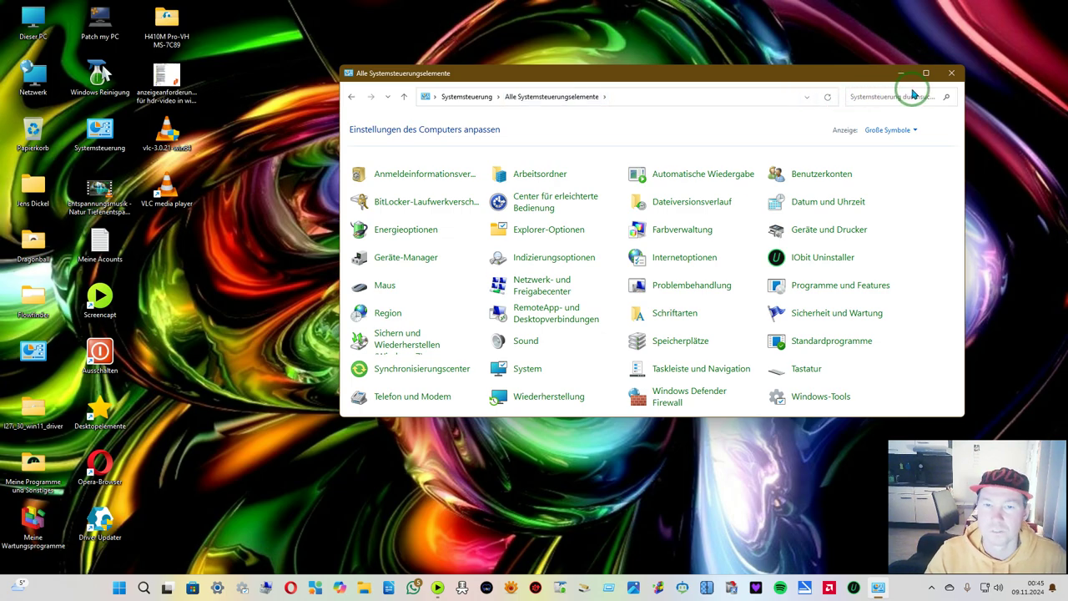
pyautogui.click(952, 72)
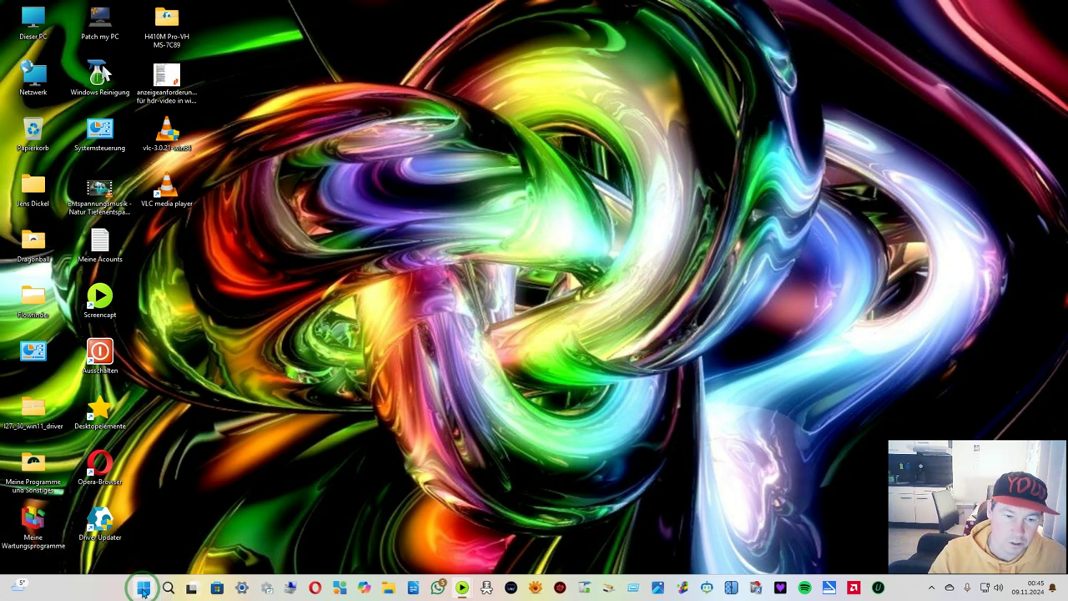
# Open the Eingabeaufforderung with administrator rights from the recently used apps and approve the Benutzerkontensteuerung request
pyautogui.click(142, 588)
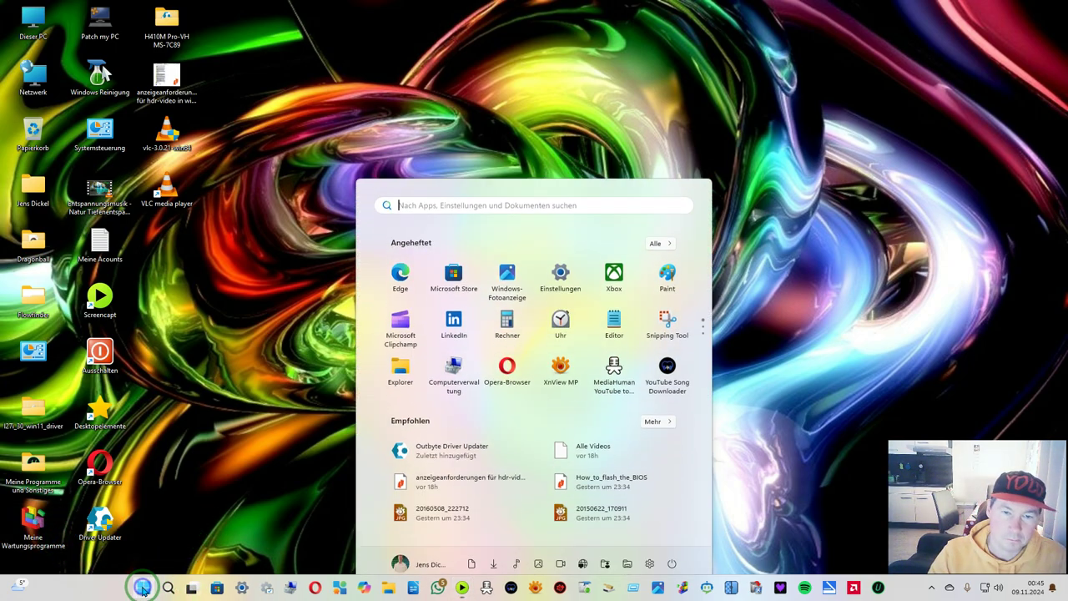
pyautogui.click(507, 189)
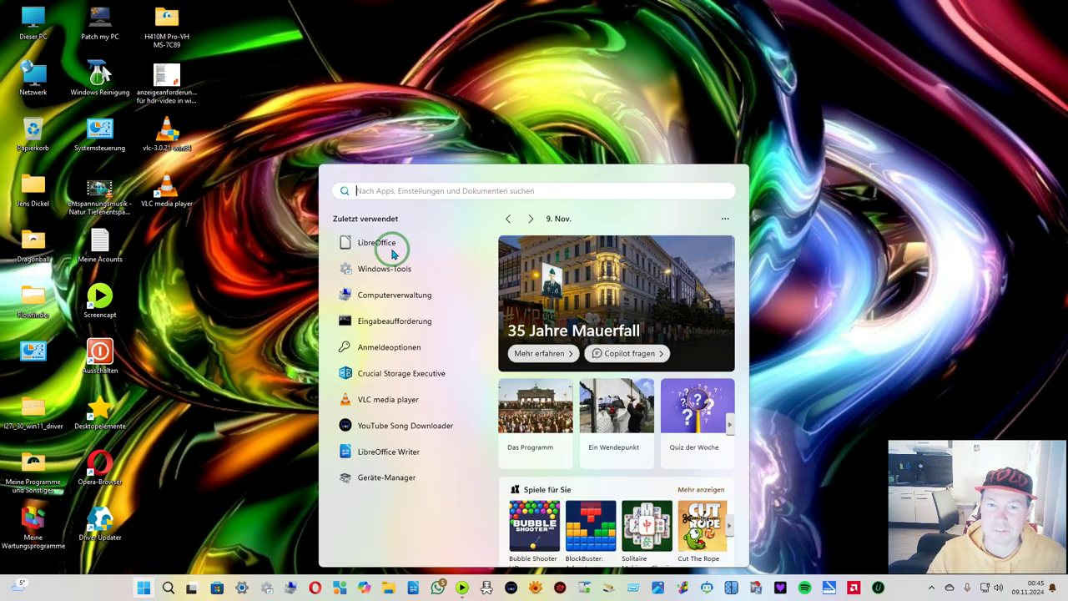
pyautogui.rightClick(436, 323)
pyautogui.click(472, 335)
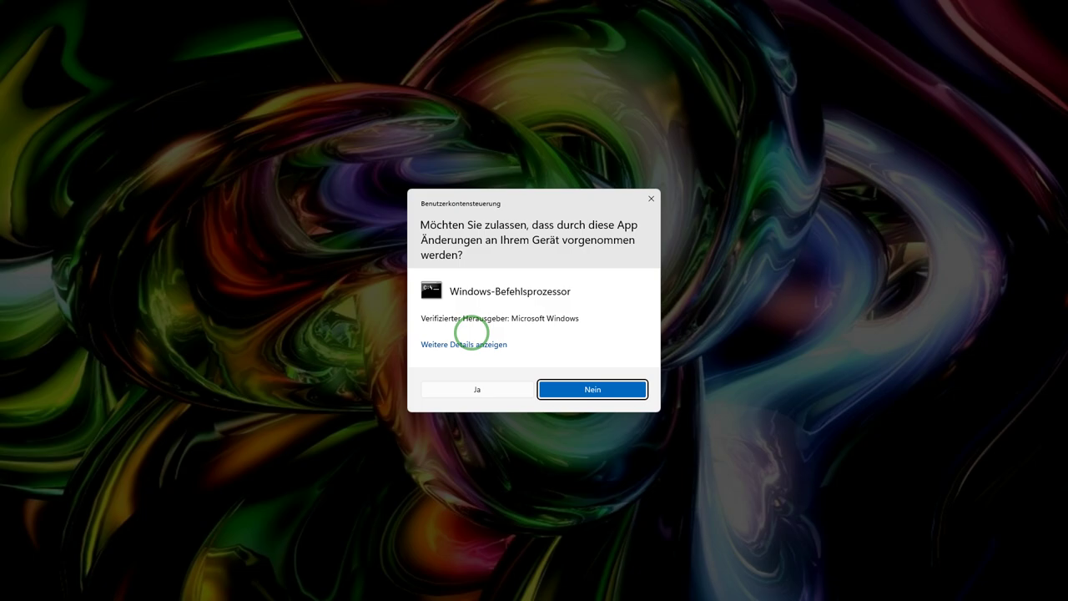
pyautogui.click(477, 389)
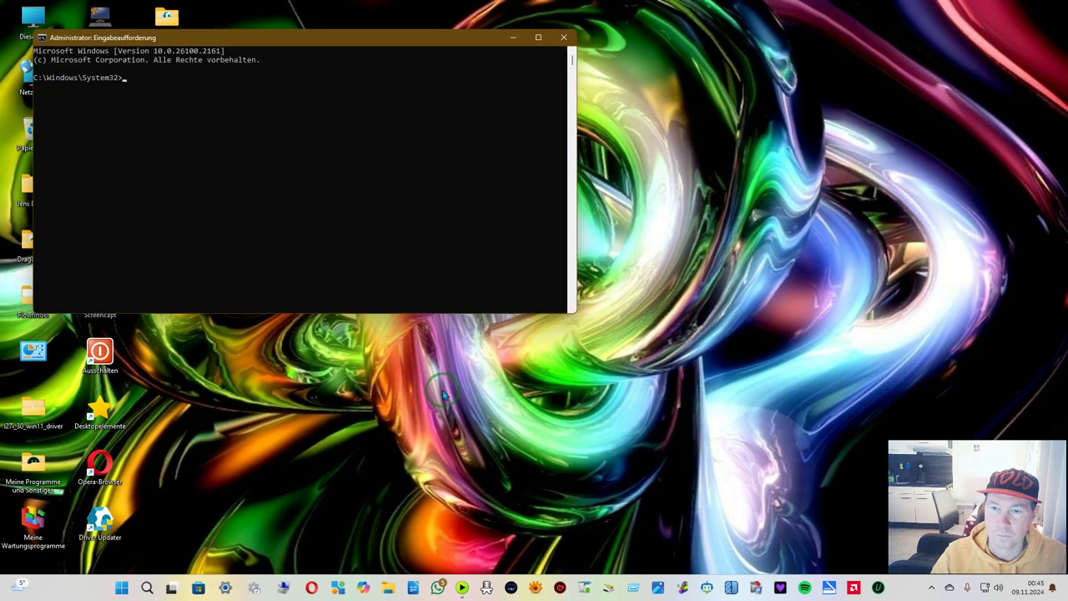
# Change to the root directory with cd\ and shift the command window clear of the desktop icons
pyautogui.write('cd')
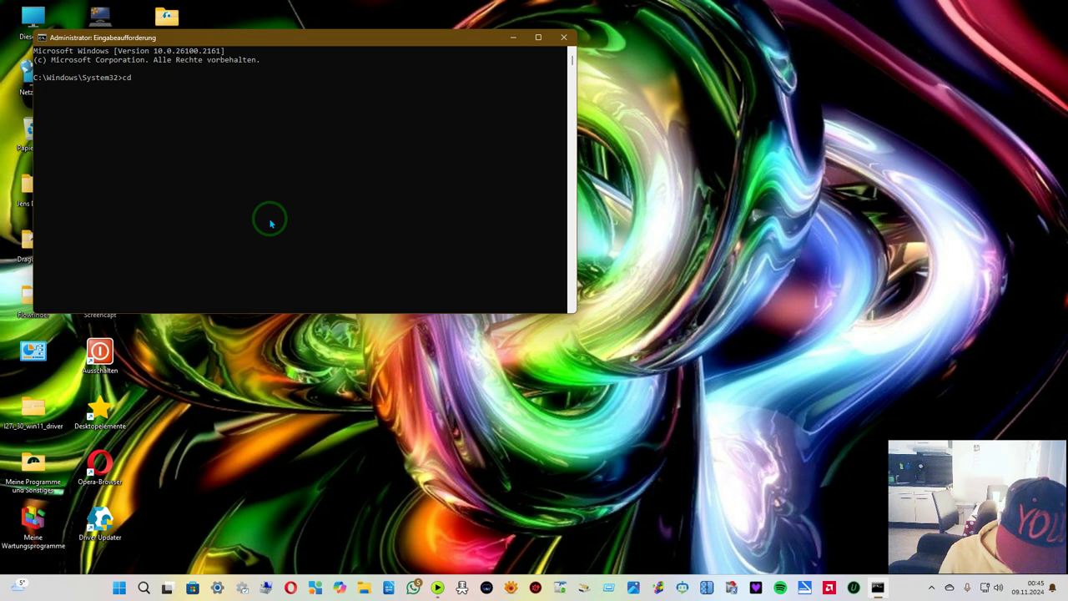
pyautogui.write('\\')
pyautogui.press('Return')
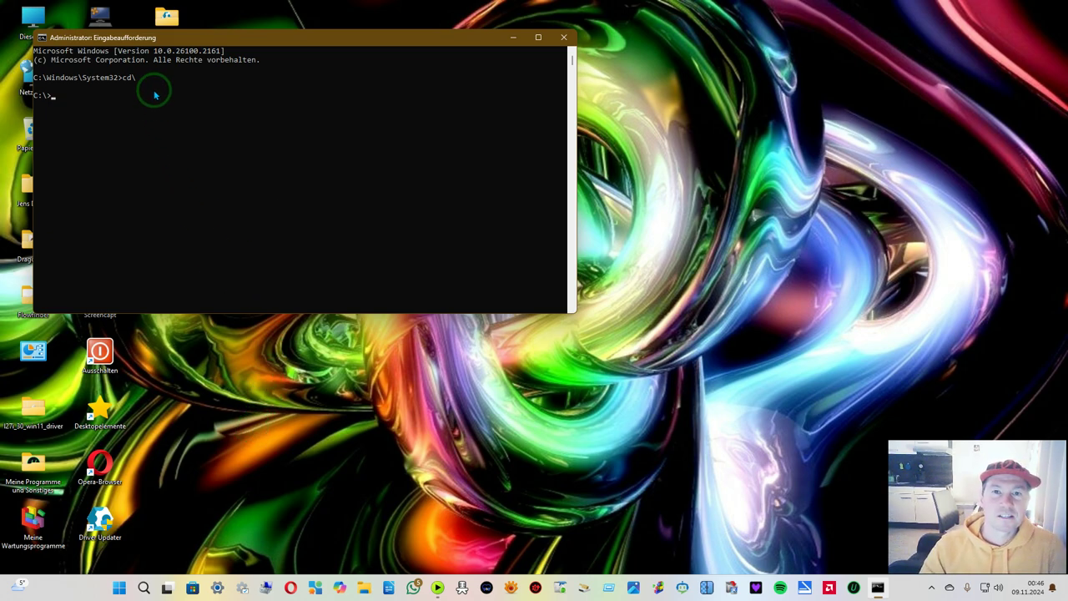
pyautogui.moveTo(278, 42); pyautogui.dragTo(490, 48)
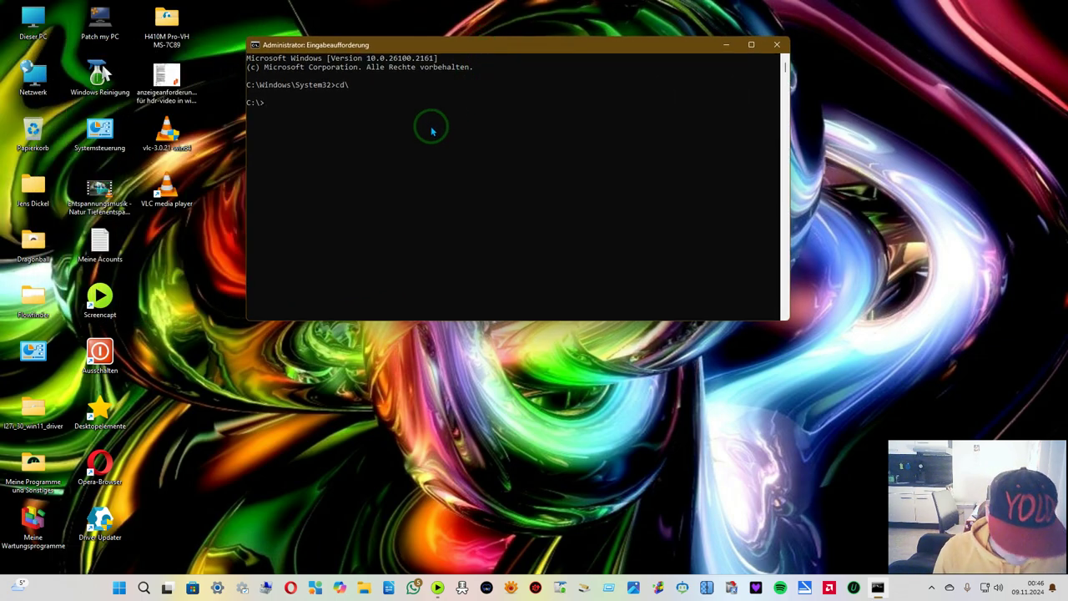
# Run sfc /scannow to check the integrity of the Windows system files
pyautogui.write('fc /')
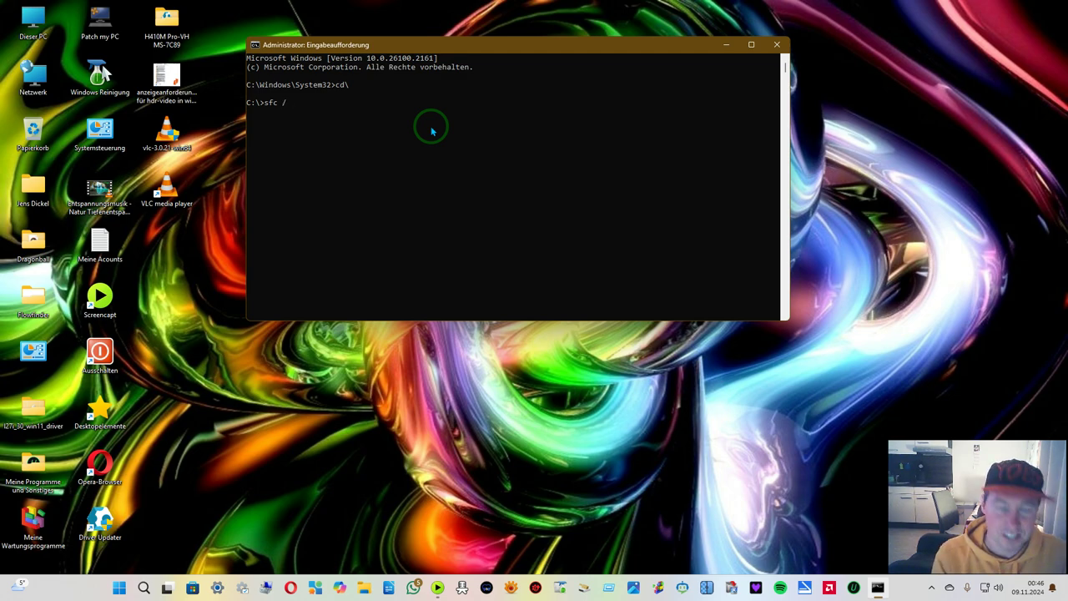
pyautogui.write('scann')
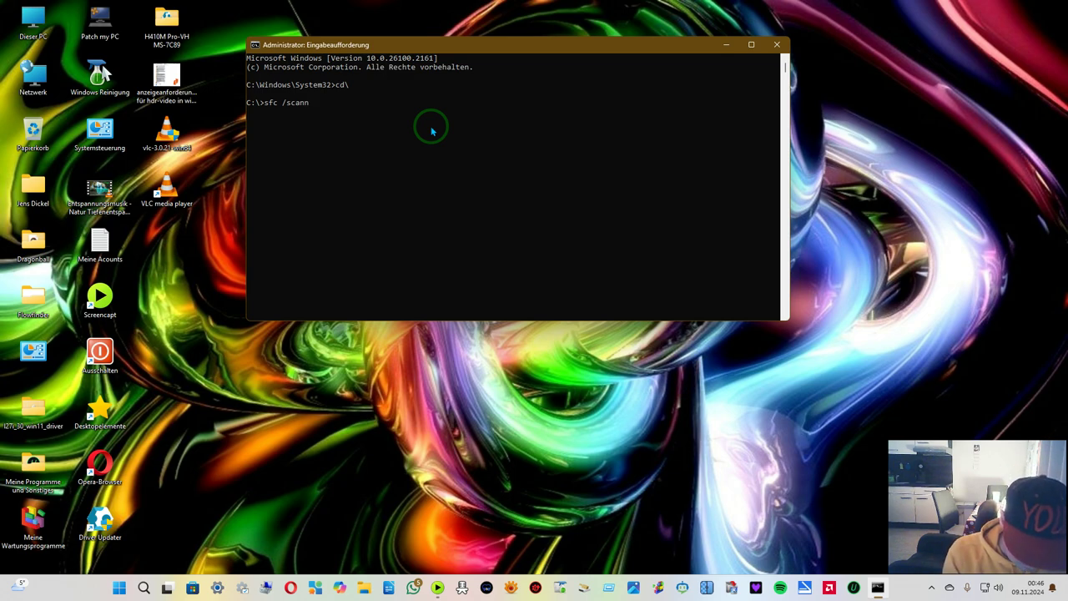
pyautogui.write('ow')
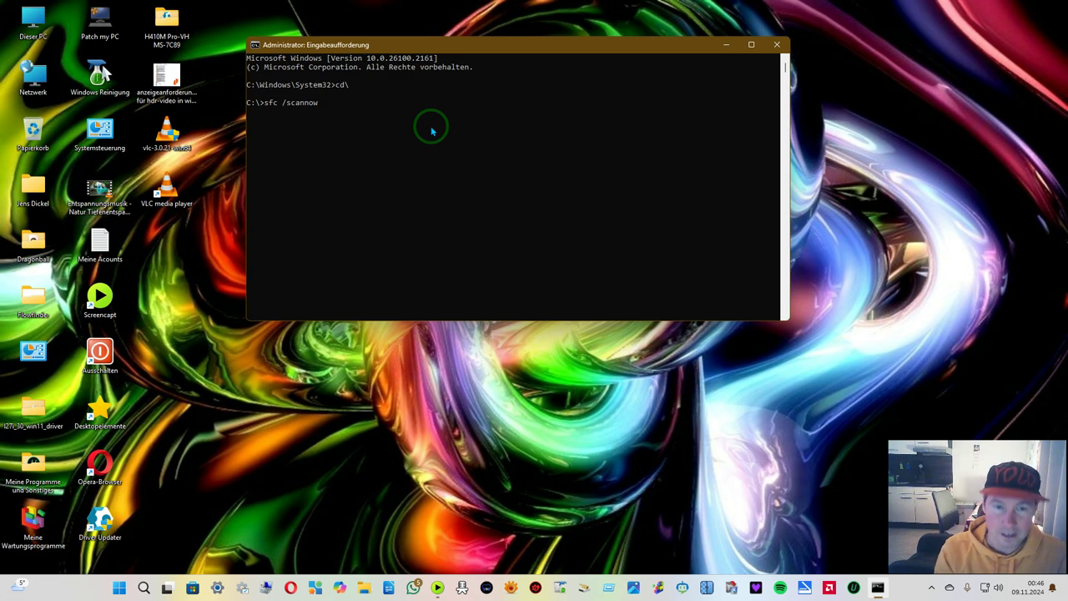
pyautogui.press('Return')
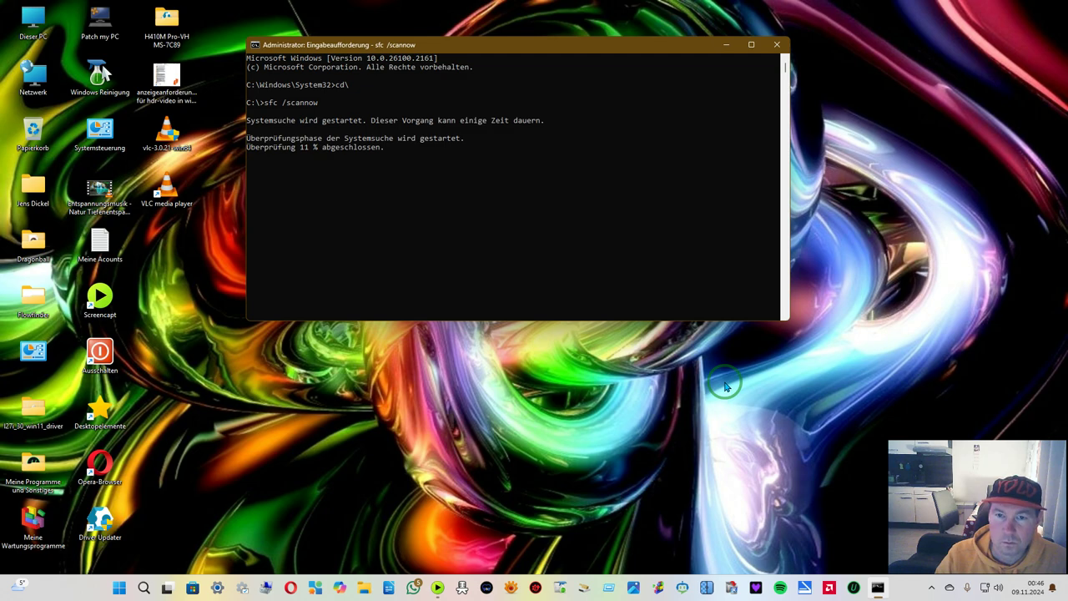
# Shift the command window aside, let the system scan run through, and close the session with exit
pyautogui.moveTo(514, 45); pyautogui.dragTo(780, 36)
pyautogui.click(464, 290)
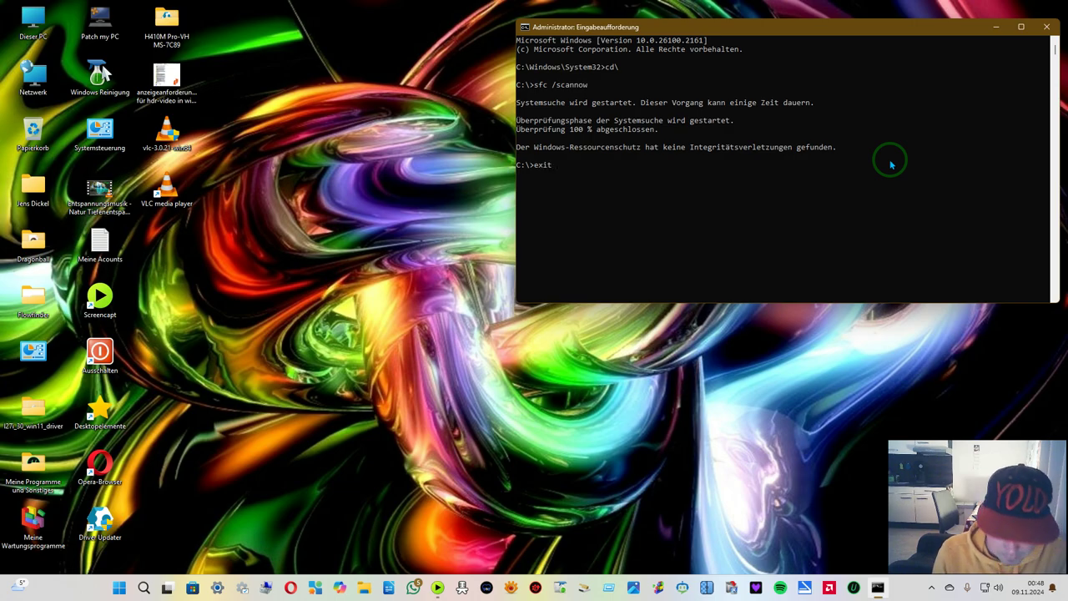
pyautogui.press('Return')
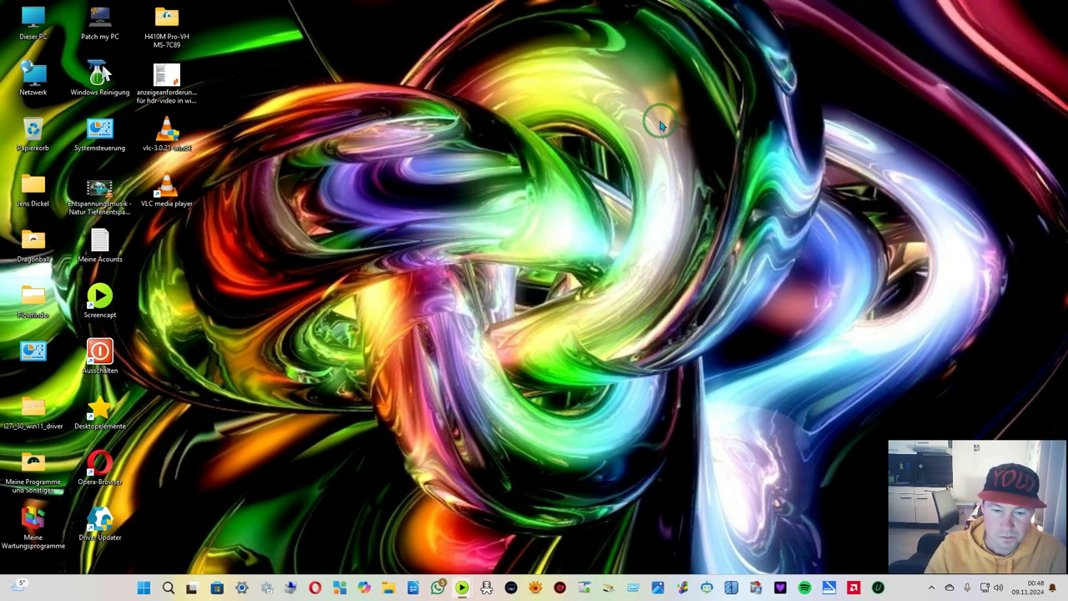
# Open the Hintergrund settings under Personalisierung in Einstellungen, look at the folder selection for the Diashow, and cancel it
pyautogui.click(242, 588)
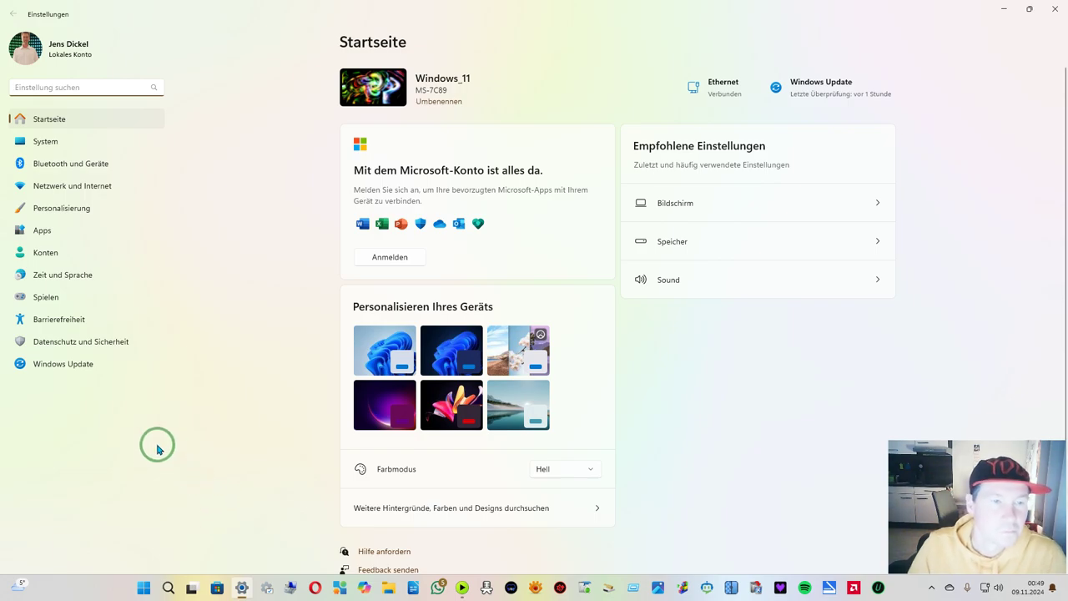
pyautogui.click(112, 216)
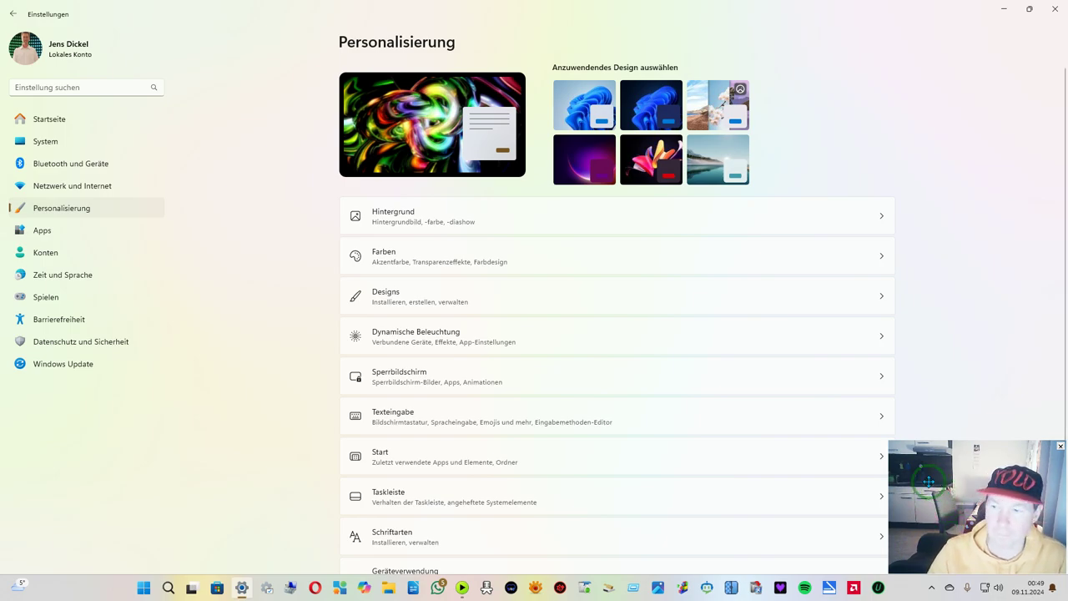
pyautogui.click(614, 223)
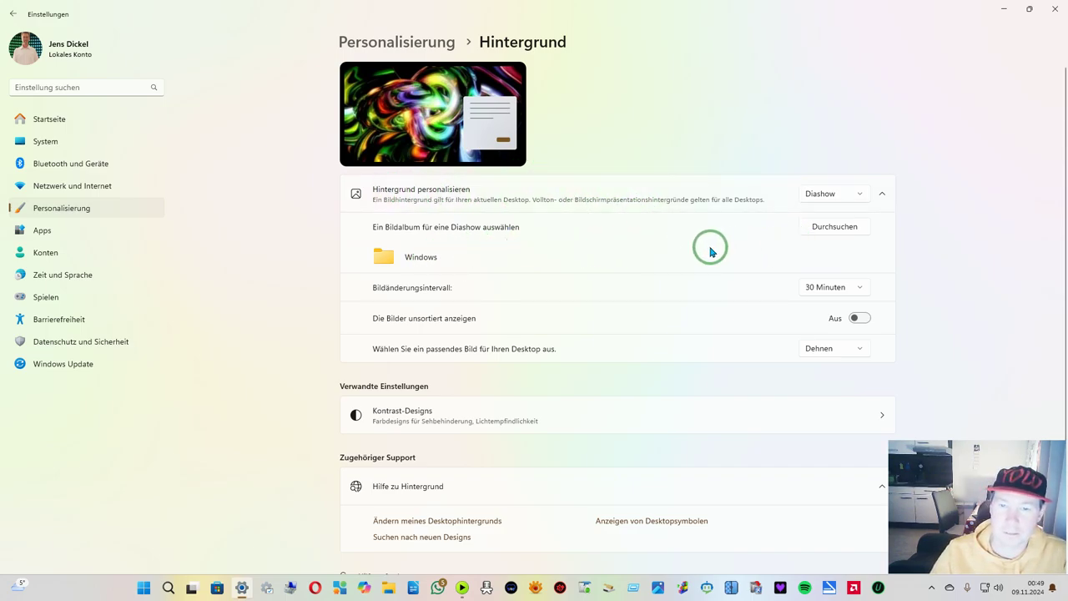
pyautogui.click(835, 226)
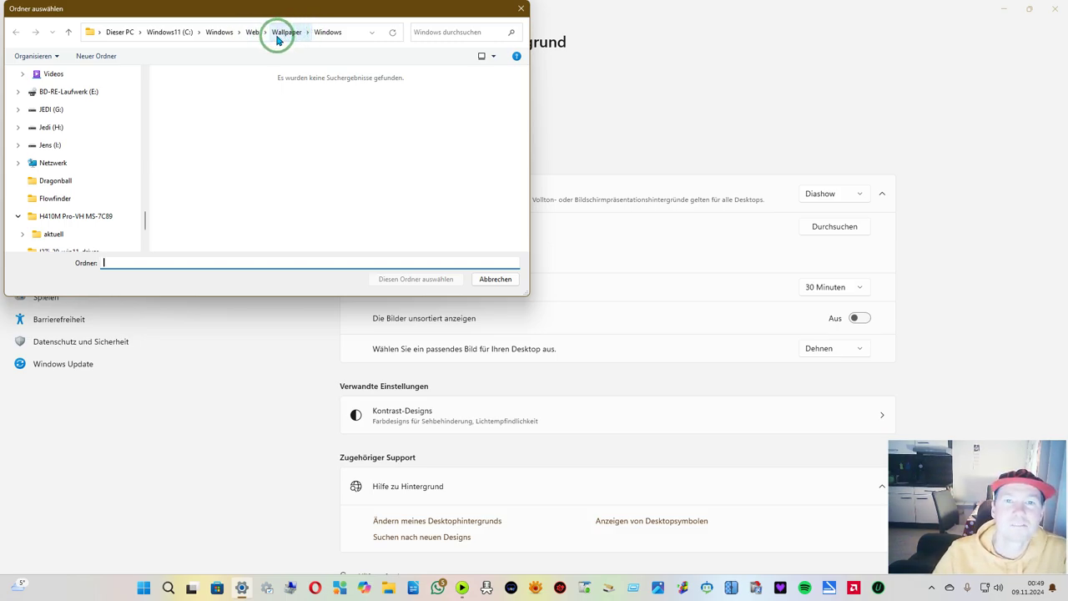
pyautogui.click(496, 280)
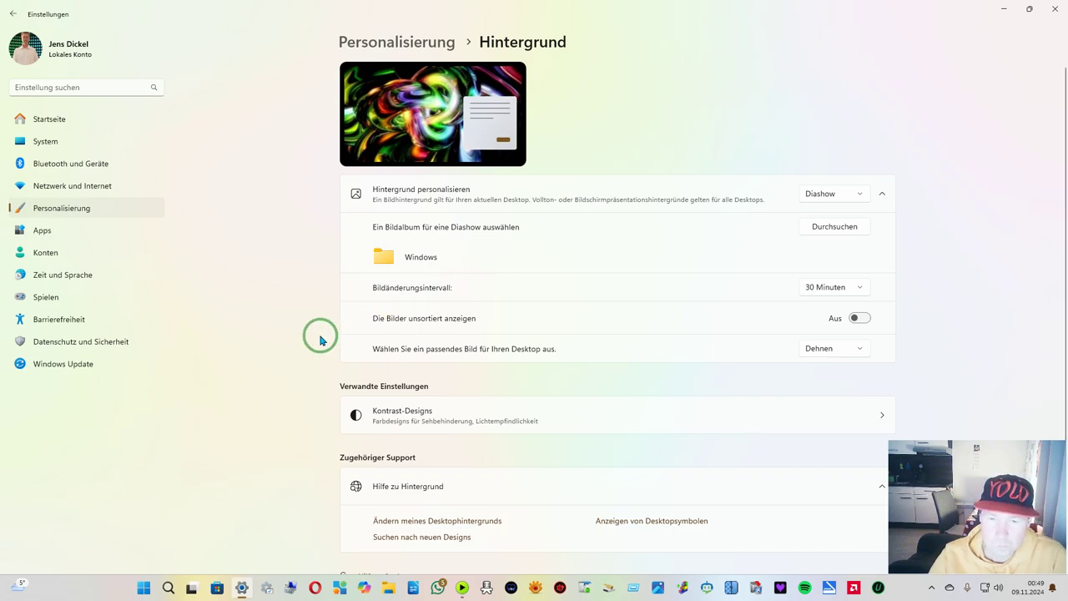
# Look through Kontrast-Designs and Designs, and review the Desktopsymboleinstellungen before closing them with OK
pyautogui.click(550, 410)
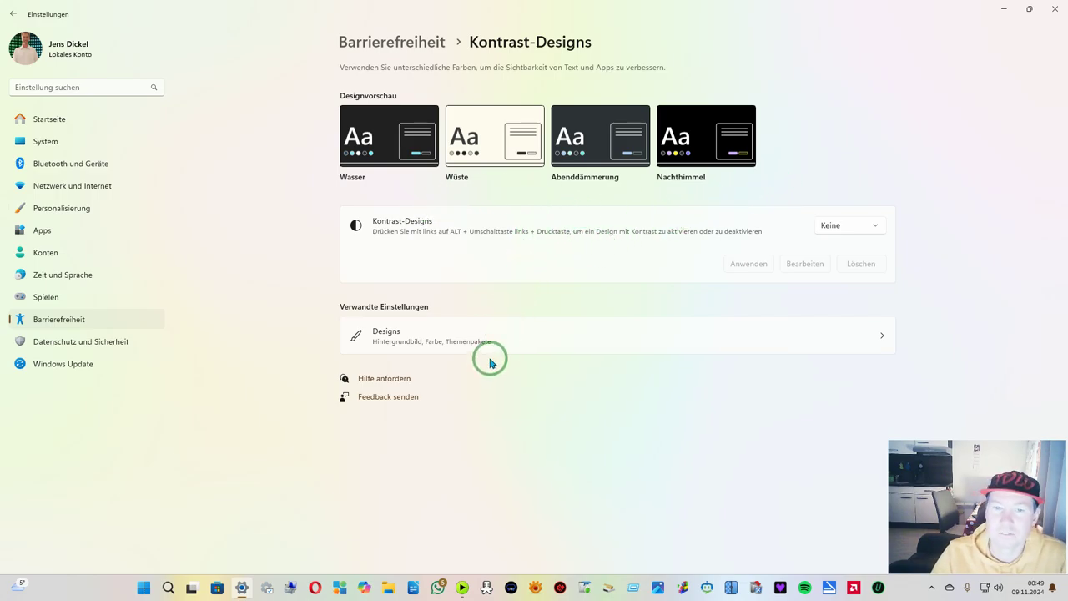
pyautogui.click(559, 336)
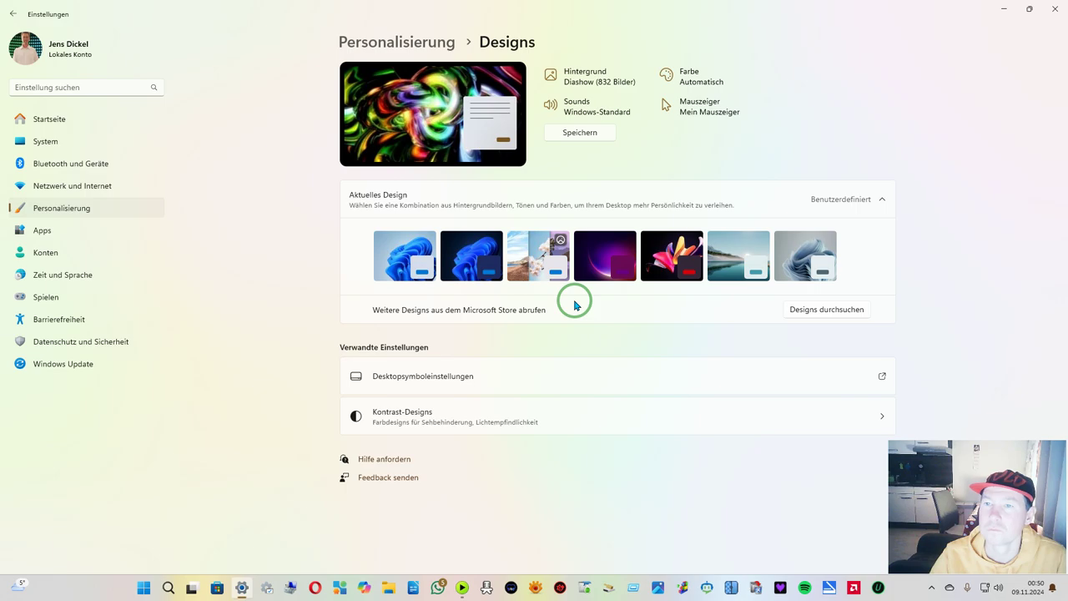
pyautogui.click(443, 374)
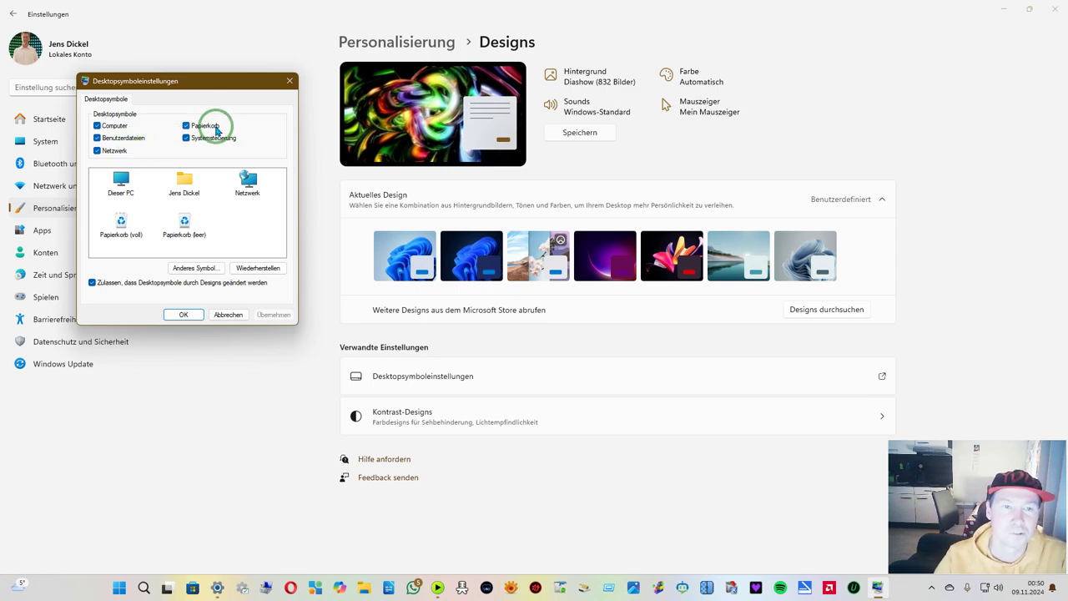
pyautogui.click(185, 316)
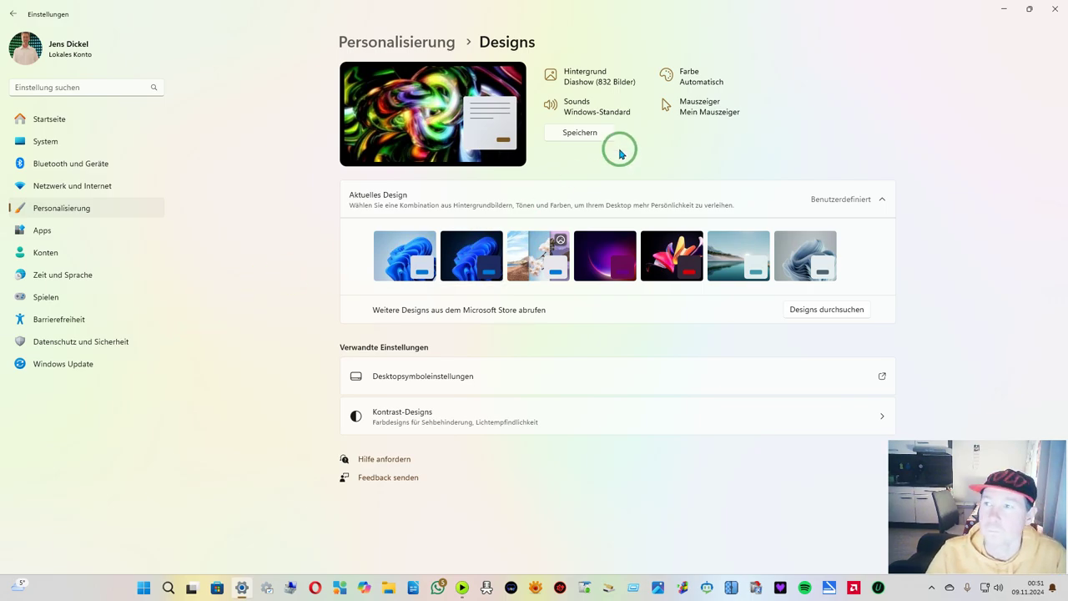
# Return to the Personalisierung overview and open the Farben settings
pyautogui.click(84, 211)
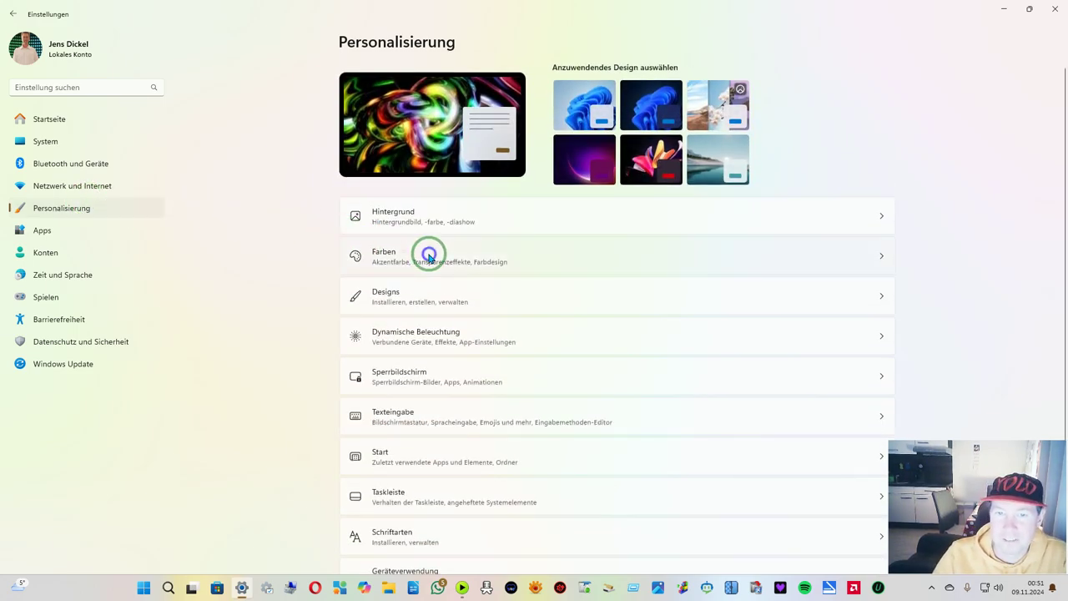
pyautogui.click(428, 257)
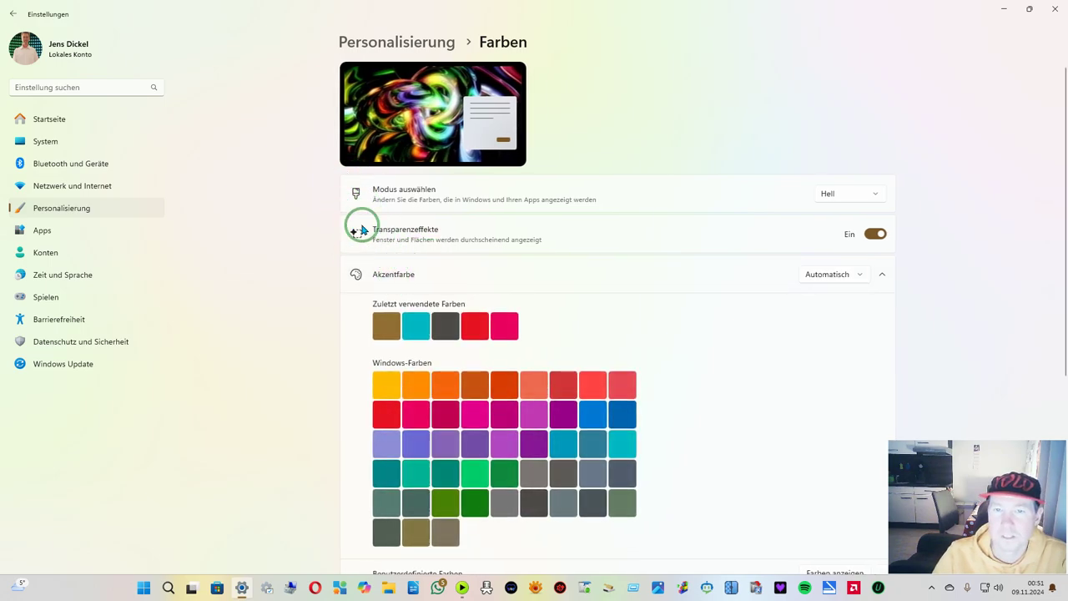
# Try the Dunkel colour mode for Windows and apps, and switch back to Hell
pyautogui.click(865, 203)
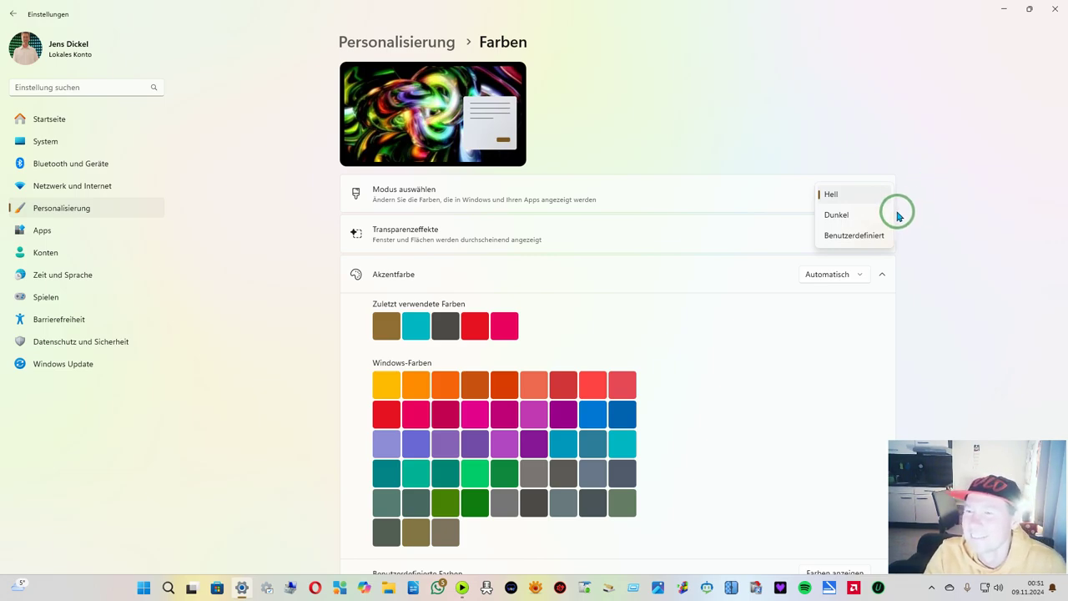
pyautogui.click(843, 216)
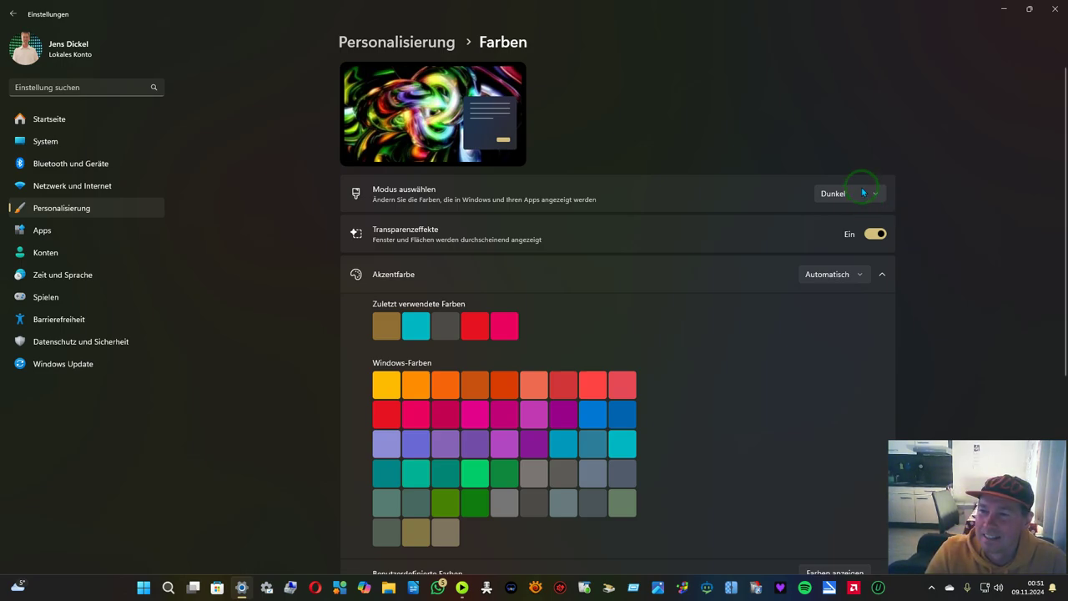
pyautogui.click(863, 191)
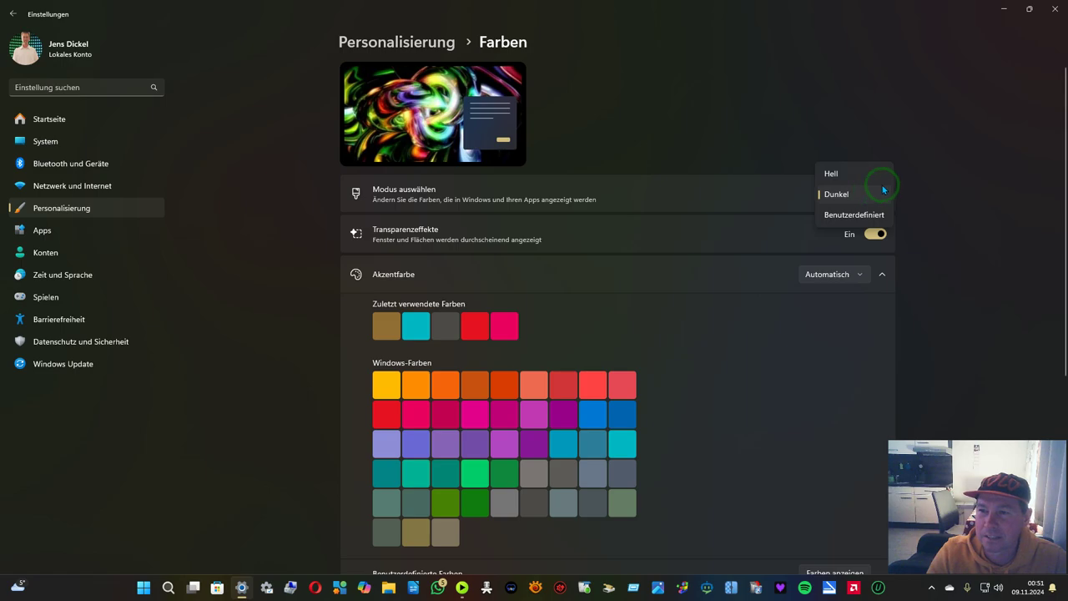
pyautogui.click(867, 176)
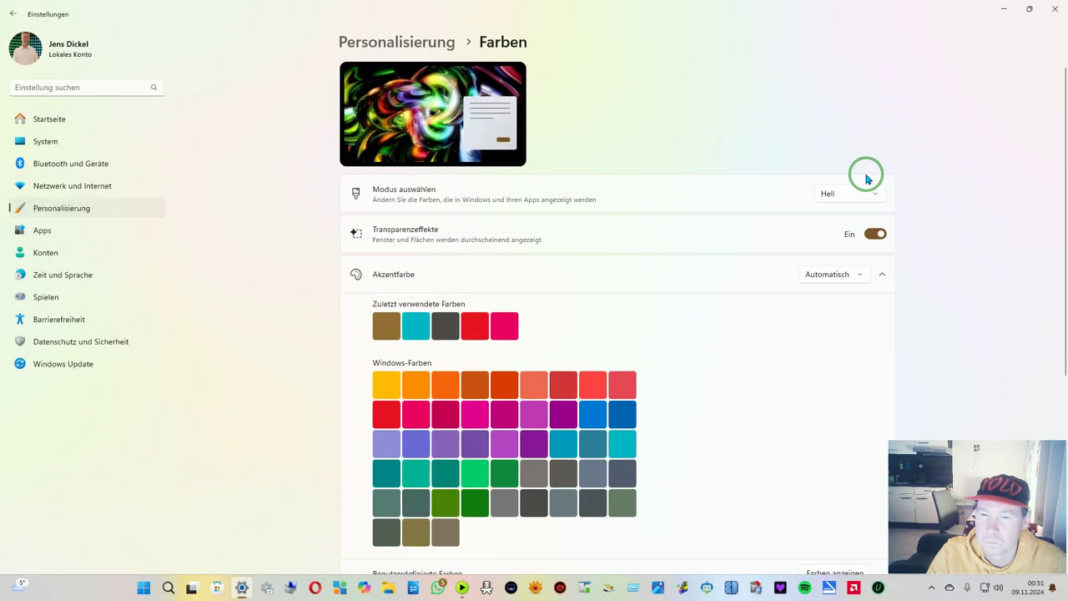
# Try the Benutzerdefiniert colour mode, check the Standard-App-Modus choices, and set the mode back to Hell
pyautogui.click(863, 187)
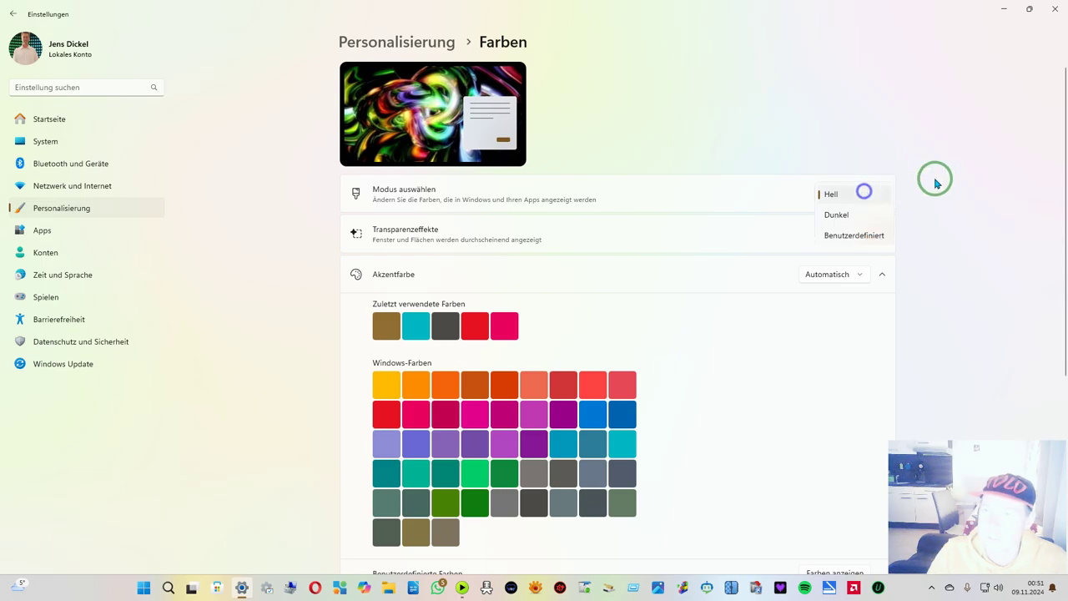
pyautogui.click(872, 233)
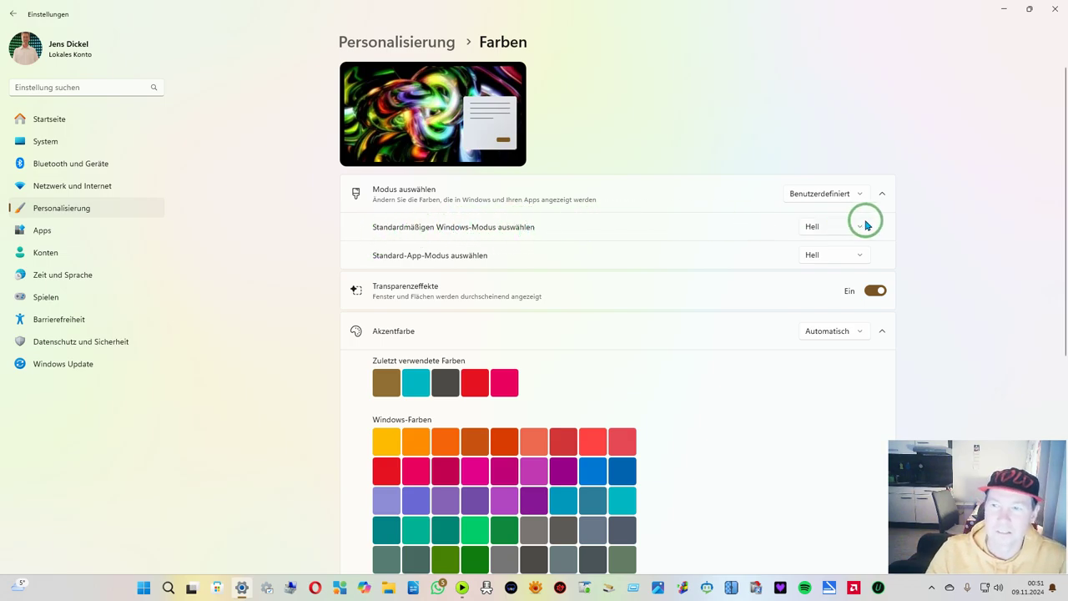
pyautogui.click(846, 258)
pyautogui.click(925, 243)
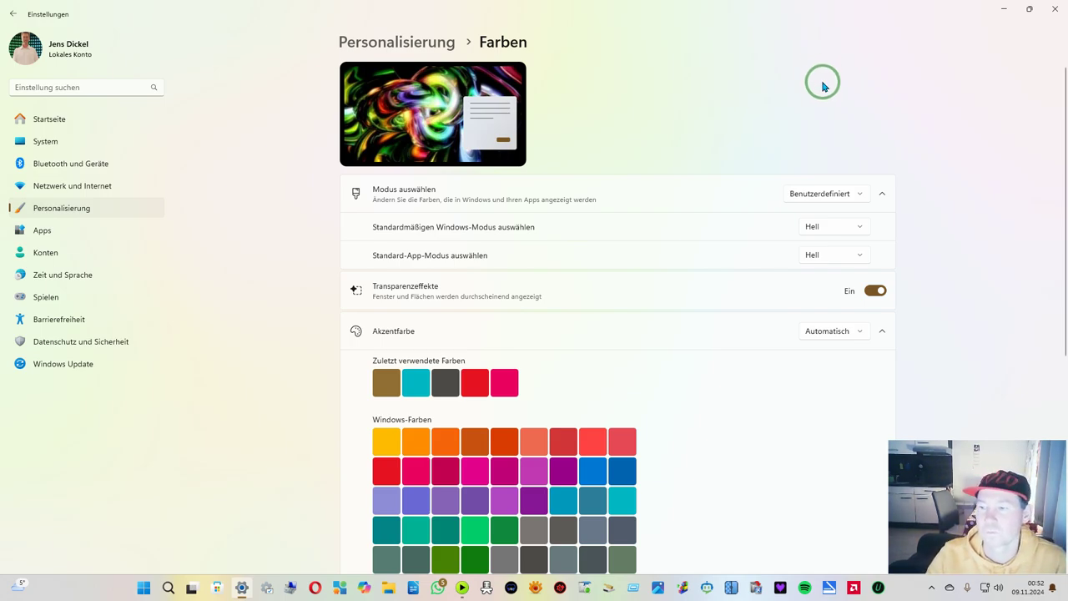
pyautogui.click(853, 194)
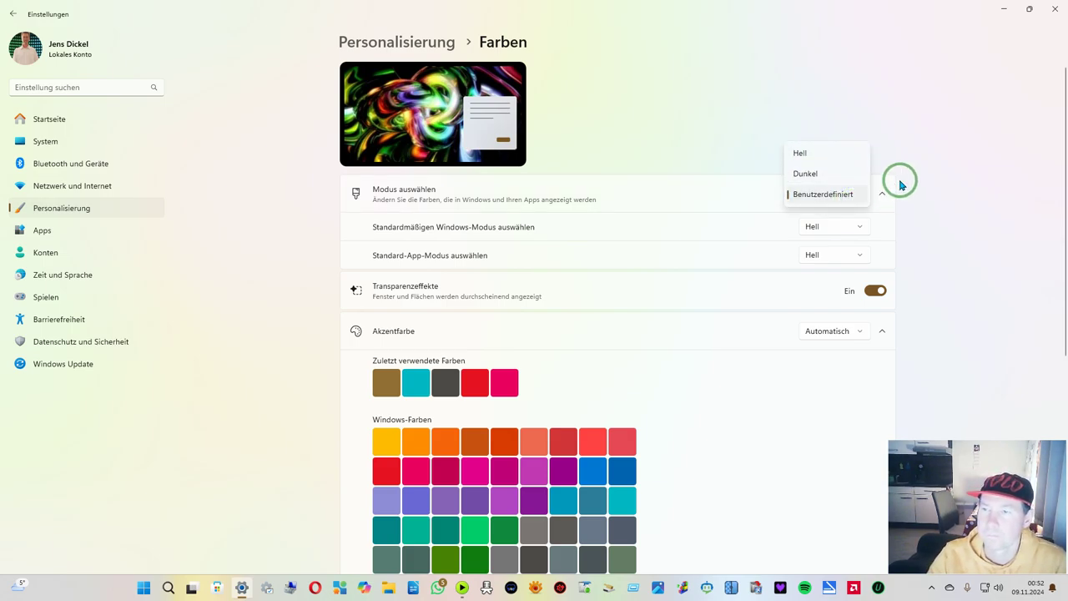
pyautogui.click(823, 154)
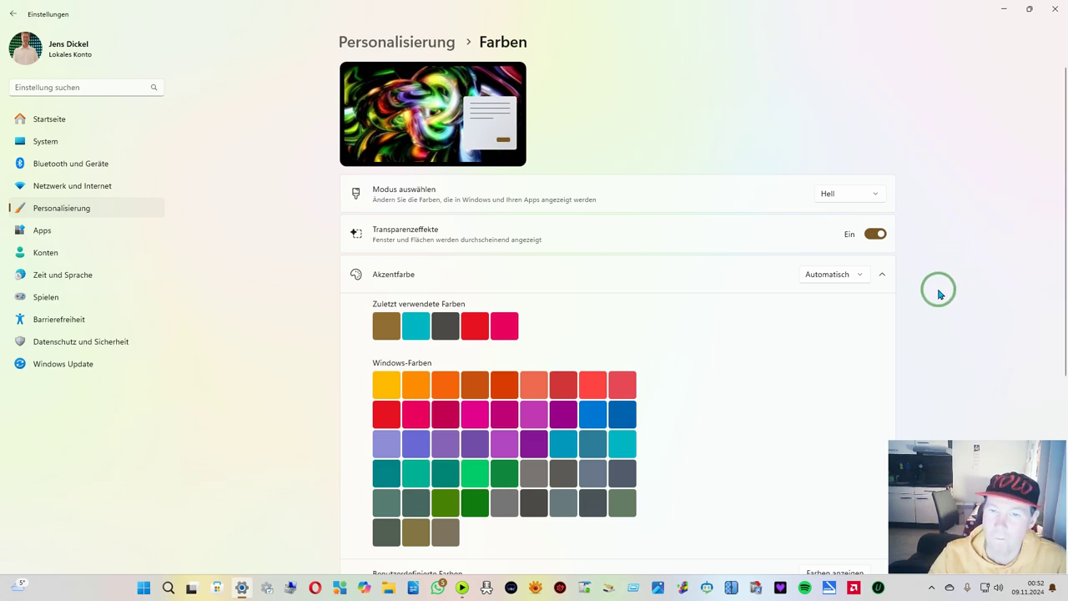
# Try the Manuell option for Akzentfarbe, look through its colour settings, and set it back to Automatisch
pyautogui.click(727, 275)
pyautogui.click(727, 276)
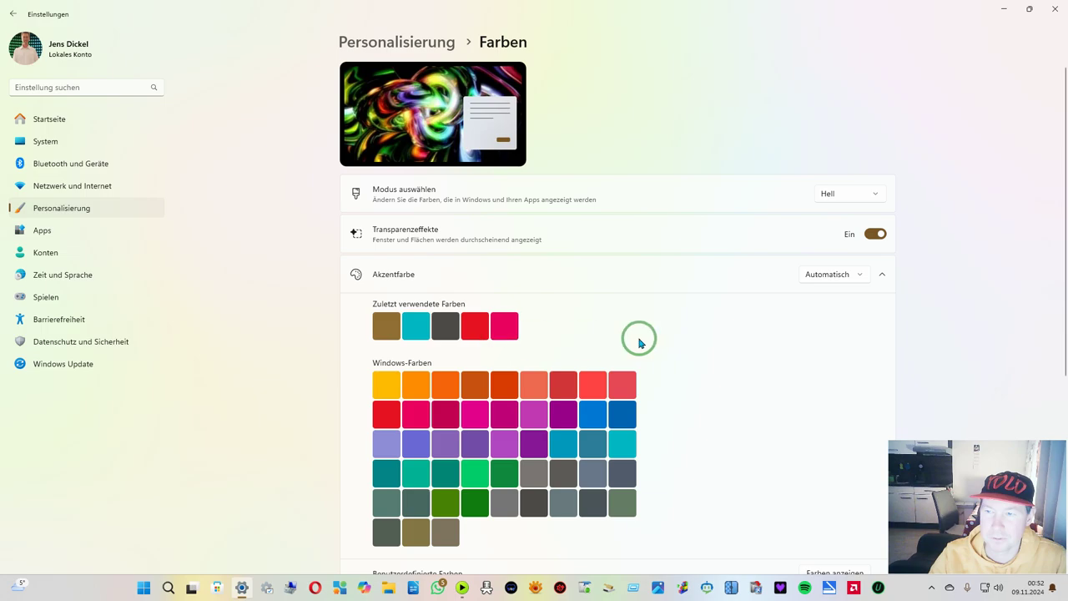
pyautogui.click(864, 274)
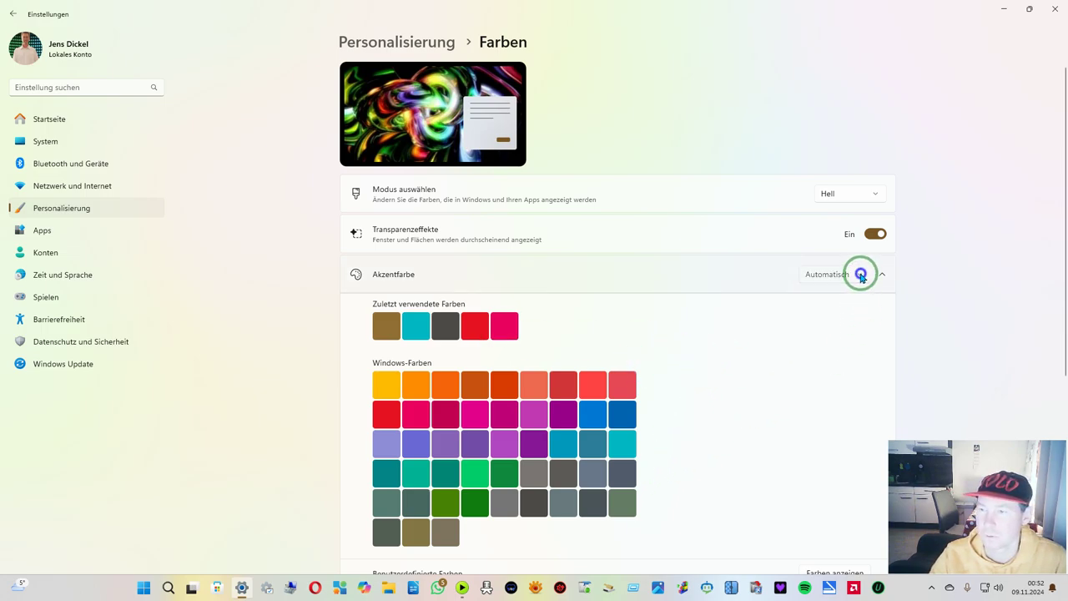
pyautogui.click(850, 296)
pyautogui.scroll(-2, 763, 322)
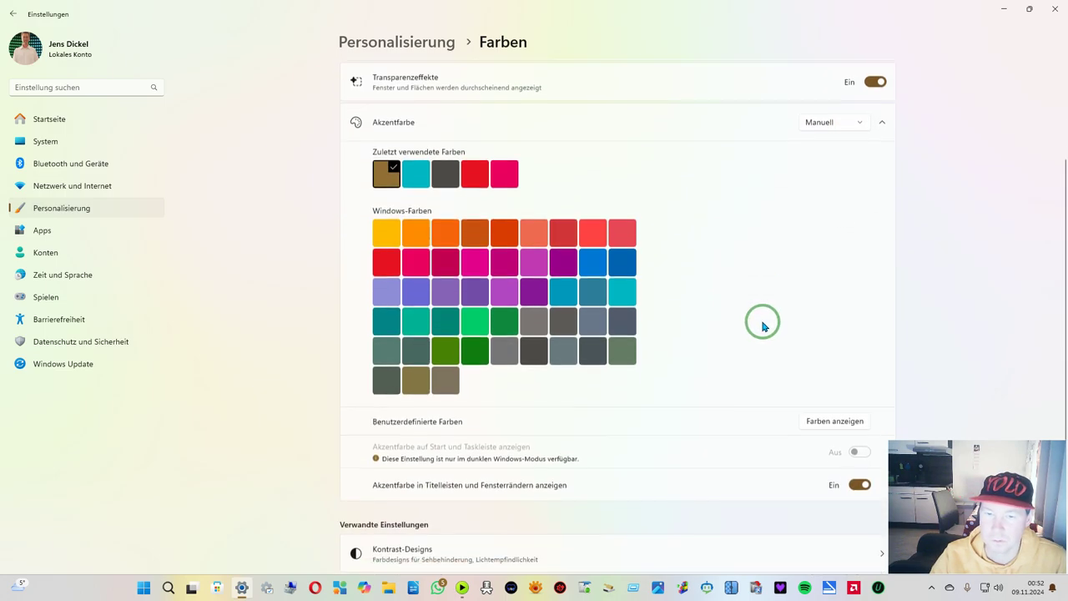
pyautogui.scroll(-3, 763, 324)
pyautogui.scroll(5, 763, 323)
pyautogui.click(853, 277)
pyautogui.click(836, 256)
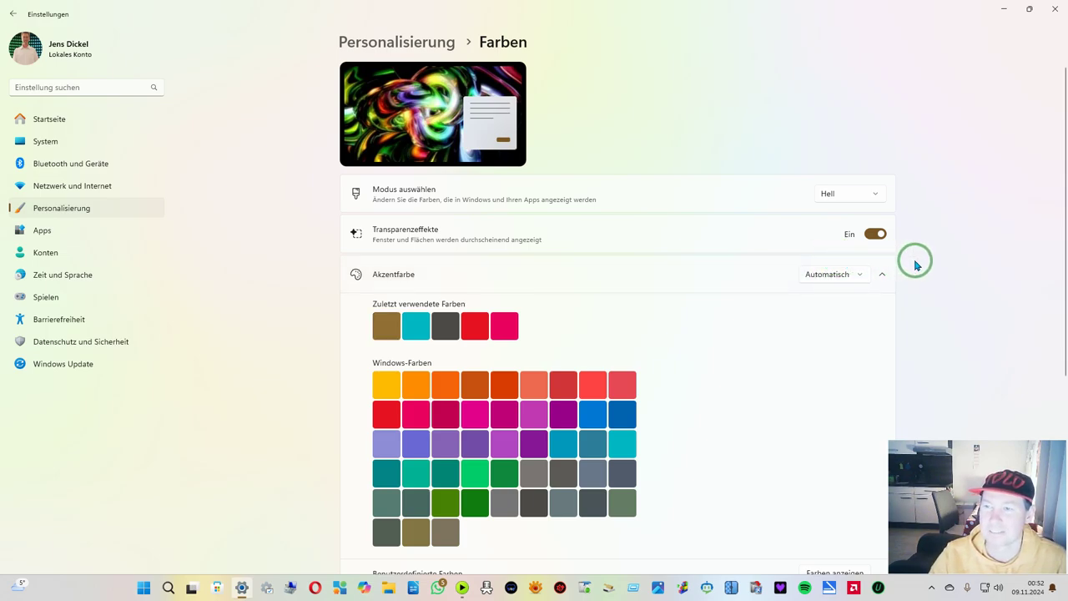
# Look through the Akzentfarbe palette and the accent options for Start, taskbar, title bars and window borders
pyautogui.scroll(-2, 916, 261)
pyautogui.scroll(-2, 917, 264)
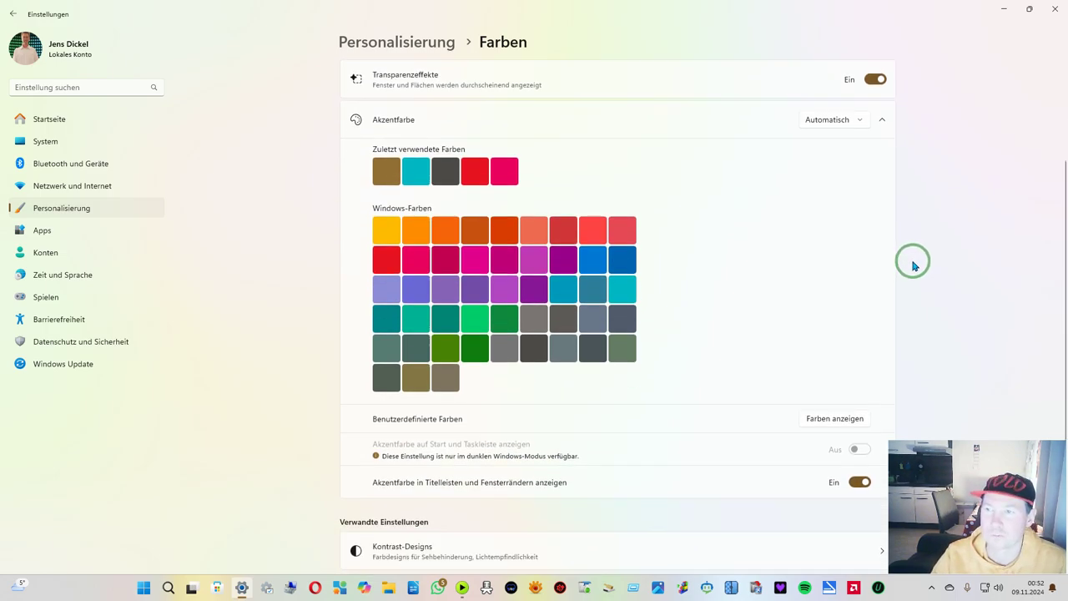
pyautogui.click(883, 121)
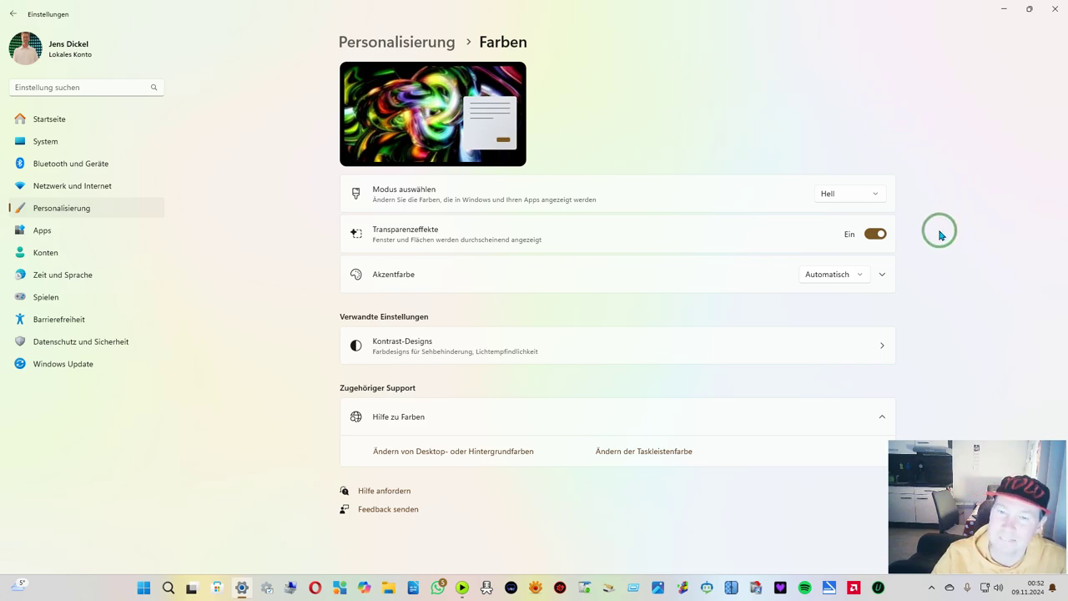
pyautogui.click(883, 276)
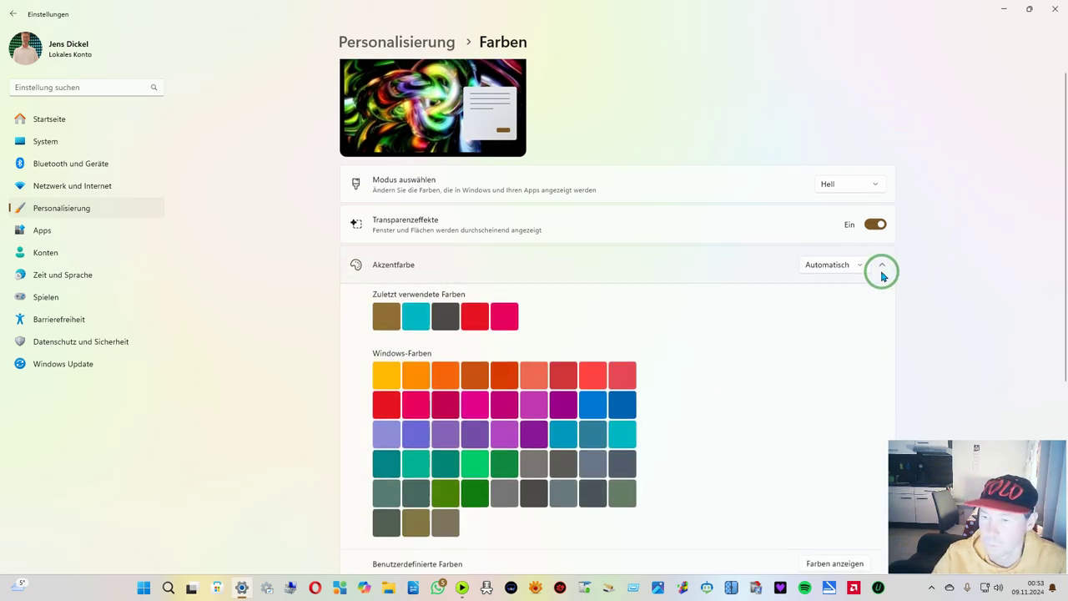
pyautogui.scroll(-4, 882, 275)
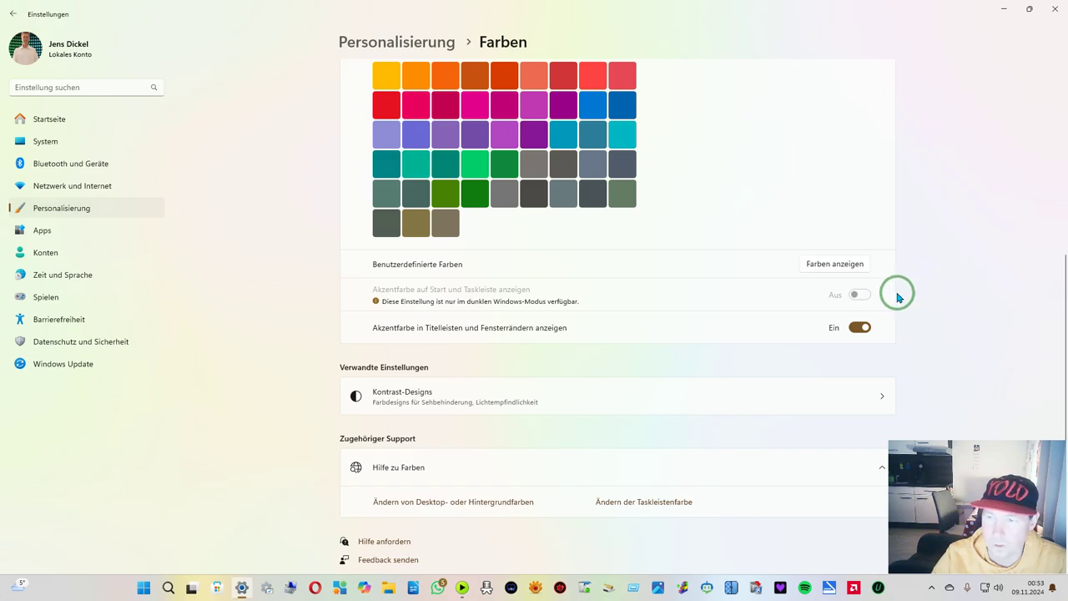
# View the custom accent colour picker, cancel it without choosing a colour, and collapse the Akzentfarbe section
pyautogui.click(842, 266)
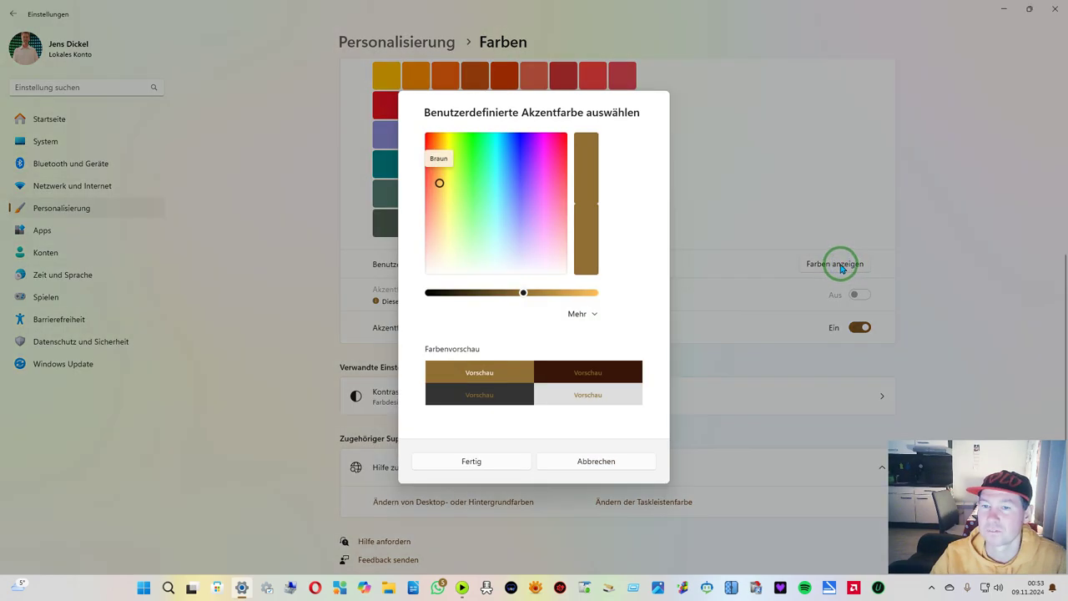
pyautogui.click(591, 468)
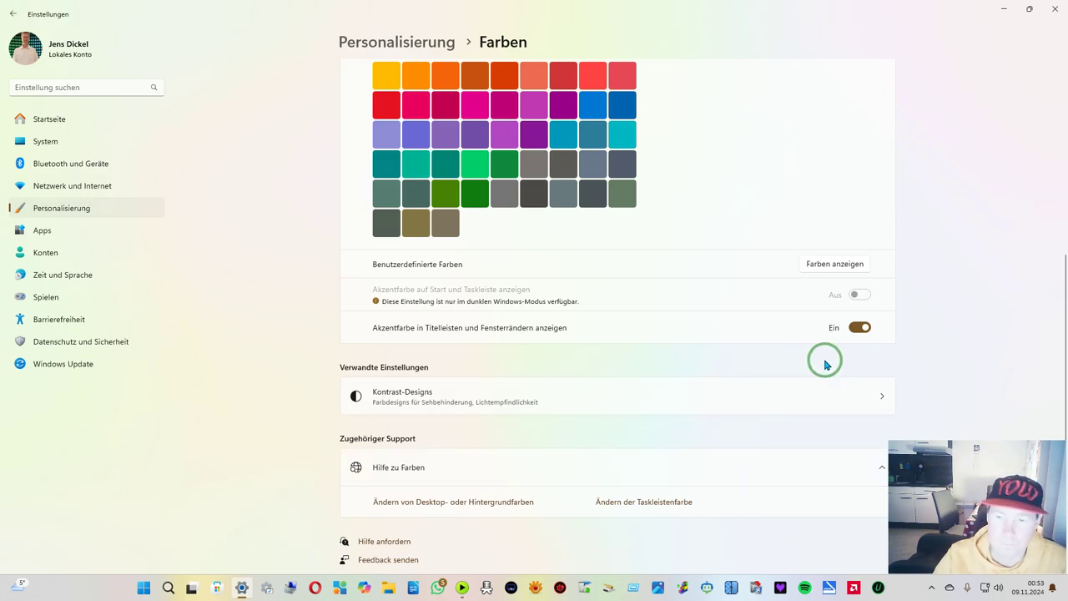
pyautogui.scroll(4, 826, 359)
pyautogui.scroll(-4, 827, 359)
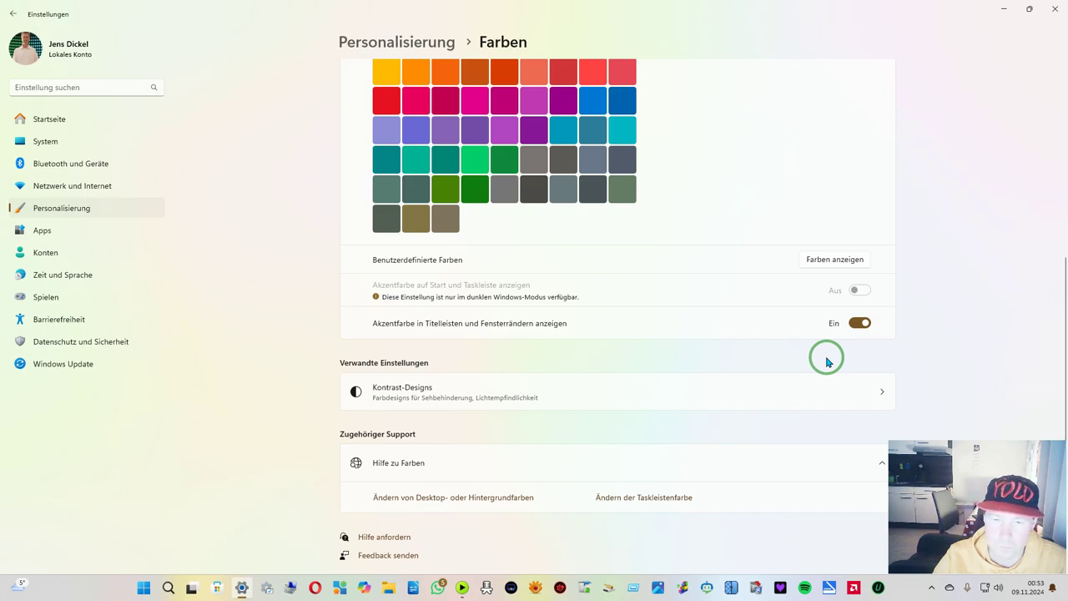
pyautogui.scroll(3, 827, 359)
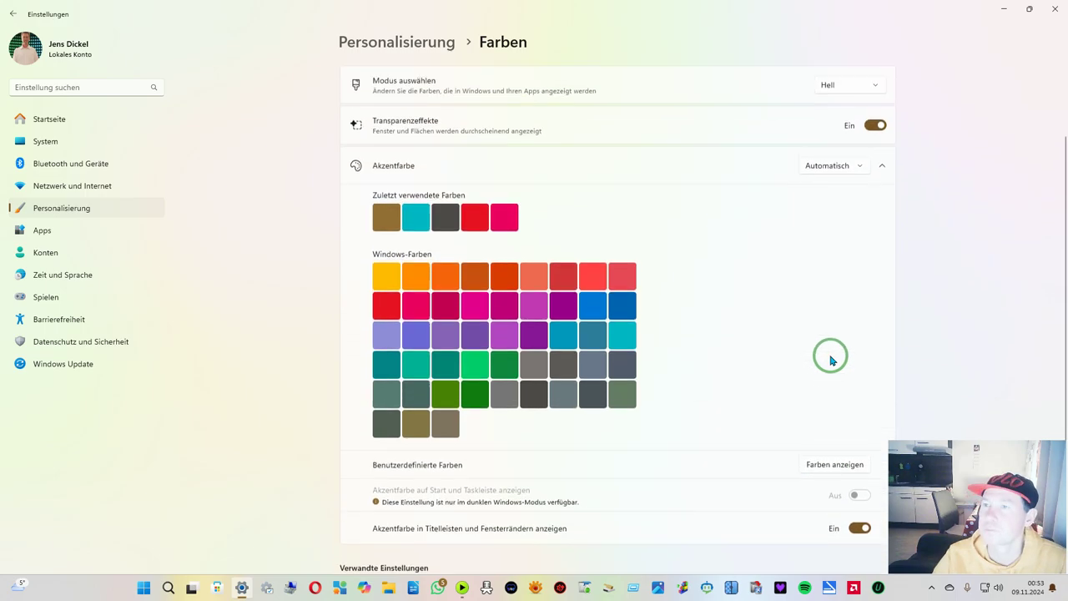
pyautogui.click(882, 192)
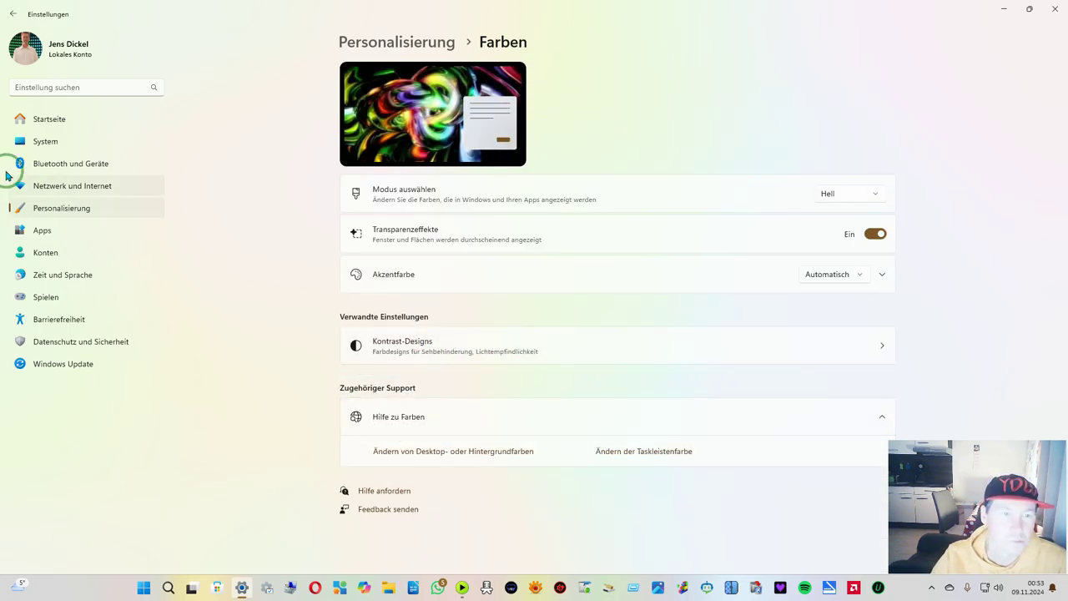
# Open Dynamische Beleuchtung under Personalisierung and review the Effekte choices and the Hintergrundlicht-Steuerelement section
pyautogui.click(106, 207)
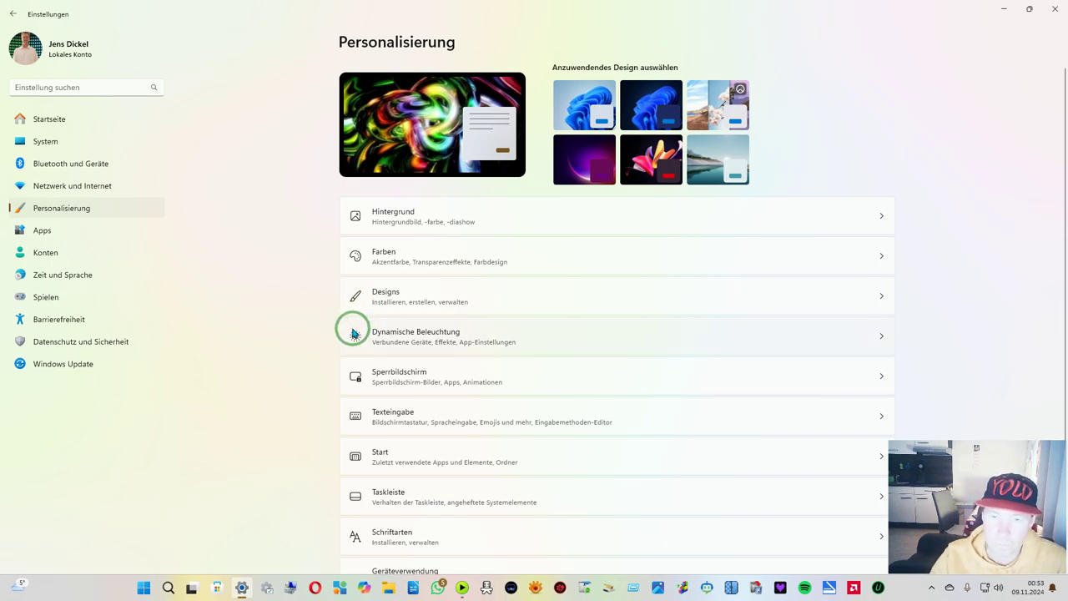
pyautogui.click(435, 342)
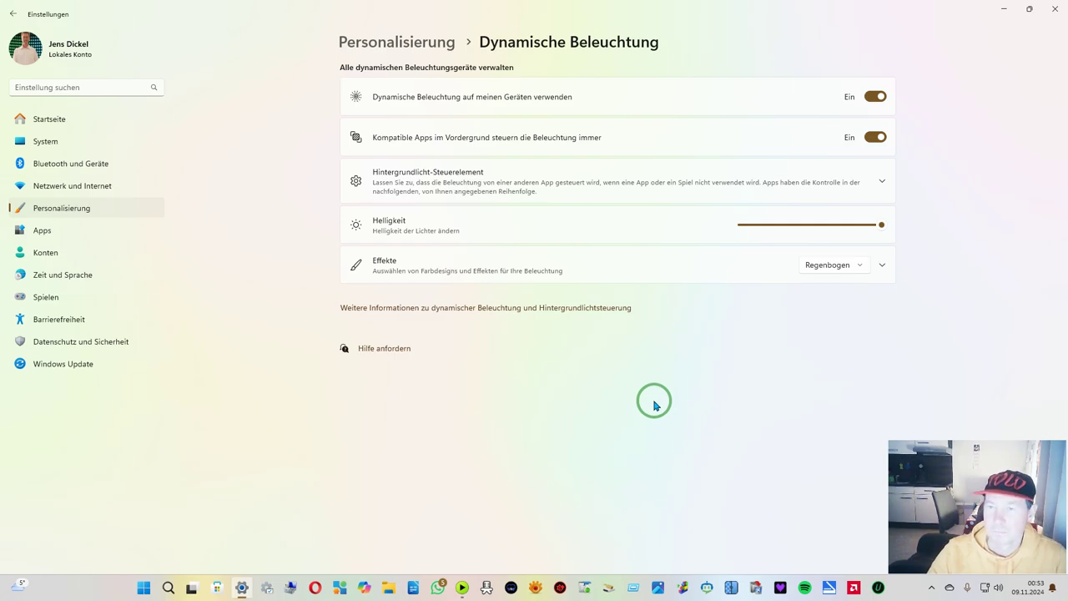
pyautogui.click(859, 260)
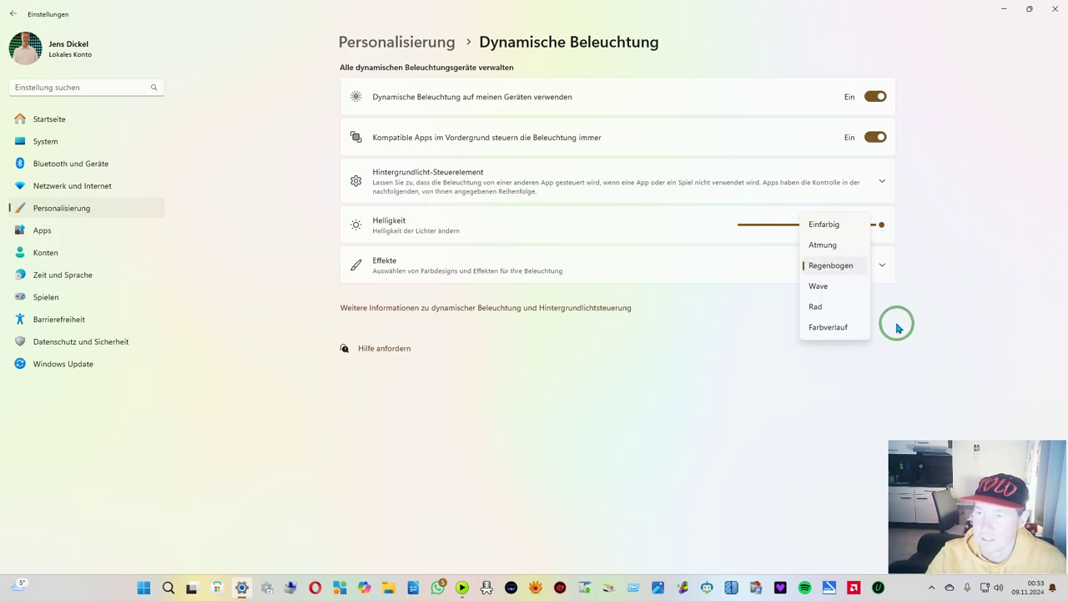
pyautogui.click(907, 269)
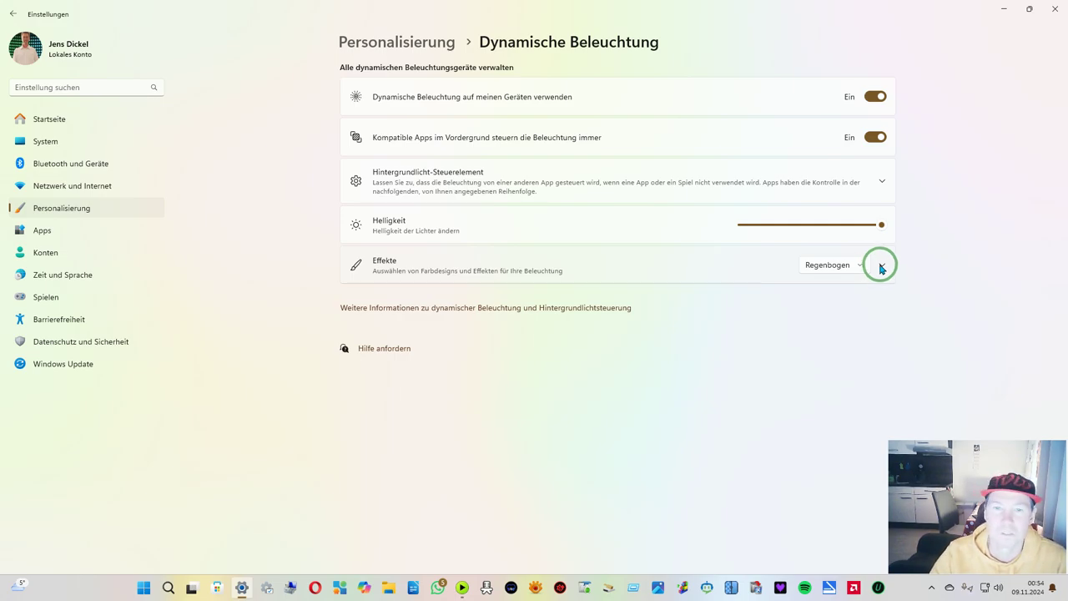
pyautogui.click(597, 185)
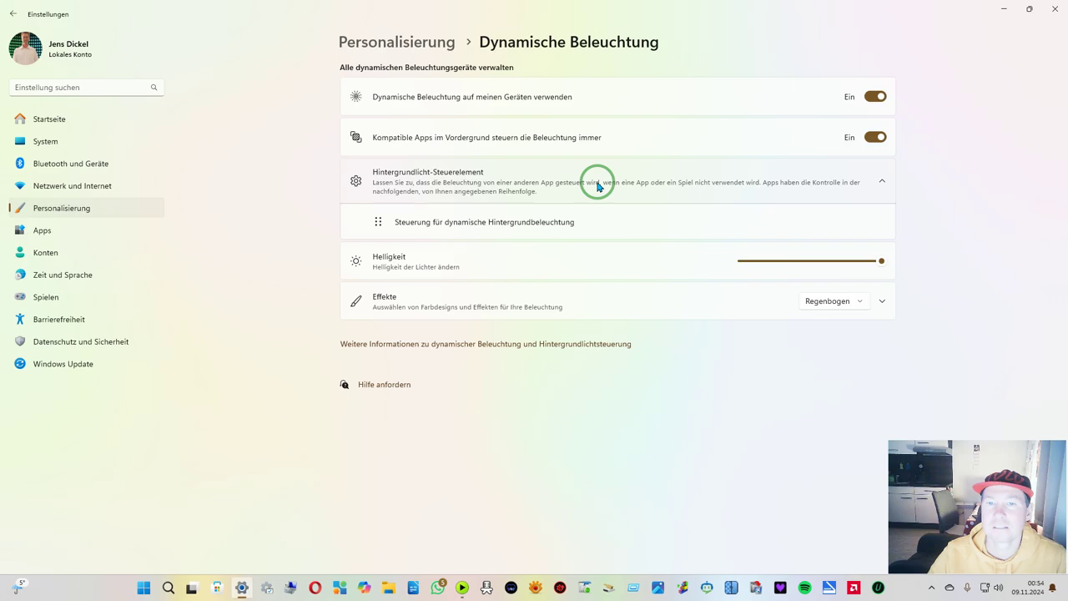
pyautogui.click(598, 186)
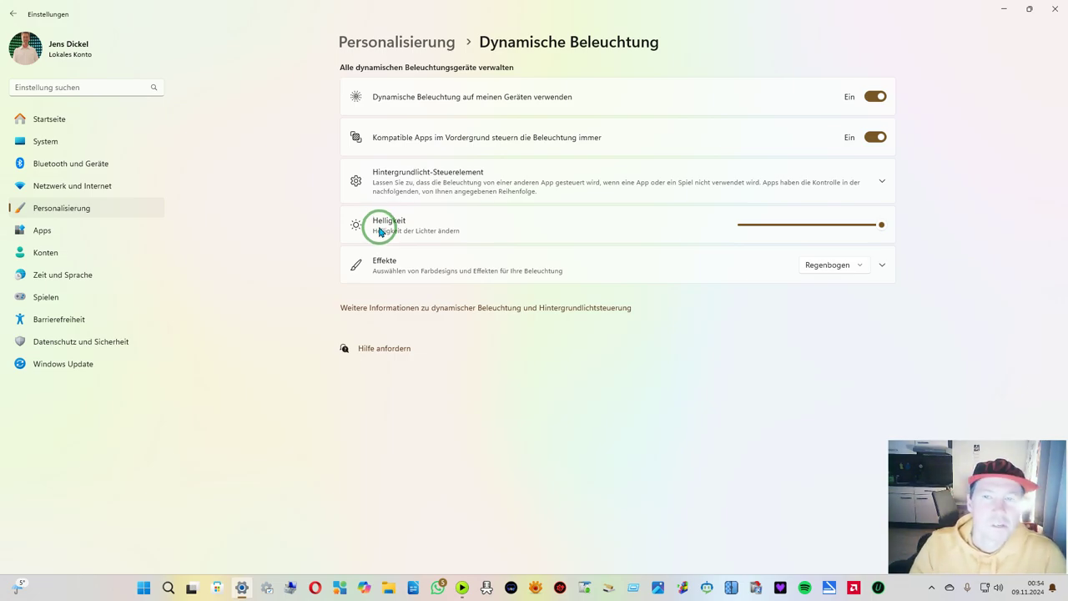
# Open the Sperrbildschirm settings under Personalisierung and review the background type choices and the remaining lock screen options
pyautogui.click(134, 215)
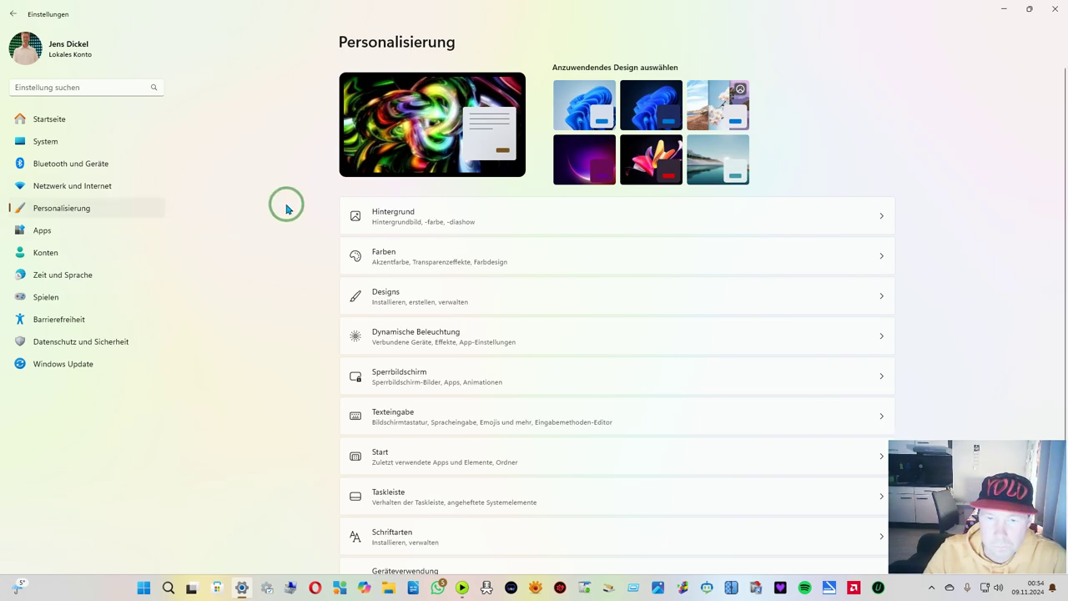
pyautogui.scroll(-1, 284, 208)
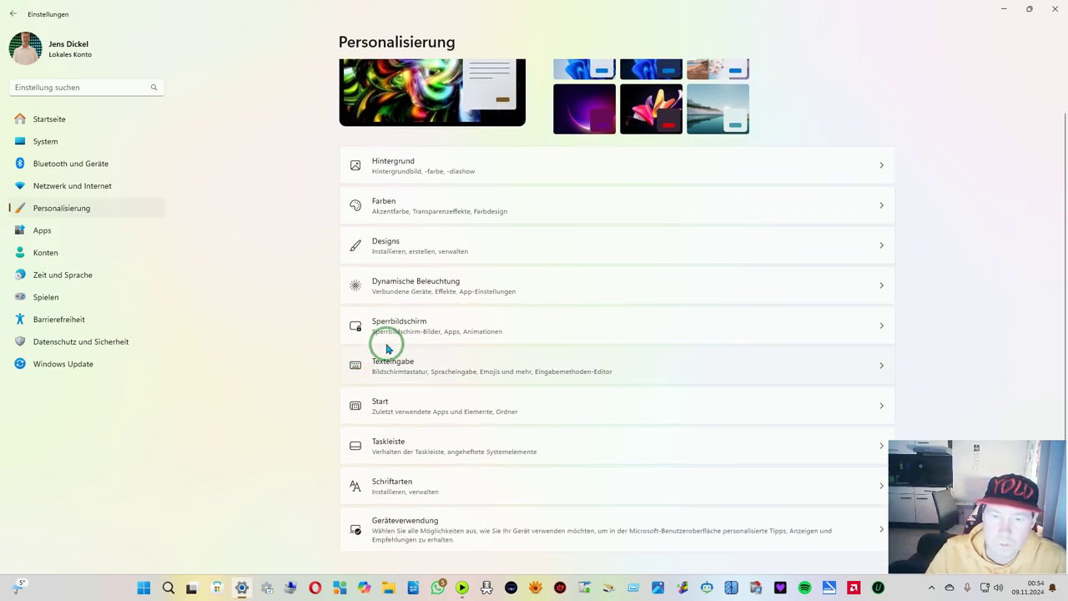
pyautogui.click(453, 326)
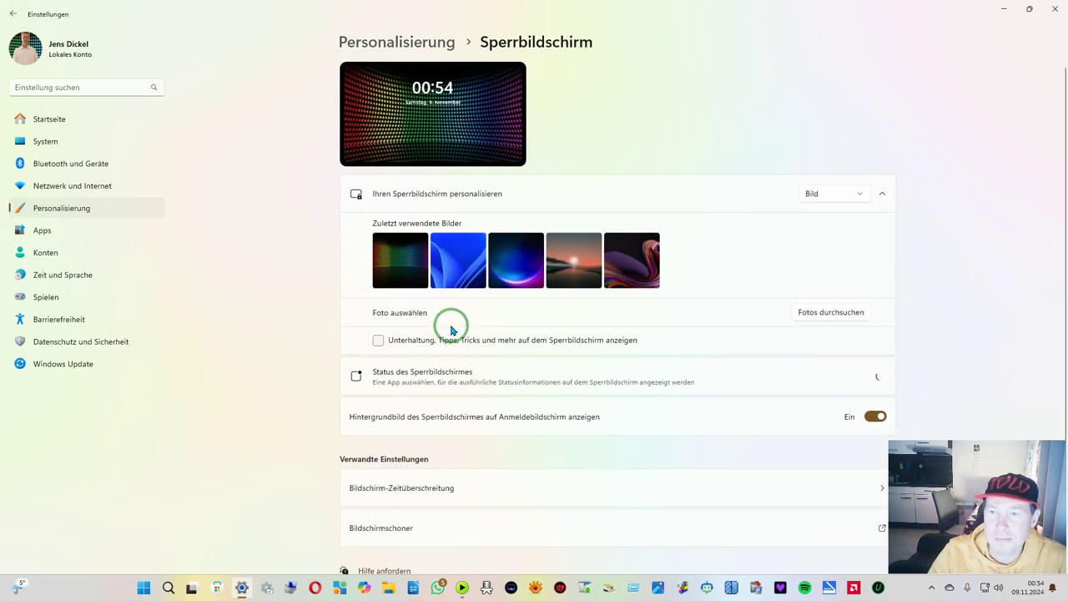
pyautogui.click(846, 193)
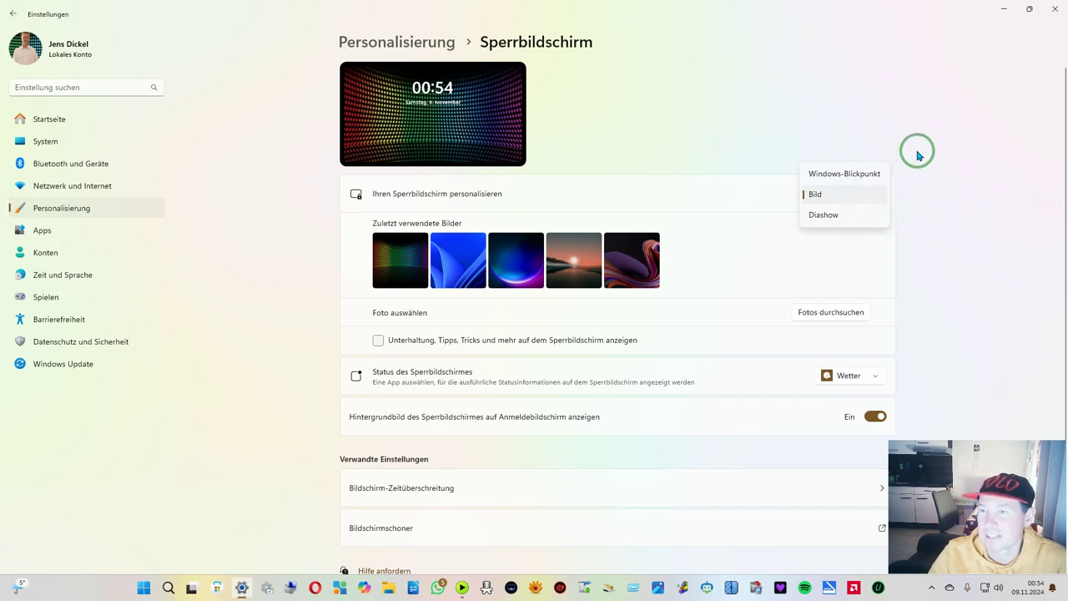
pyautogui.click(927, 200)
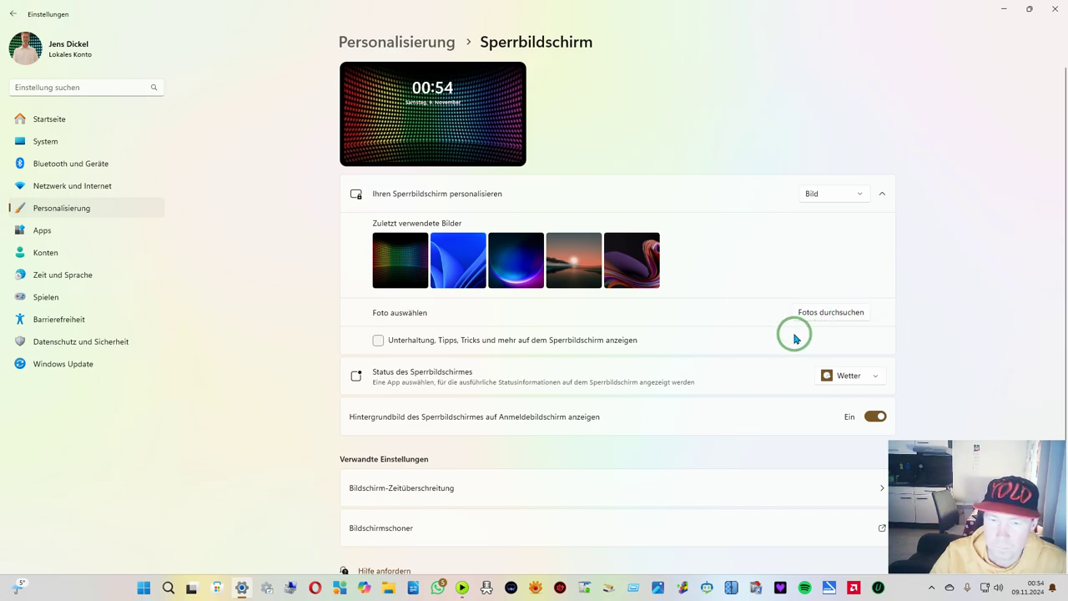
pyautogui.scroll(-1, 586, 323)
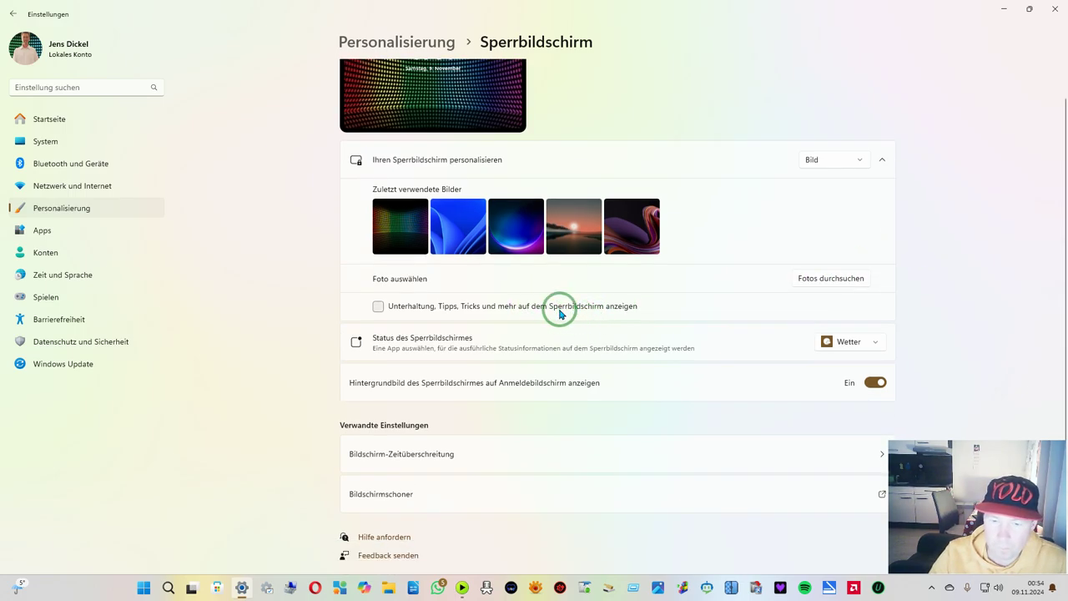
pyautogui.scroll(1, 558, 309)
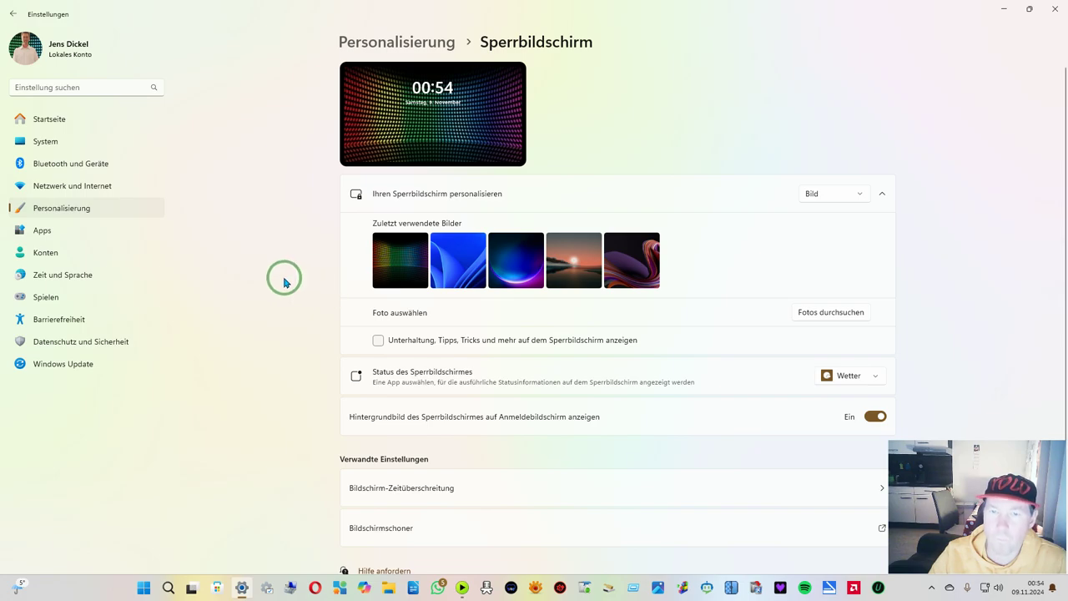
# Open the Texteingabe settings under Personalisierung and review the keyboard designs and the choices for the Copilot-Taste
pyautogui.hotkey('alt', 'Left')
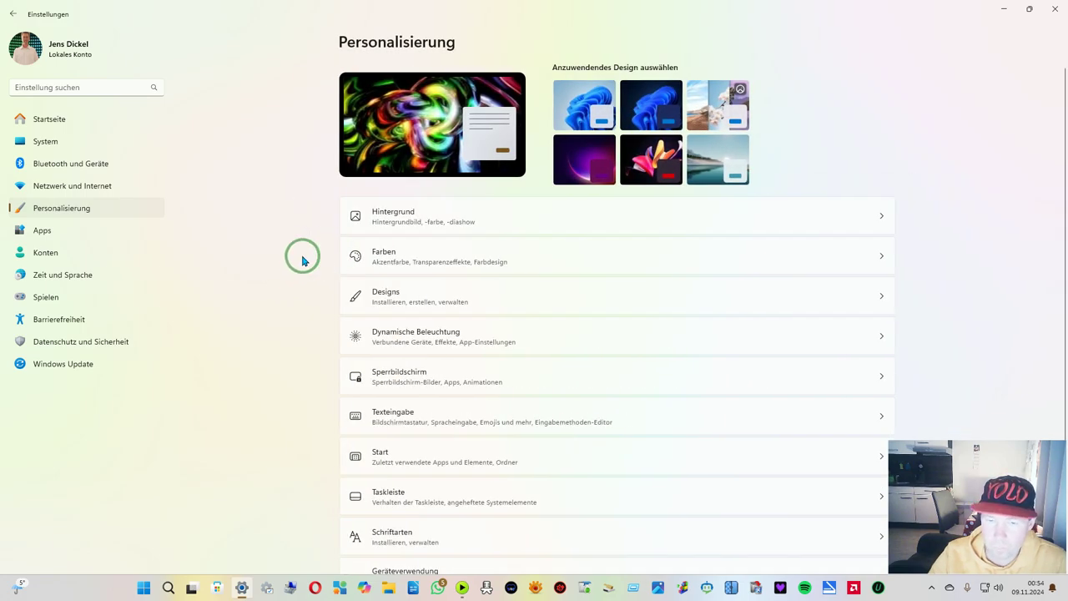
pyautogui.scroll(-1, 303, 255)
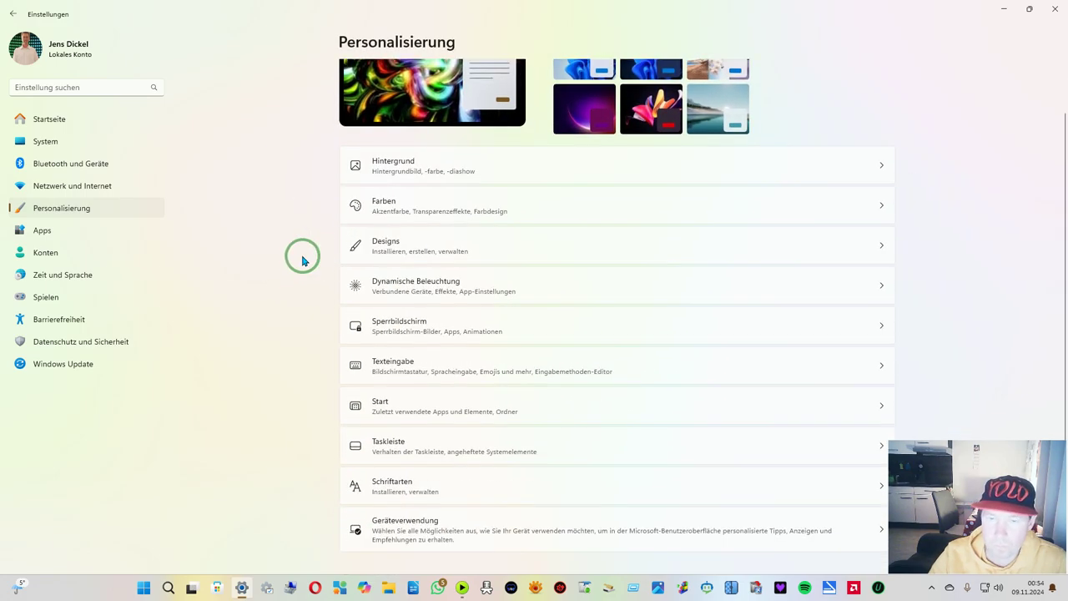
pyautogui.click(464, 364)
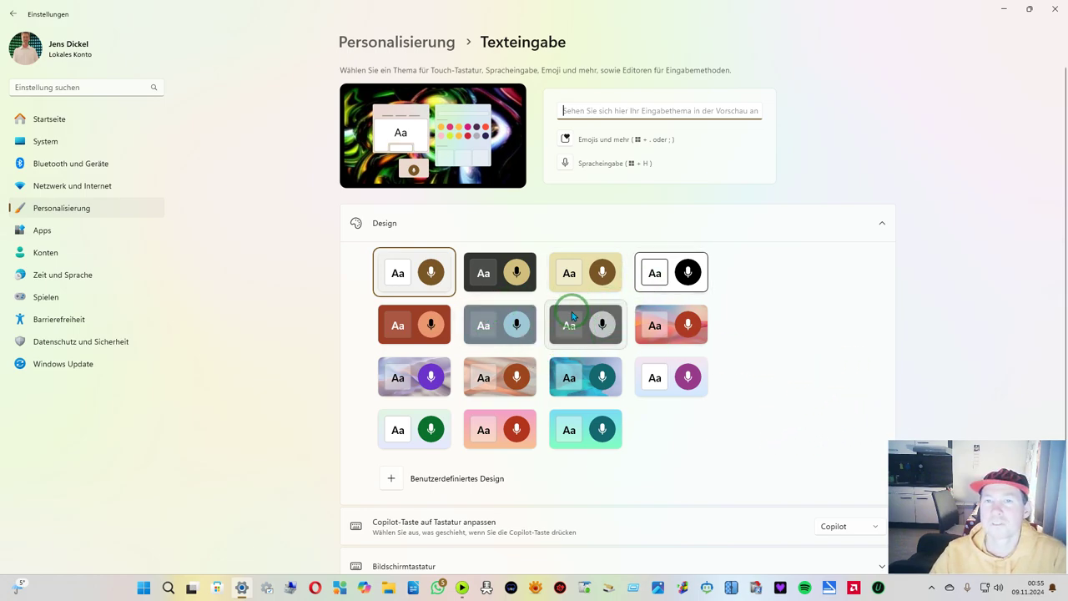
pyautogui.scroll(-2, 376, 334)
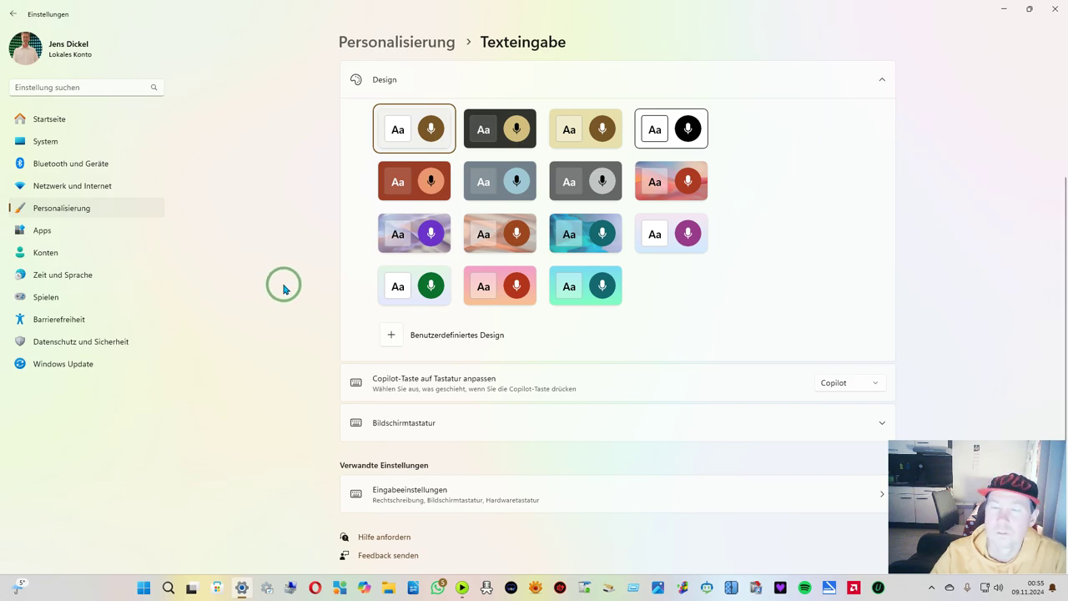
pyautogui.scroll(2, 279, 288)
pyautogui.scroll(-2, 282, 286)
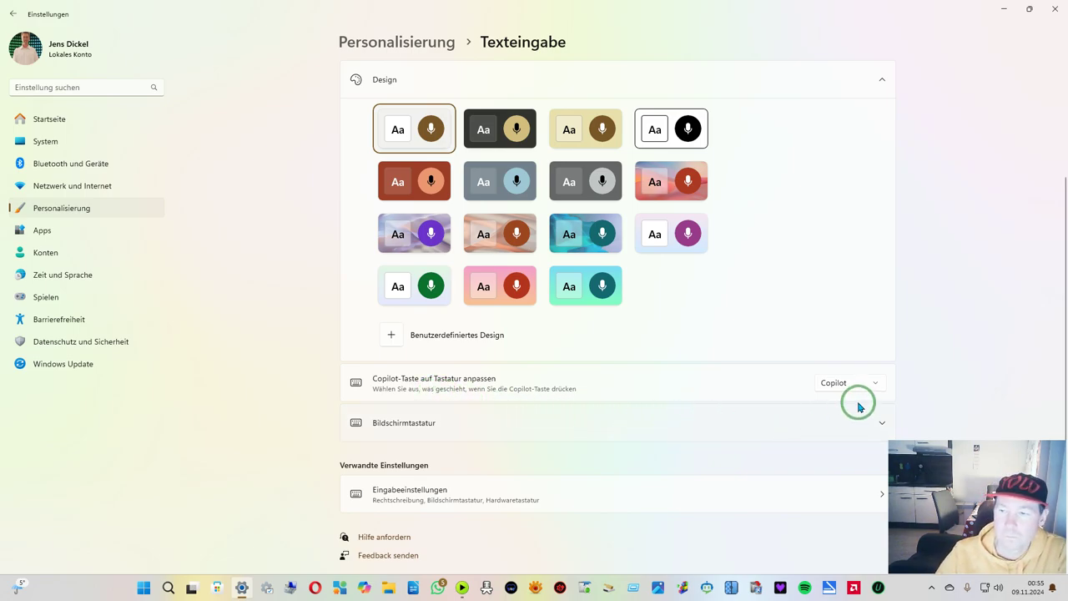
pyautogui.click(886, 385)
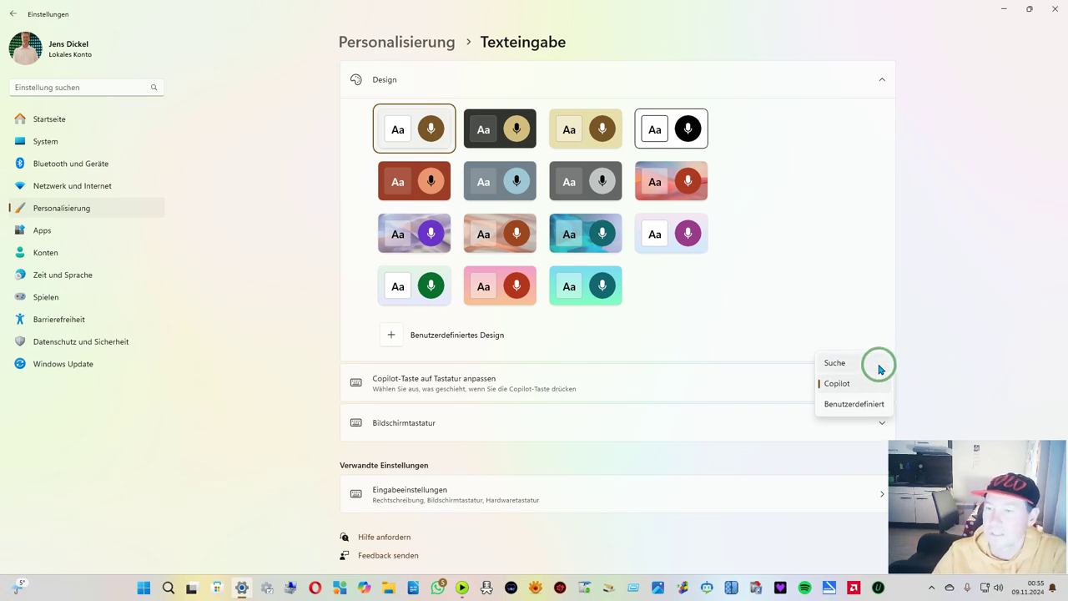
pyautogui.click(957, 357)
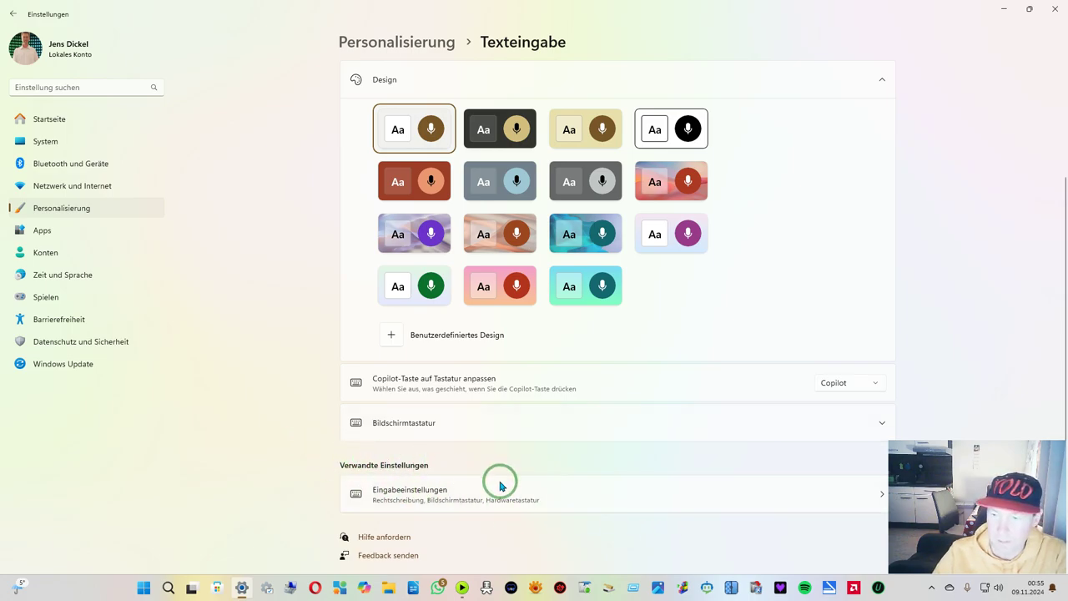
# Open the related Eingabeeinstellungen and expand the Bildschirmtastatur options for review
pyautogui.click(725, 495)
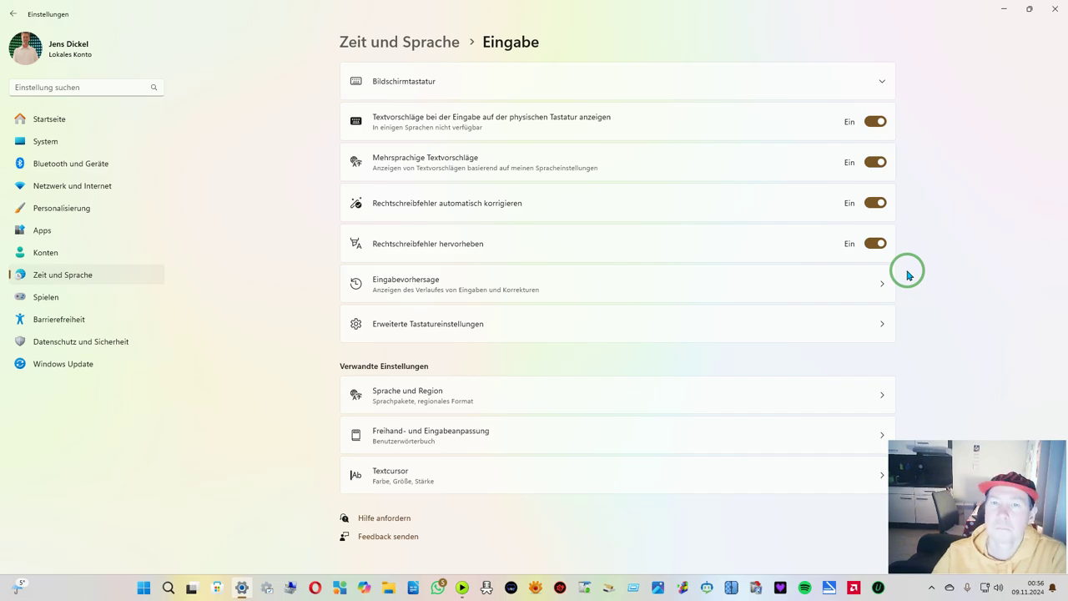
pyautogui.click(882, 83)
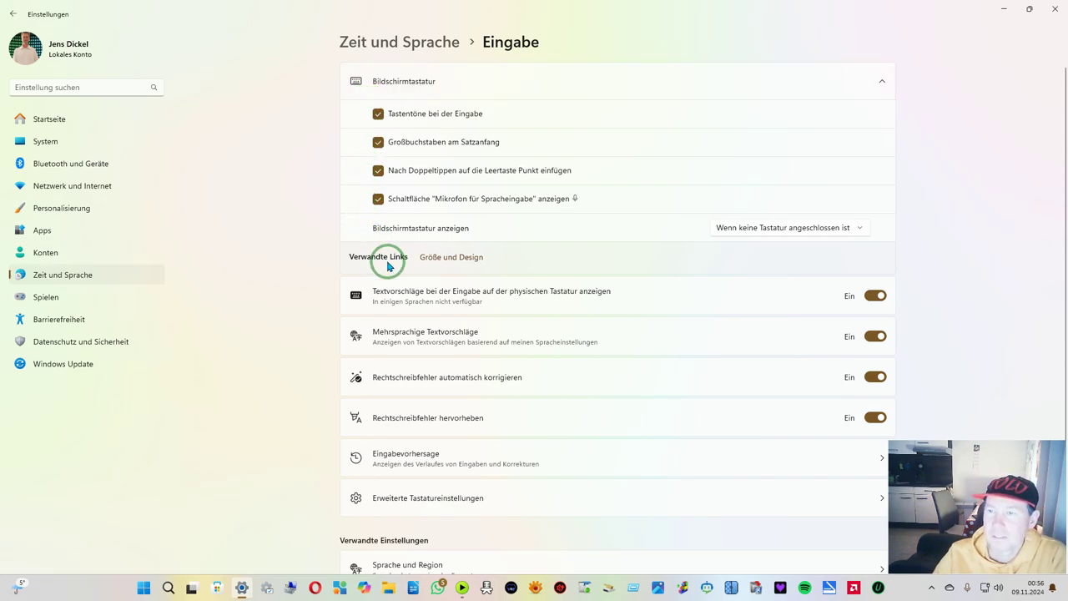
# Collapse the Bildschirmtastatur options, open Erweiterte Tastatureinstellungen and review the choices for the default input method override
pyautogui.click(883, 80)
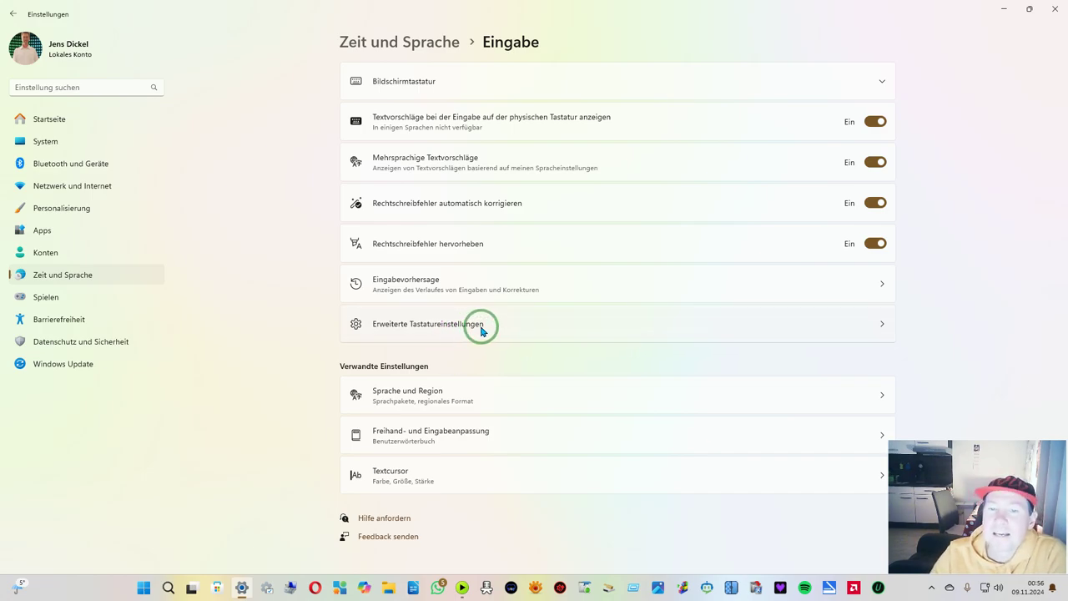
pyautogui.click(570, 325)
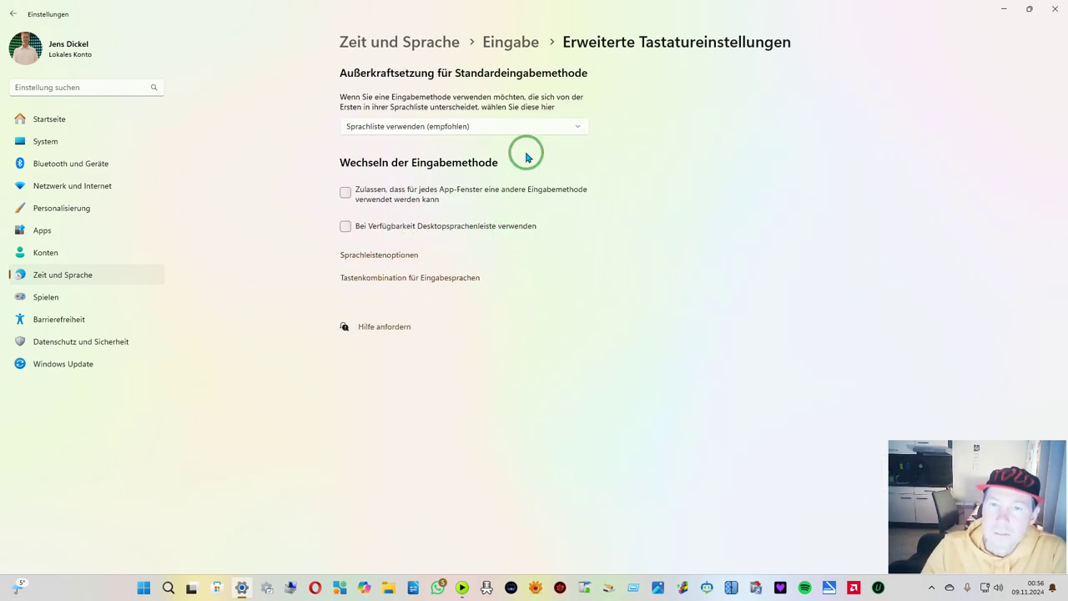
pyautogui.click(568, 126)
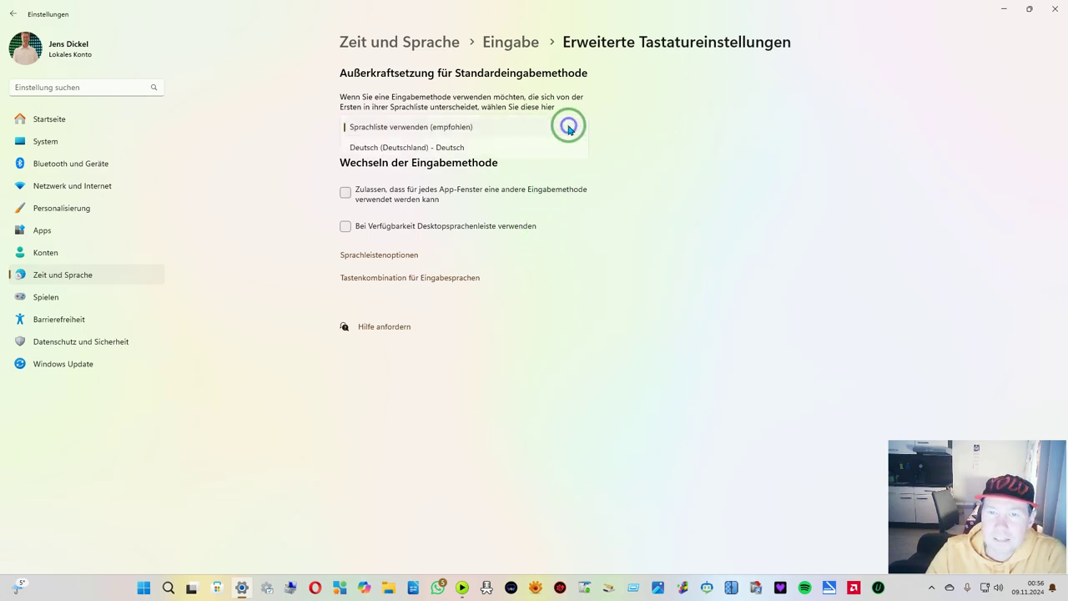
pyautogui.click(634, 122)
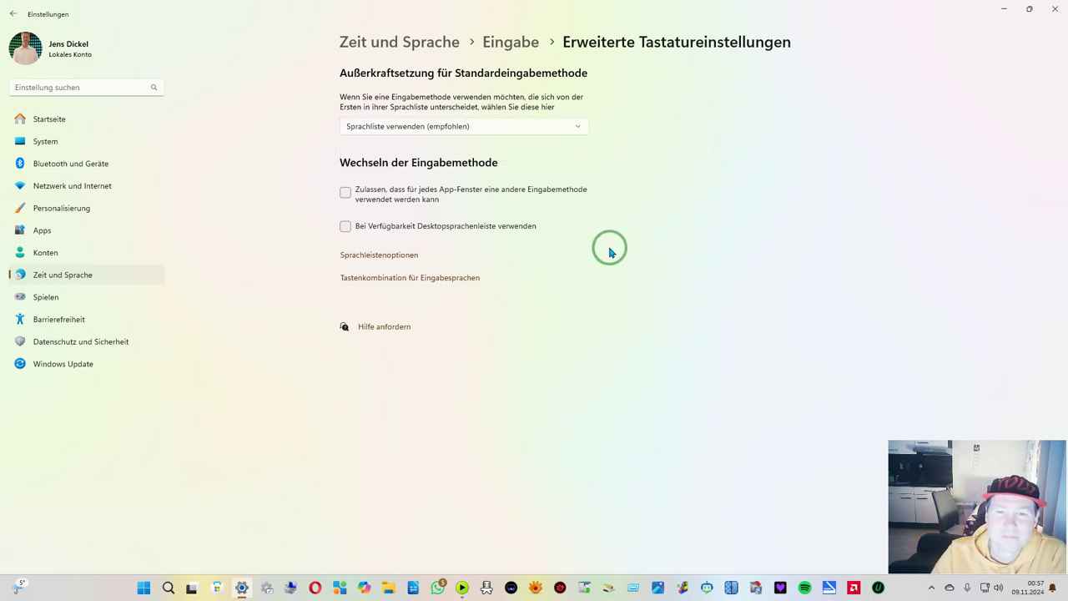
# Open the Sprachleistenoptionen, review the Sprachenleiste and Erweiterte Tastatureinstellungen pages, and return to the Eingabe settings without making changes
pyautogui.click(366, 255)
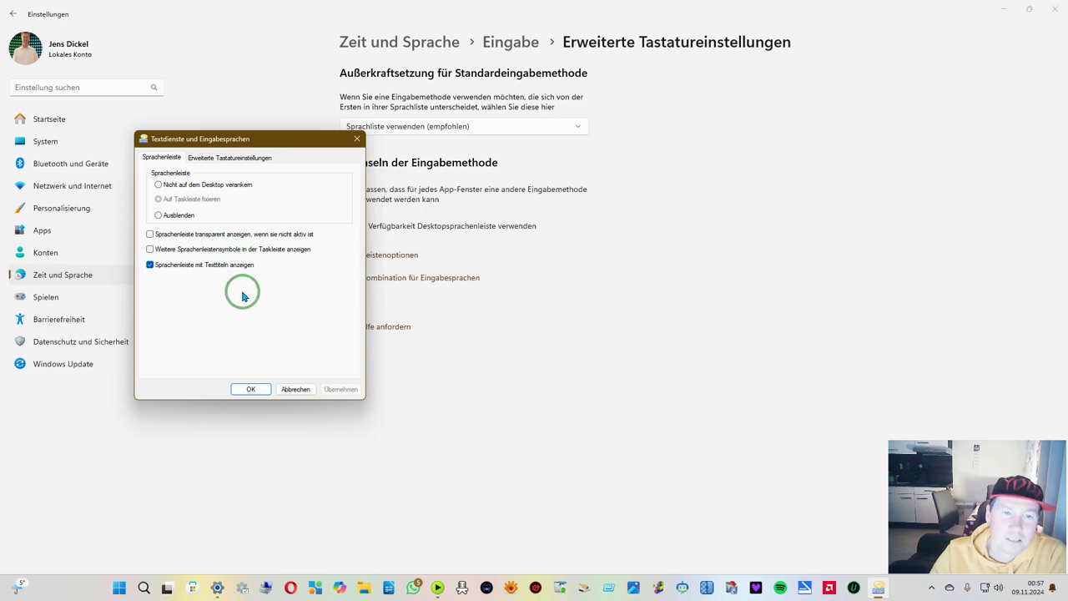
pyautogui.click(222, 158)
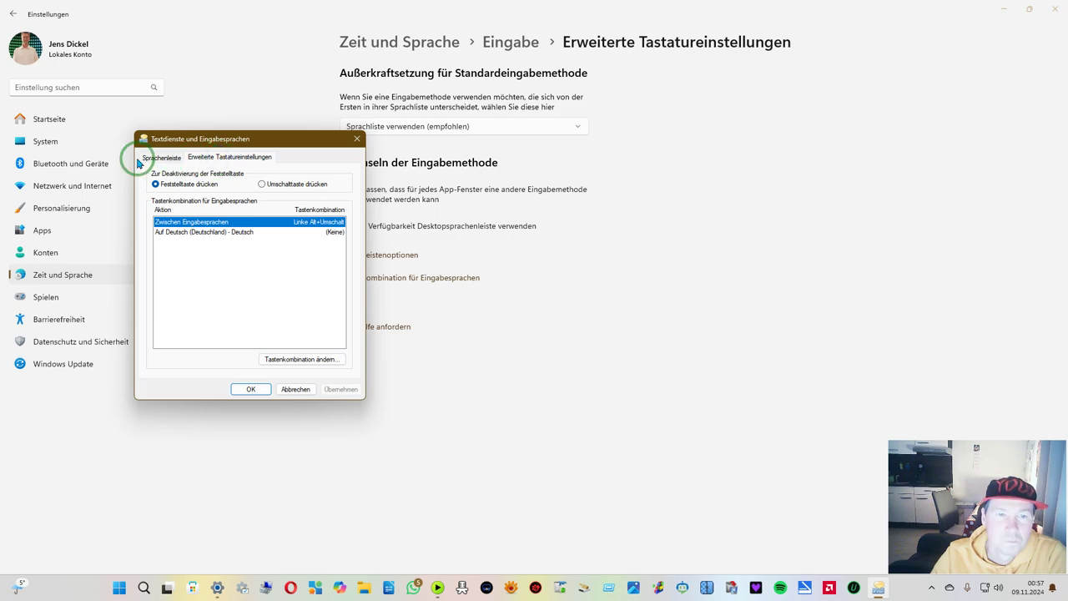
pyautogui.click(156, 159)
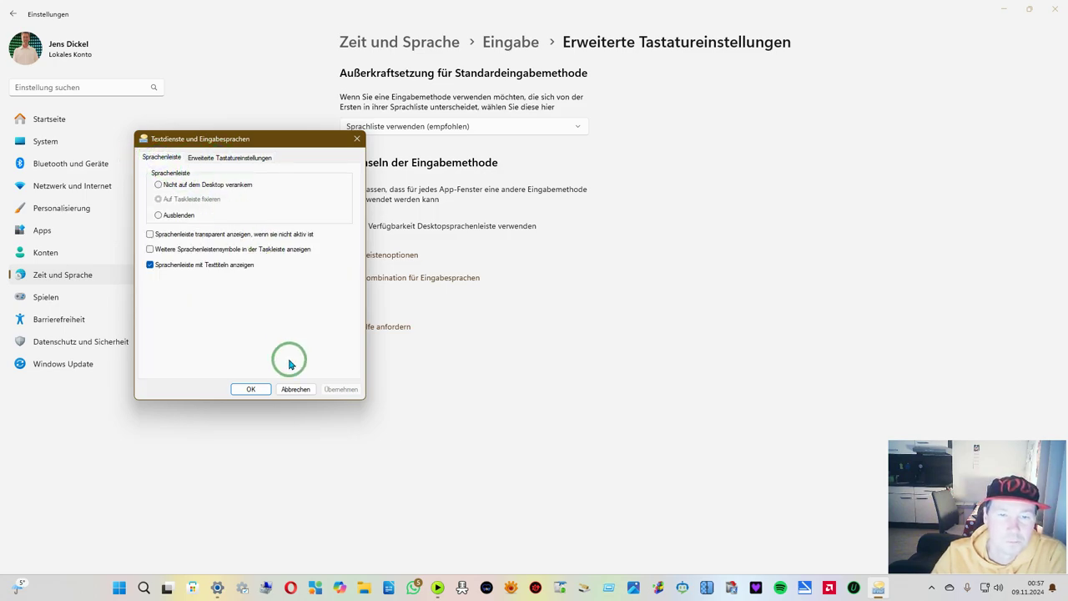
pyautogui.click(295, 390)
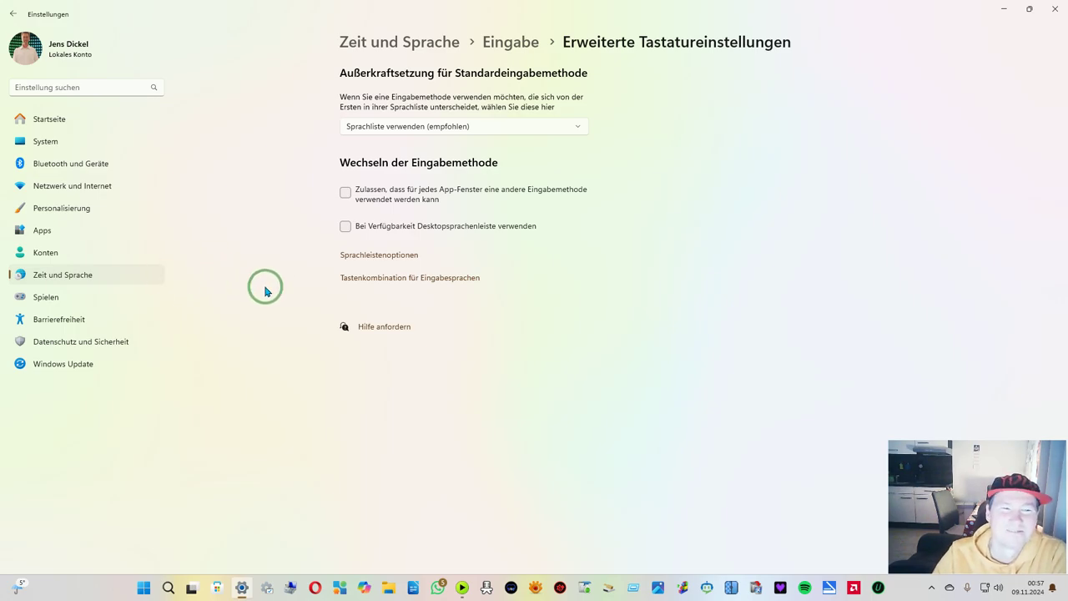
pyautogui.hotkey('alt', 'Left')
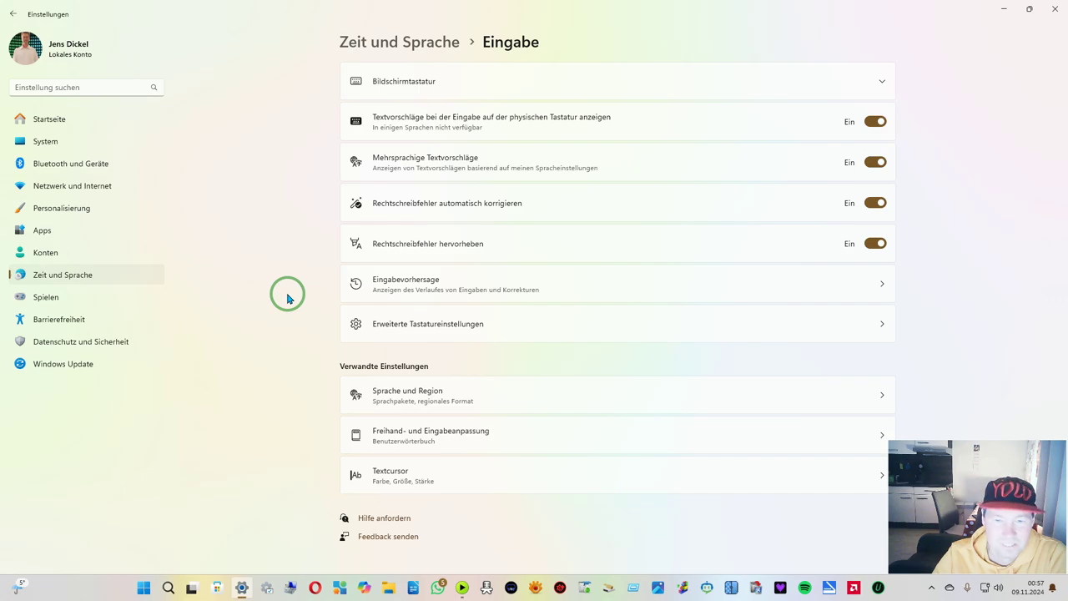
# Open the Datum und Zeit settings under Zeit und Sprache and review the time zone, synchronisation and additional calendar options
pyautogui.click(94, 278)
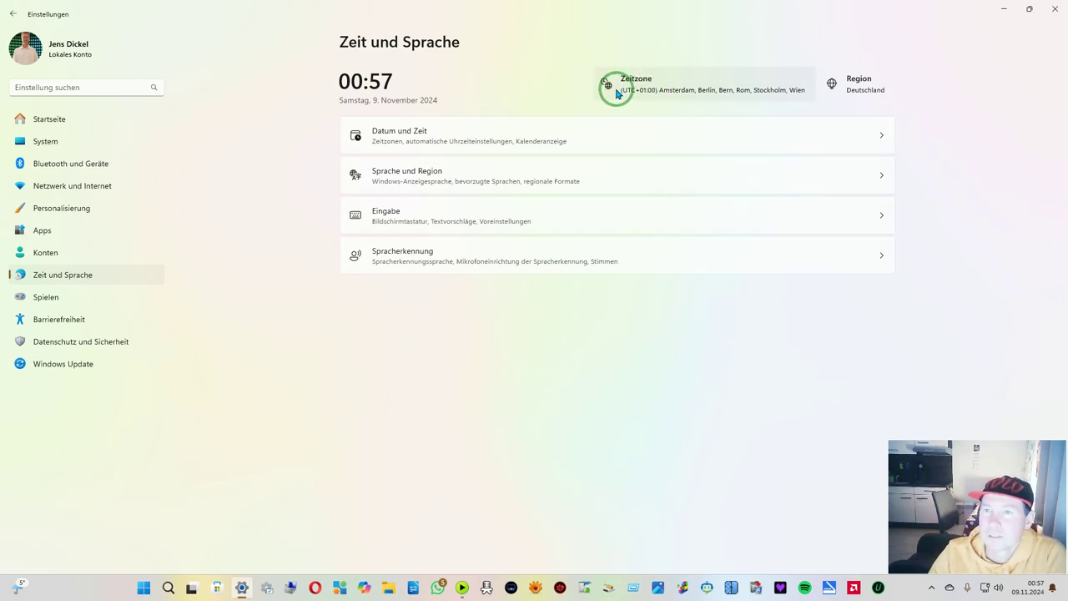
pyautogui.click(616, 90)
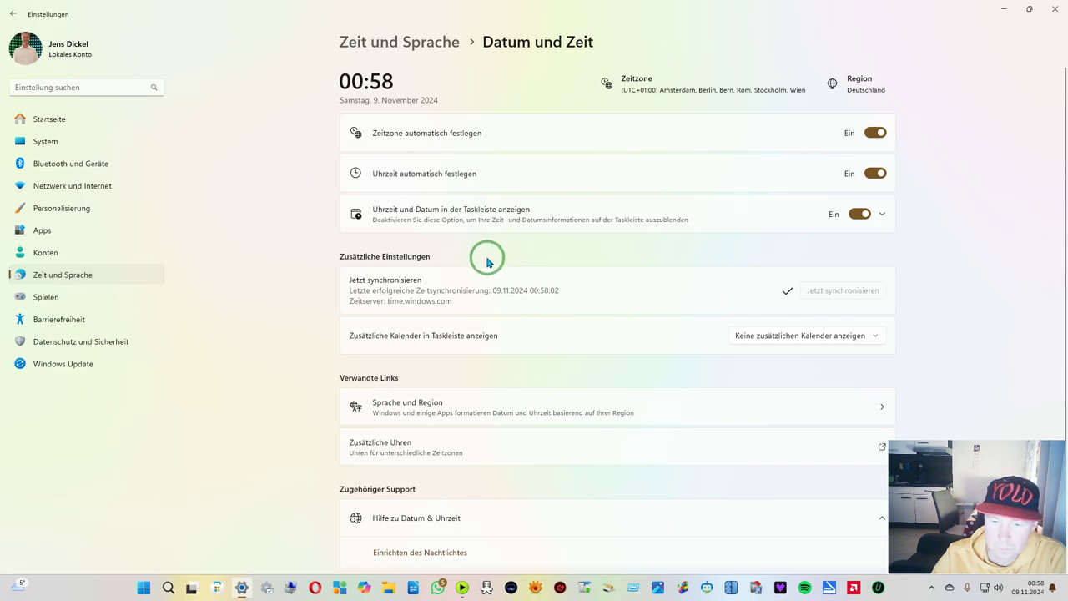
pyautogui.scroll(-1, 400, 269)
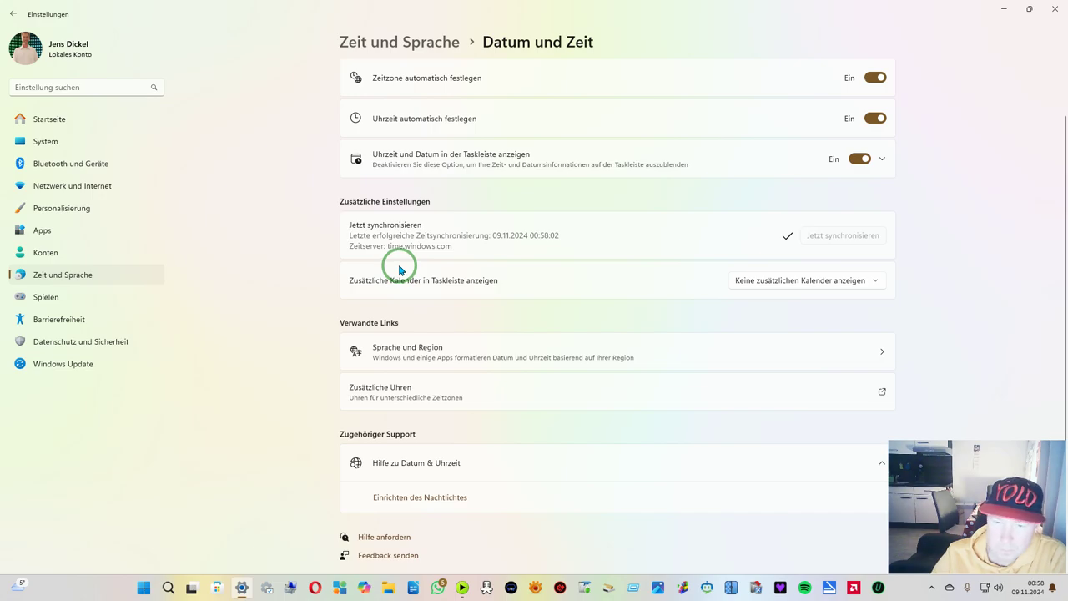
pyautogui.scroll(1, 400, 268)
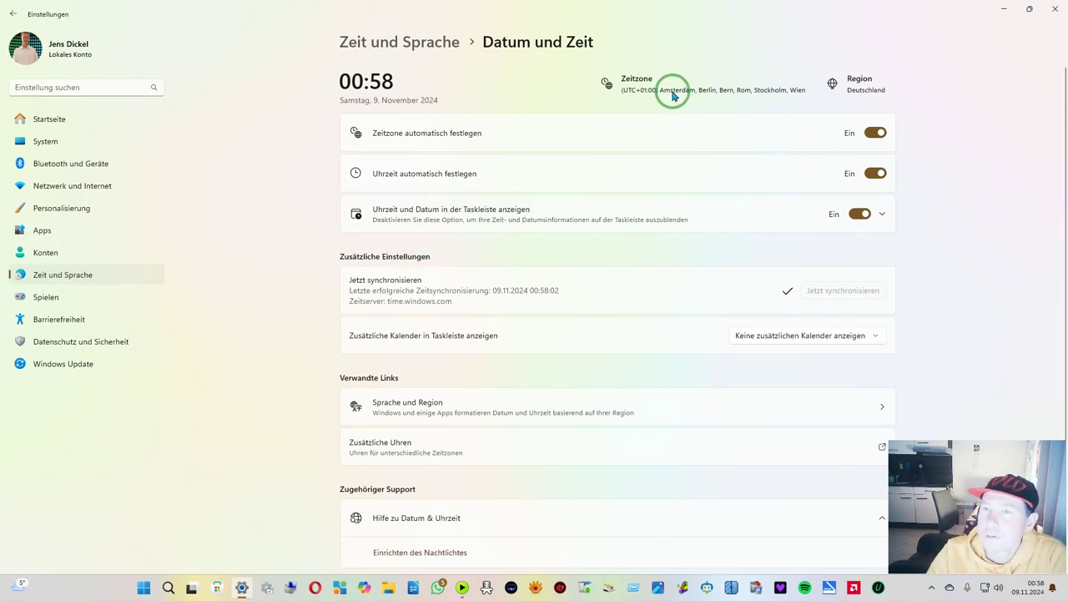
# Open the Sprache und Region settings and review the choices for Land oder Region and Regionales Format
pyautogui.click(843, 95)
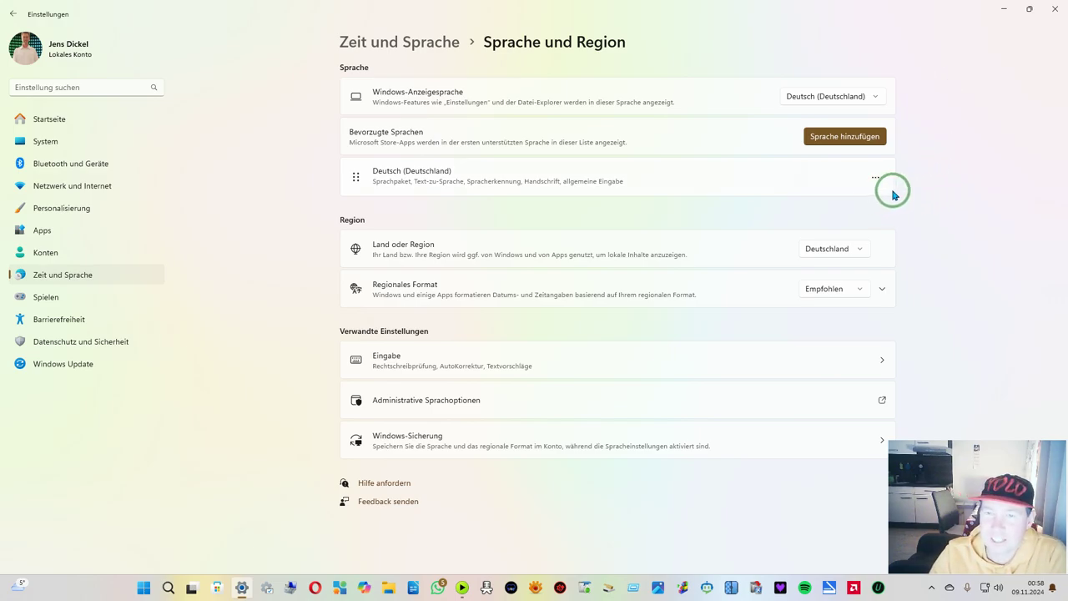
pyautogui.click(863, 249)
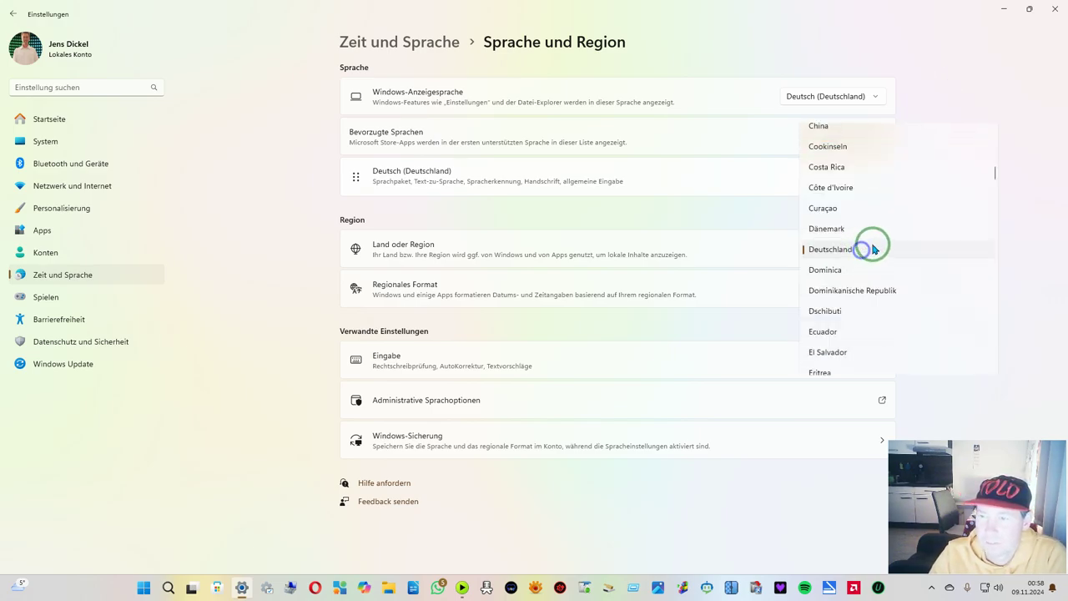
pyautogui.click(1056, 191)
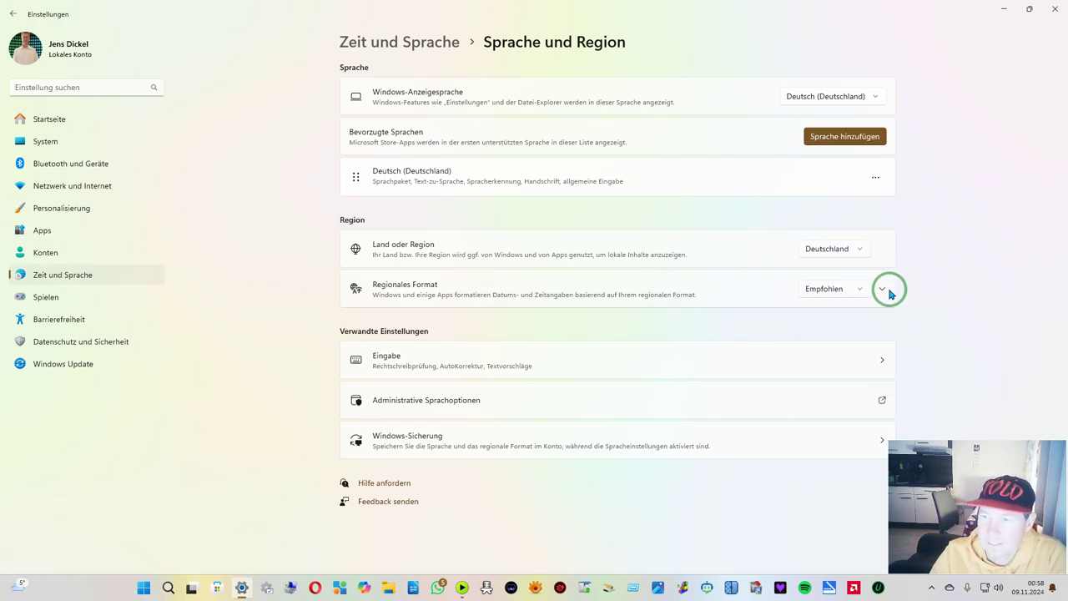
pyautogui.click(861, 291)
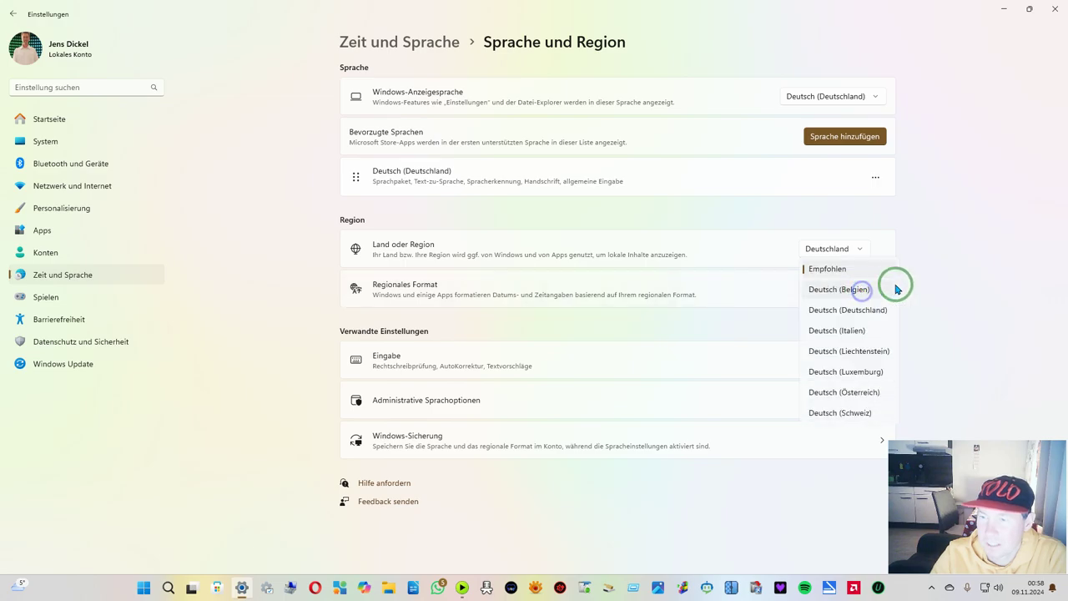
pyautogui.click(985, 244)
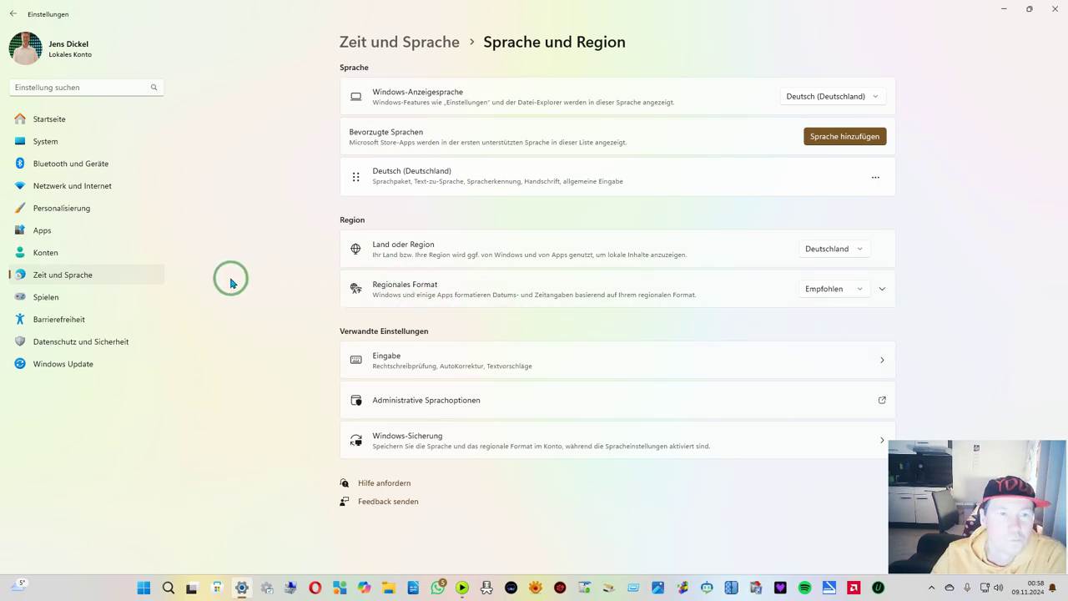
# Open the Start settings under Personalisierung and review the layout options and the Ordner choices for the Start menu
pyautogui.click(94, 212)
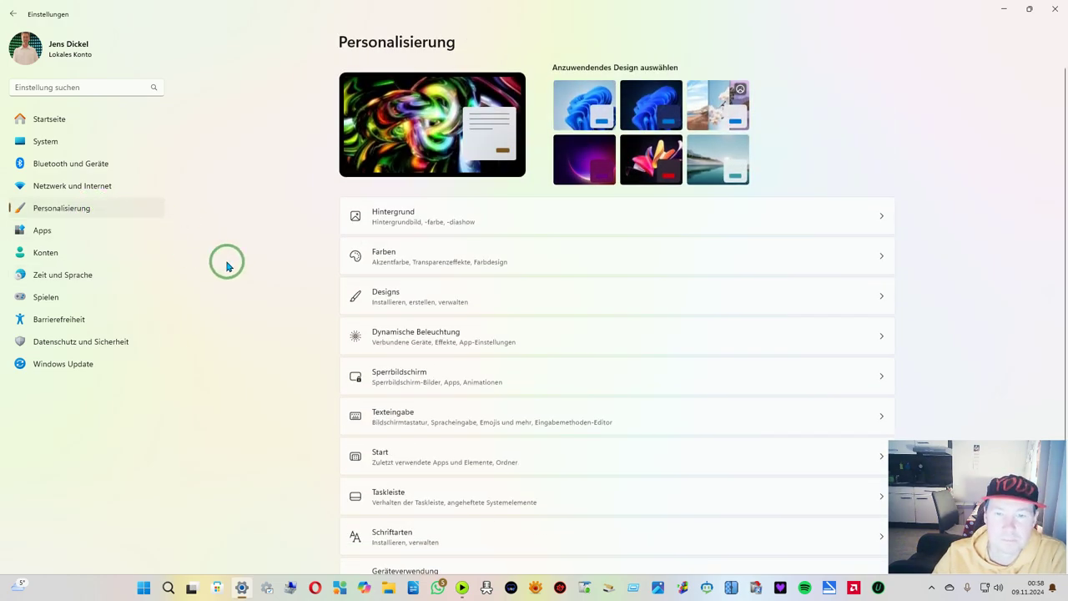
pyautogui.scroll(-1, 305, 285)
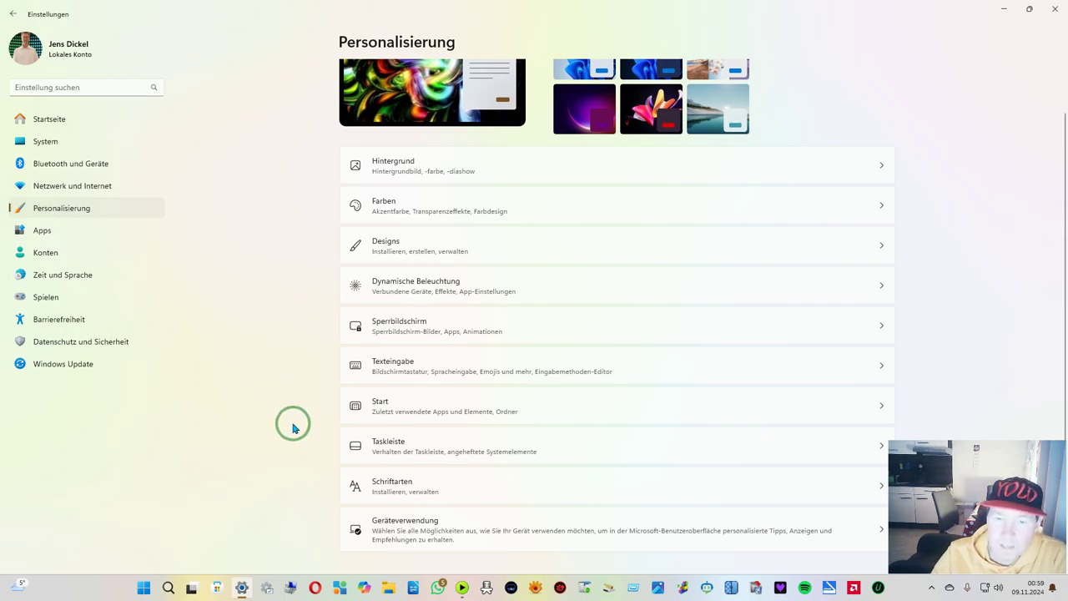
pyautogui.click(416, 404)
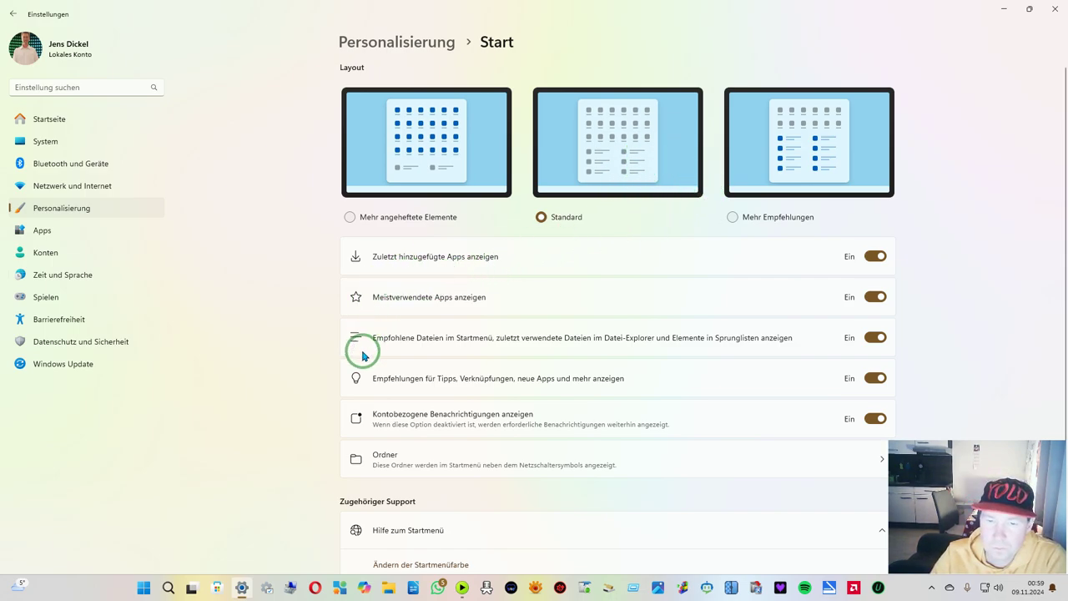
pyautogui.scroll(-1, 298, 398)
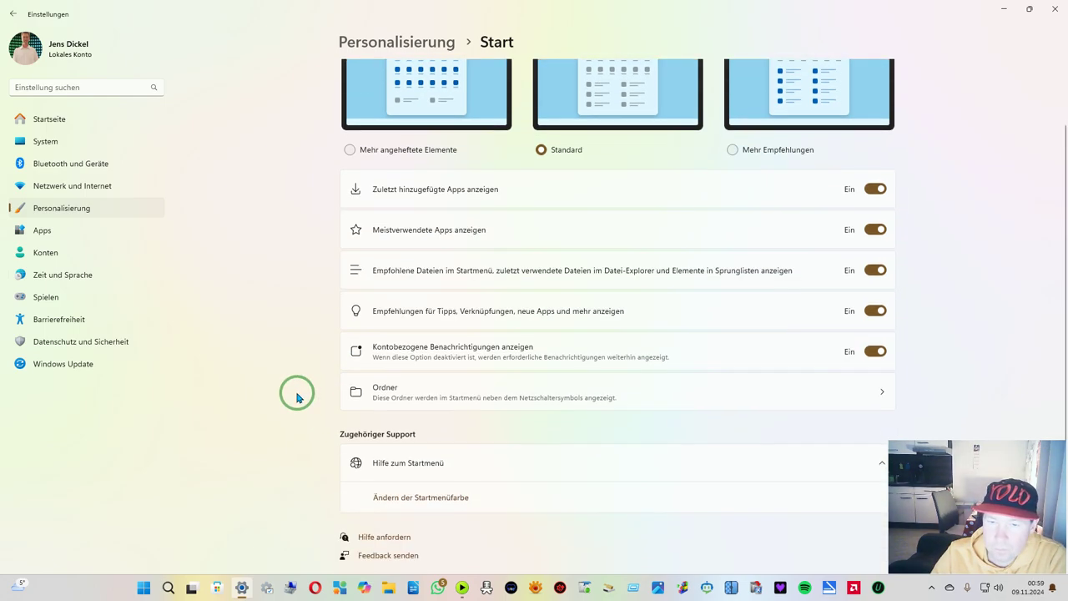
pyautogui.click(651, 387)
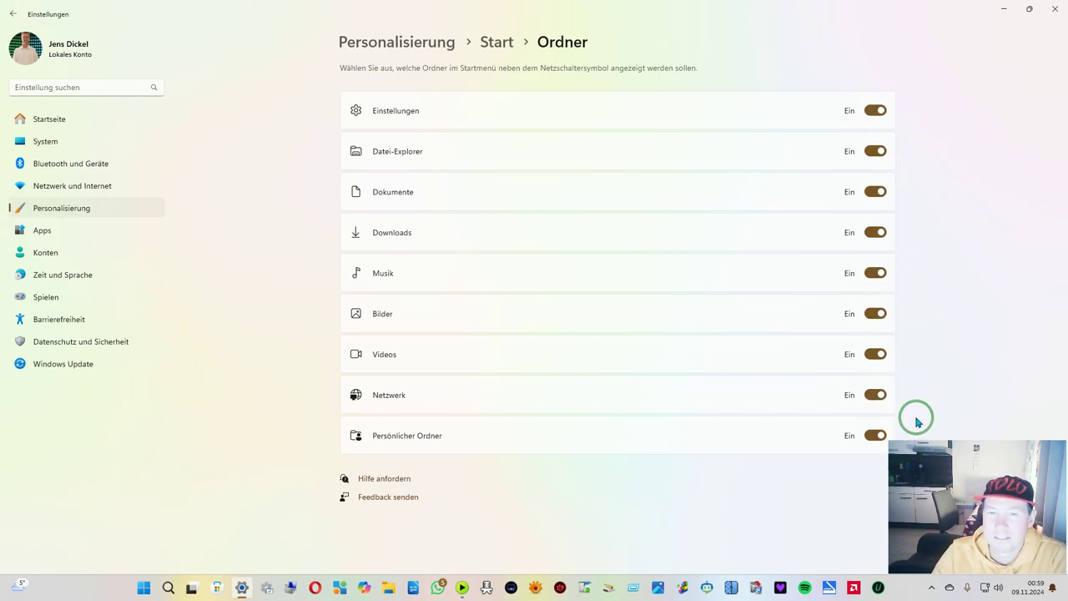
pyautogui.click(492, 43)
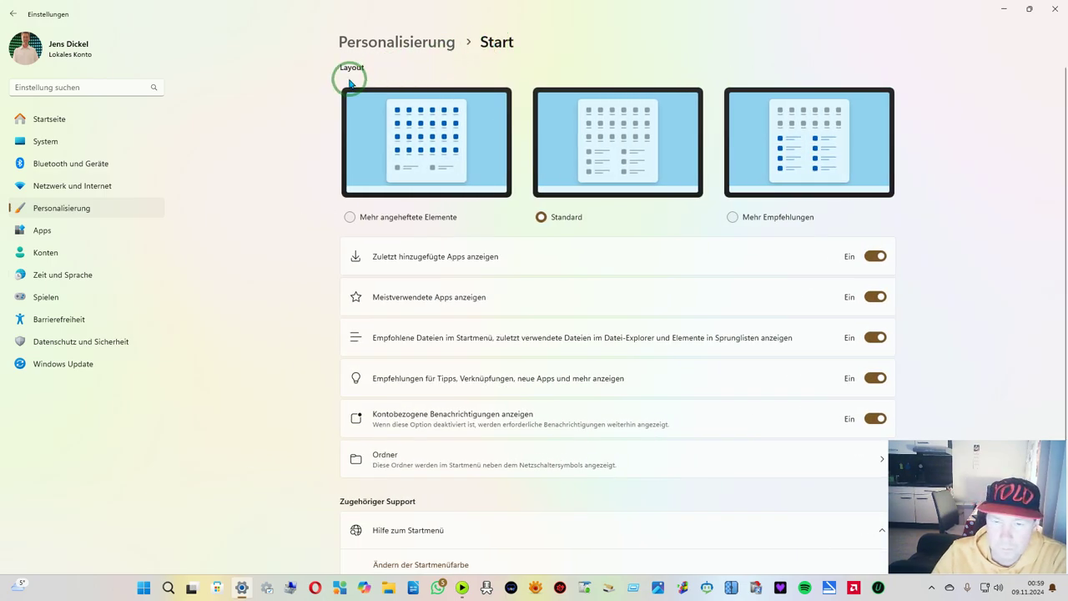
# View the online help on Ändern der Startmenüfarbe from the Start settings and close the browser again
pyautogui.scroll(-2, 350, 83)
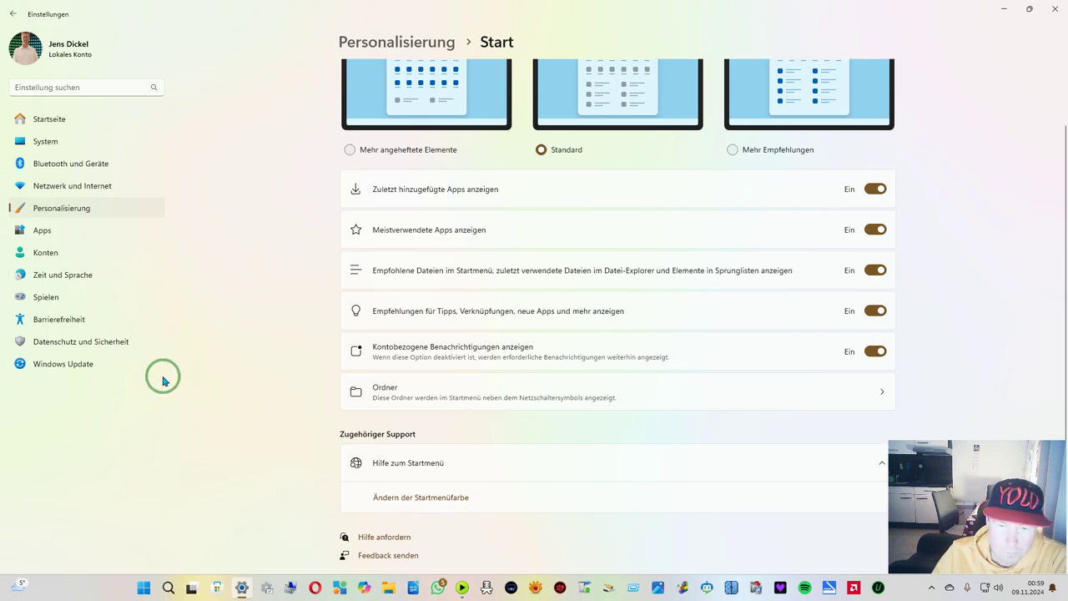
pyautogui.click(443, 499)
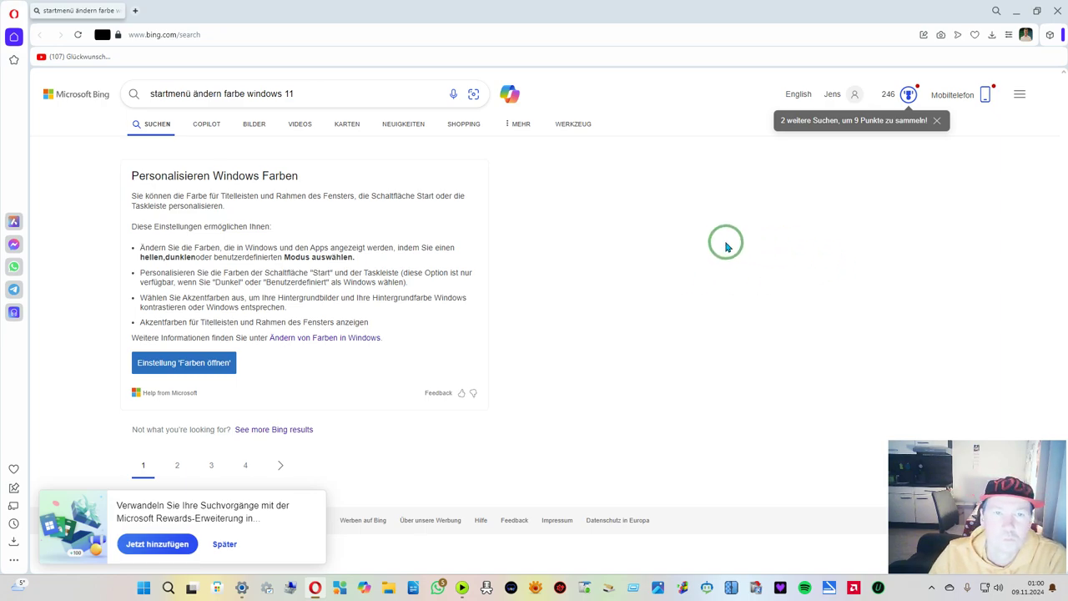
pyautogui.click(1056, 12)
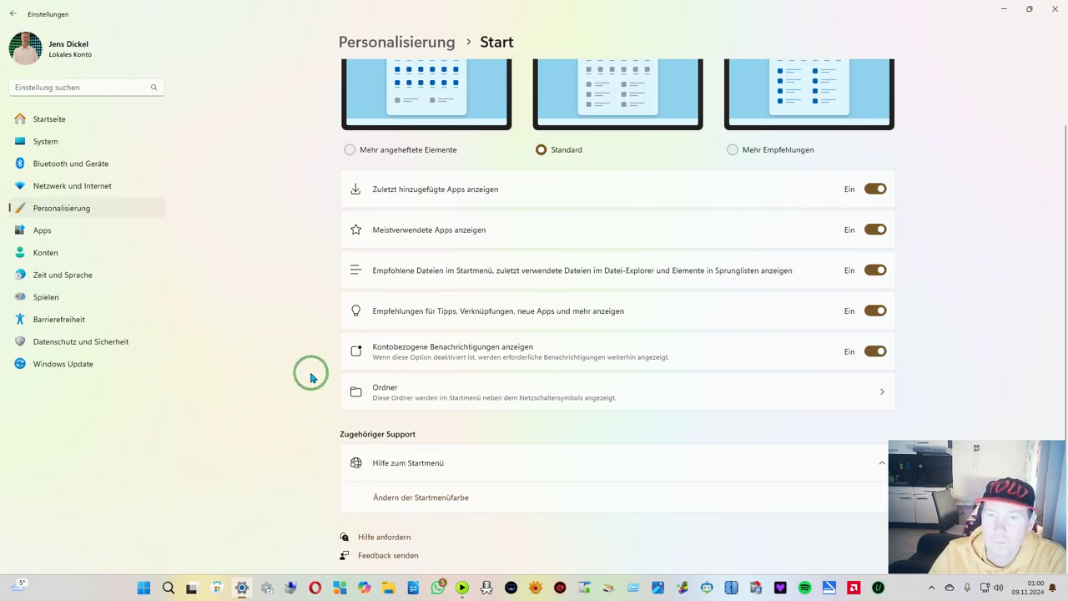
# Open the Schriftarten settings under Personalisierung and look through the available fonts
pyautogui.click(132, 209)
pyautogui.scroll(-2, 255, 295)
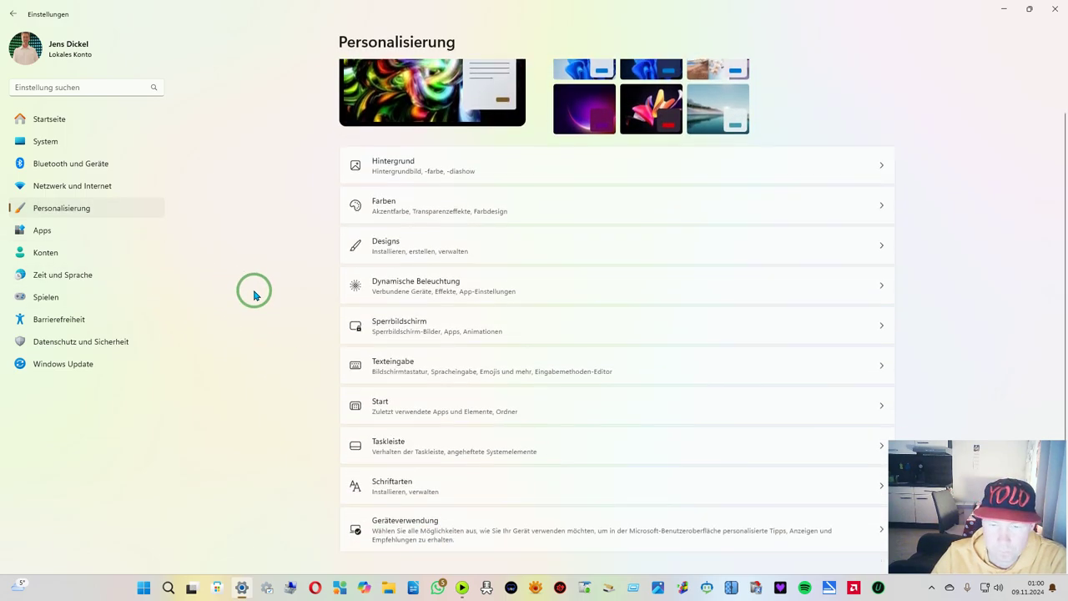
pyautogui.click(449, 486)
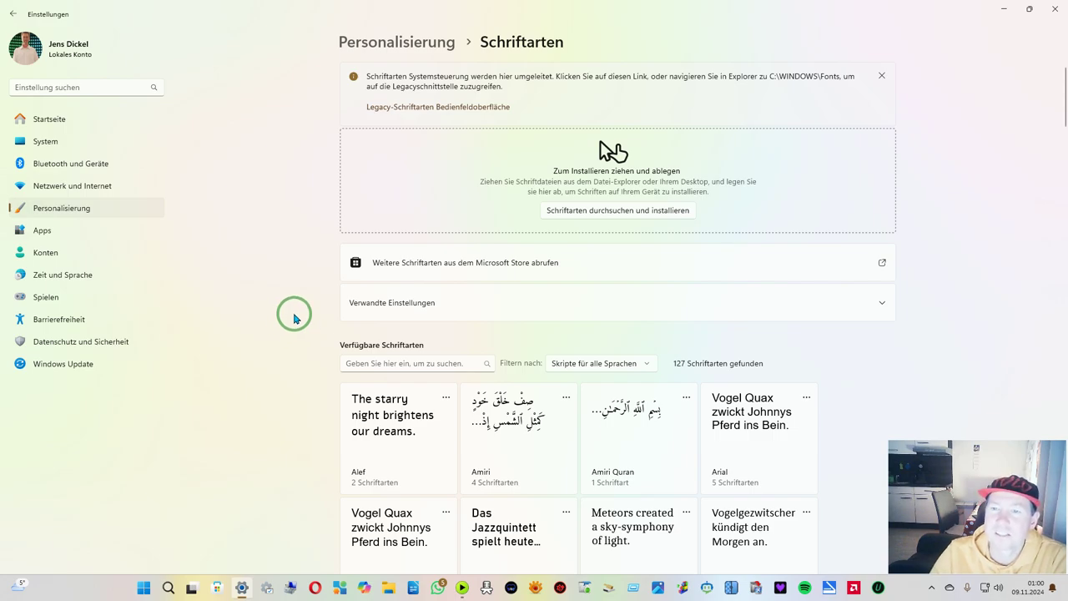
pyautogui.scroll(-10, 294, 318)
pyautogui.scroll(-20, 295, 335)
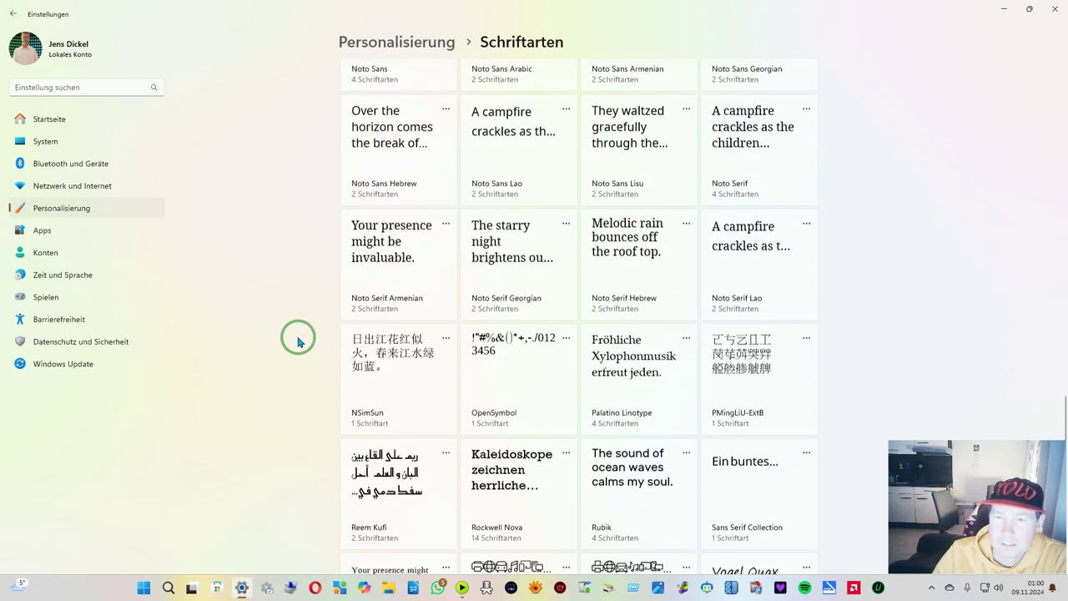
pyautogui.scroll(-5, 298, 341)
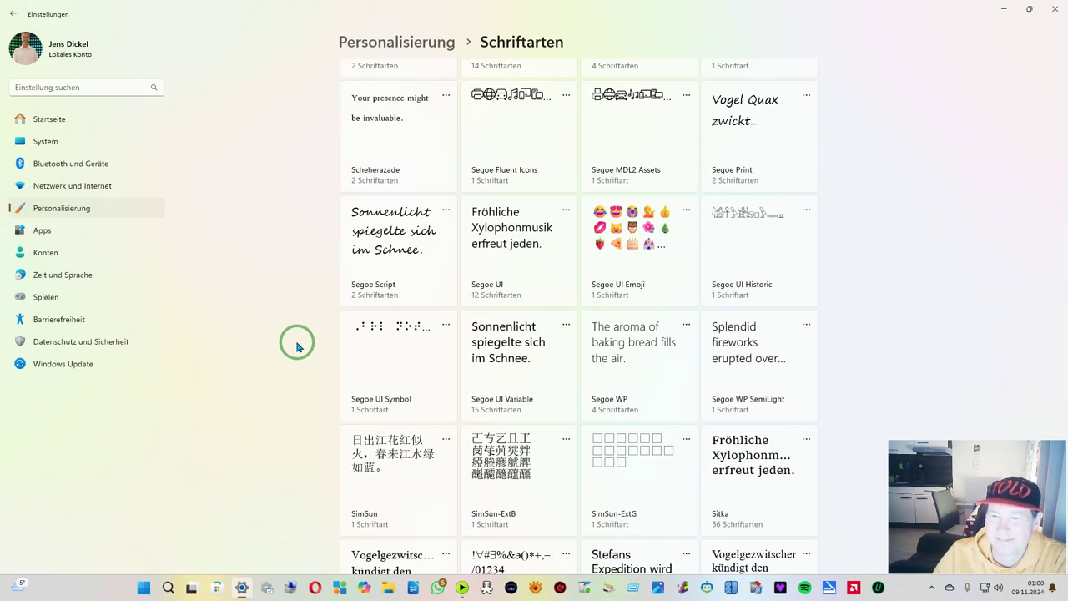
pyautogui.scroll(20, 297, 342)
pyautogui.scroll(10, 299, 329)
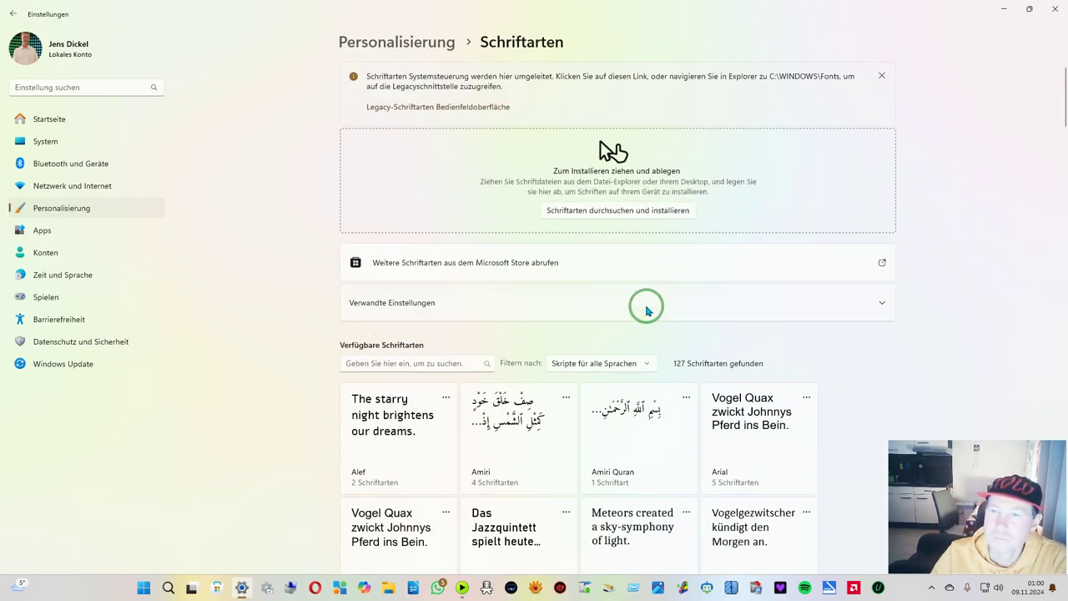
# View the file selection for installing fonts from Schriftarten and close it without choosing a file
pyautogui.click(596, 211)
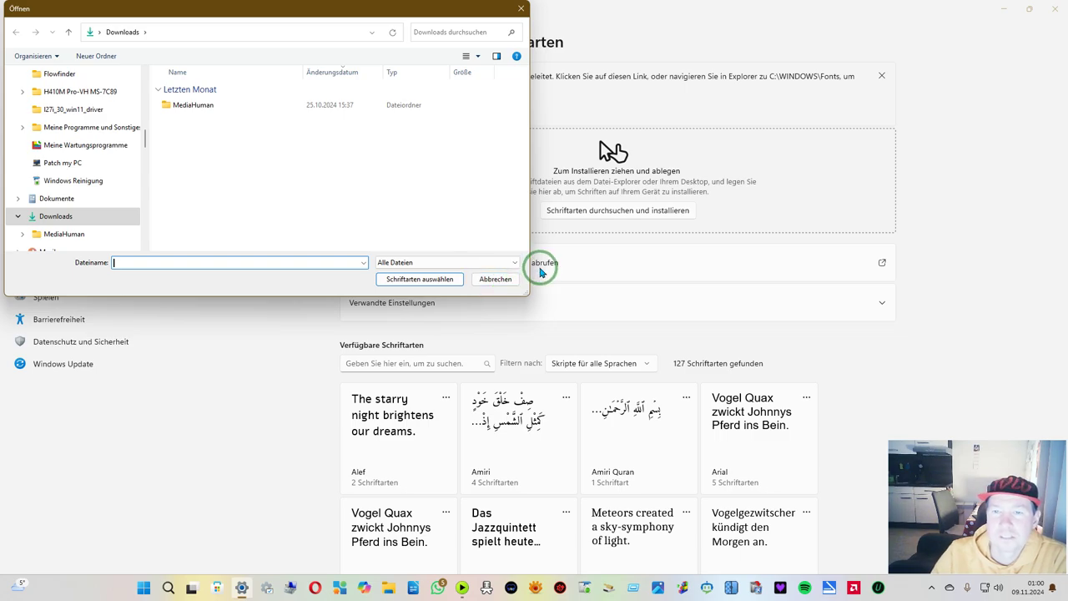
pyautogui.click(491, 281)
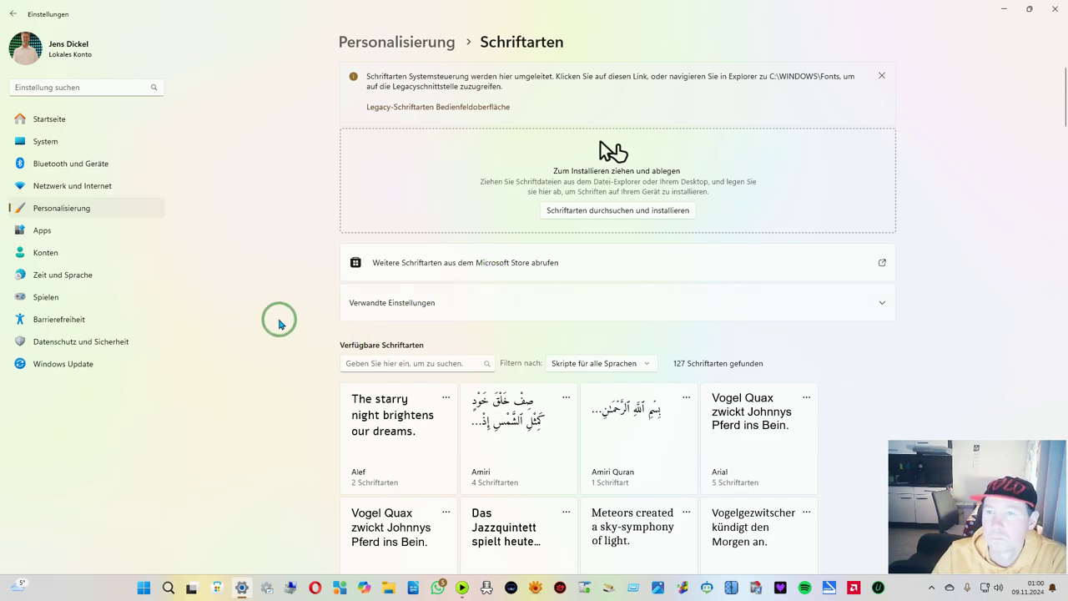
pyautogui.scroll(-3, 280, 322)
pyautogui.scroll(3, 280, 321)
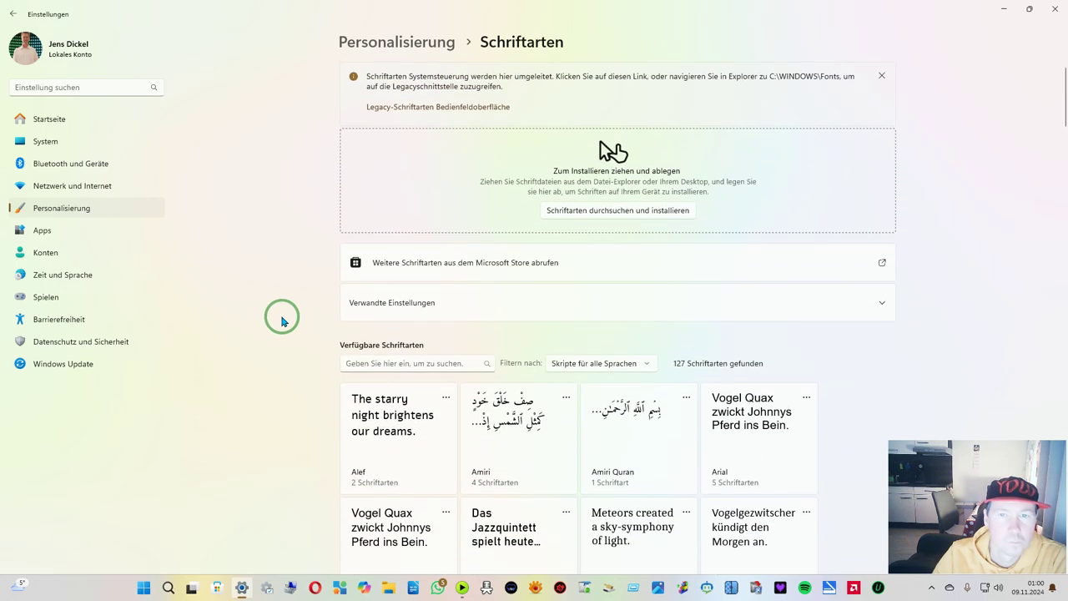
# Review the Geräteverwendung options under Personalisierung and return to the Personalisierung overview
pyautogui.click(115, 211)
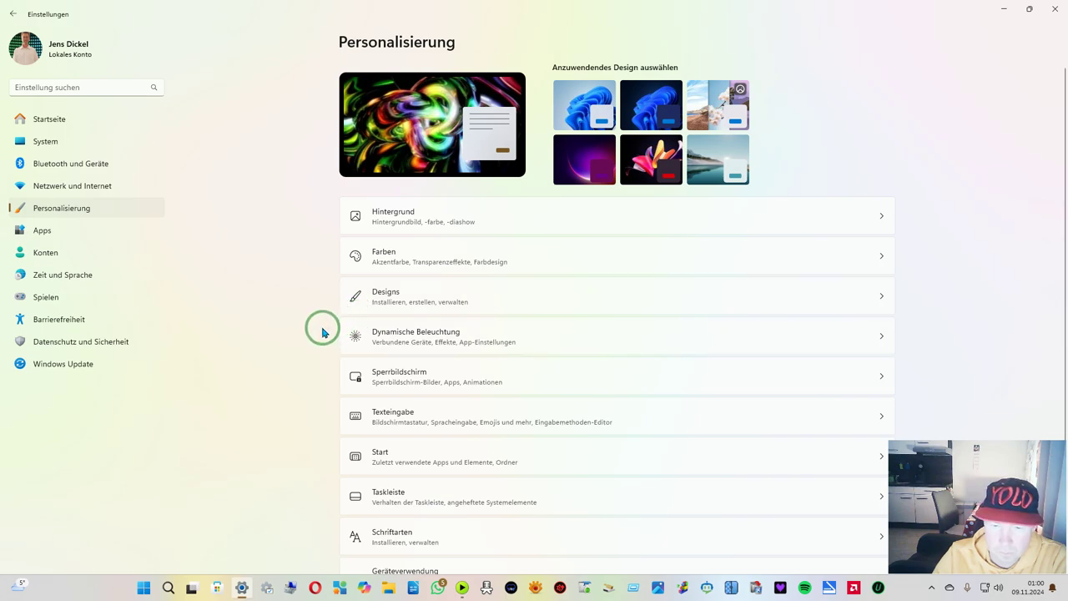
pyautogui.scroll(-1, 300, 335)
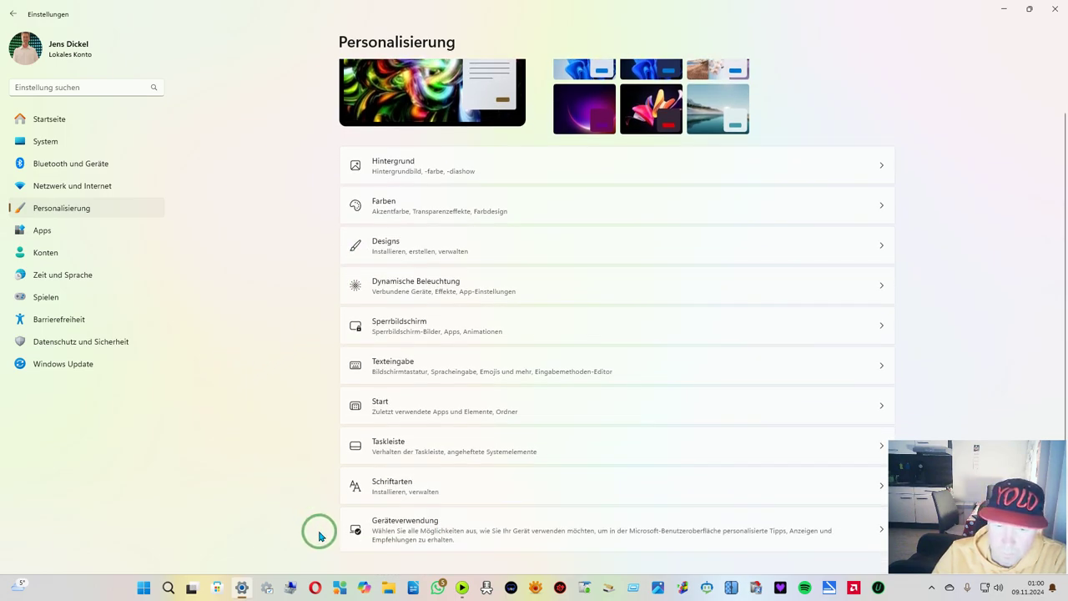
pyautogui.click(479, 529)
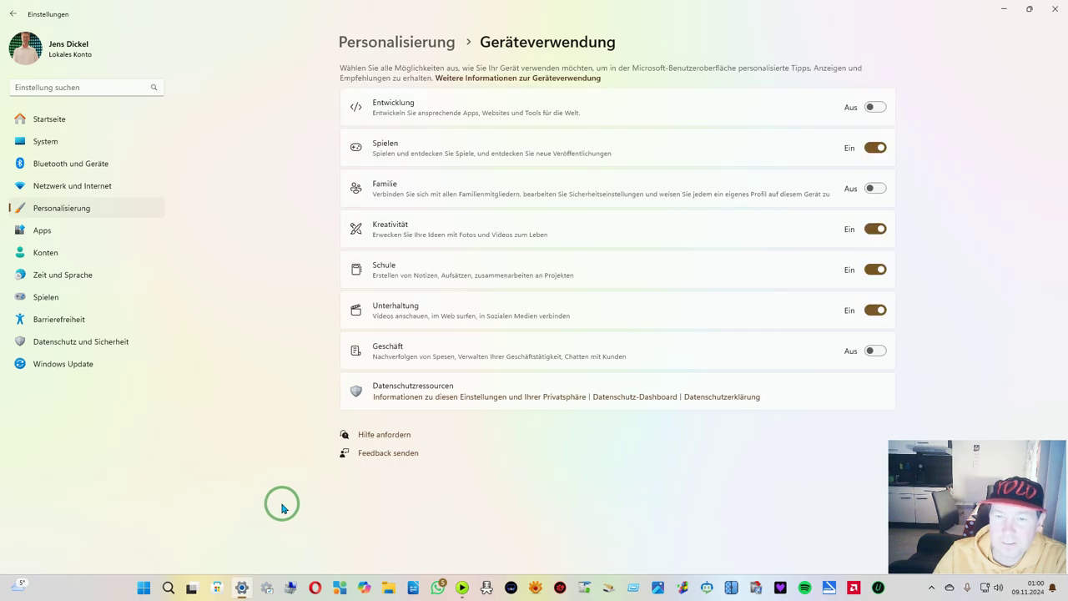
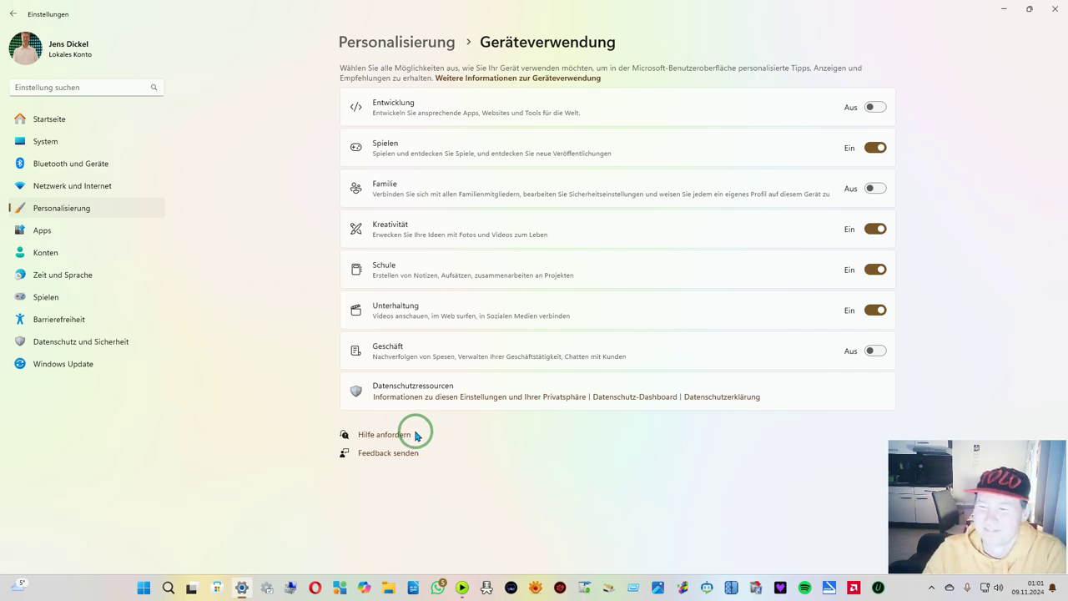
pyautogui.click(400, 40)
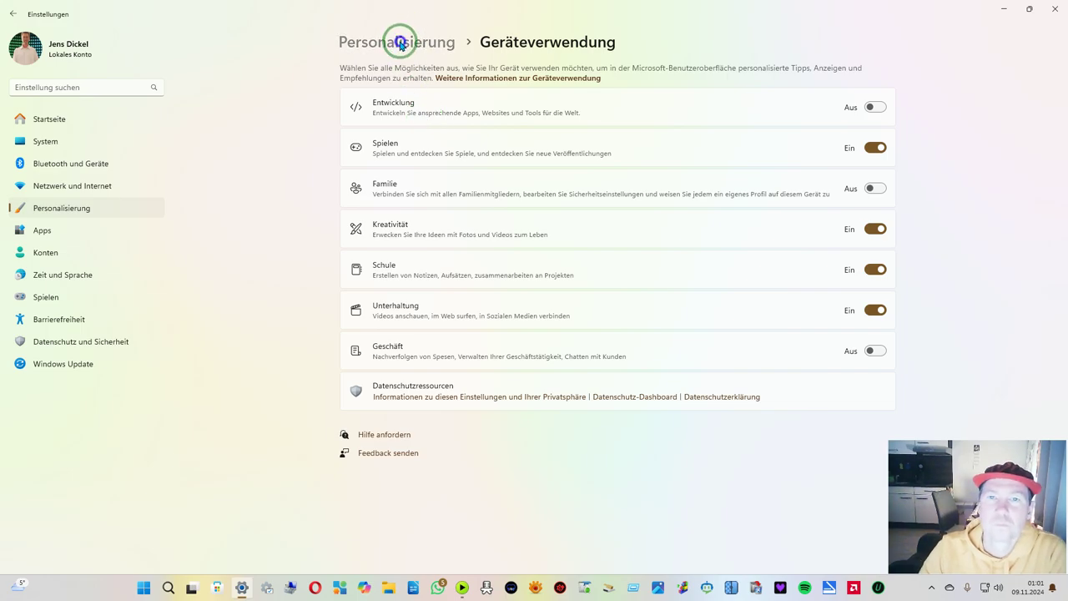
pyautogui.scroll(-2, 322, 284)
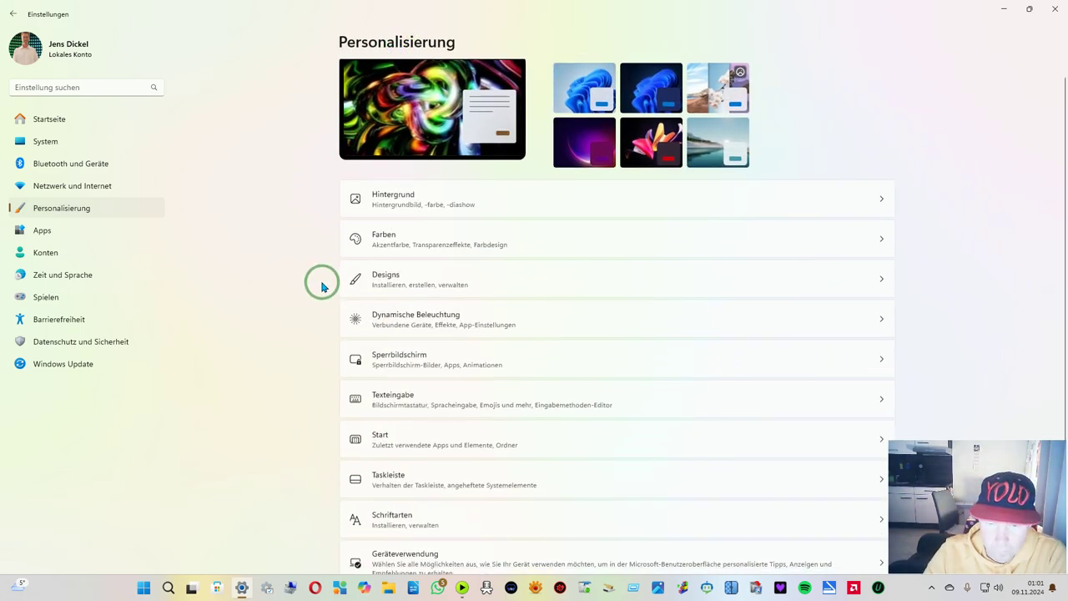
pyautogui.click(95, 211)
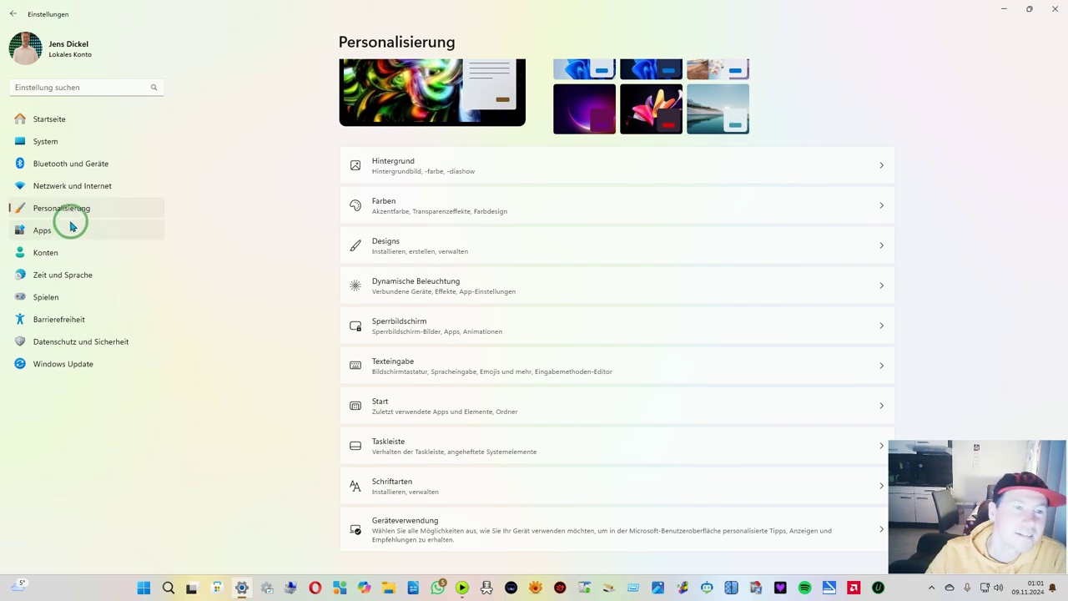
# Open Installierte Apps under Apps, look through the list and view the available actions for Amazon Music without choosing one
pyautogui.click(71, 229)
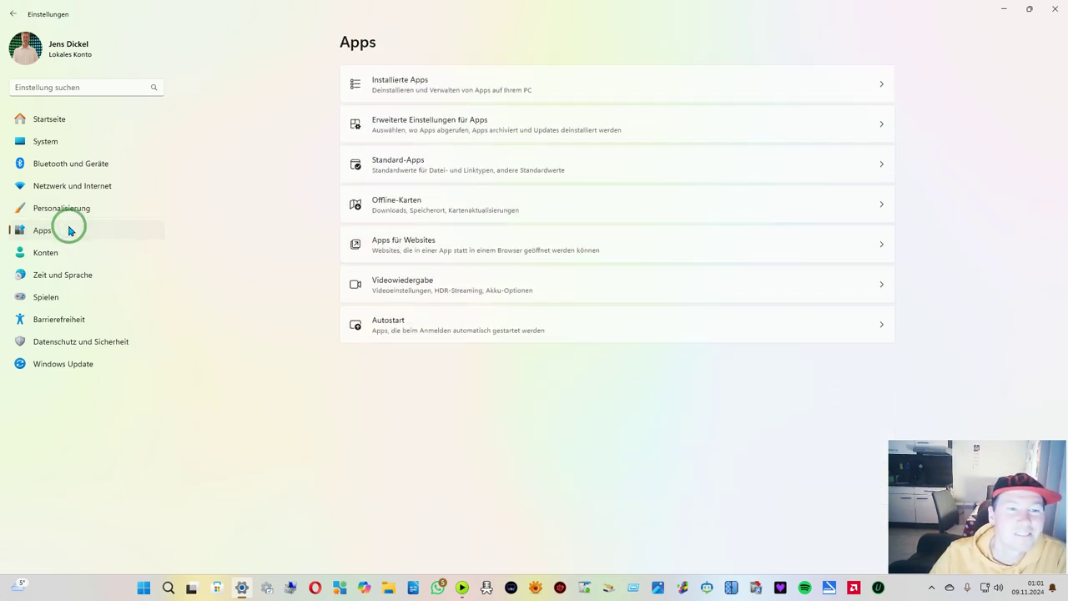
pyautogui.click(515, 80)
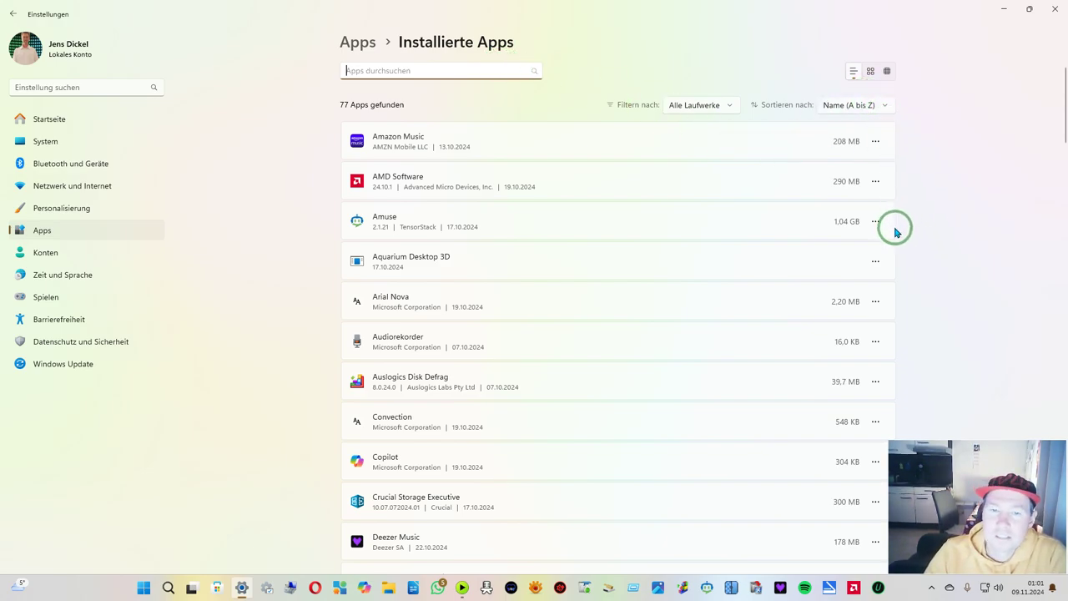
pyautogui.scroll(-10, 895, 232)
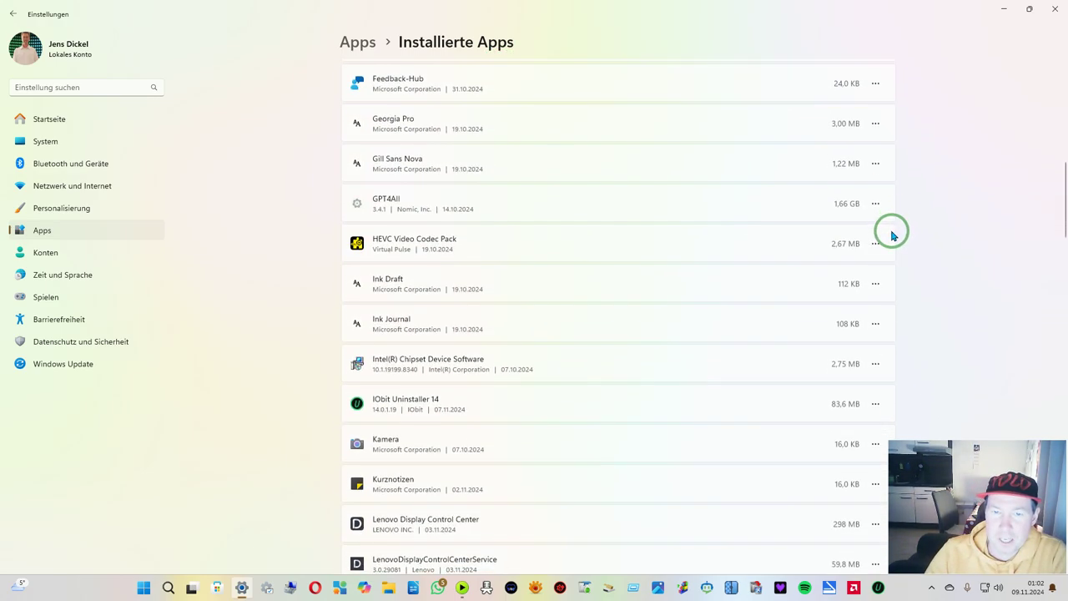
pyautogui.scroll(10, 890, 236)
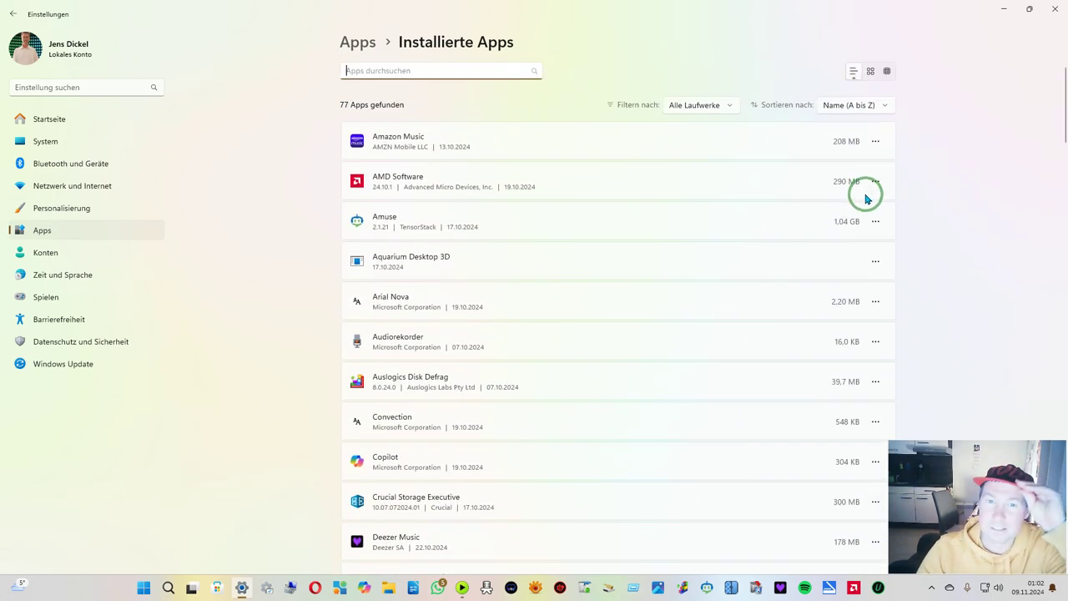
pyautogui.click(876, 142)
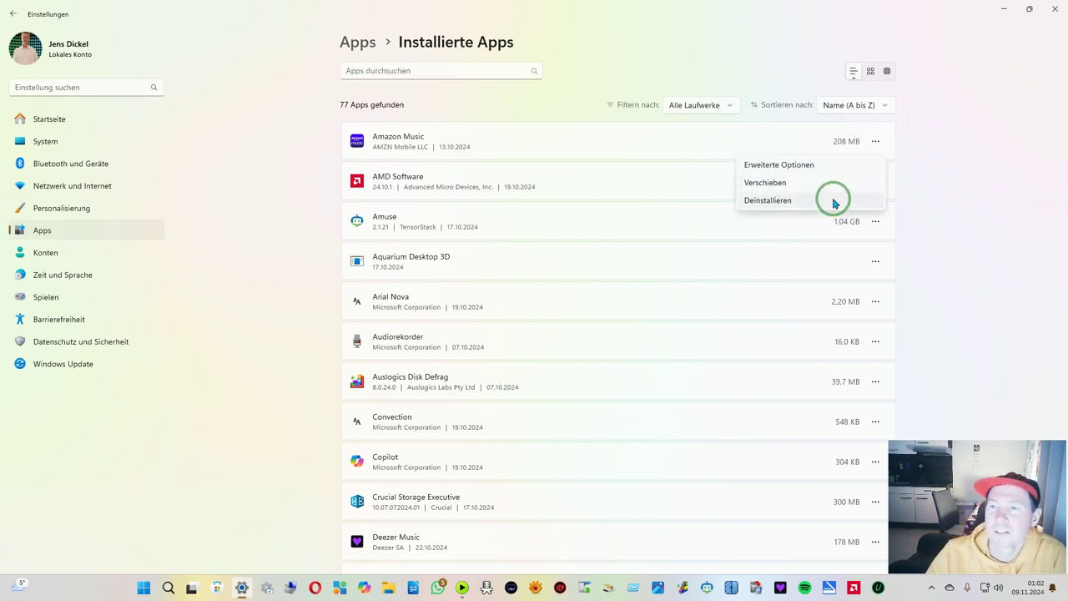
pyautogui.click(920, 185)
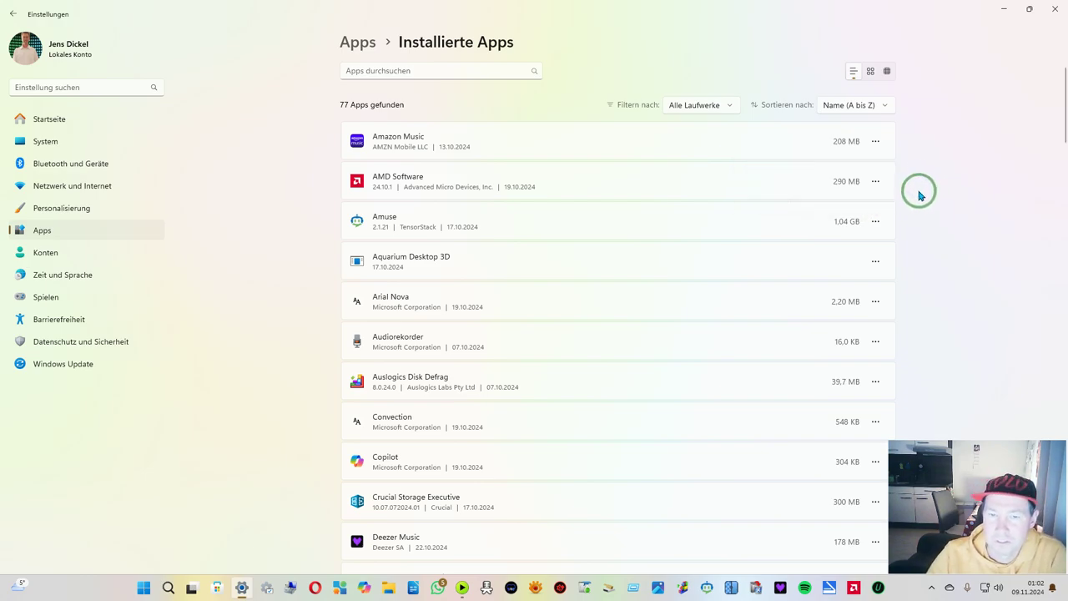
# Uninstall Microsoft Teams from the Installierte Apps list
pyautogui.scroll(-5, 854, 257)
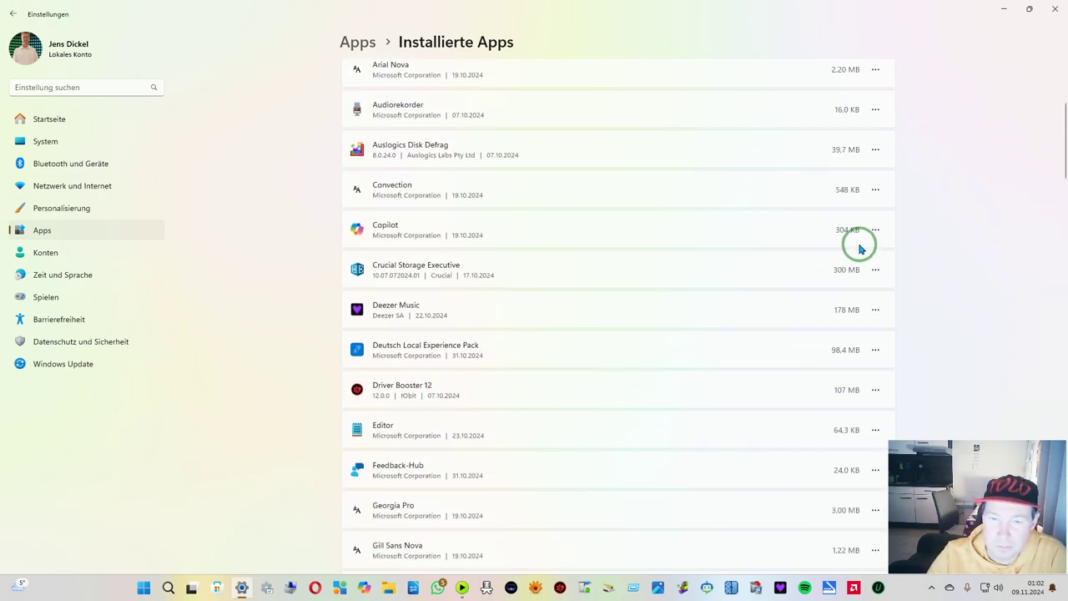
pyautogui.scroll(-5, 861, 248)
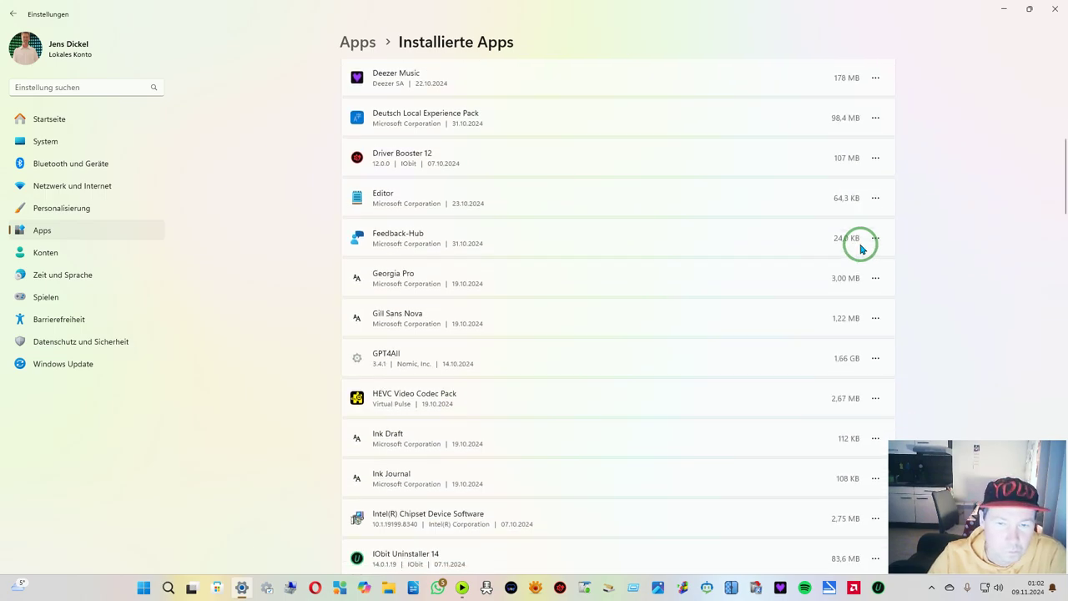
pyautogui.scroll(-5, 860, 250)
pyautogui.scroll(-3, 860, 251)
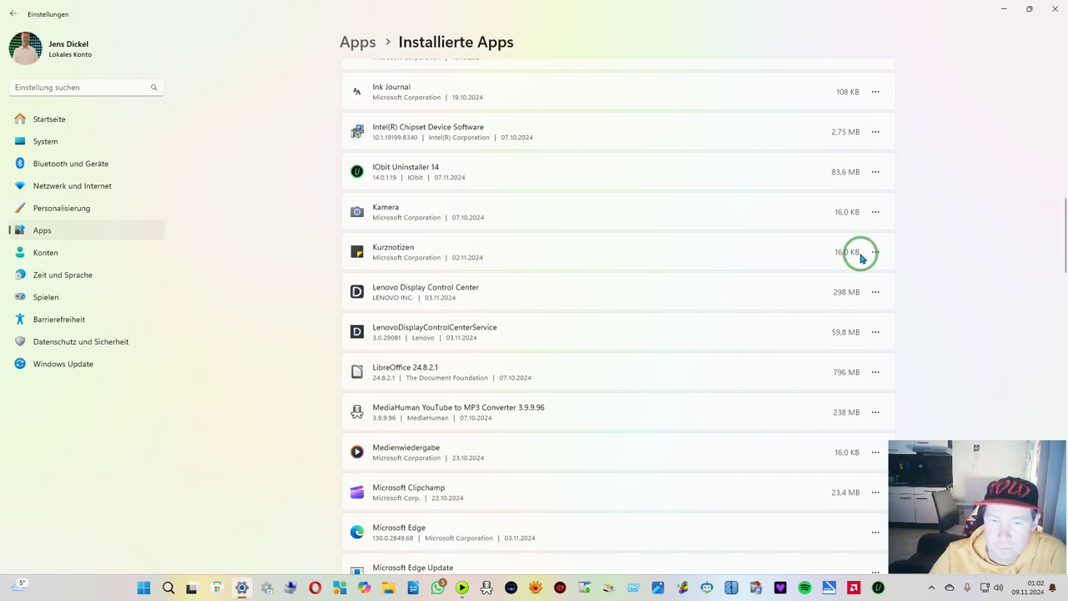
pyautogui.scroll(-4, 862, 258)
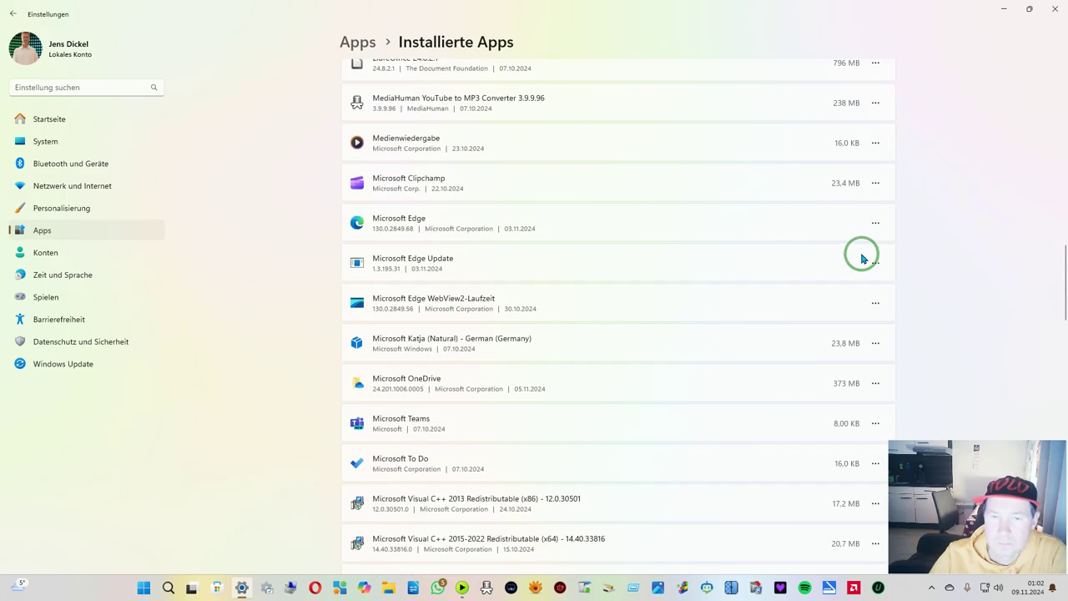
pyautogui.scroll(-1, 862, 258)
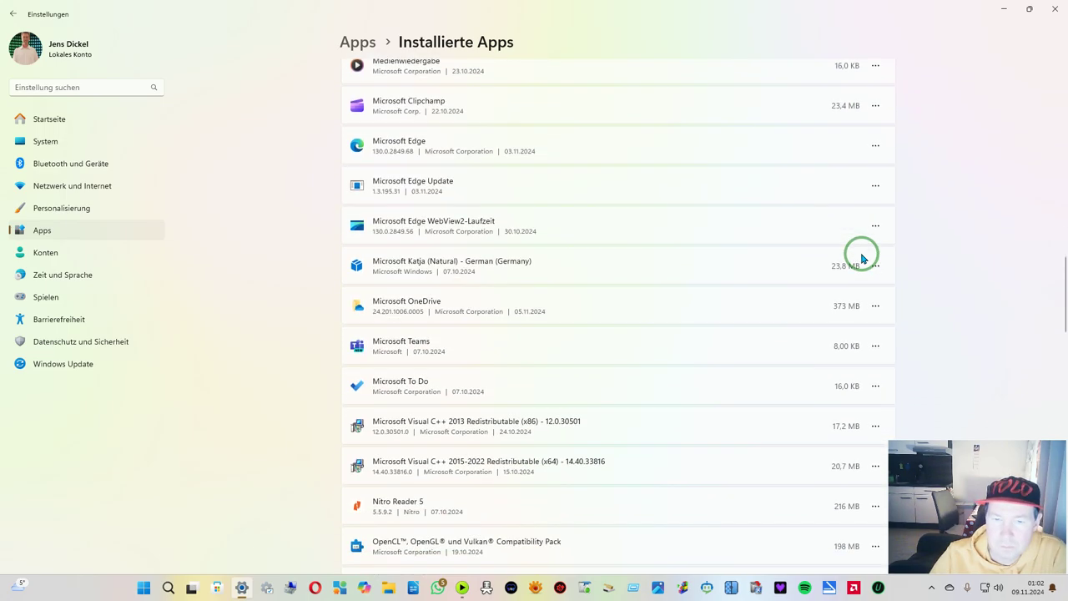
pyautogui.scroll(-3, 862, 258)
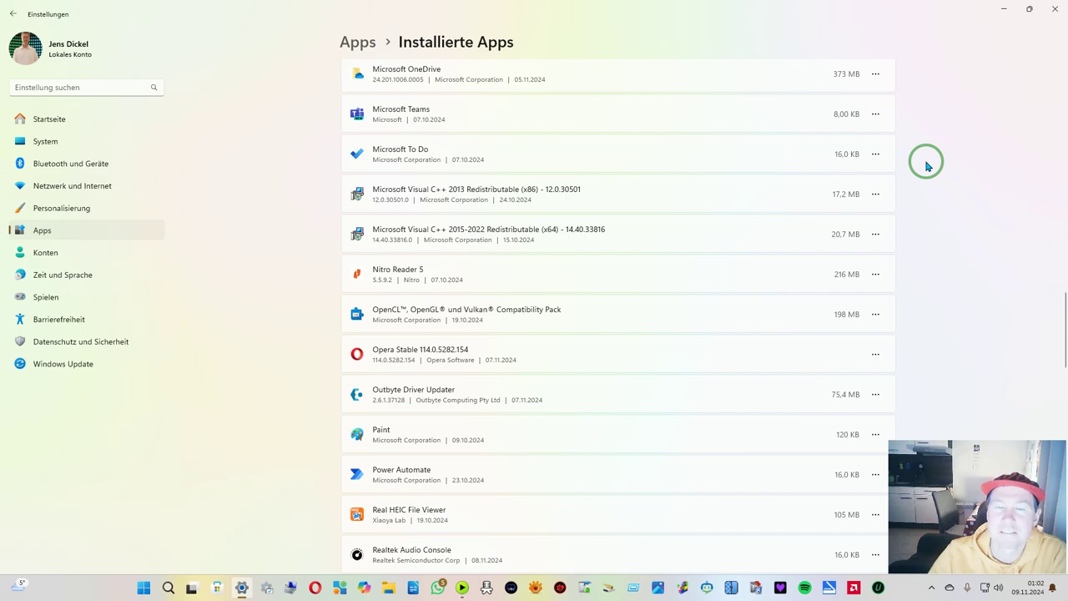
pyautogui.click(875, 113)
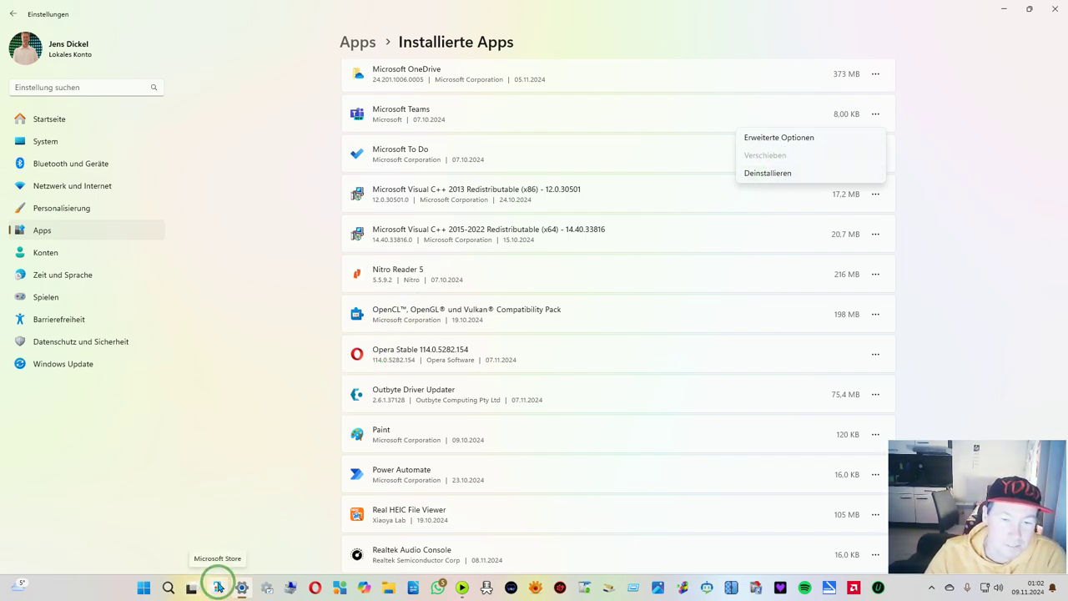
pyautogui.click(789, 175)
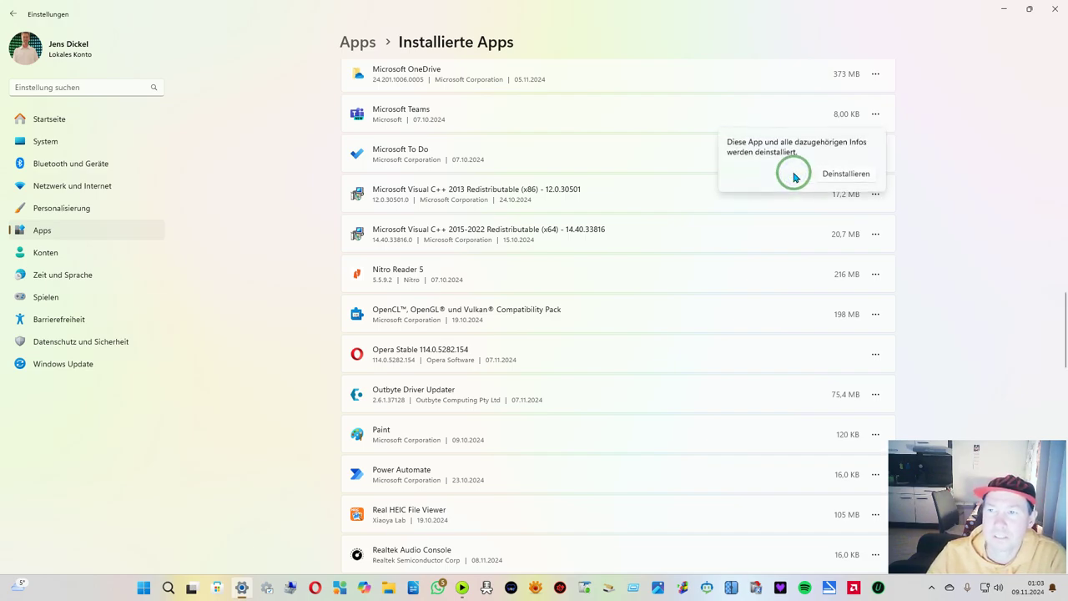
pyautogui.click(840, 174)
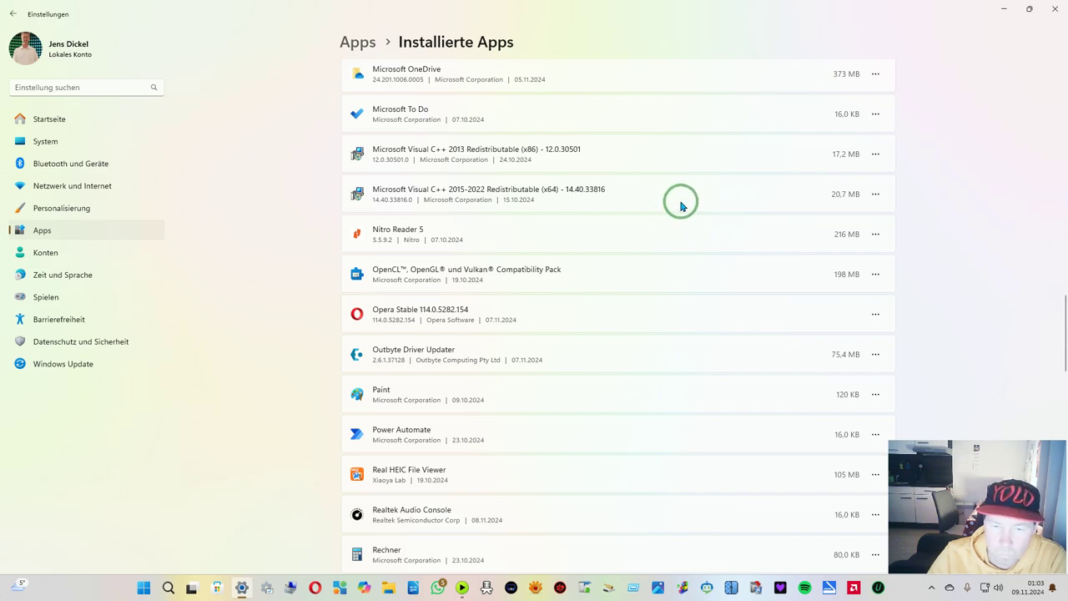
# Look further through the installed apps, then search the Microsoft Store for "scan", view the Windows-Scanner page and close the store
pyautogui.scroll(-3, 678, 205)
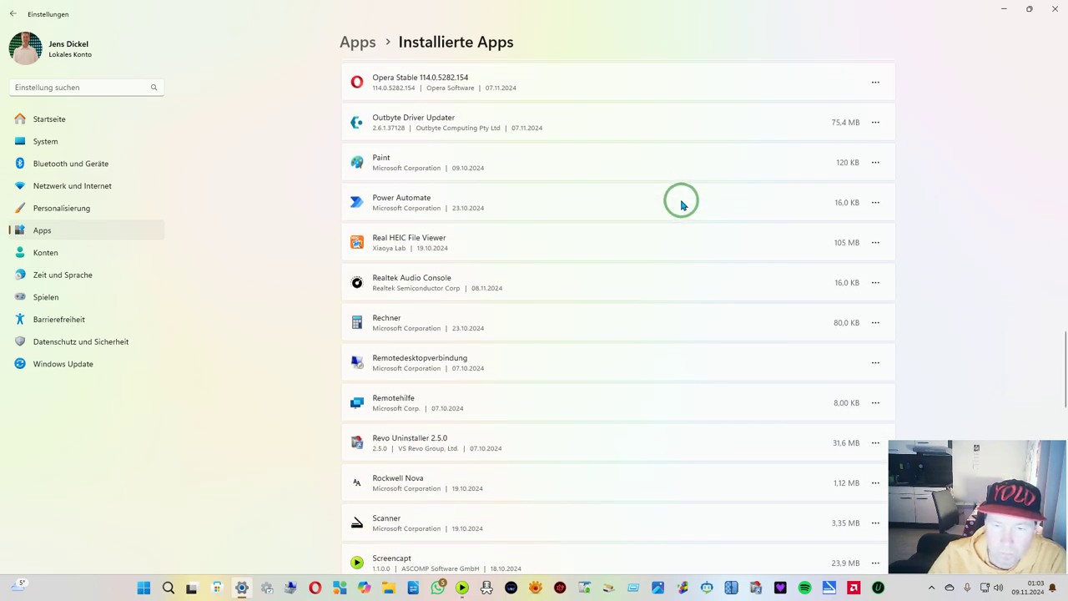
pyautogui.scroll(-3, 682, 203)
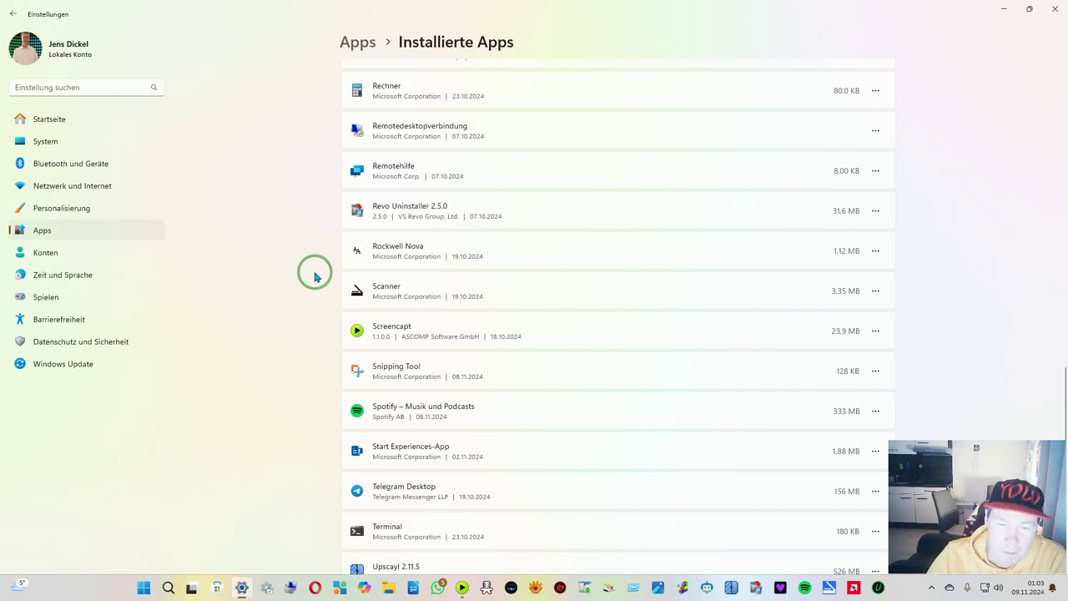
pyautogui.click(218, 589)
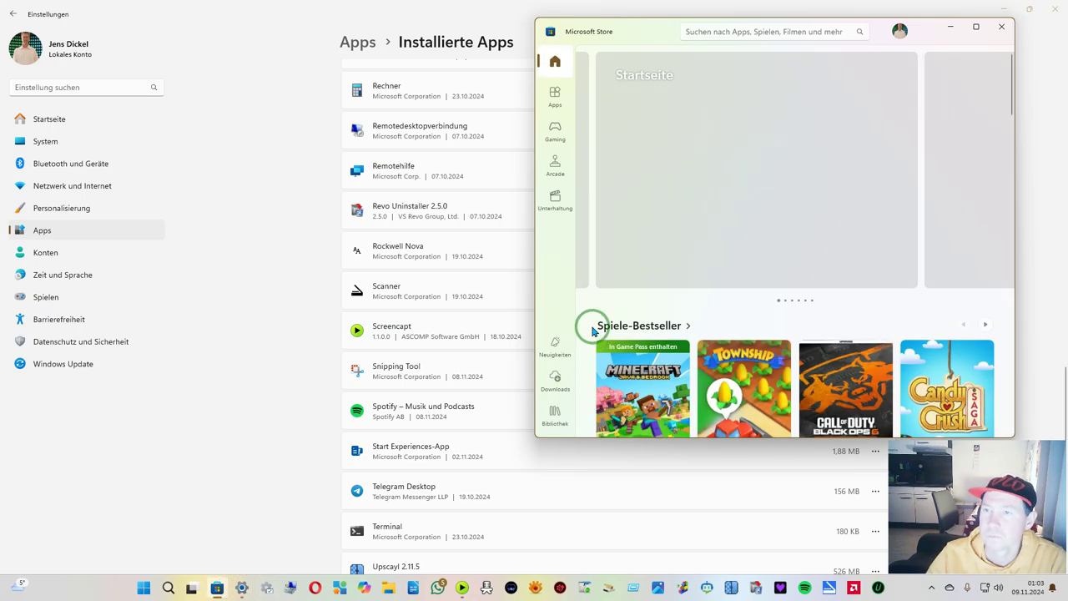
pyautogui.click(736, 29)
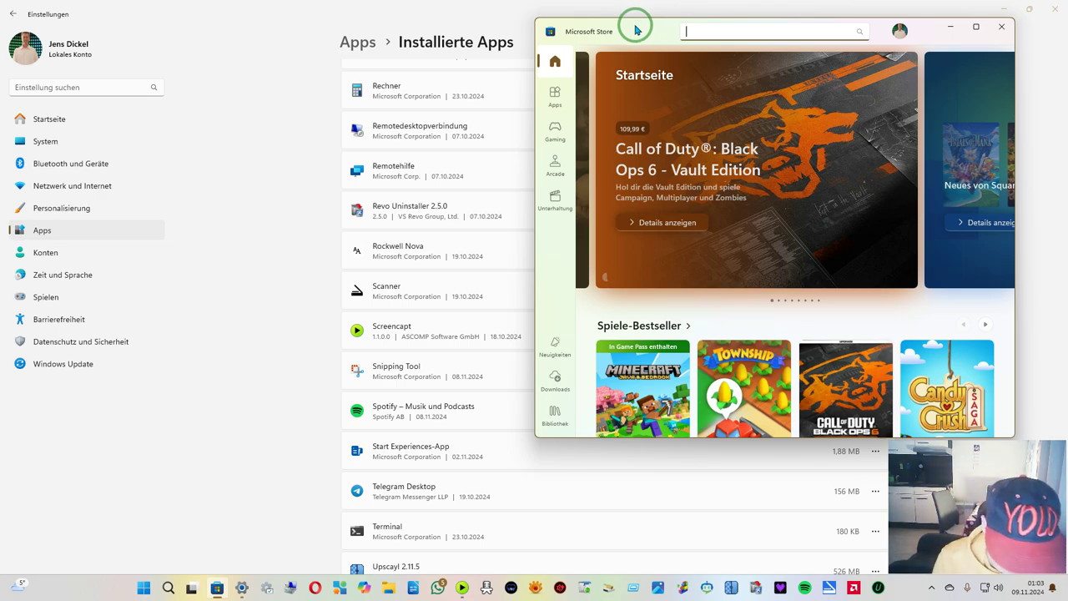
pyautogui.write('sc')
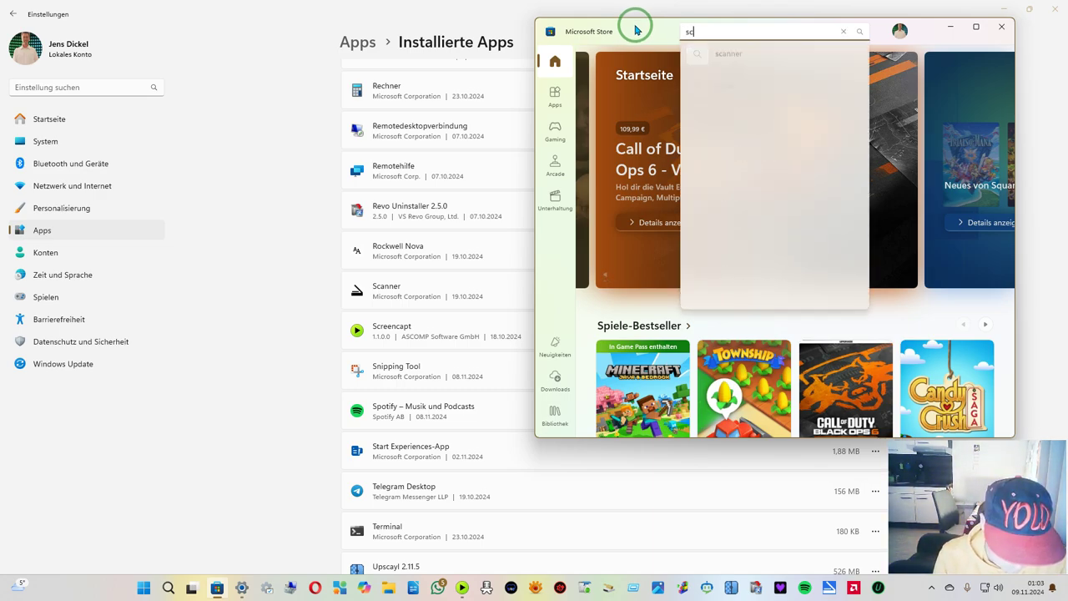
pyautogui.write('an')
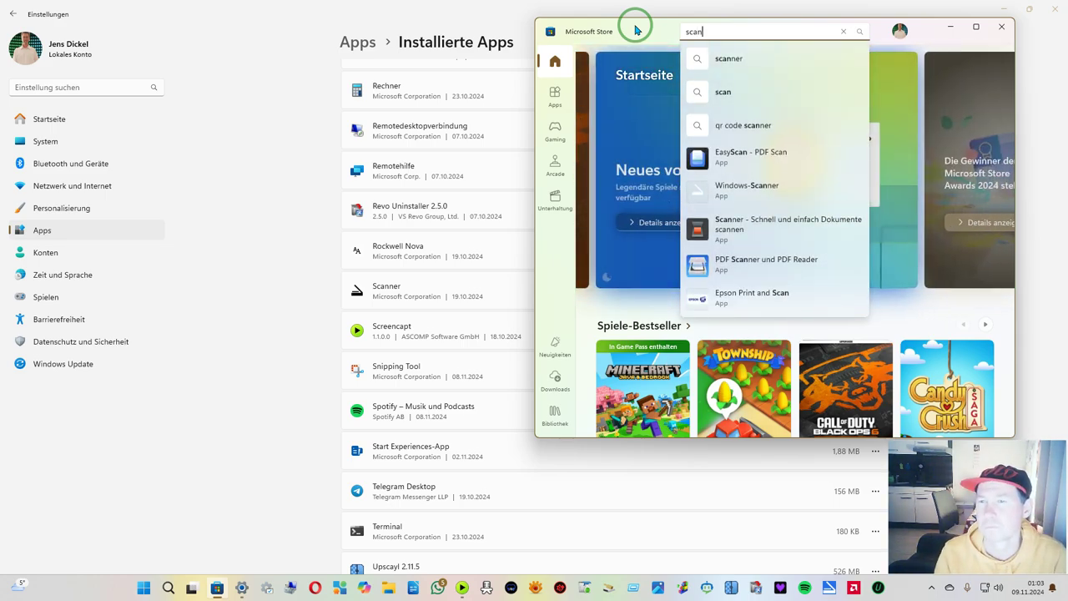
pyautogui.click(730, 187)
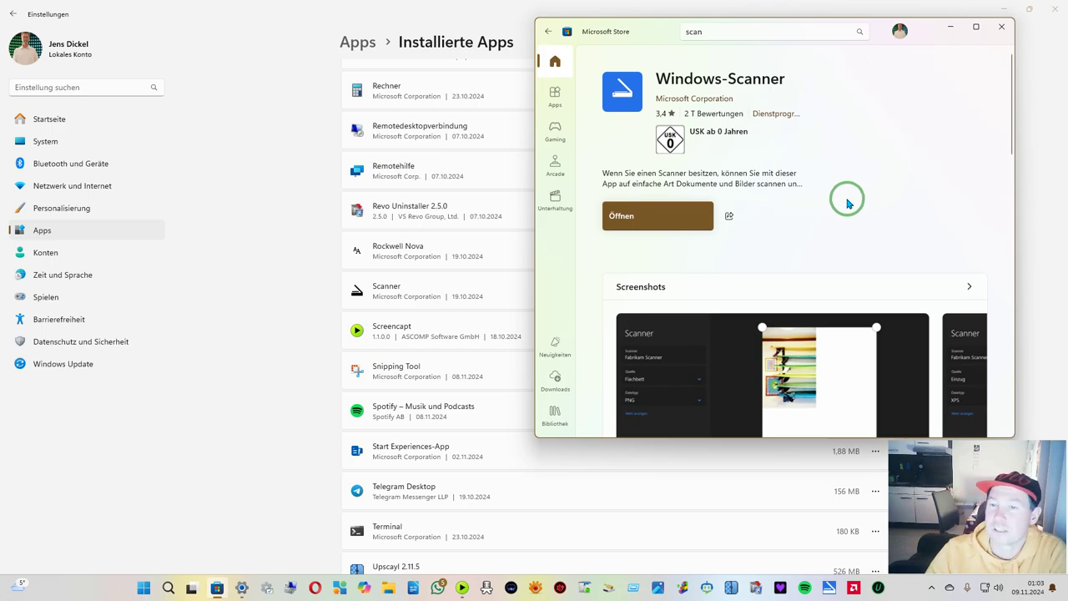
pyautogui.scroll(-2, 848, 202)
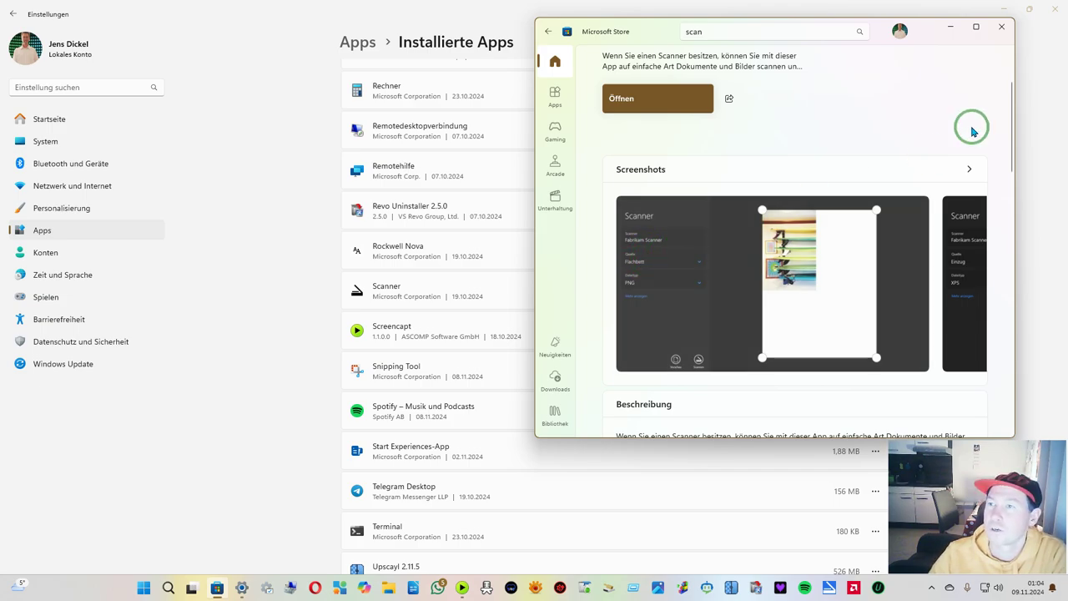
pyautogui.click(1002, 28)
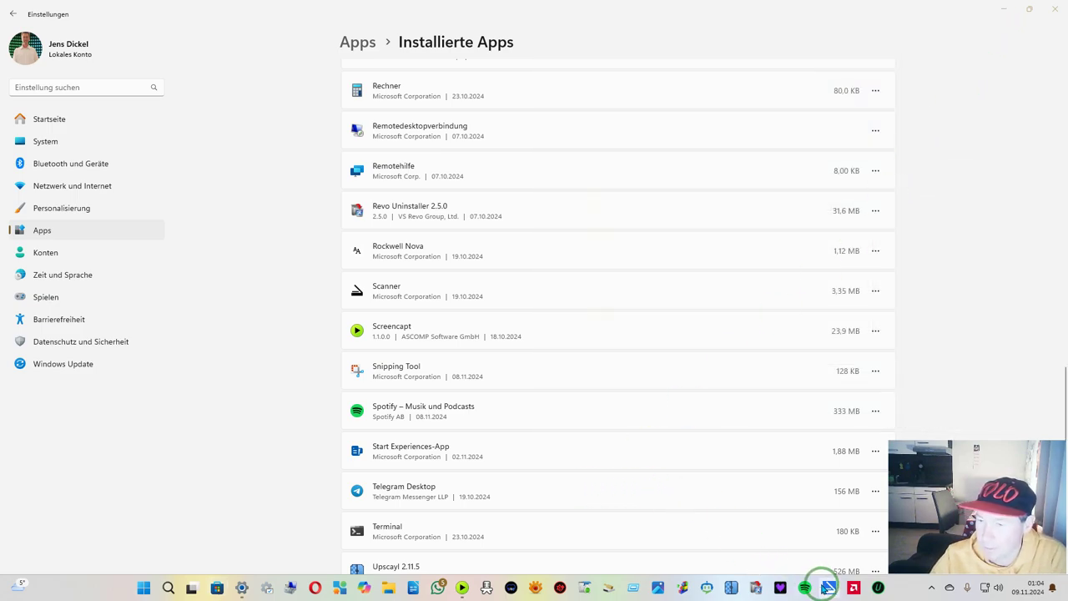
# Launch the Scanner app, dismiss its connection dialog, close the app and launch it again
pyautogui.click(827, 588)
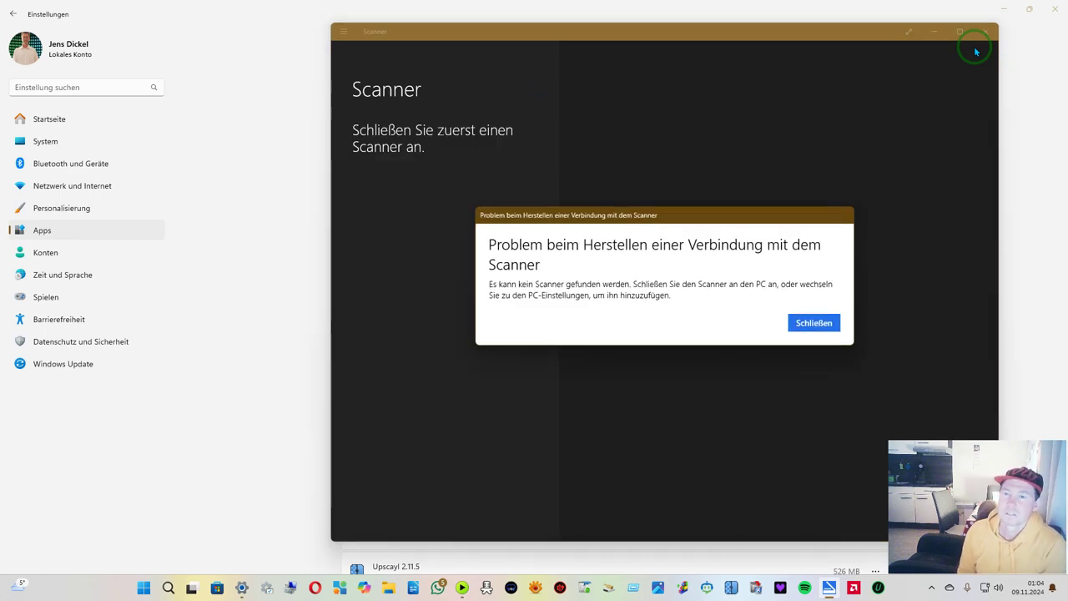
pyautogui.click(803, 325)
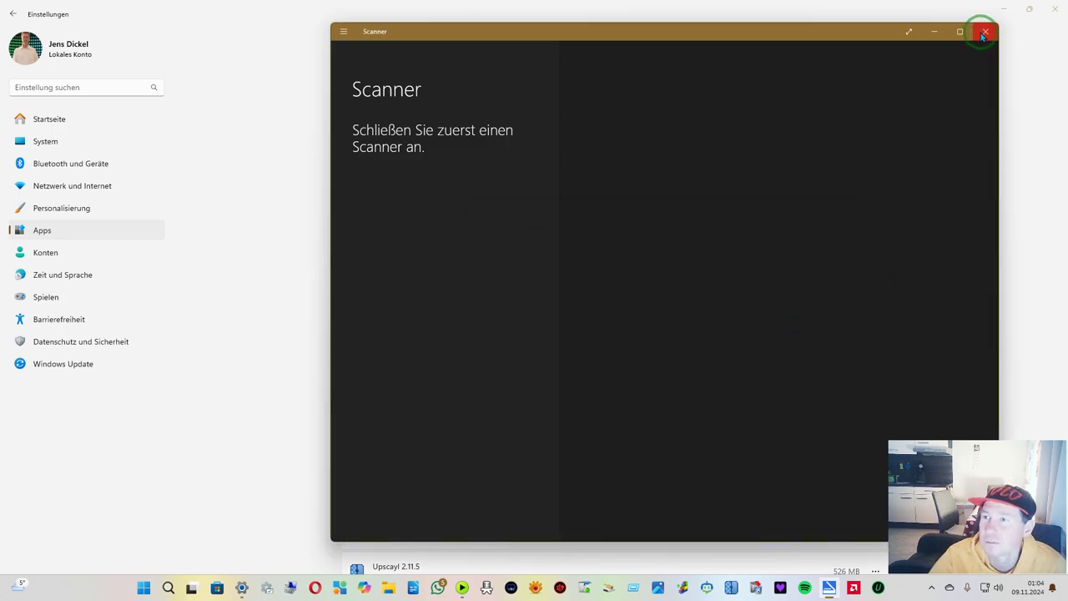
pyautogui.click(985, 31)
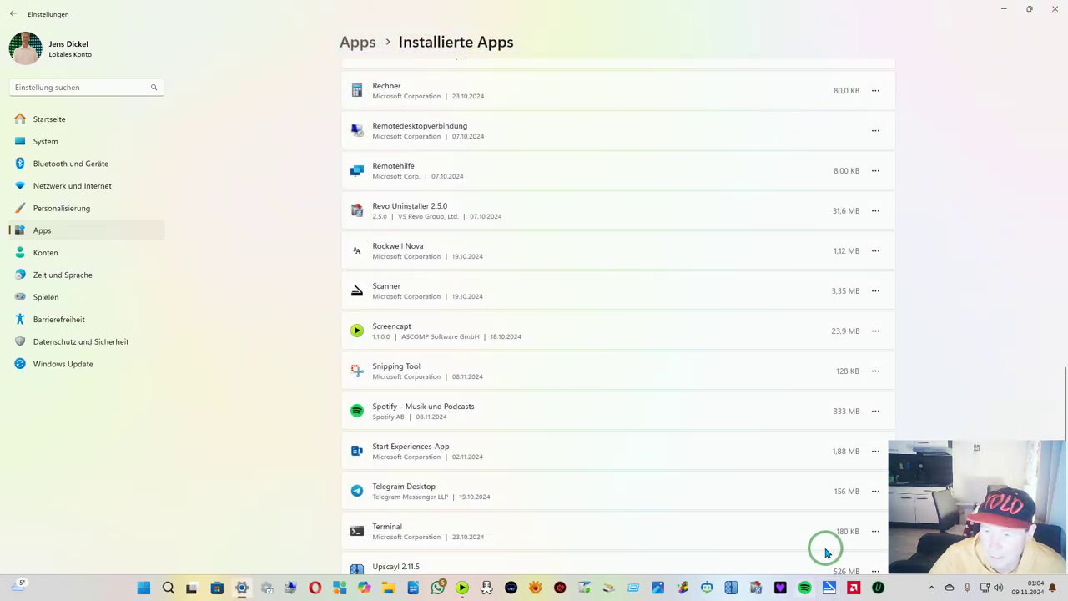
pyautogui.click(829, 587)
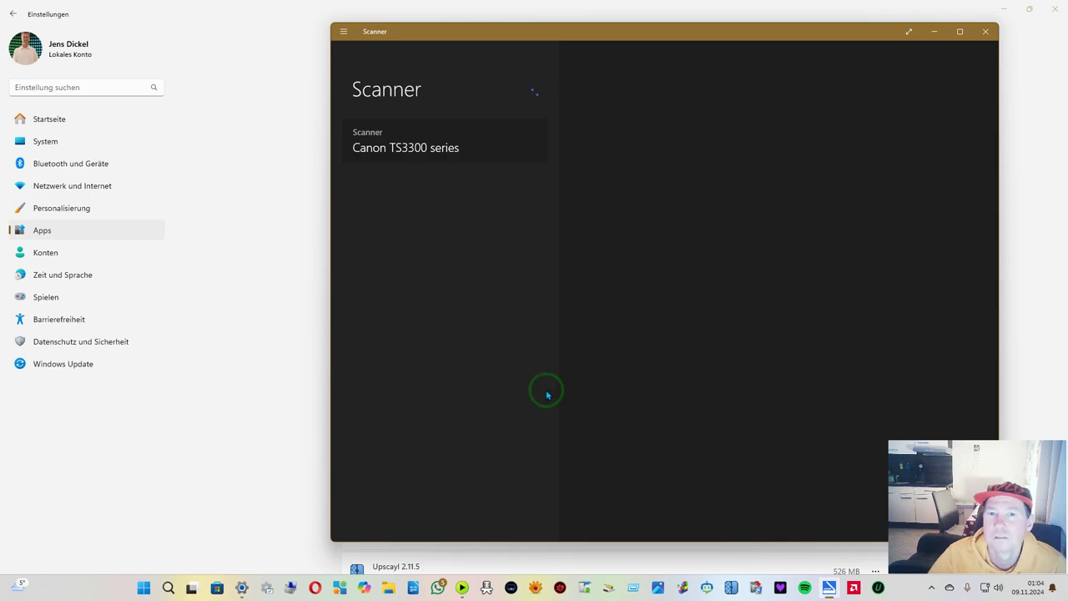
# Close the Scanner app and look through the remaining entries of the Installierte Apps list down to Verwandte Einstellungen
pyautogui.click(816, 324)
pyautogui.click(985, 31)
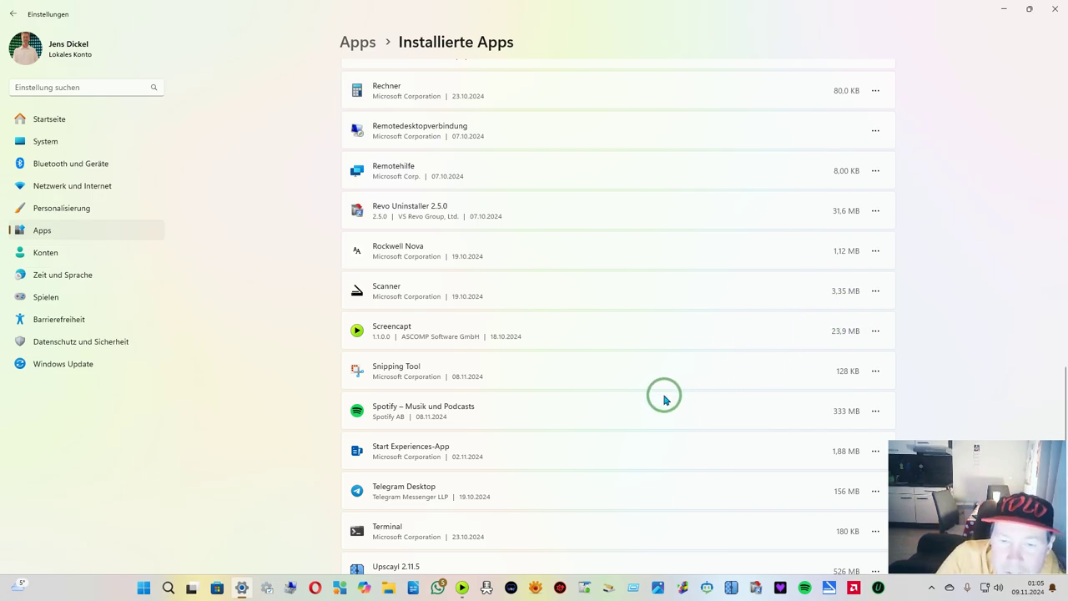
pyautogui.scroll(-2, 657, 394)
pyautogui.scroll(-3, 657, 396)
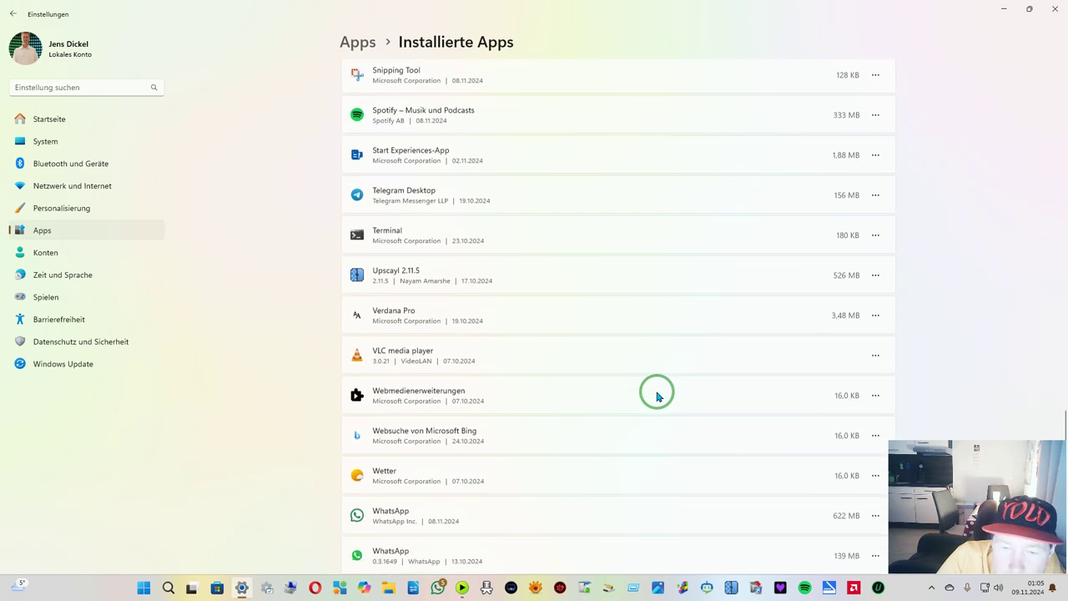
pyautogui.scroll(-2, 653, 383)
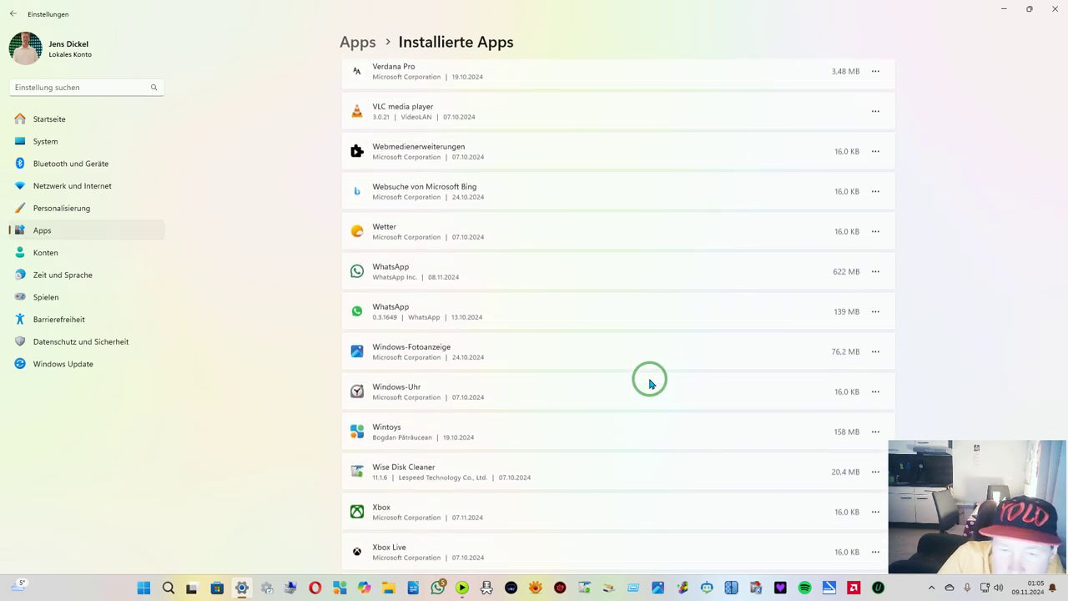
pyautogui.scroll(-2, 651, 383)
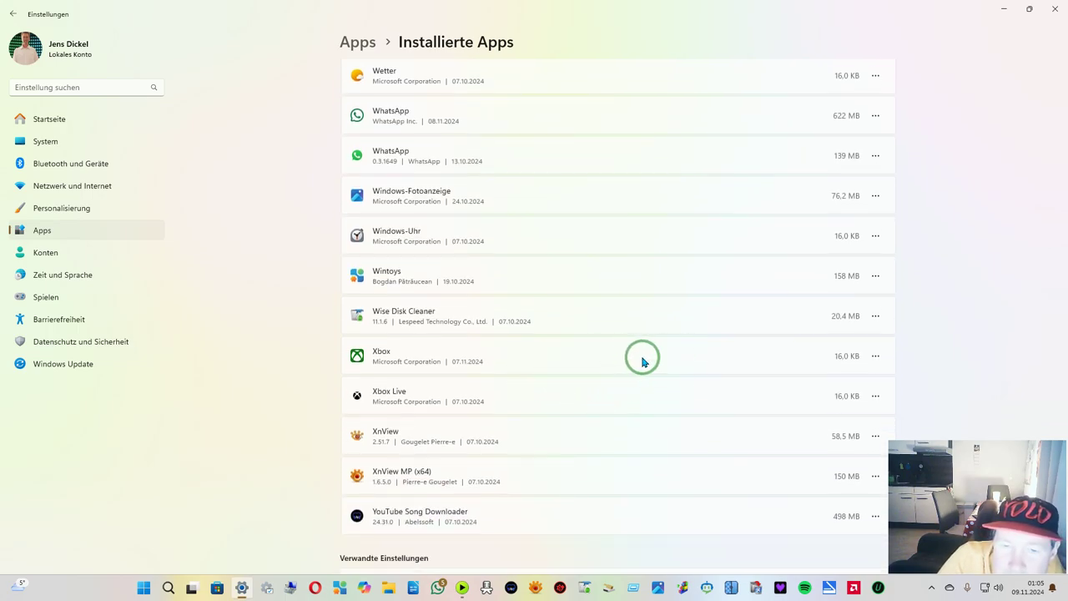
pyautogui.scroll(-1, 641, 363)
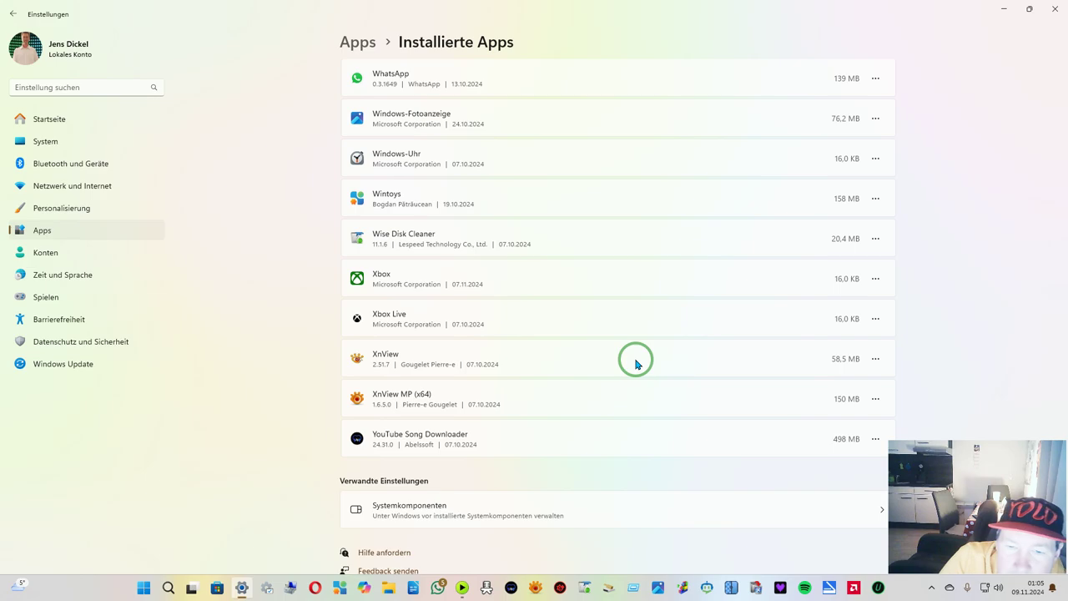
pyautogui.scroll(-1, 622, 367)
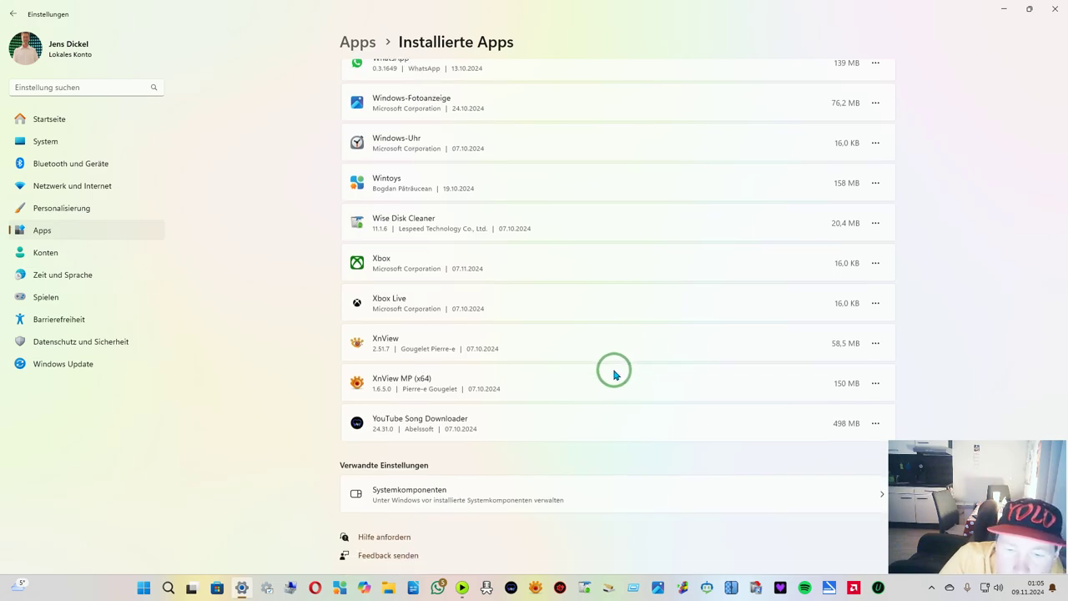
pyautogui.scroll(10, 617, 372)
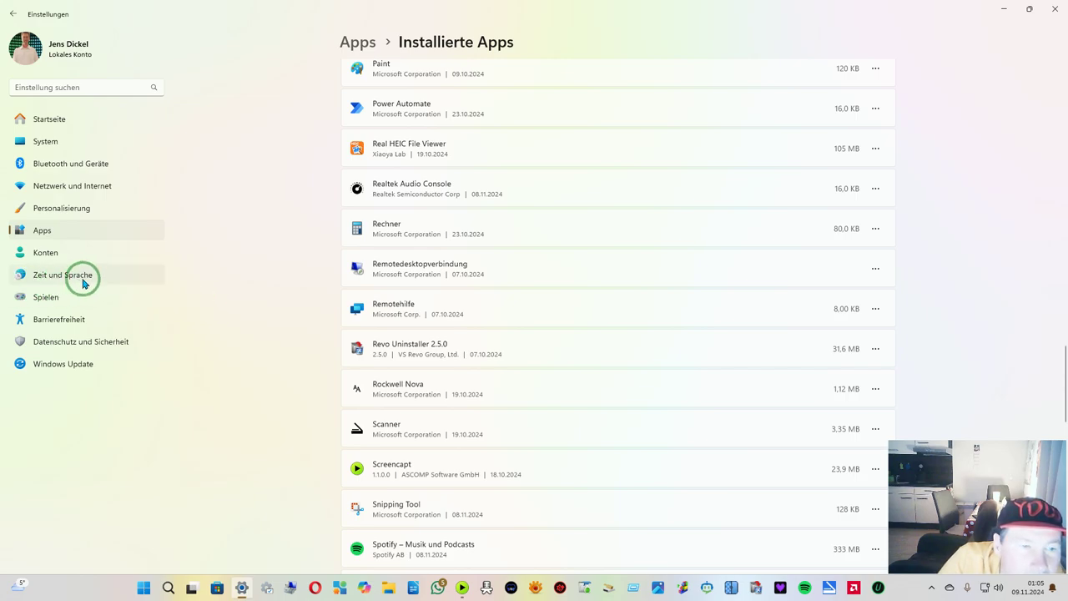
# View the Game Bar settings under Spielen and the related Grafik page, opening and cancelling the file picker for adding a desktop app
pyautogui.click(43, 299)
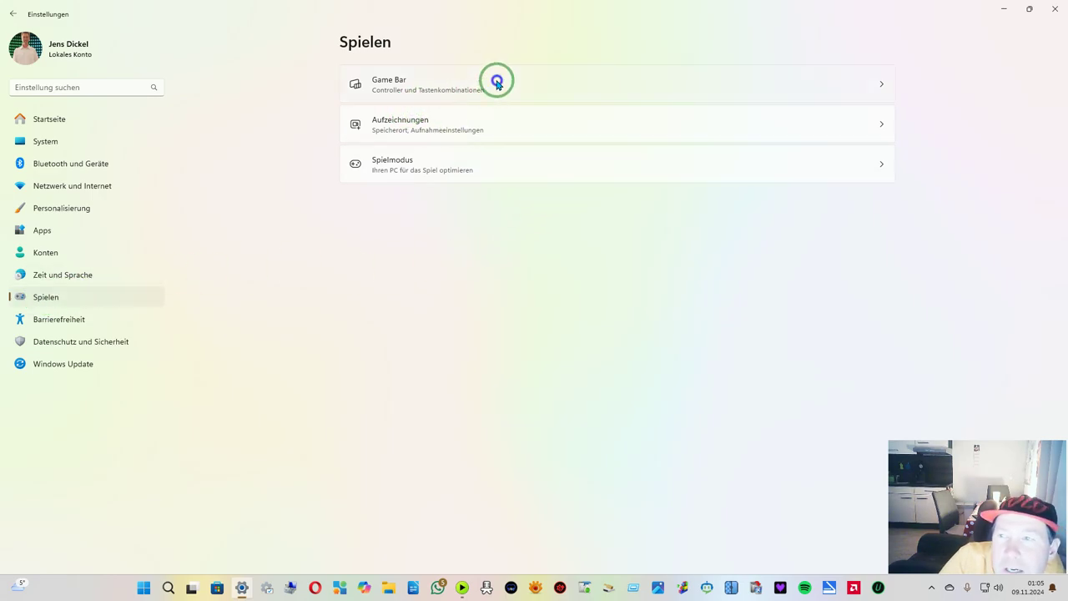
pyautogui.click(497, 82)
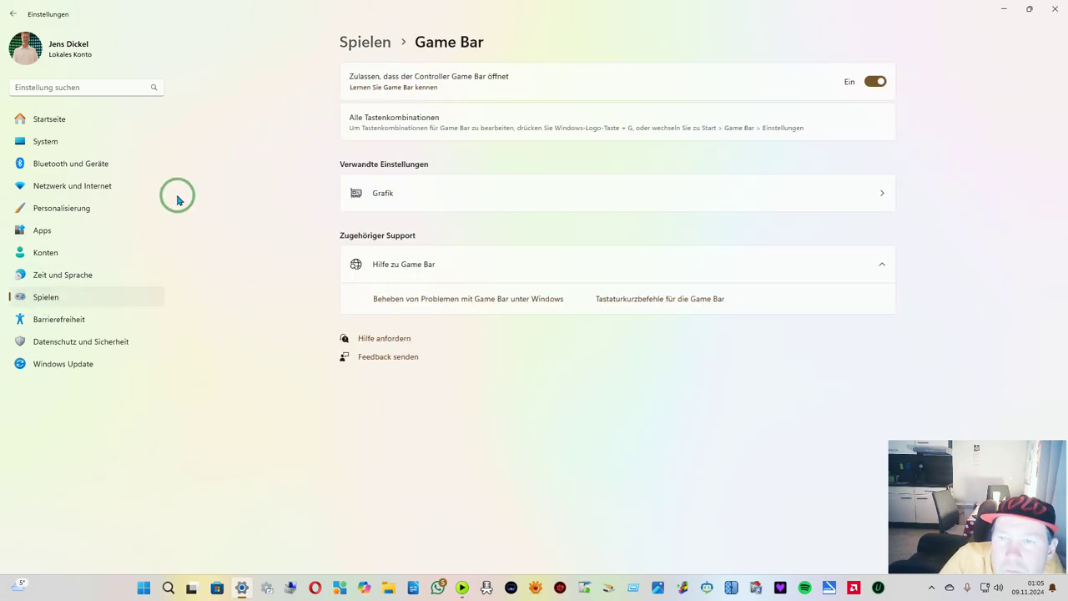
pyautogui.click(489, 190)
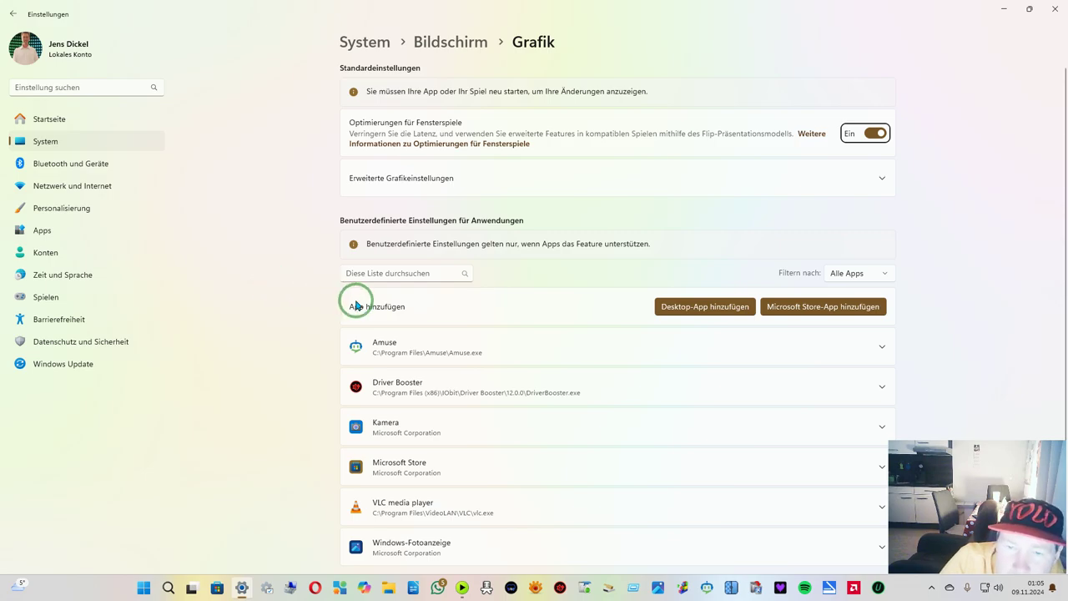
pyautogui.click(700, 307)
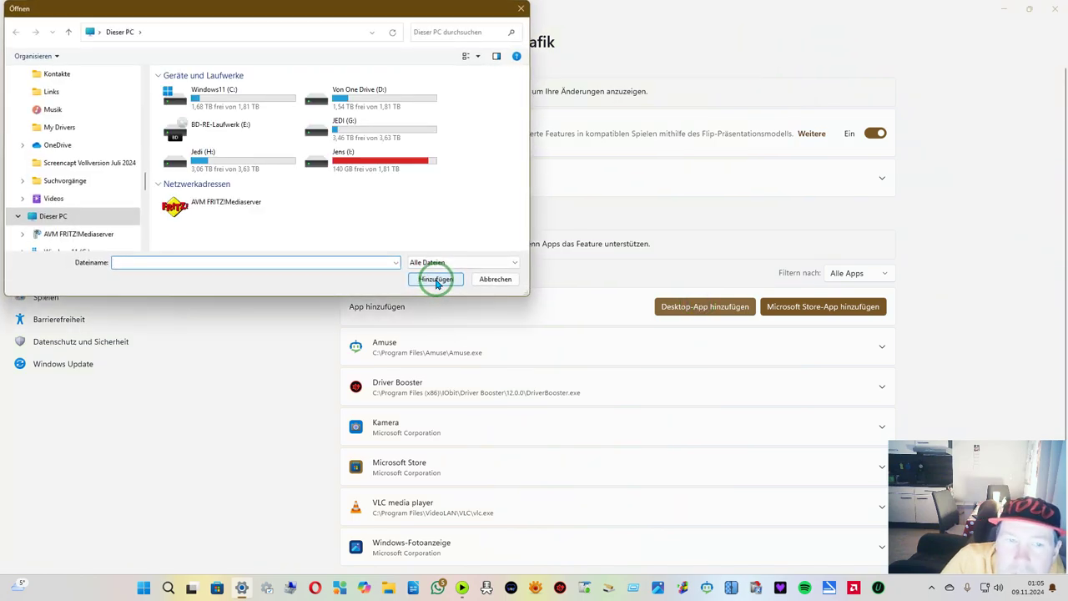
pyautogui.click(493, 280)
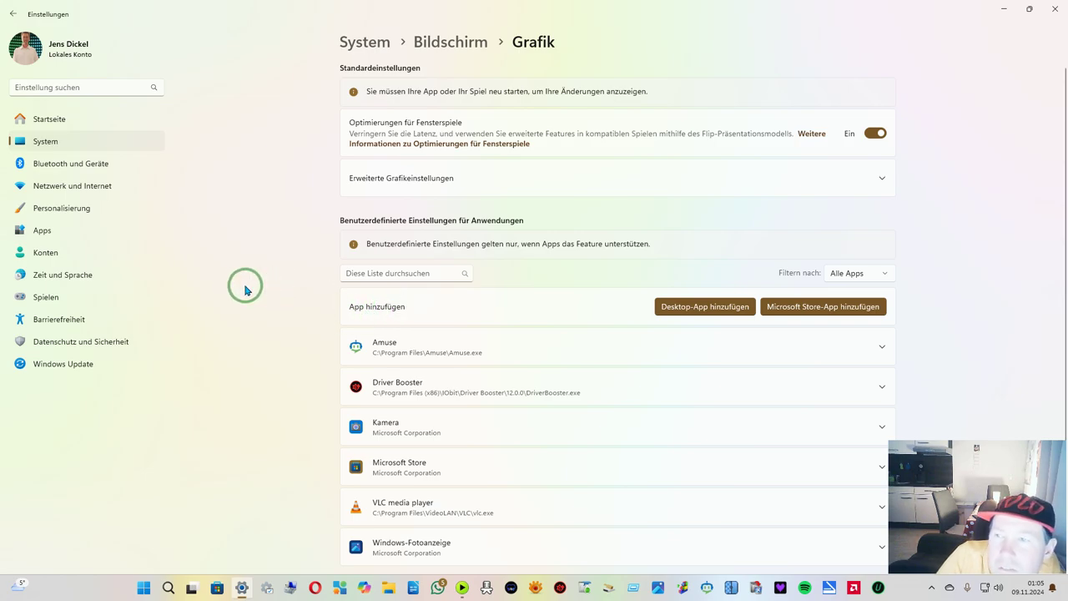
# Go back to the Bildschirm page and view the available Bildschirmausrichtung options without changing the orientation
pyautogui.hotkey('alt', 'Left')
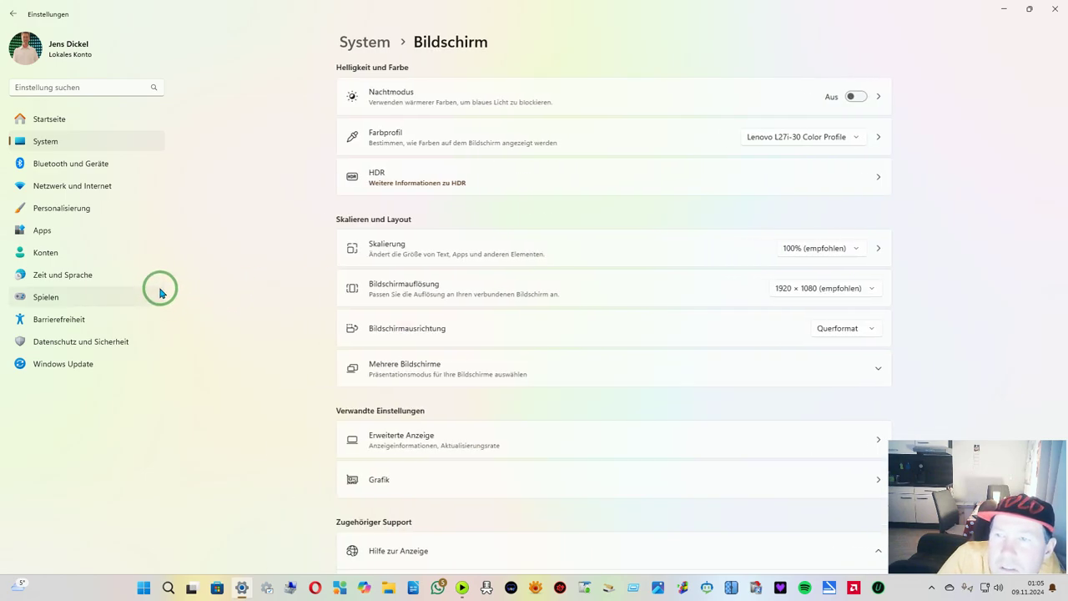
pyautogui.scroll(-2, 253, 370)
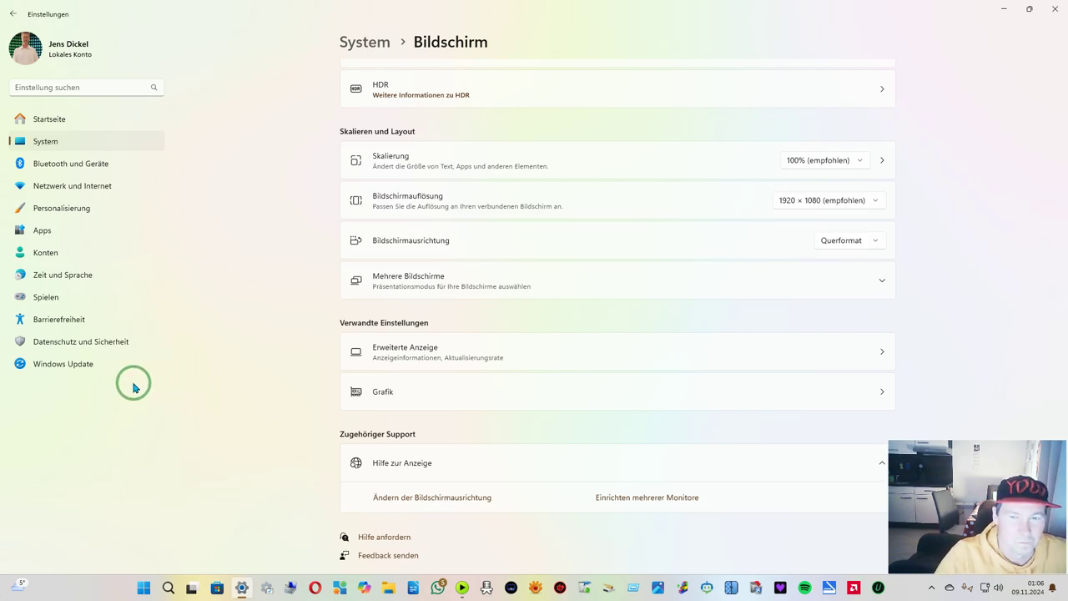
pyautogui.click(874, 246)
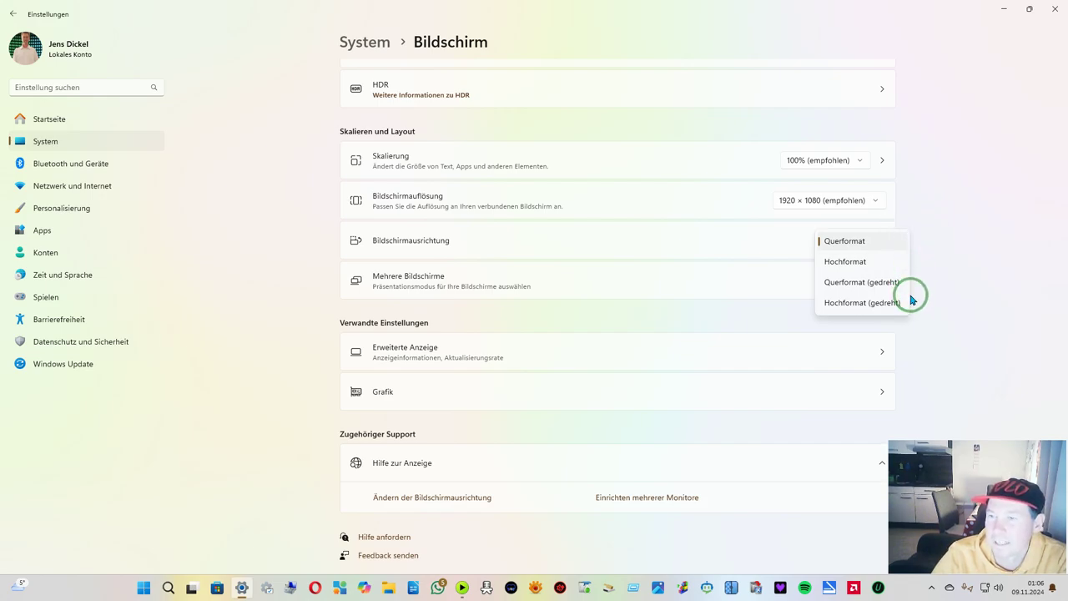
pyautogui.click(960, 209)
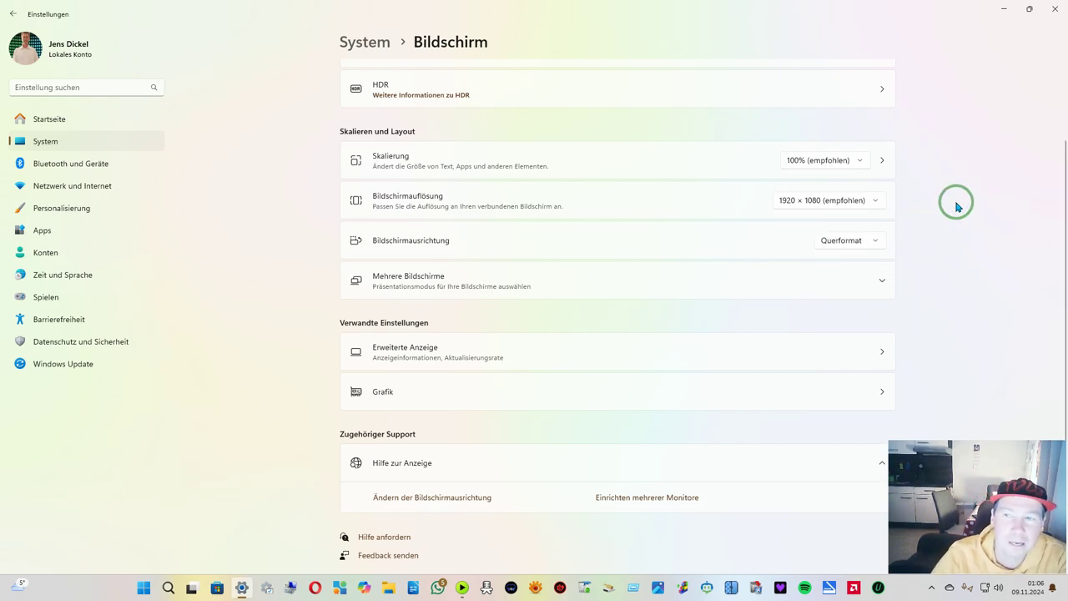
# Expand Mehrere Bildschirme and run the detection for another display
pyautogui.click(884, 283)
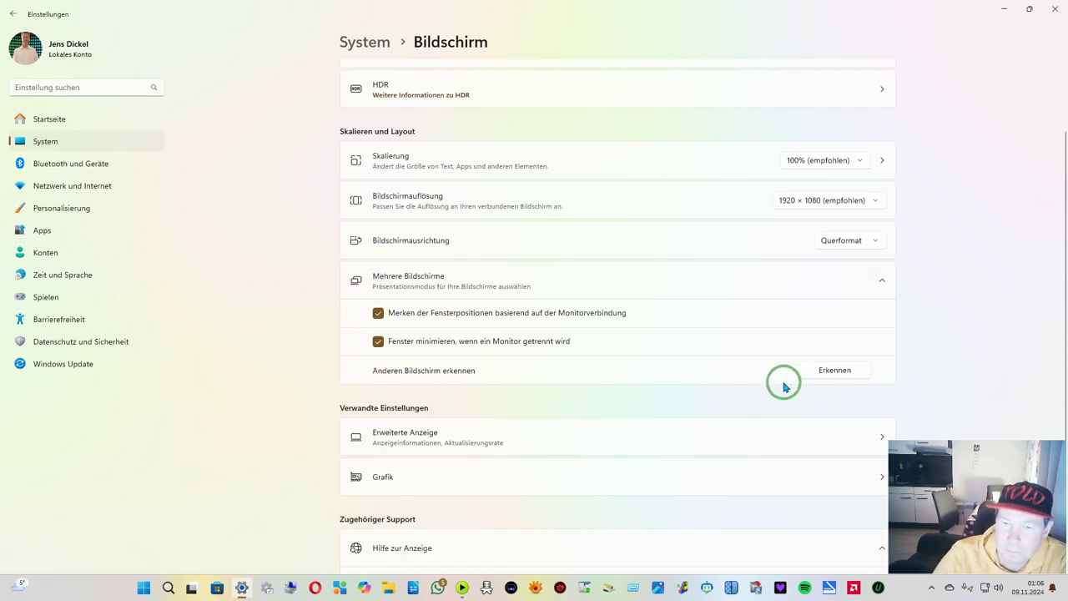
pyautogui.click(834, 370)
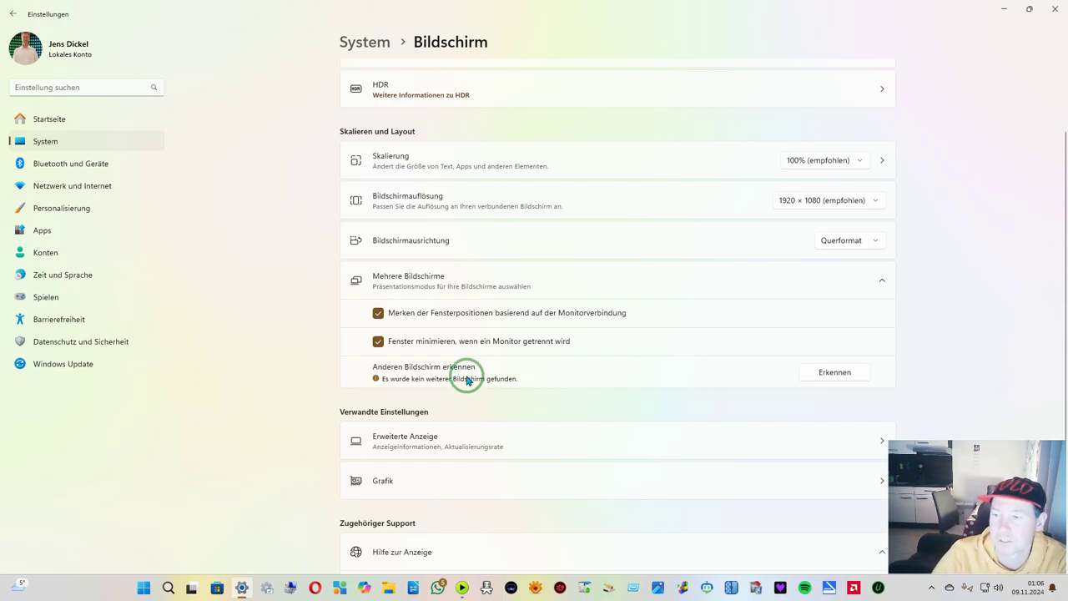
pyautogui.scroll(-2, 281, 348)
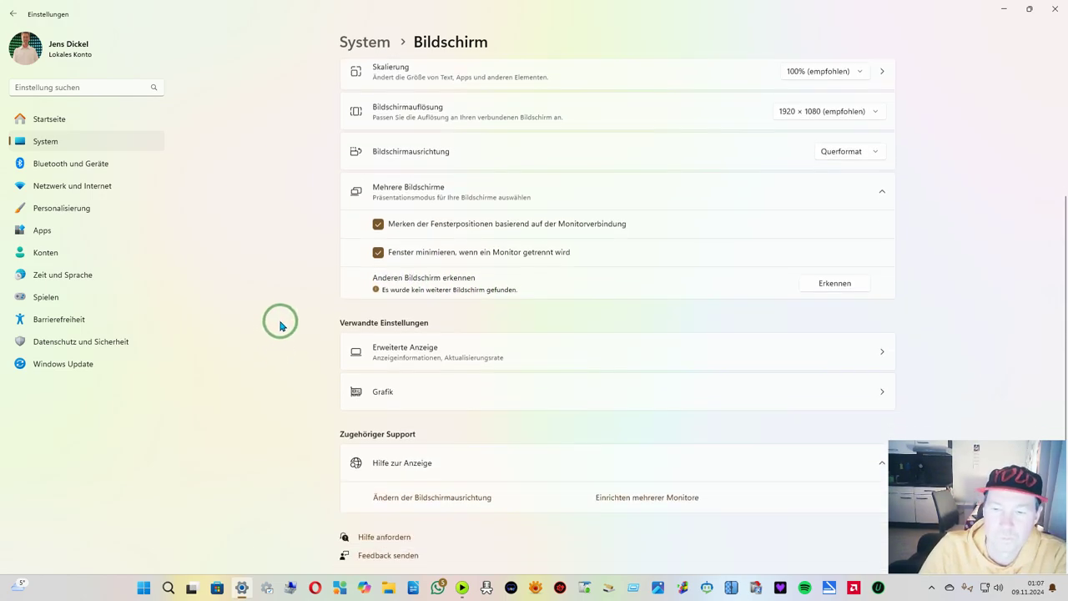
# View the available Skalierung percentages under Skalieren und Layout without choosing one, and look over the related display settings
pyautogui.scroll(4, 303, 306)
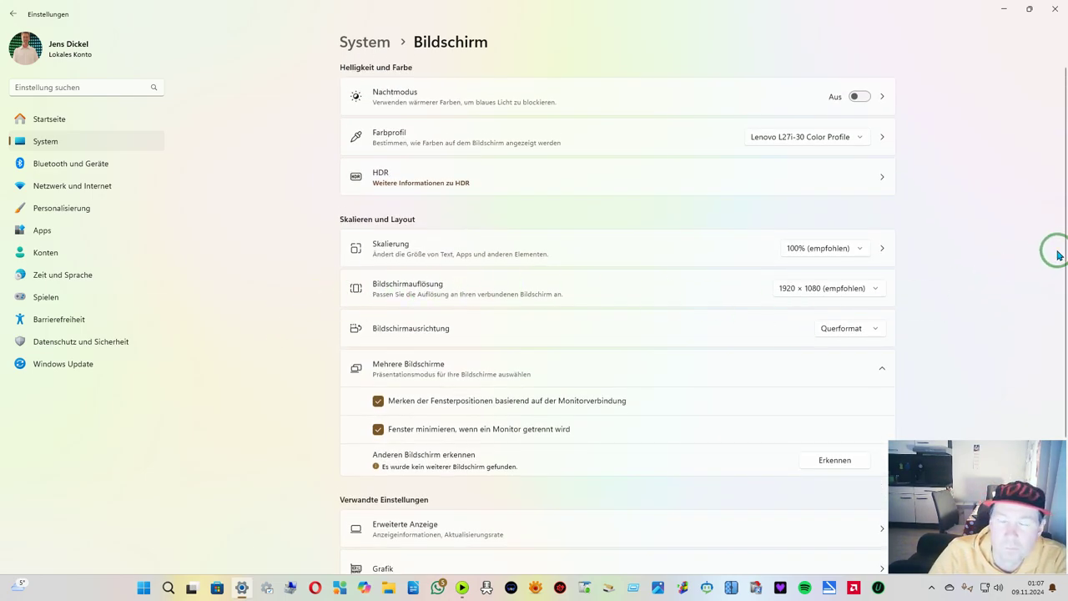
pyautogui.click(863, 249)
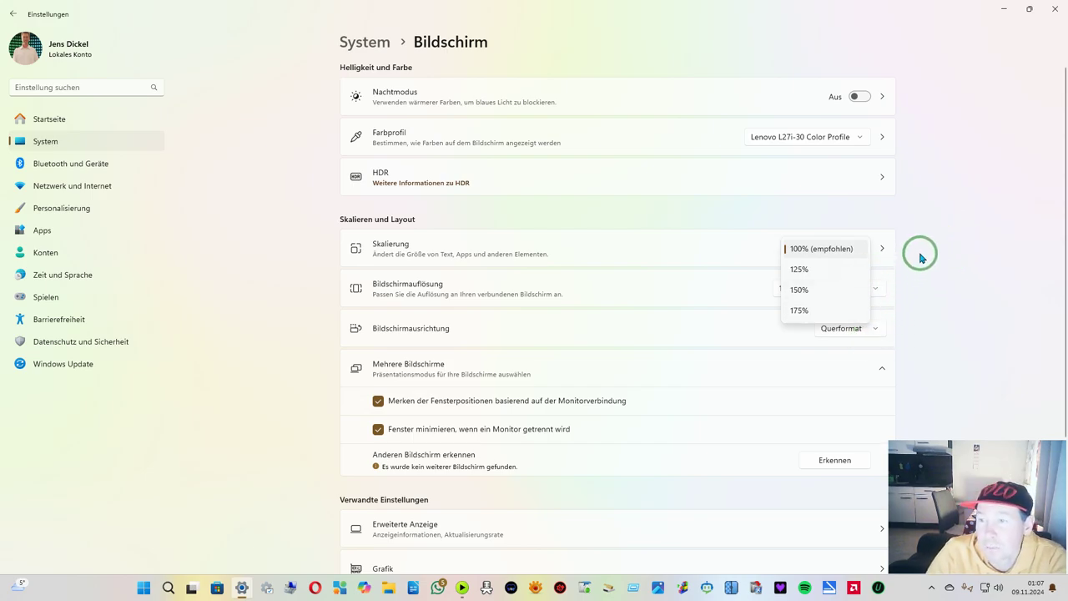
pyautogui.click(888, 250)
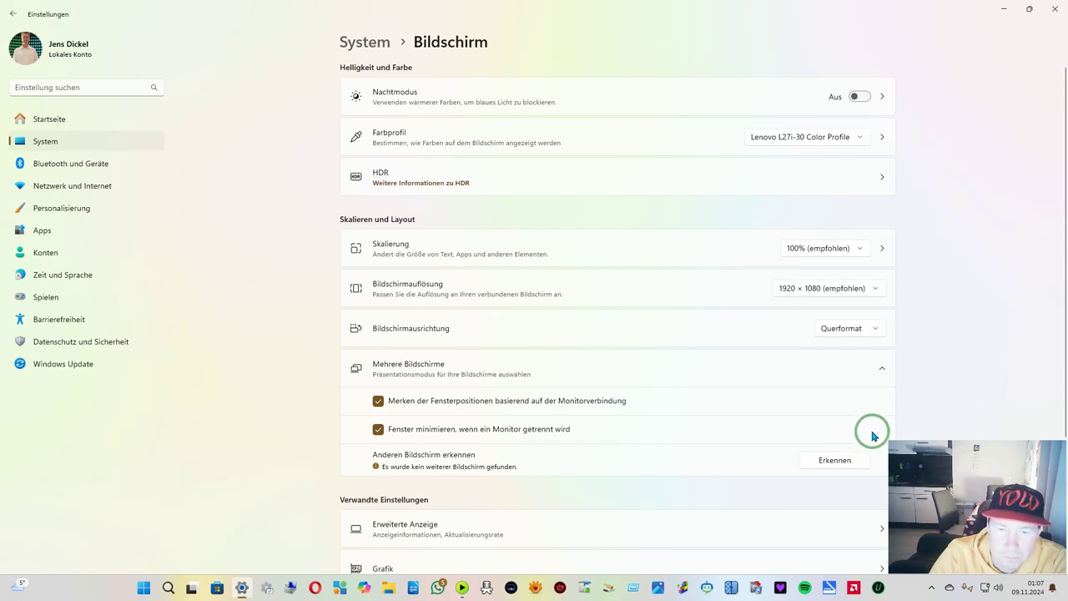
pyautogui.scroll(-3, 832, 440)
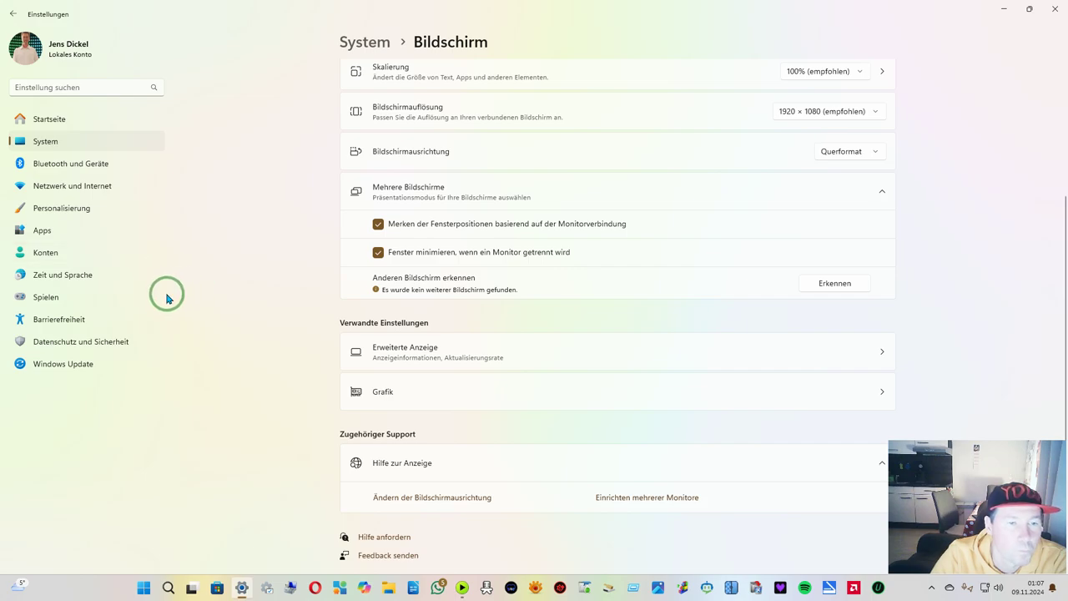
# Open Textgröße under Barrierefreiheit, increase the text size very slightly and apply it
pyautogui.click(106, 321)
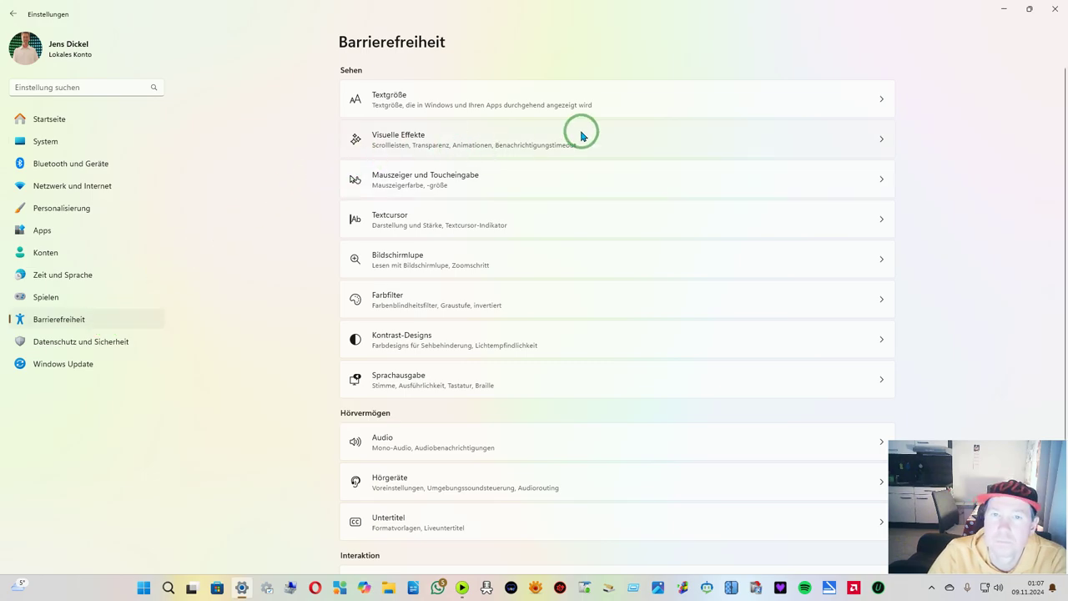
pyautogui.click(518, 102)
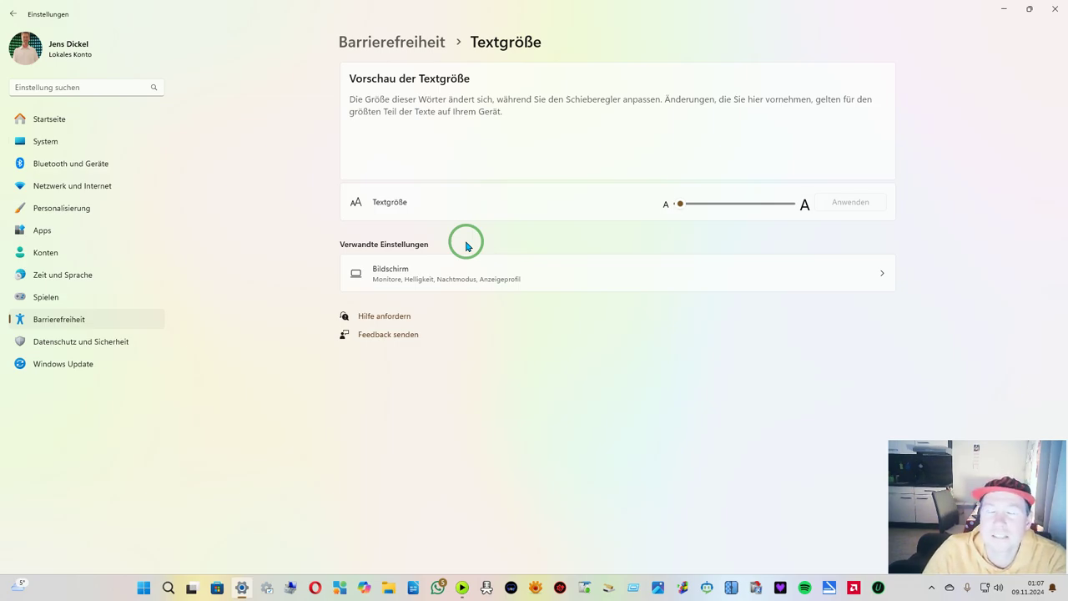
pyautogui.moveTo(683, 209); pyautogui.dragTo(681, 209)
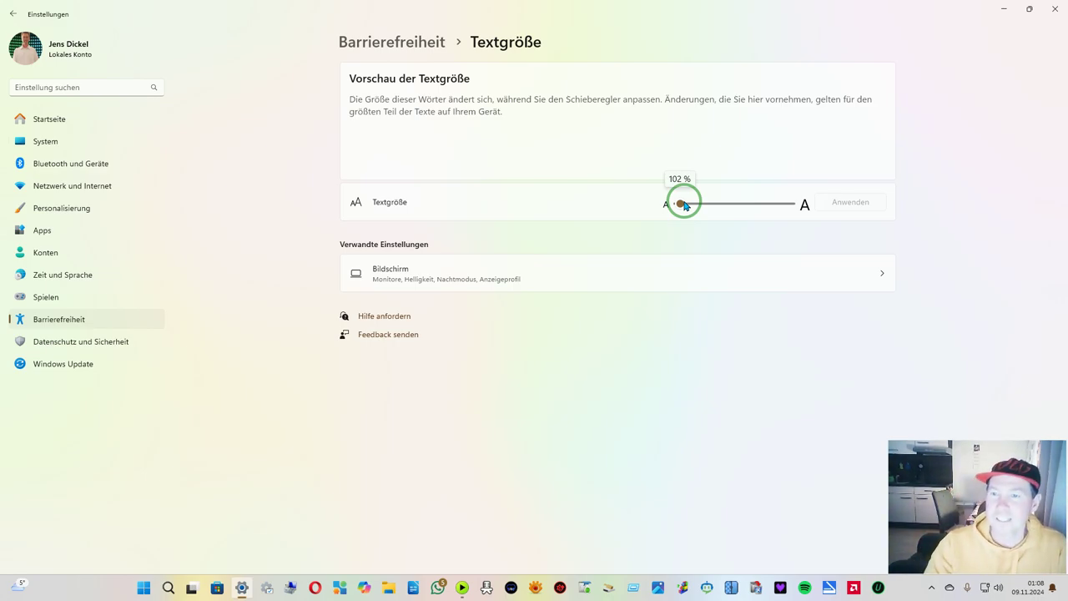
pyautogui.moveTo(685, 205)
pyautogui.mouseDown()
pyautogui.moveTo(672, 206)
pyautogui.moveTo(812, 215)
pyautogui.moveTo(681, 210)
pyautogui.mouseUp()
pyautogui.click(684, 209)
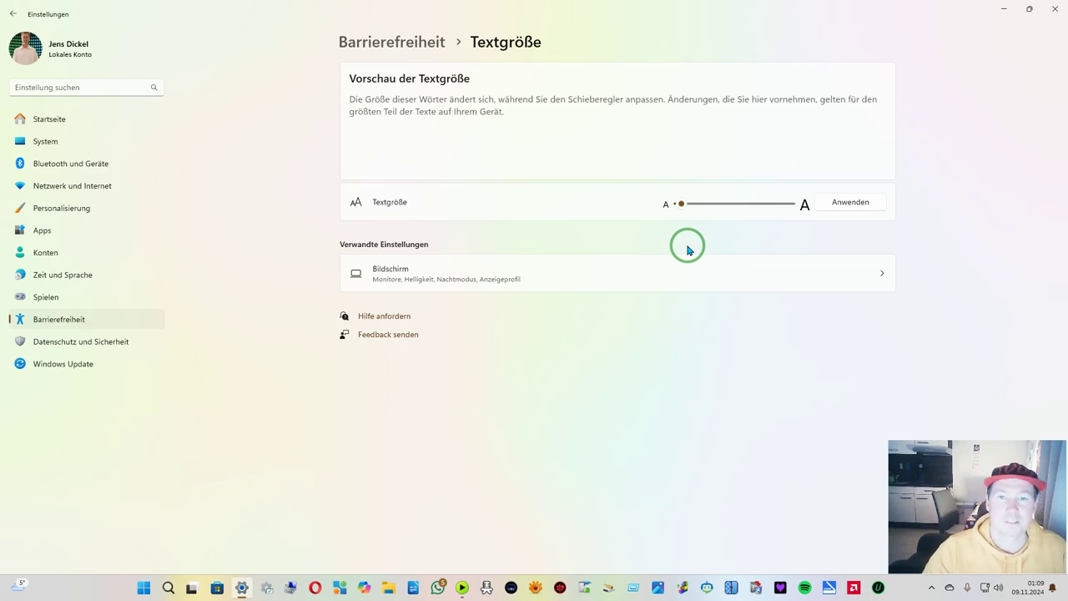
pyautogui.click(869, 203)
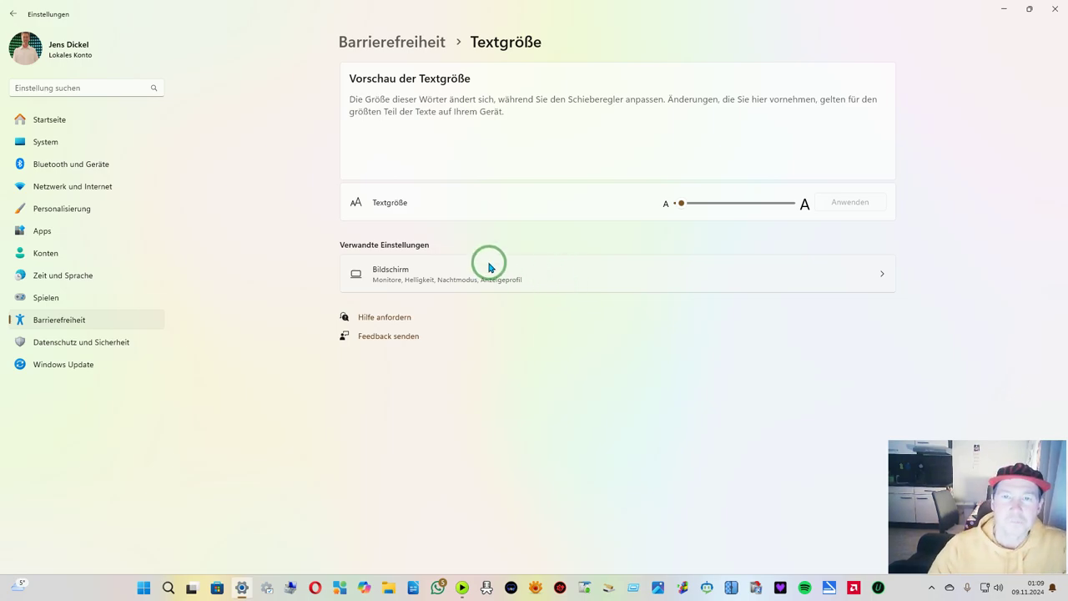
# View the Bildschirmlupe and Farbfilter pages under Barrierefreiheit and return to the Barrierefreiheit overview
pyautogui.click(398, 45)
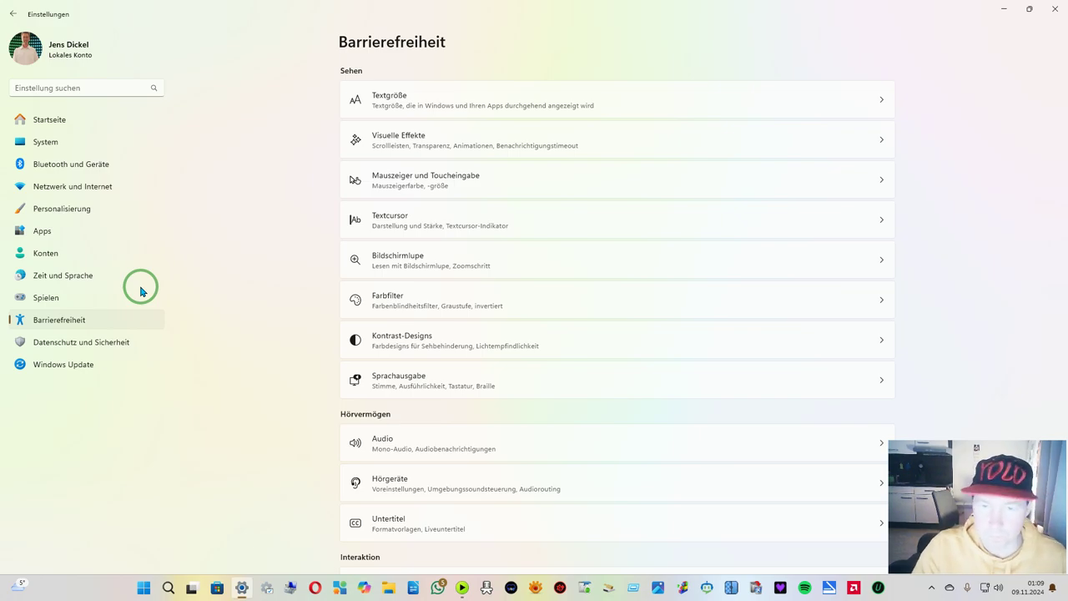
pyautogui.click(412, 259)
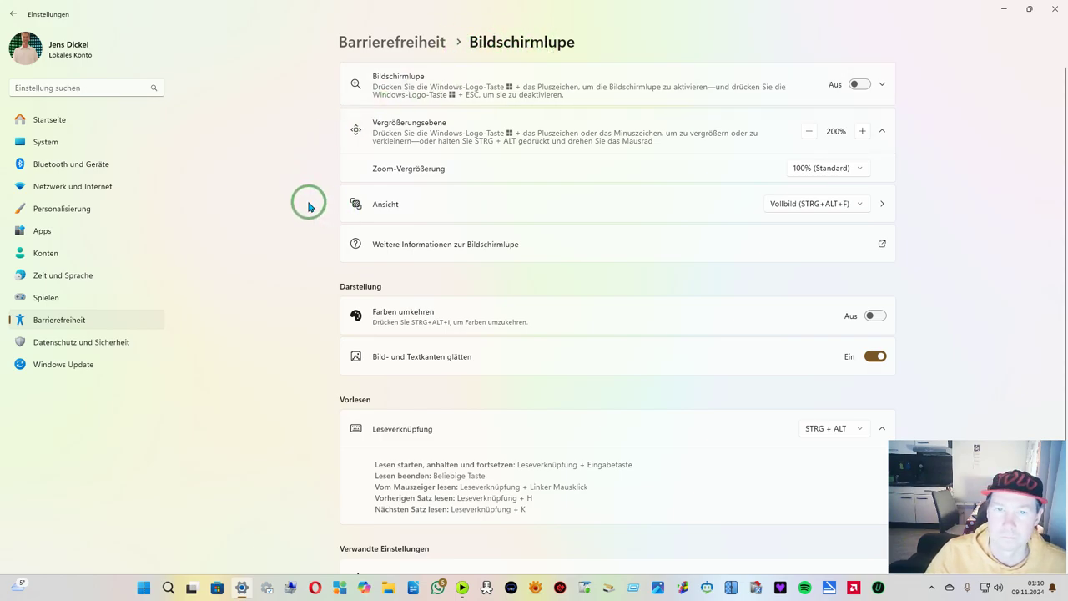
pyautogui.hotkey('alt', 'Left')
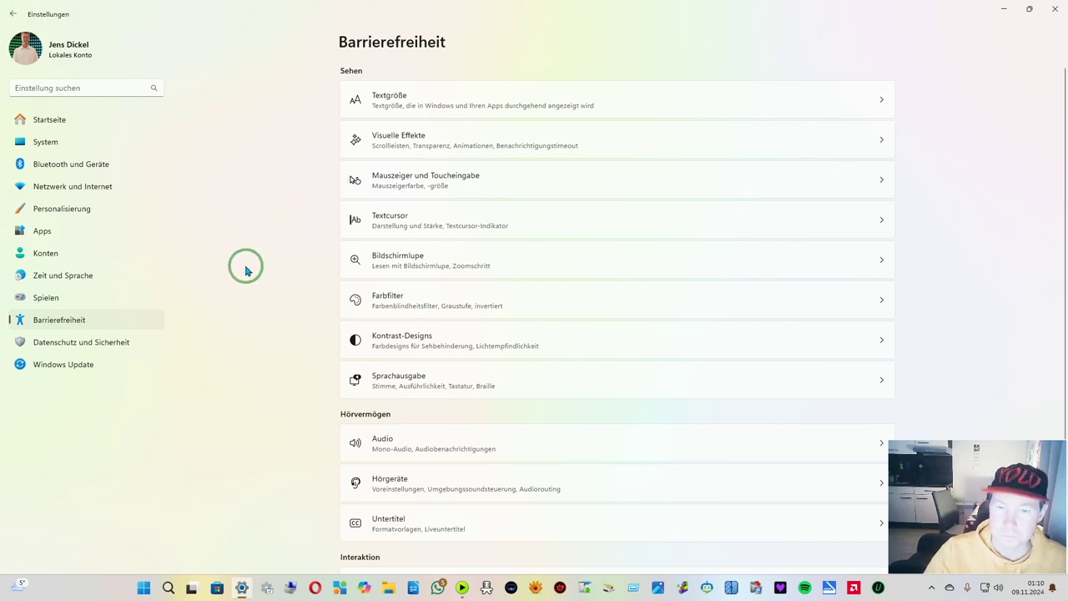
pyautogui.click(419, 304)
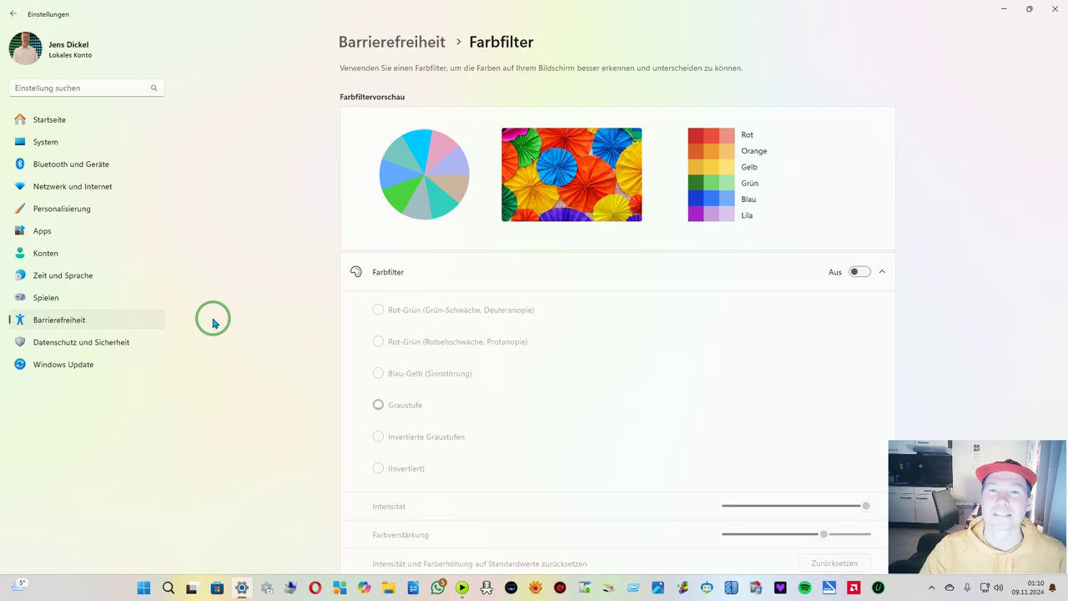
pyautogui.click(423, 44)
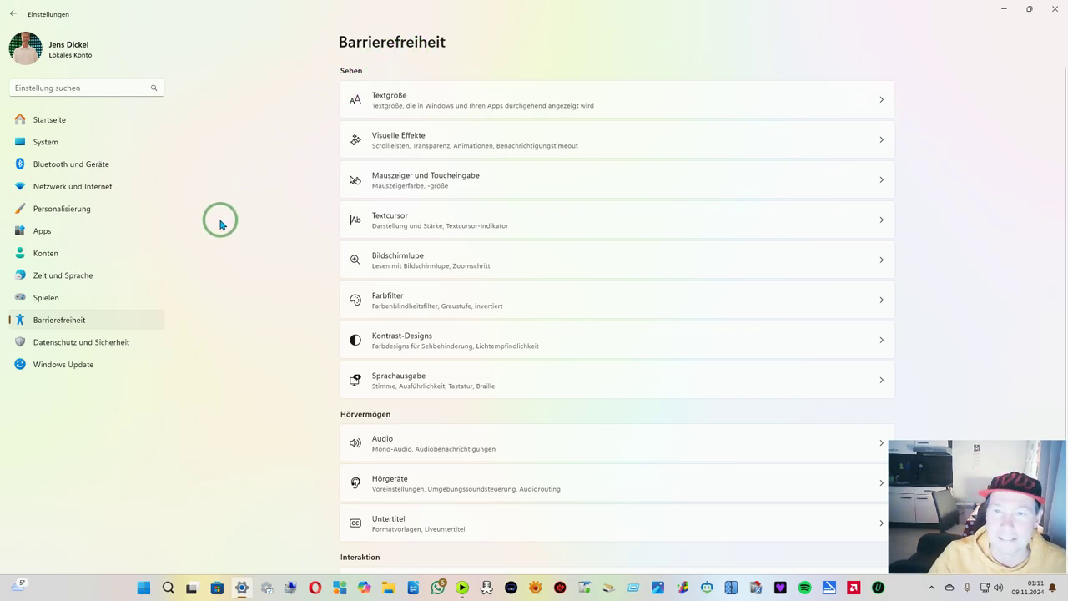
# Open Sprachausgabe under Barrierefreiheit and view the voices available for Eine Stimme auswählen
pyautogui.click(478, 386)
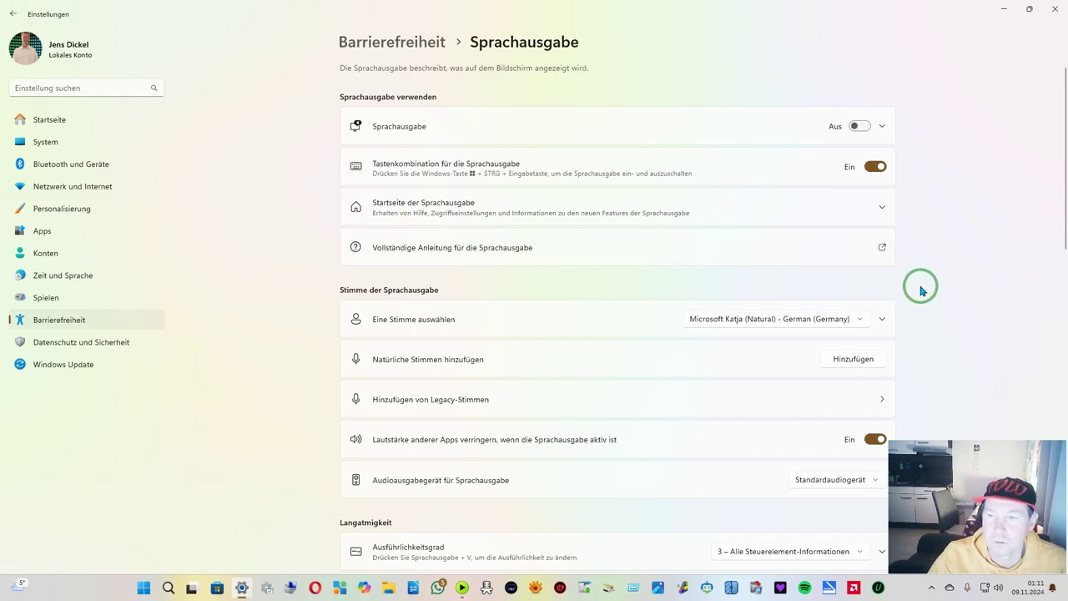
pyautogui.click(860, 323)
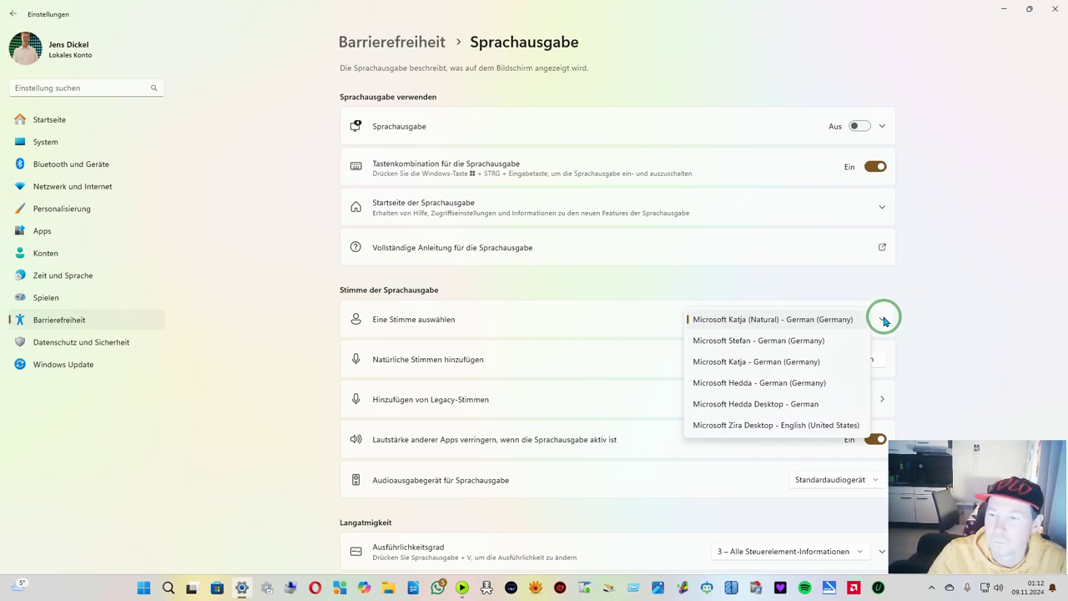
# Check which German natural voices are available to add for the Narrator, and cancel without installing one
pyautogui.click(882, 322)
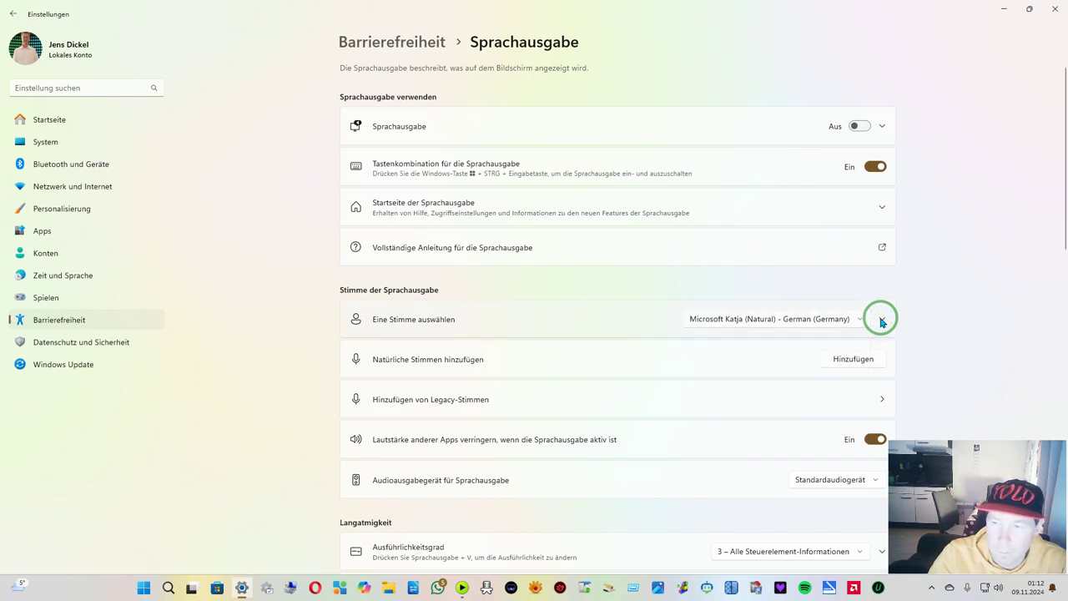
pyautogui.click(853, 359)
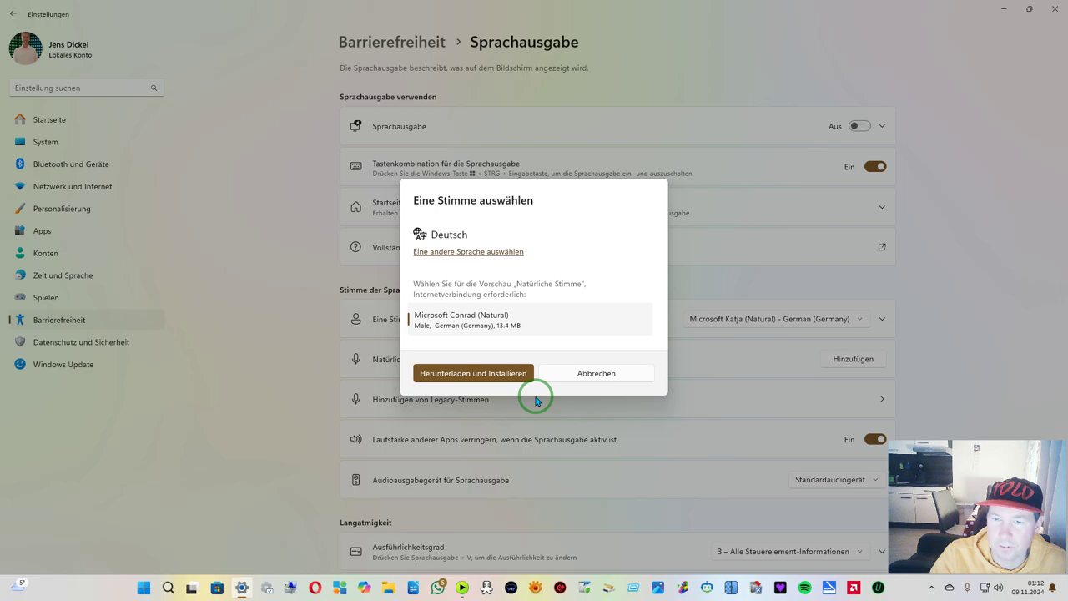
pyautogui.click(573, 375)
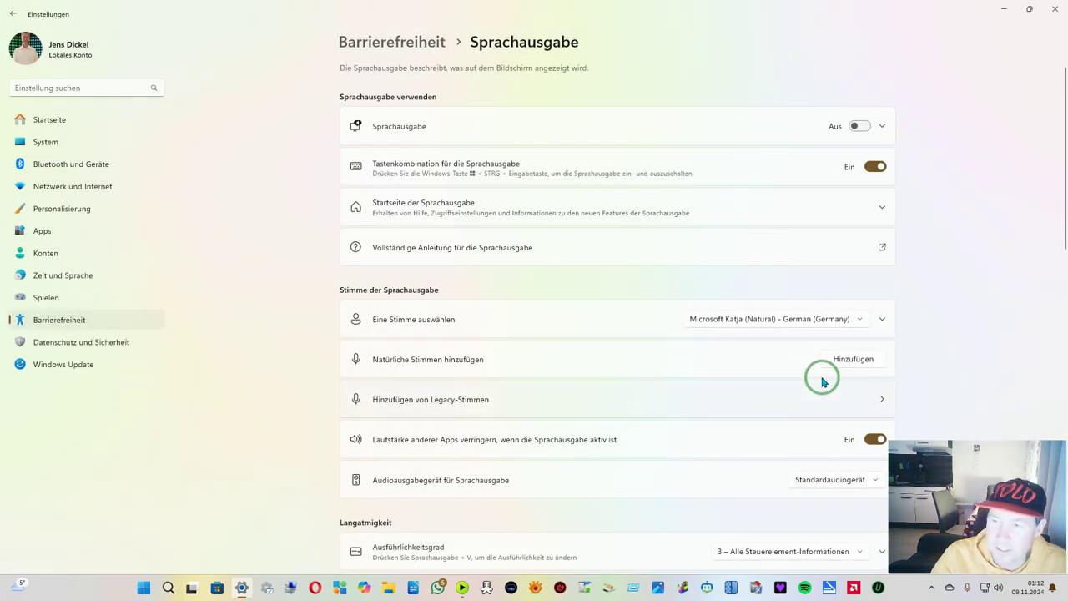
# Browse the languages offered for natural voices, choose Deutsch to view its voices, and cancel without downloading
pyautogui.click(849, 357)
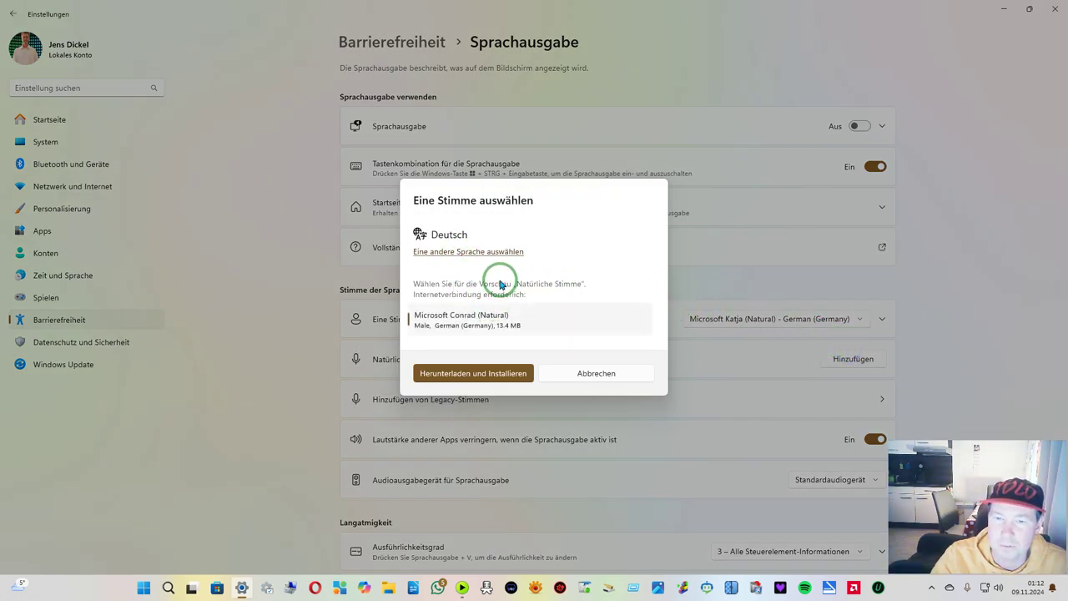
pyautogui.click(500, 252)
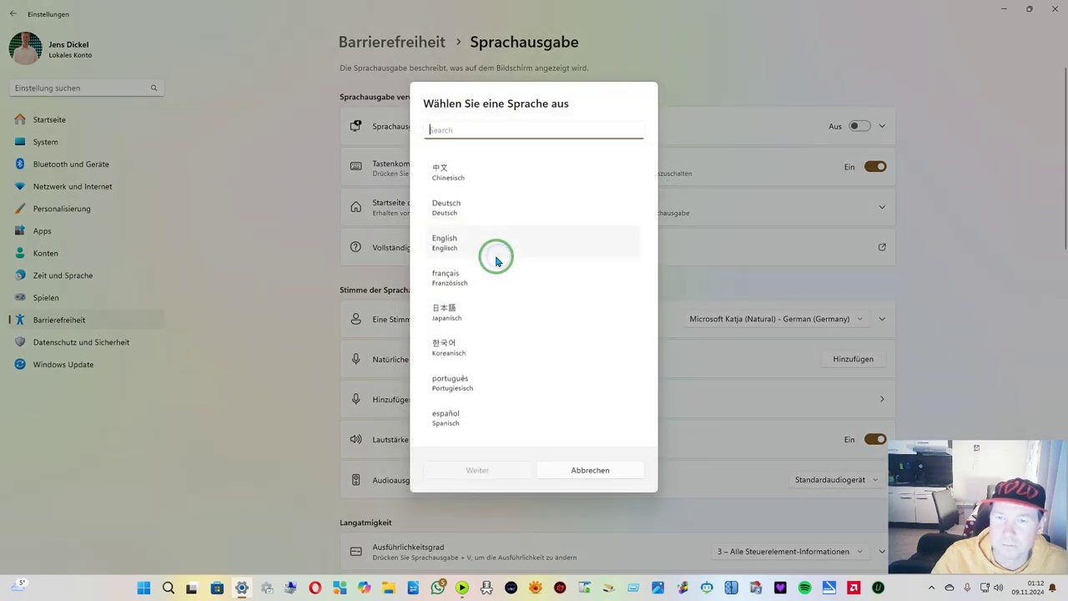
pyautogui.click(545, 206)
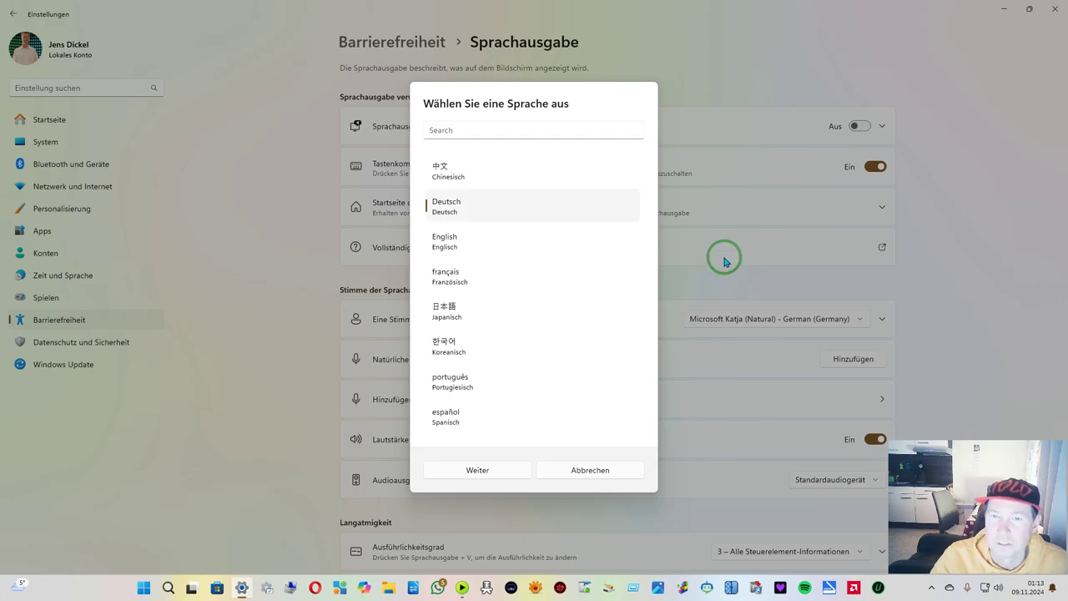
pyautogui.click(464, 470)
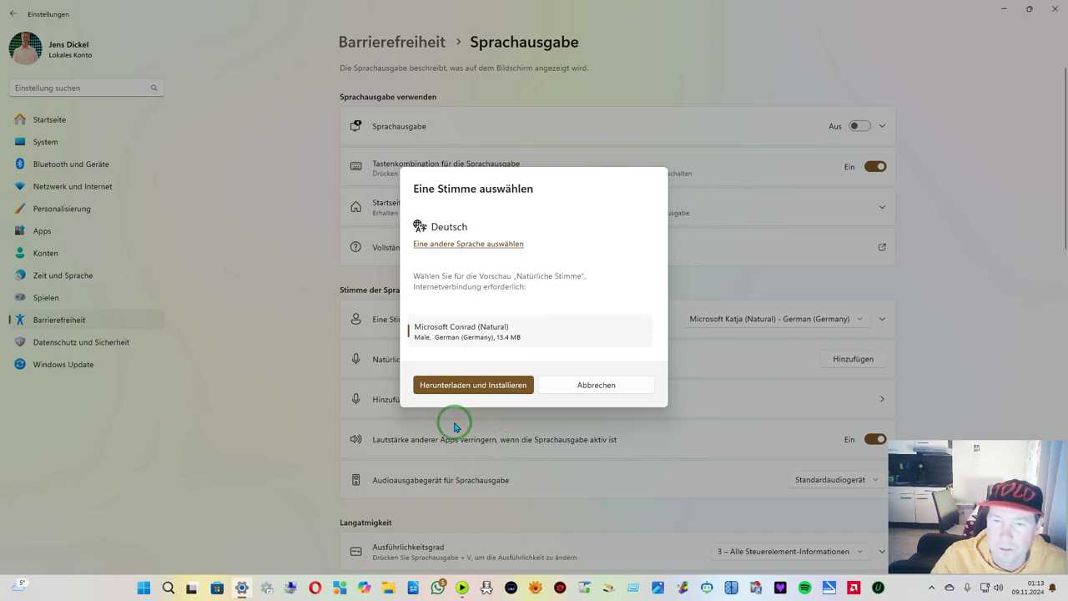
pyautogui.click(581, 383)
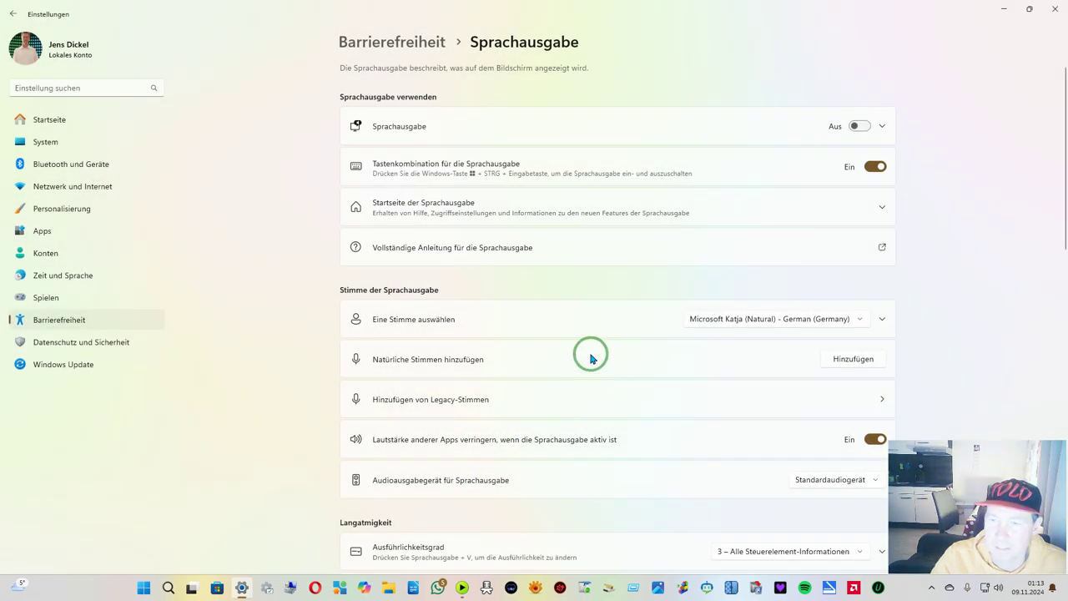
# Try Microsoft Katja - German (Germany) as the Narrator voice and switch back to Microsoft Katja (Natural)
pyautogui.click(728, 316)
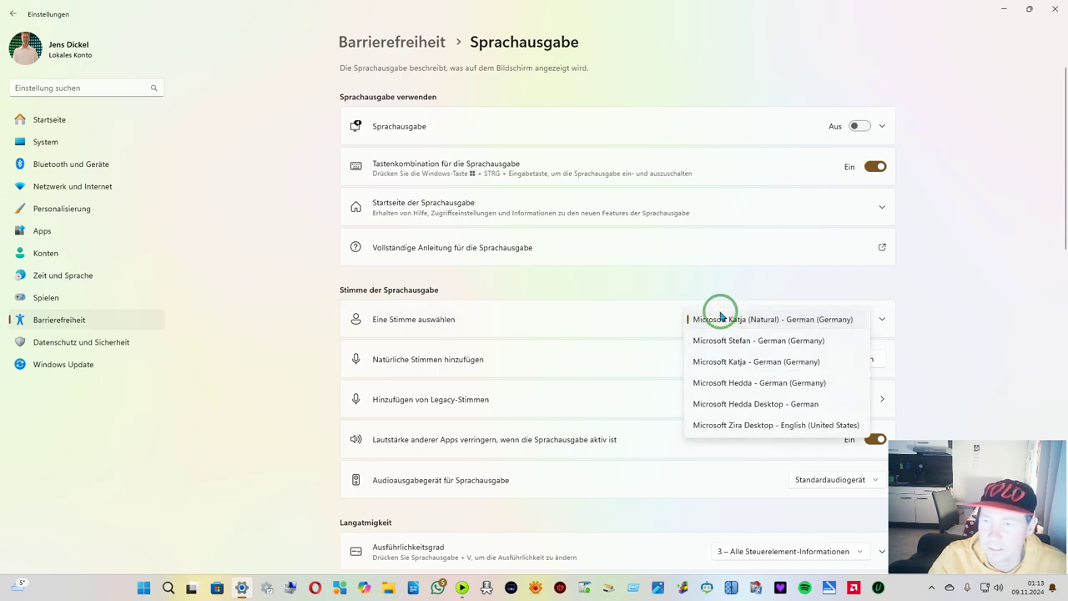
pyautogui.click(729, 361)
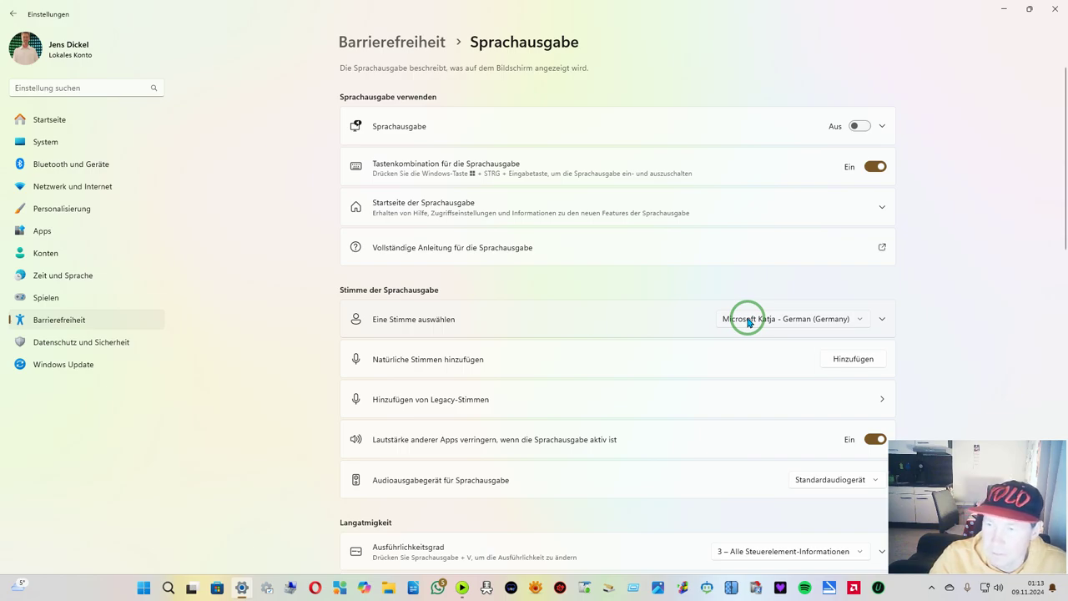
pyautogui.click(749, 322)
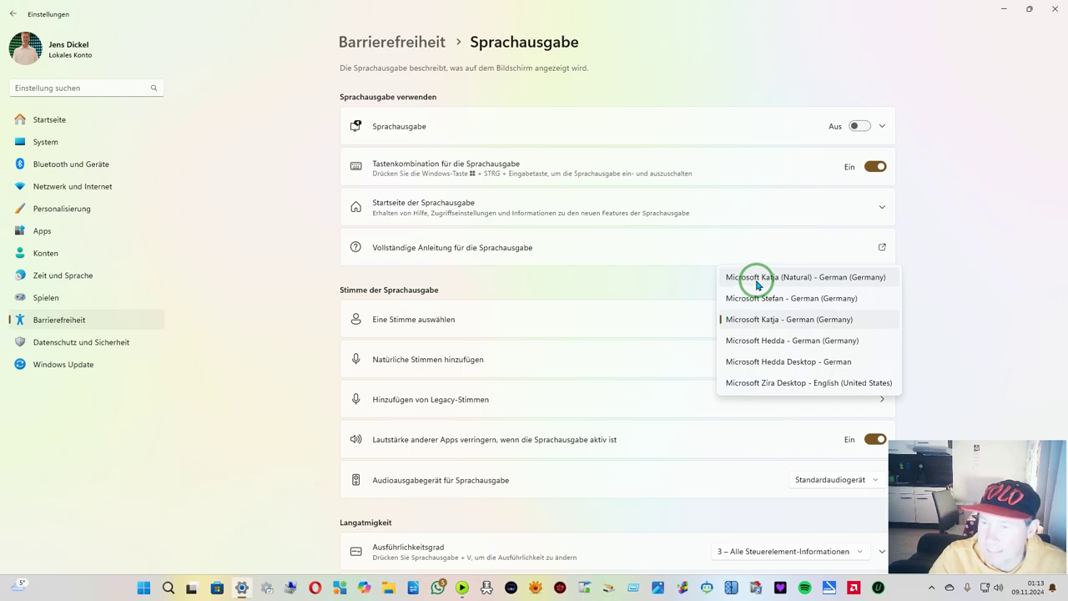
pyautogui.click(757, 284)
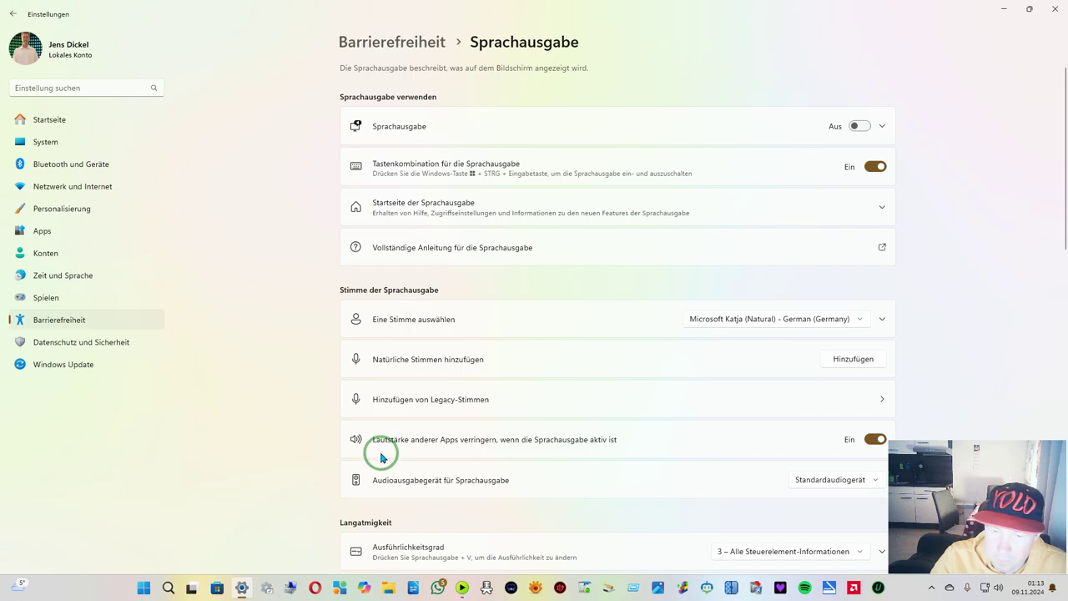
# Review the remaining Narrator settings down to data and services, and close the Settings window
pyautogui.scroll(-3, 360, 420)
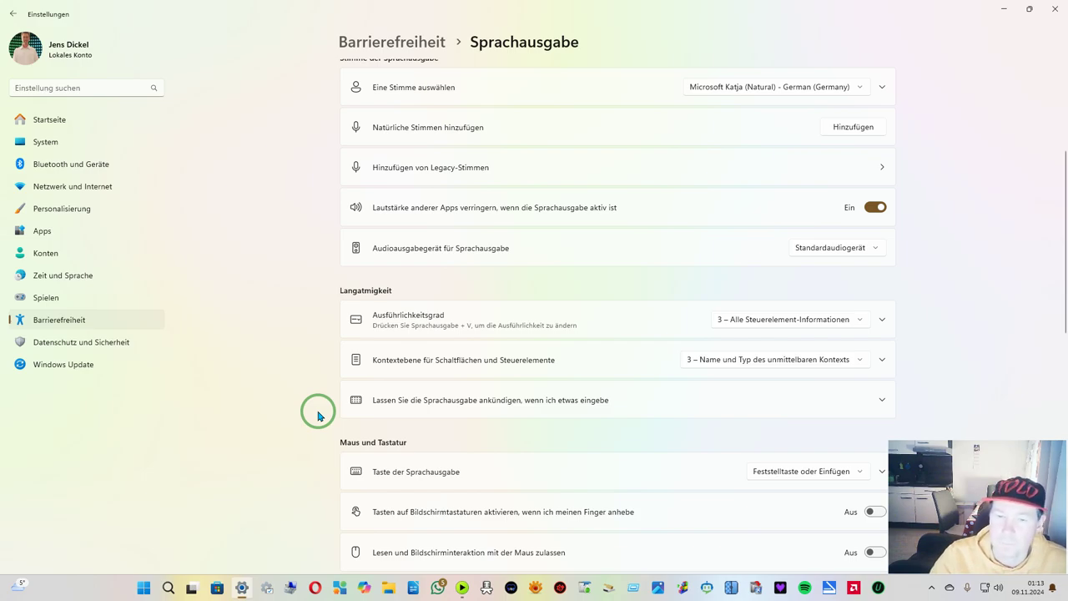
pyautogui.scroll(-4, 318, 415)
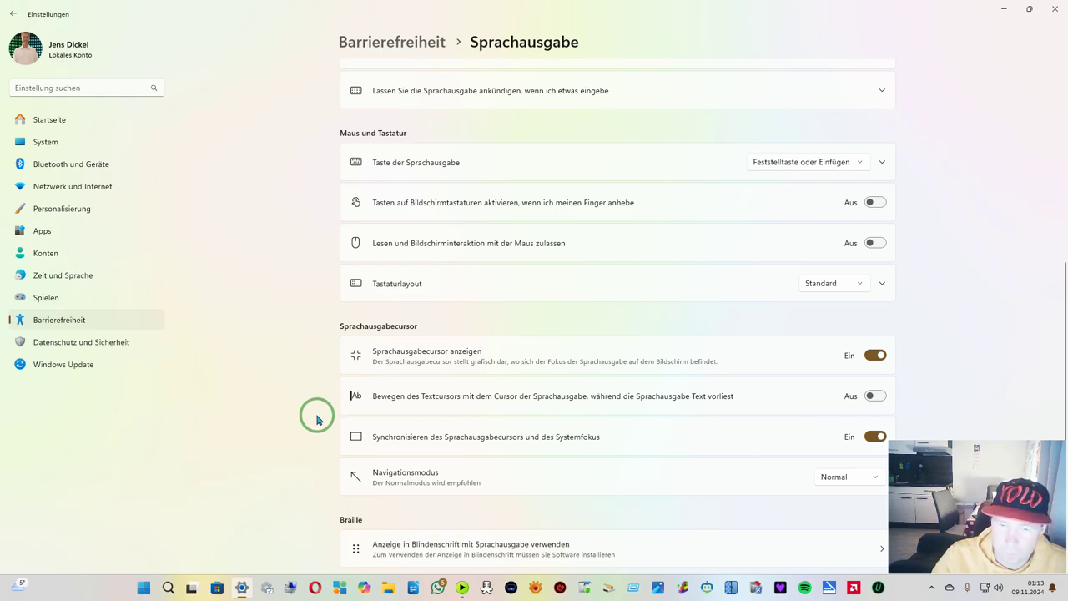
pyautogui.scroll(-2, 318, 420)
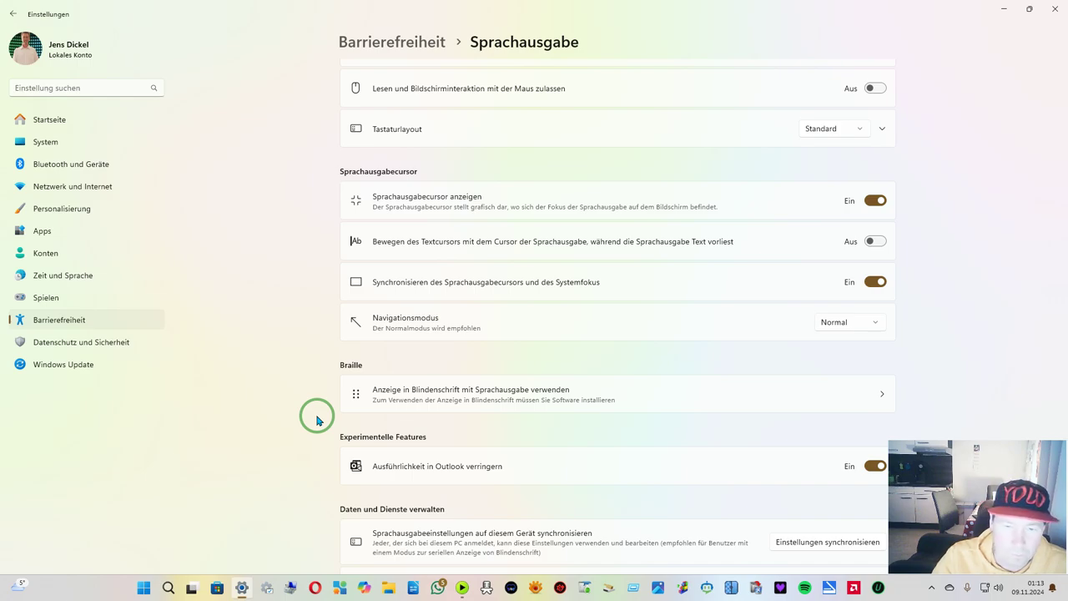
pyautogui.scroll(-2, 317, 420)
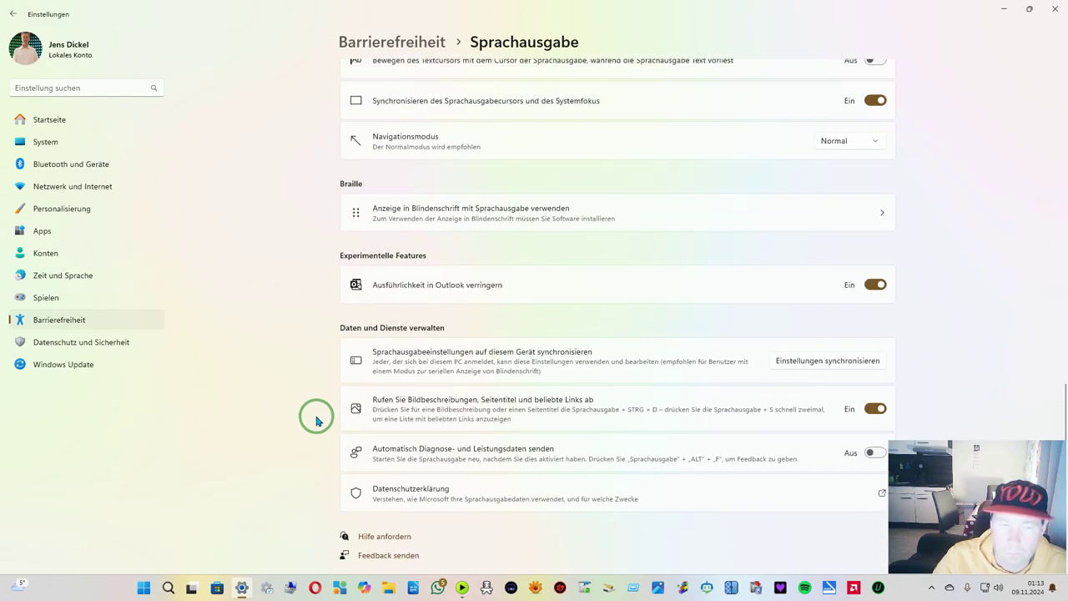
pyautogui.click(1054, 10)
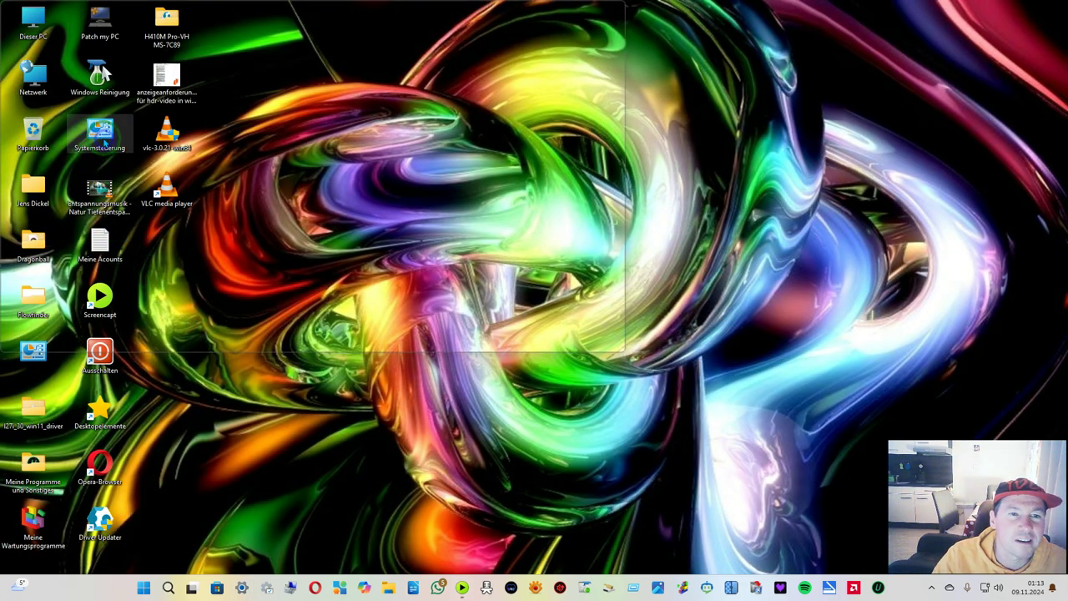
# Open the Control Panel from the desktop and bring up its Sound settings
pyautogui.doubleClick(100, 134)
pyautogui.moveTo(633, 72); pyautogui.dragTo(495, 60)
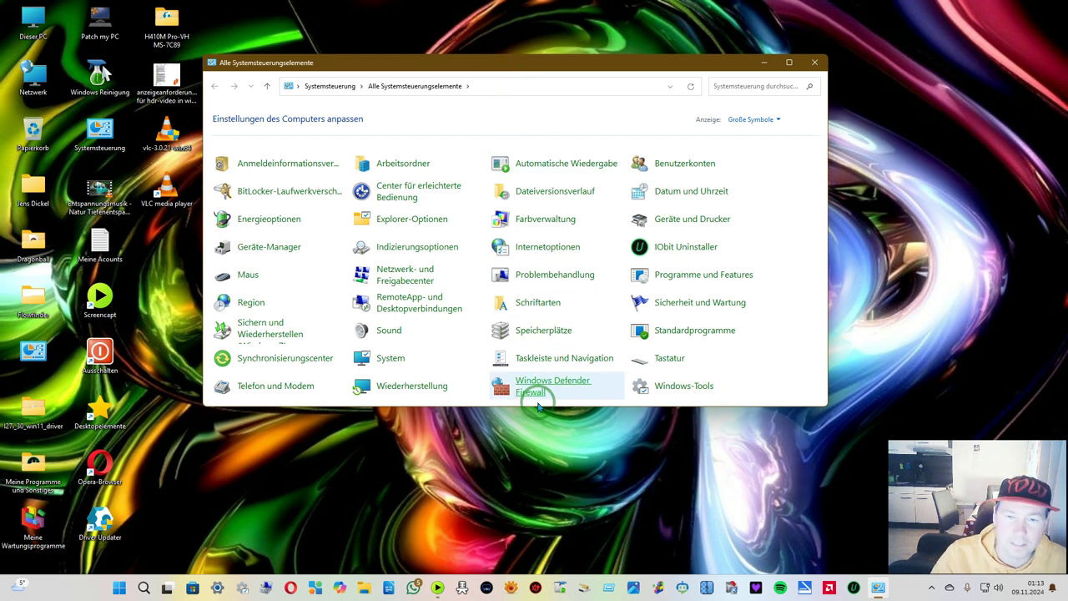
pyautogui.click(385, 331)
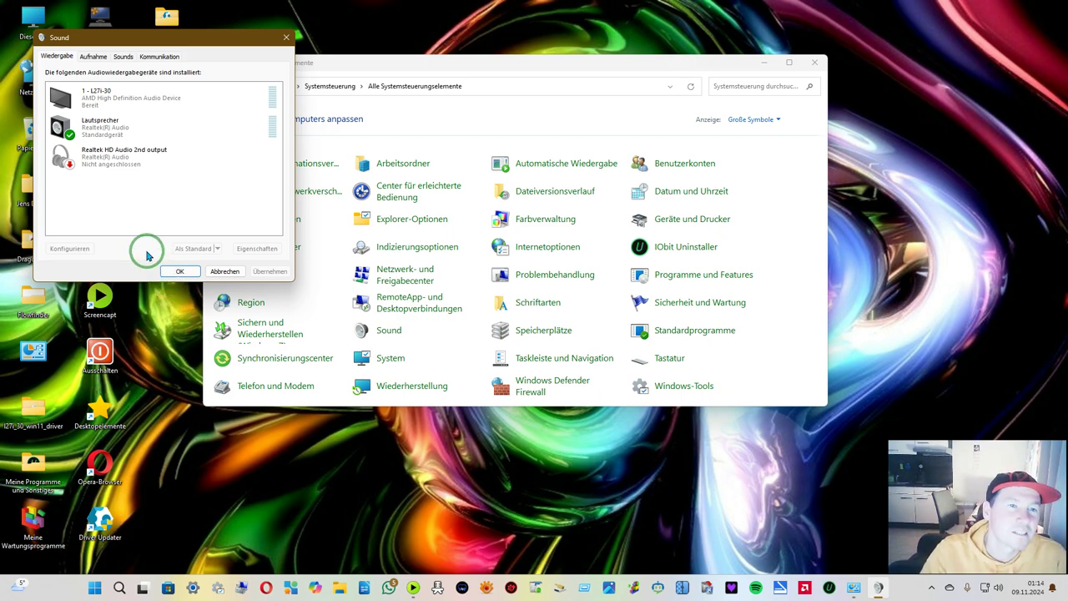
# Open the properties of the Realtek Lautsprecher playback device and view its volume levels
pyautogui.click(100, 127)
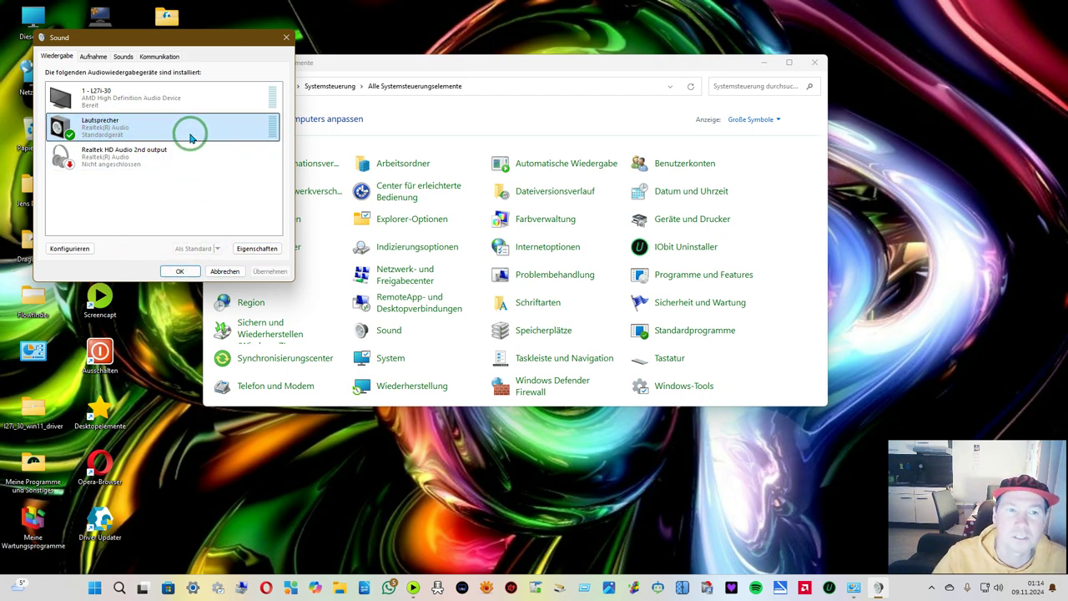
pyautogui.click(256, 248)
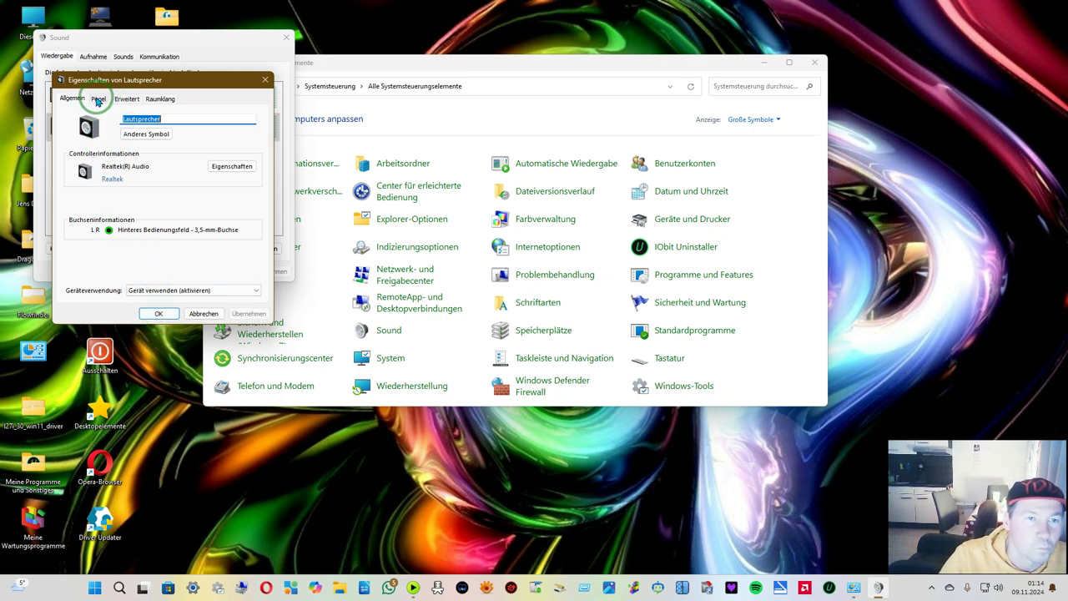
pyautogui.click(97, 99)
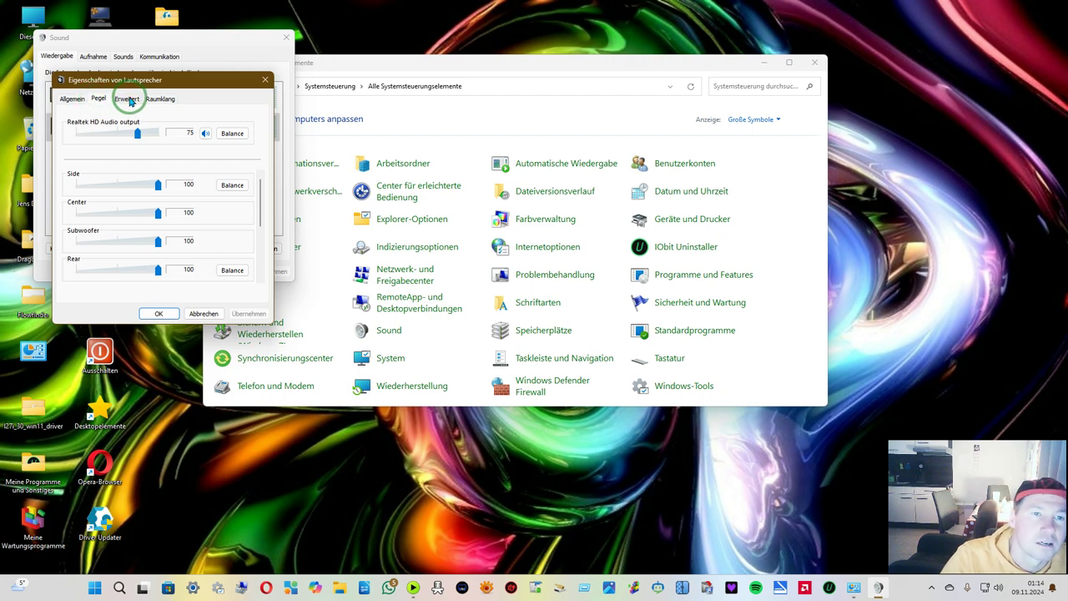
# Select 24 Bit, 192000 Hz (Studioqualität) as the speakers' default format and play the test sound
pyautogui.click(127, 99)
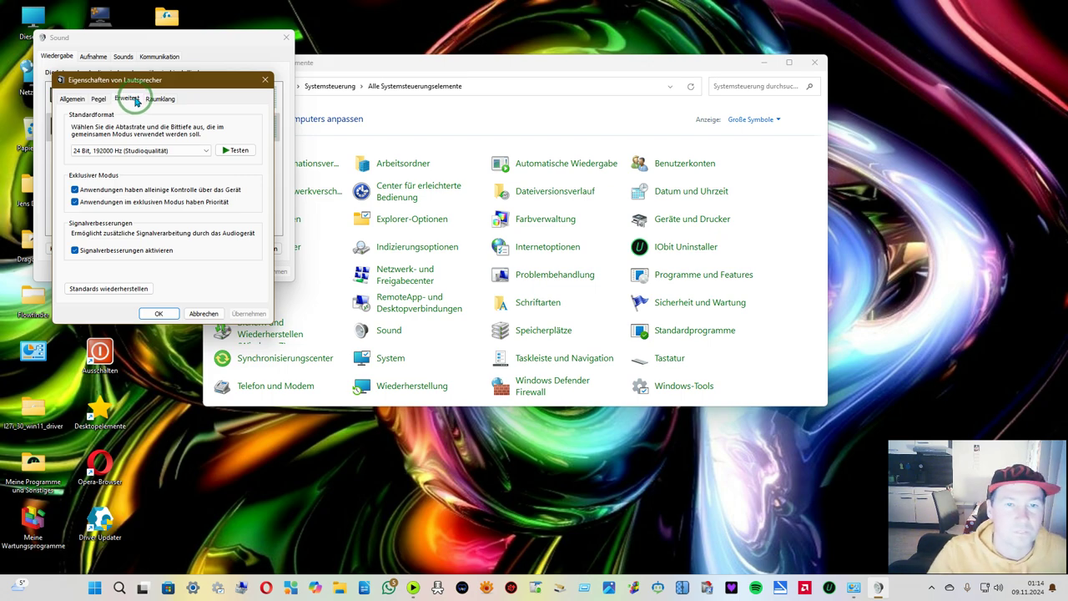
pyautogui.click(207, 150)
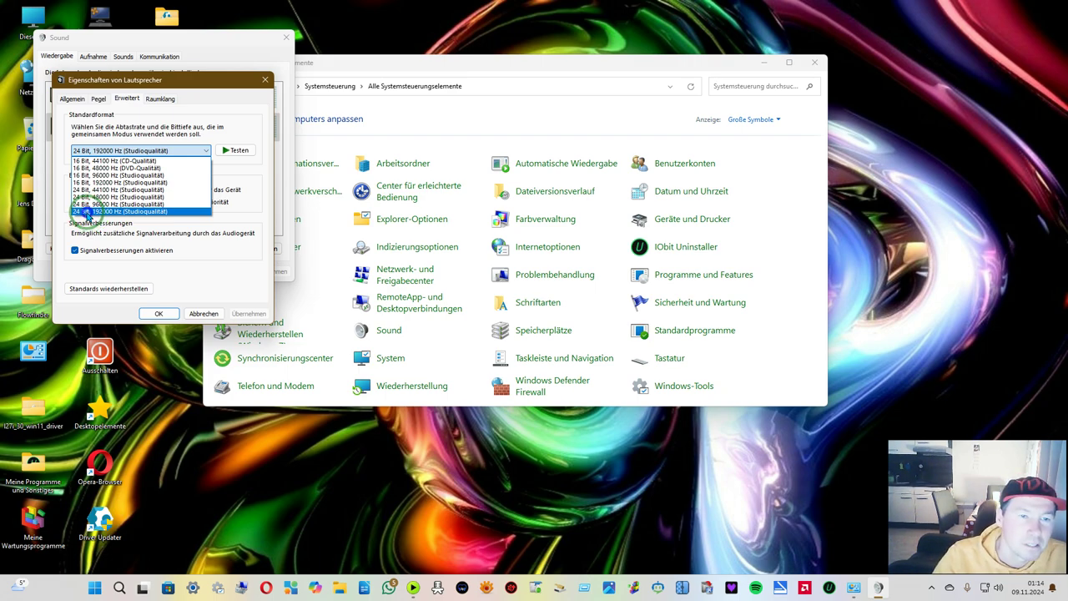
pyautogui.click(86, 212)
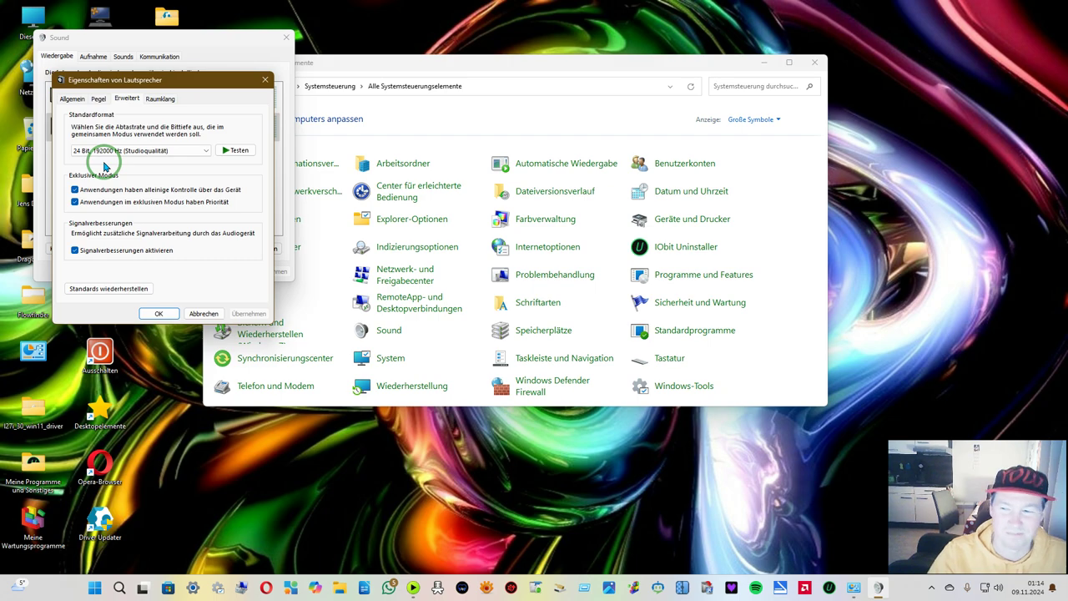
pyautogui.click(98, 151)
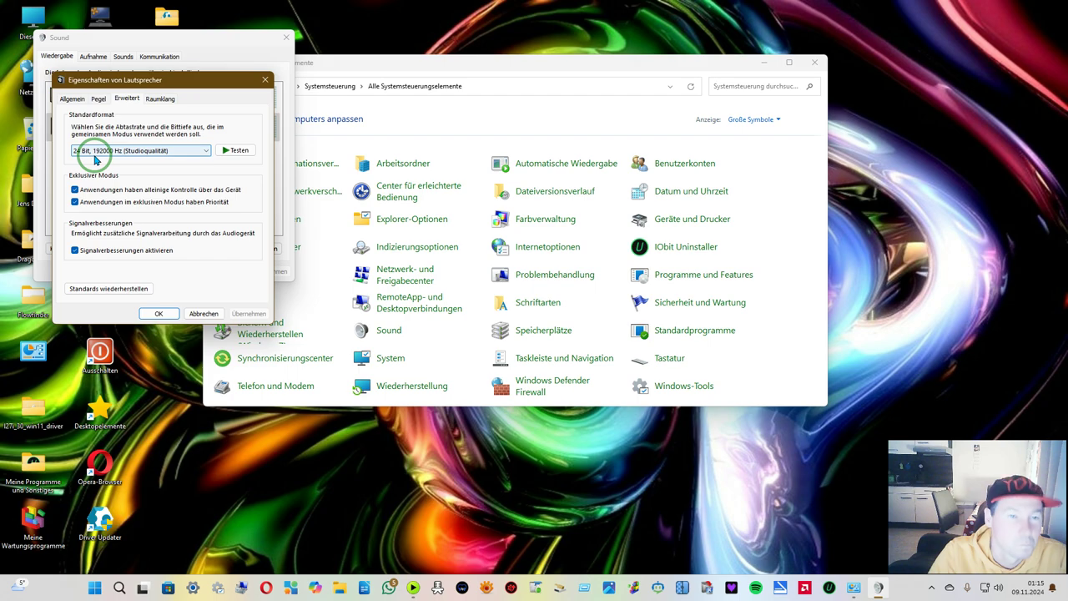
pyautogui.click(244, 149)
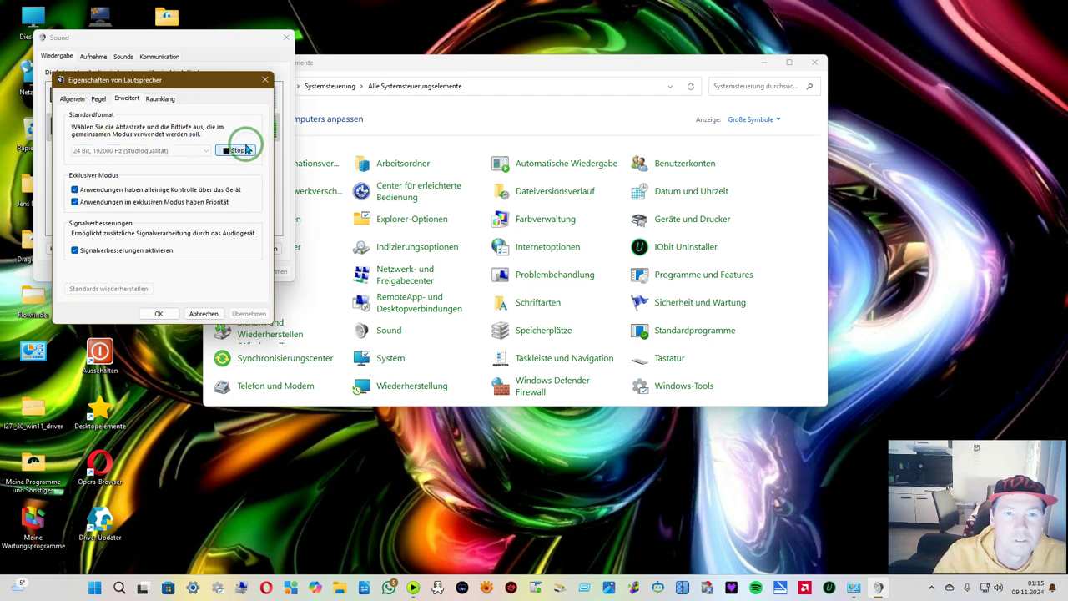
pyautogui.click(242, 150)
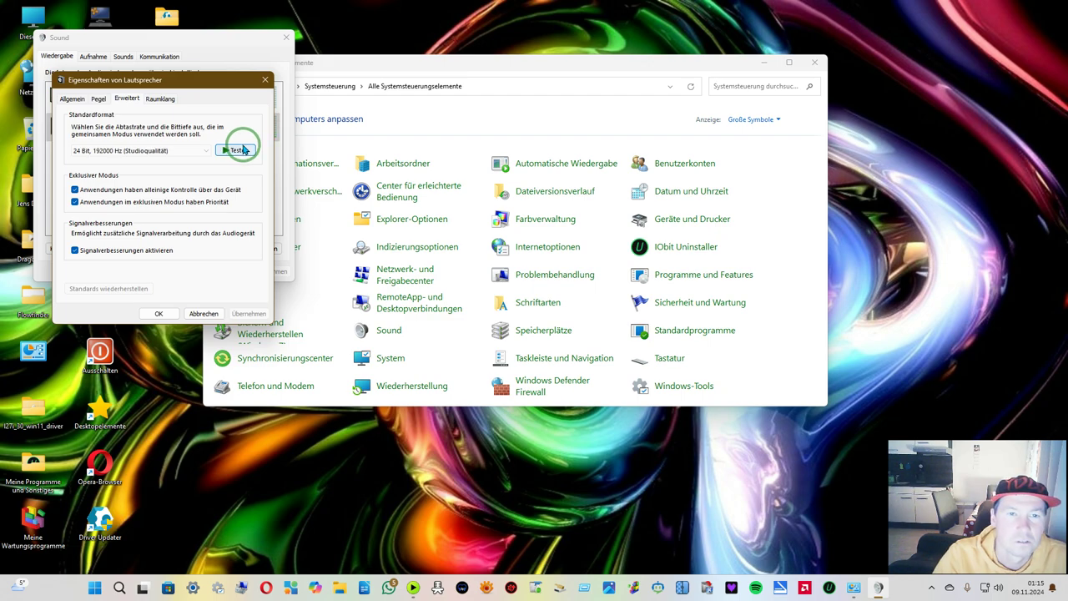
# Set the speakers' spatial sound format to Windows Sonic für Kopfhörer and apply it
pyautogui.click(162, 99)
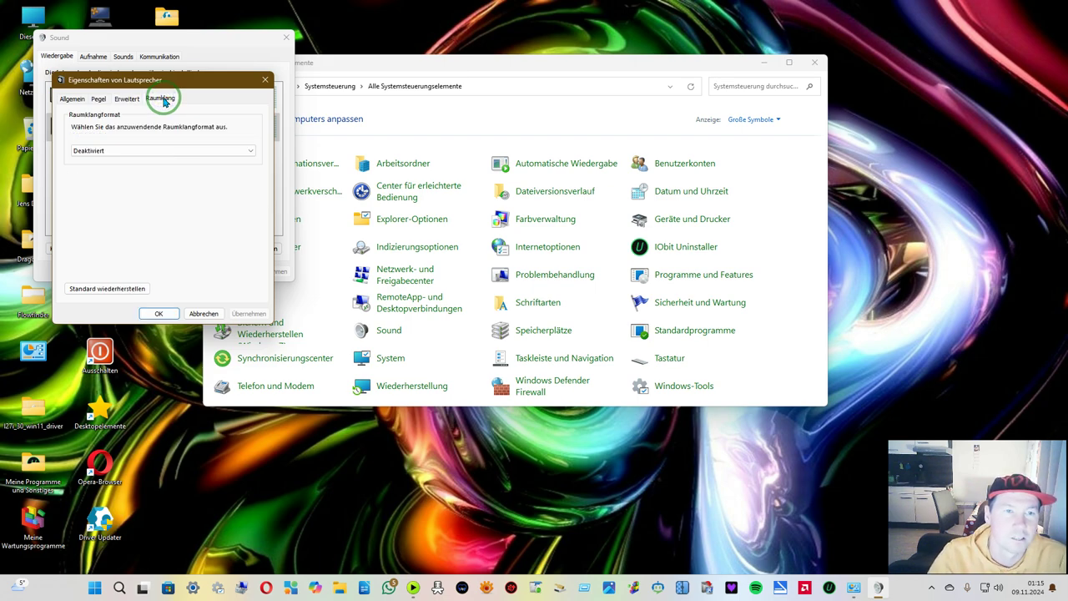
pyautogui.click(172, 149)
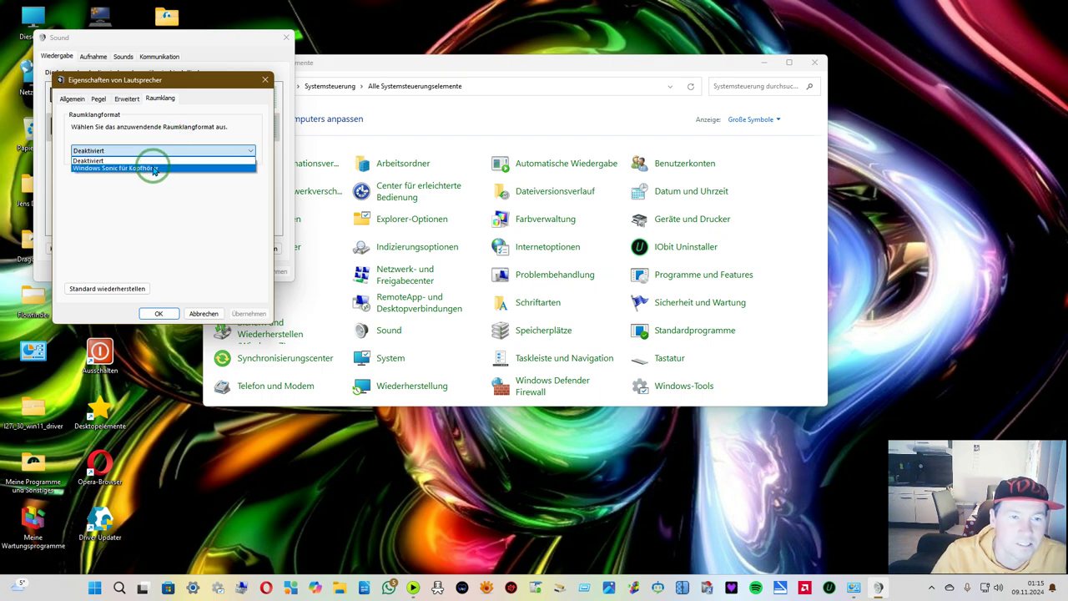
pyautogui.click(112, 169)
pyautogui.click(251, 313)
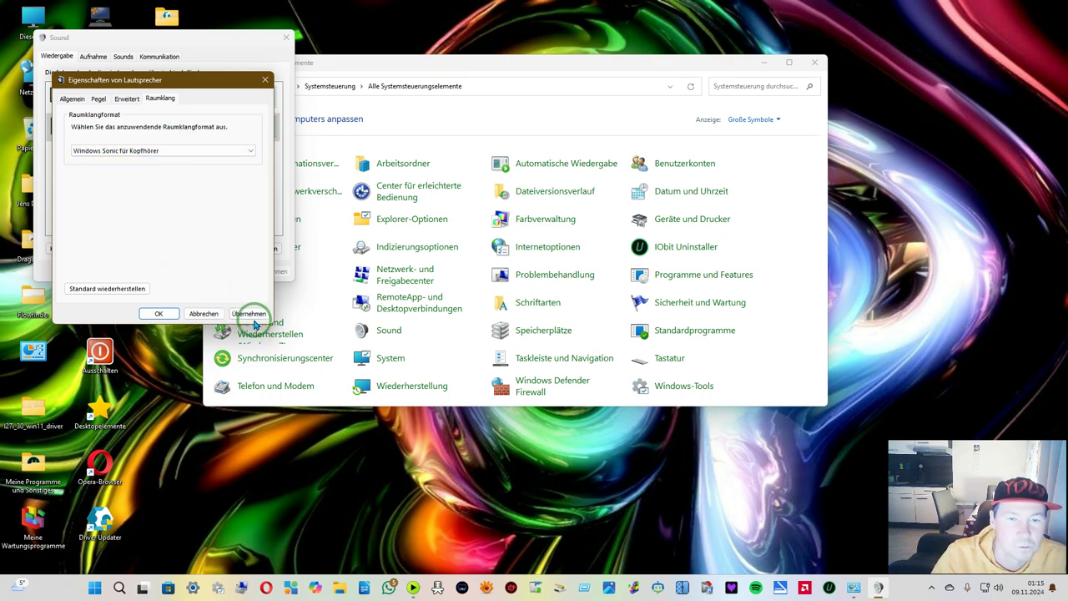
# Recheck the speakers' default format and the Realtek HD Audio output level
pyautogui.click(128, 99)
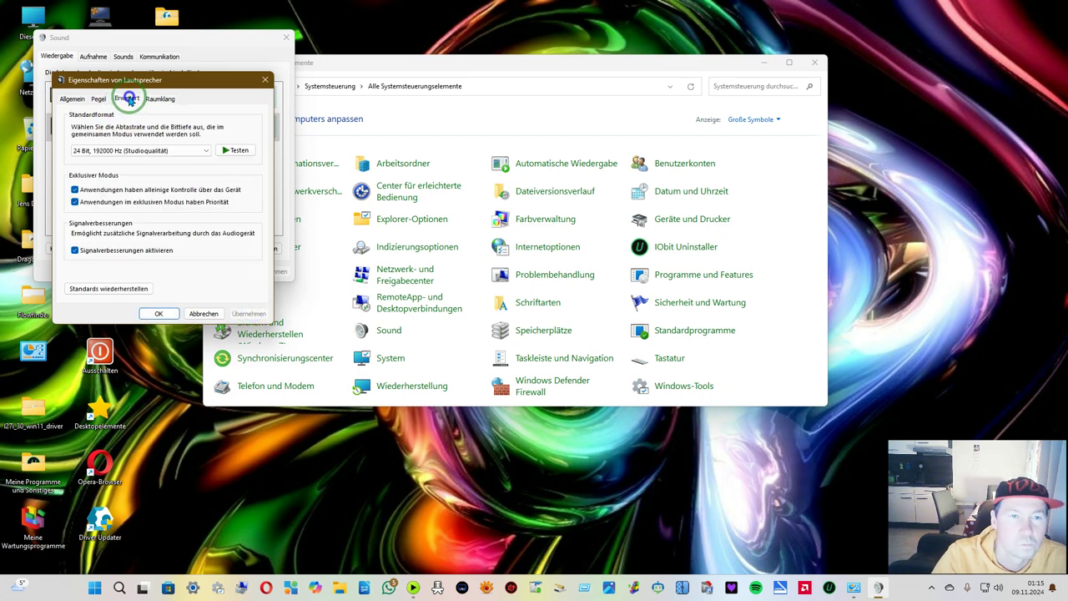
pyautogui.click(205, 150)
pyautogui.click(232, 129)
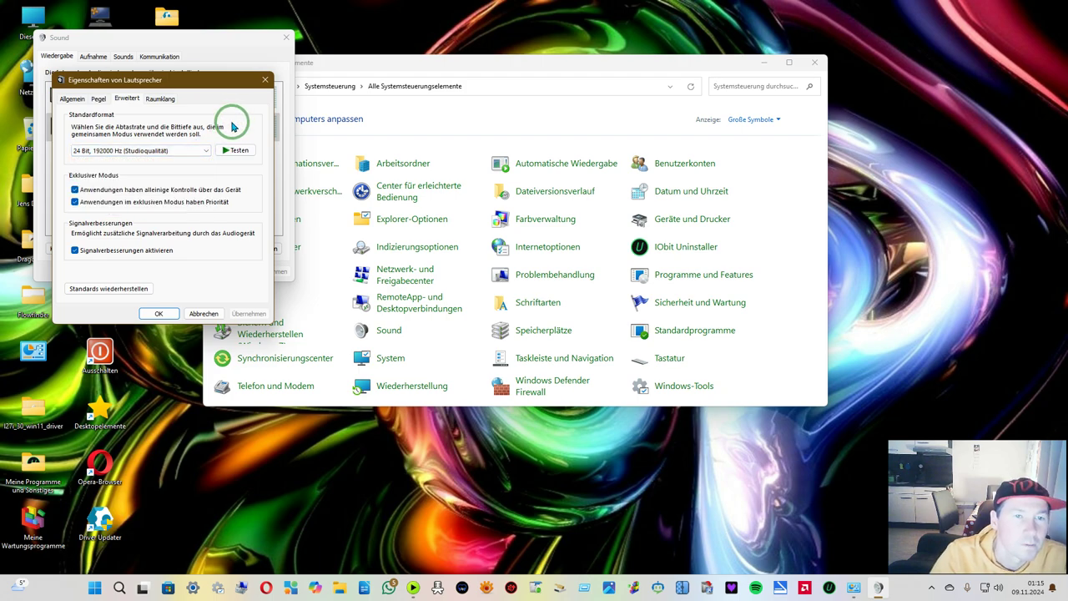
pyautogui.click(96, 98)
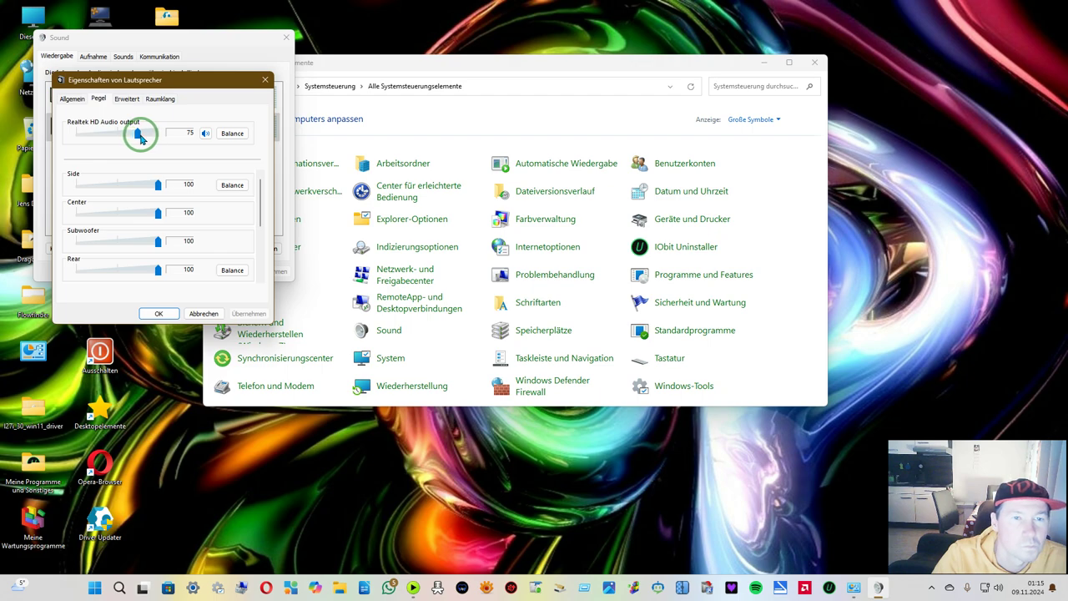
pyautogui.click(139, 136)
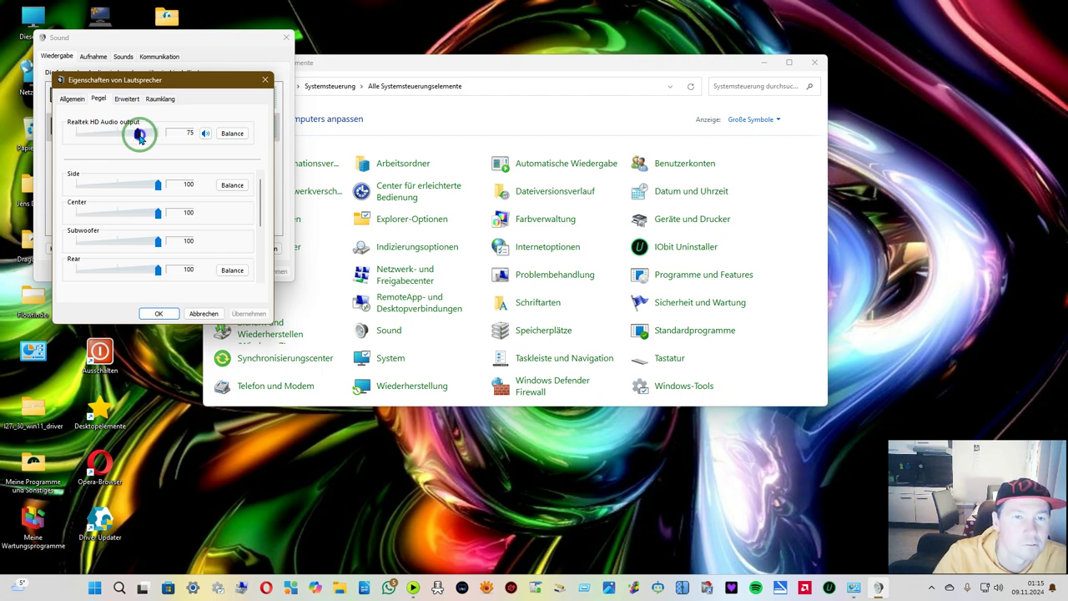
# Set the speakers' Realtek HD Audio output level to 80
pyautogui.moveTo(141, 138); pyautogui.dragTo(143, 139)
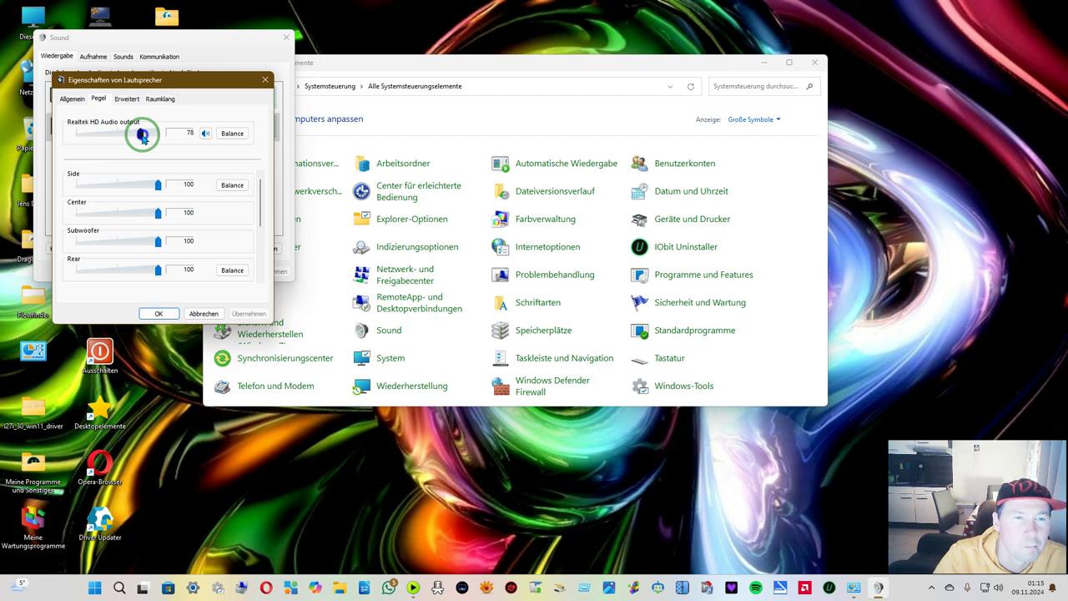
pyautogui.moveTo(143, 137); pyautogui.dragTo(143, 138)
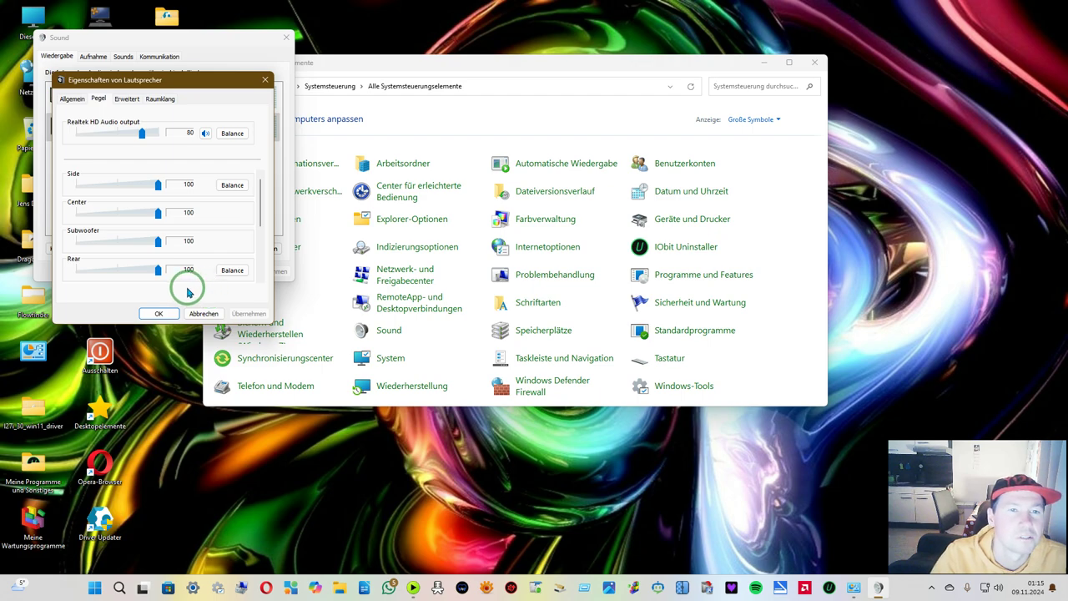
# Examine the Realtek(R) Audio controller's general, driver, details and events information, then return to the speakers' properties
pyautogui.click(72, 99)
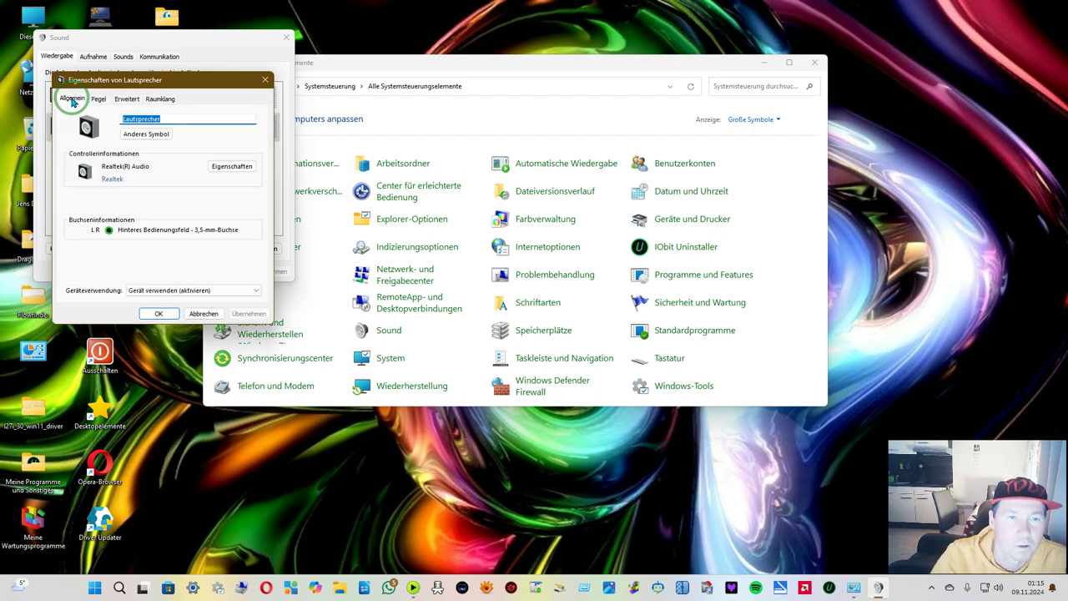
pyautogui.click(236, 169)
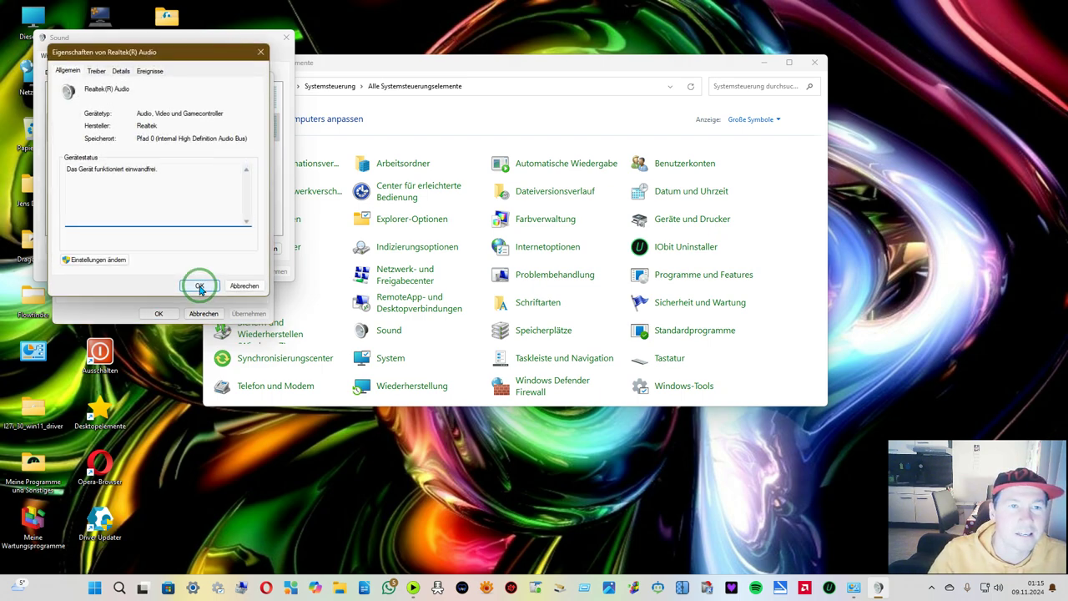
pyautogui.click(96, 71)
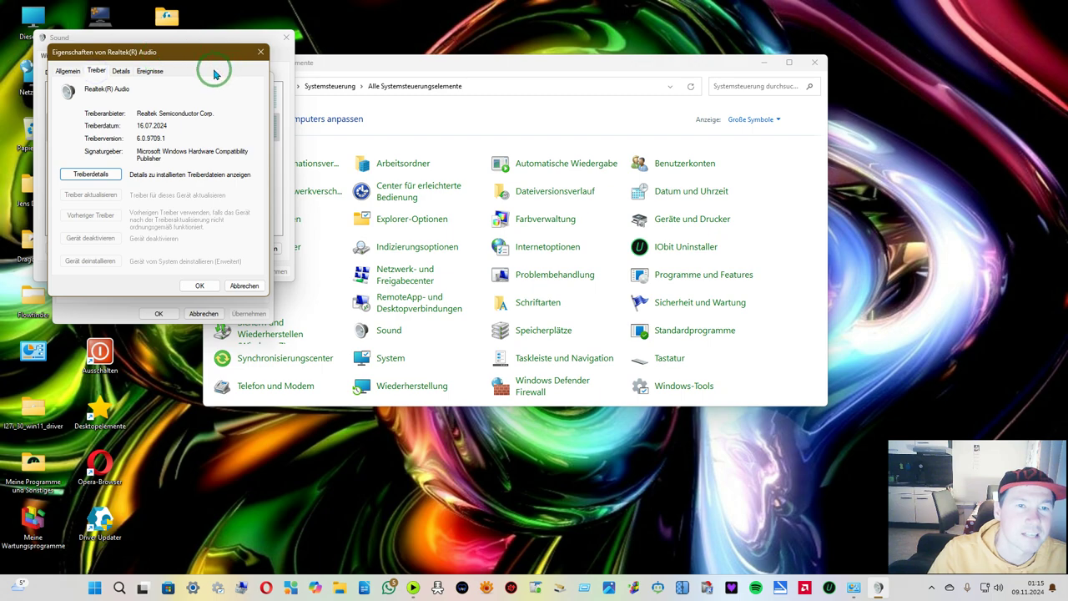
pyautogui.click(122, 71)
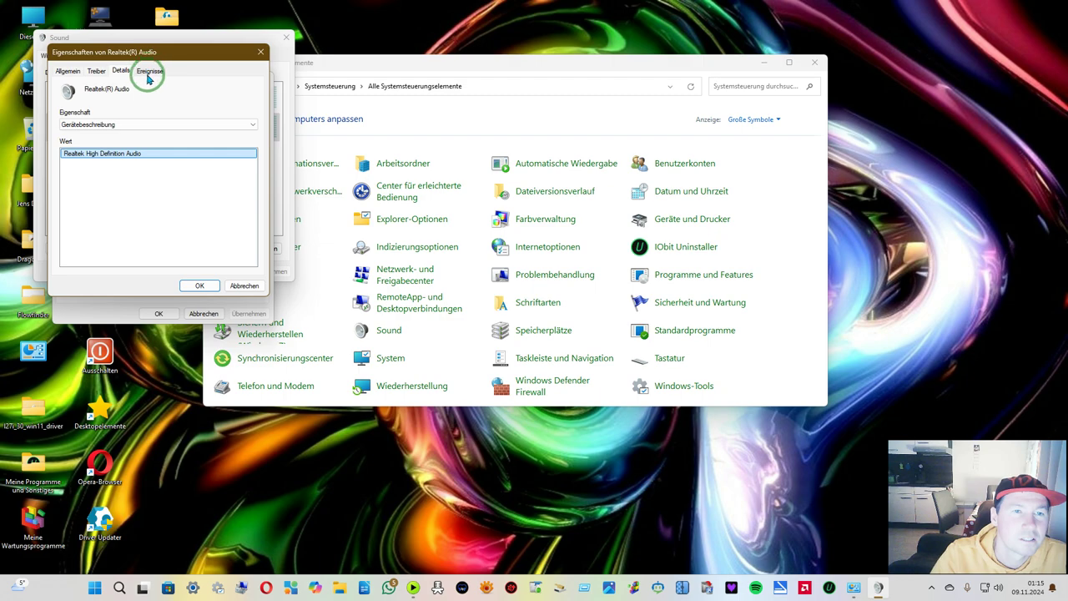
pyautogui.click(148, 124)
pyautogui.click(165, 90)
pyautogui.click(150, 72)
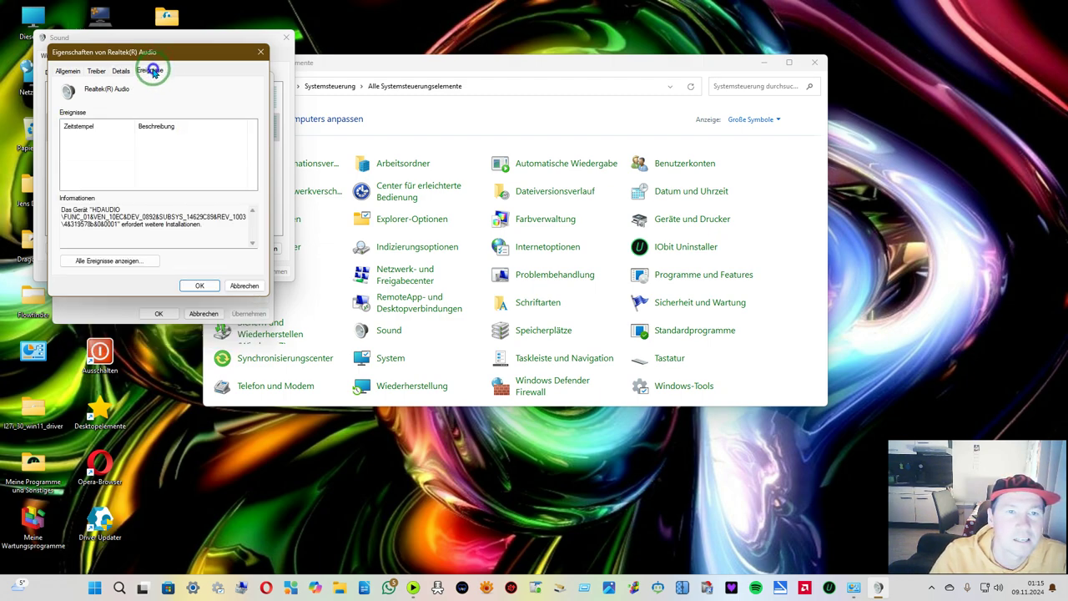
pyautogui.click(122, 72)
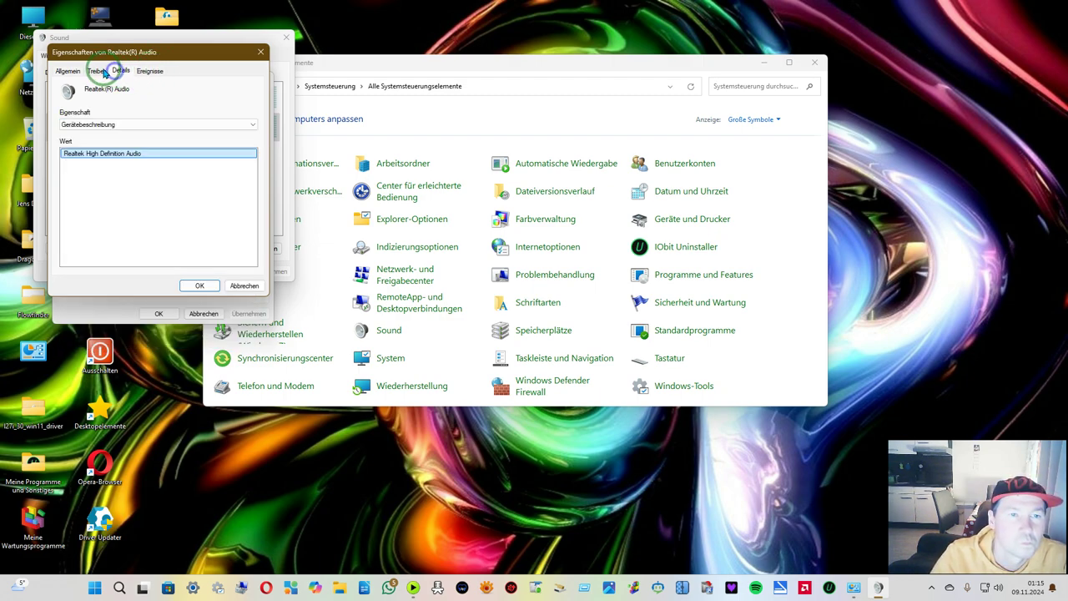
pyautogui.click(97, 71)
pyautogui.click(68, 72)
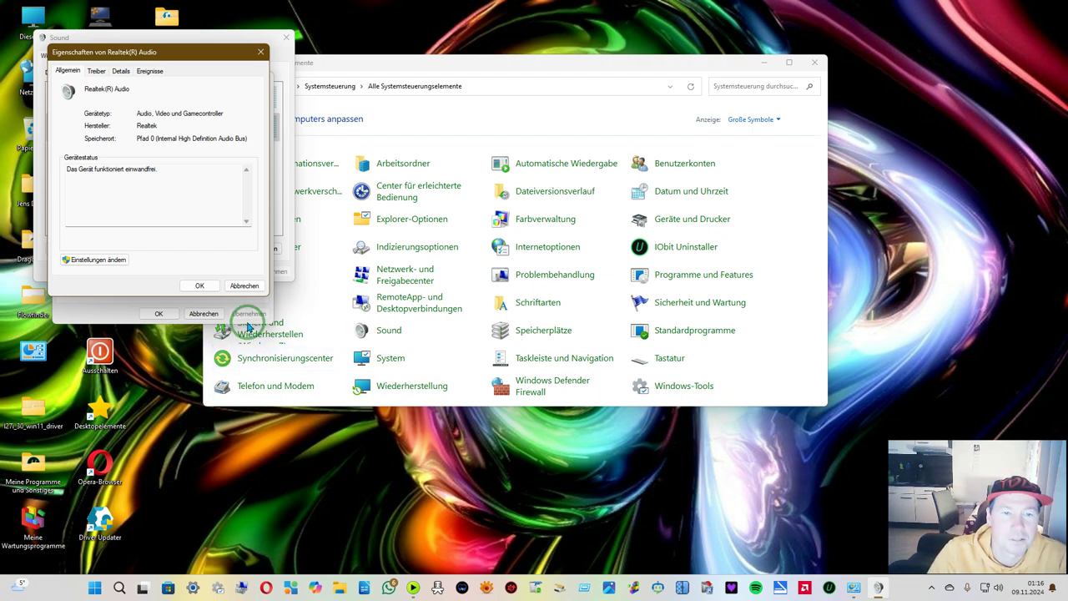
pyautogui.click(245, 286)
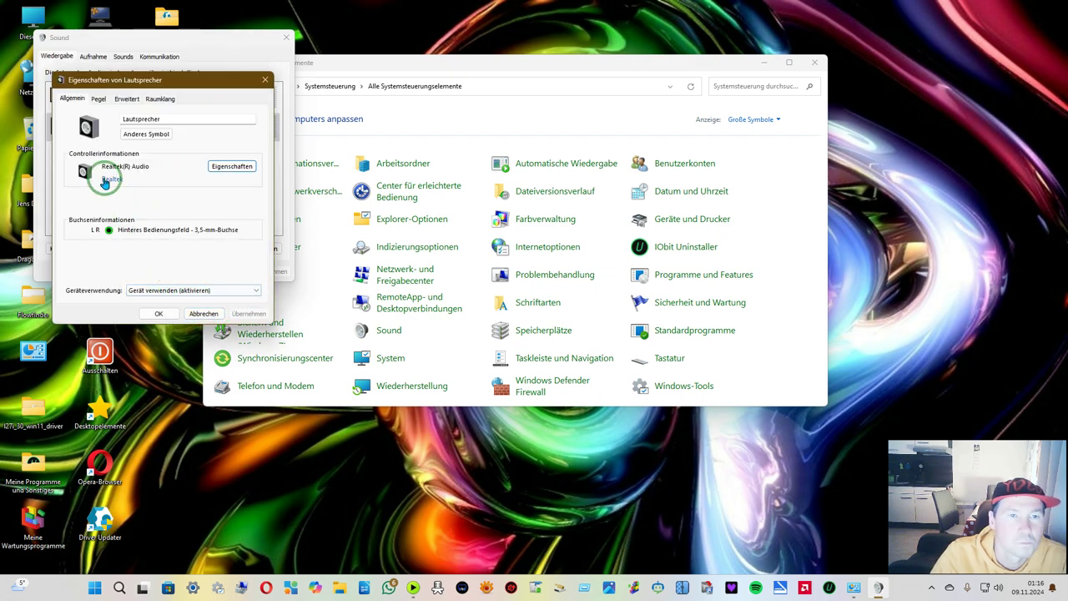
# Choose the boxed black speaker symbol from mmres.dll as the Lautsprecher device's icon and accept the speaker properties
pyautogui.click(125, 136)
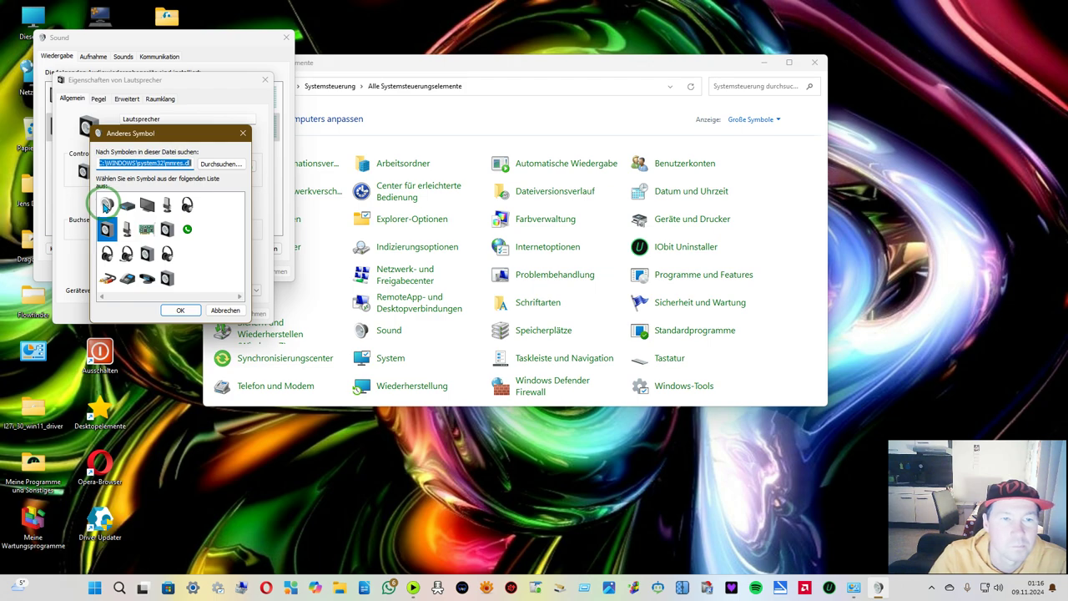
pyautogui.click(106, 203)
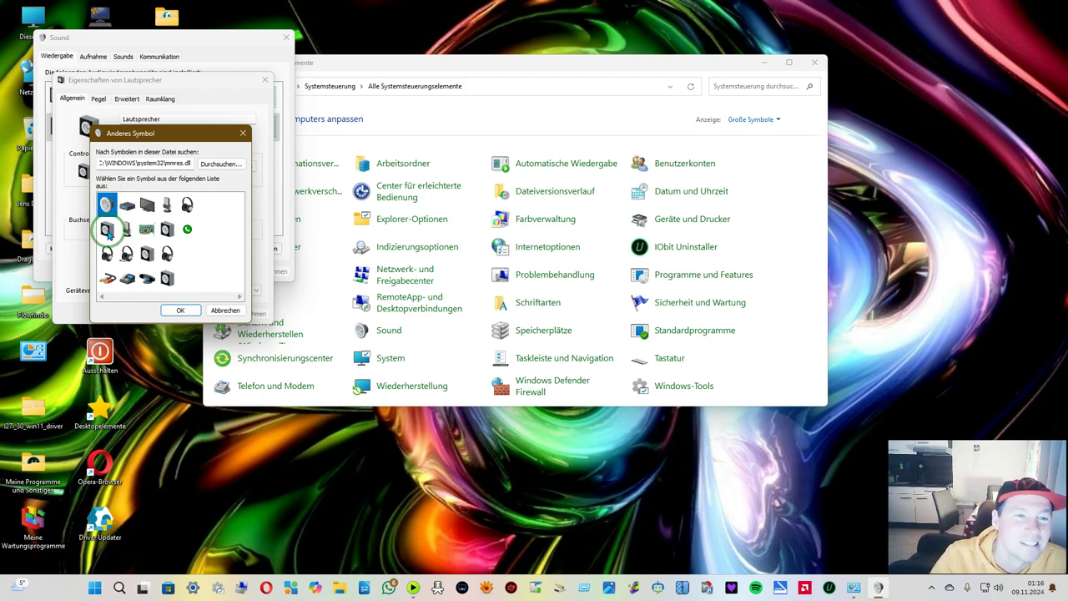
pyautogui.click(107, 230)
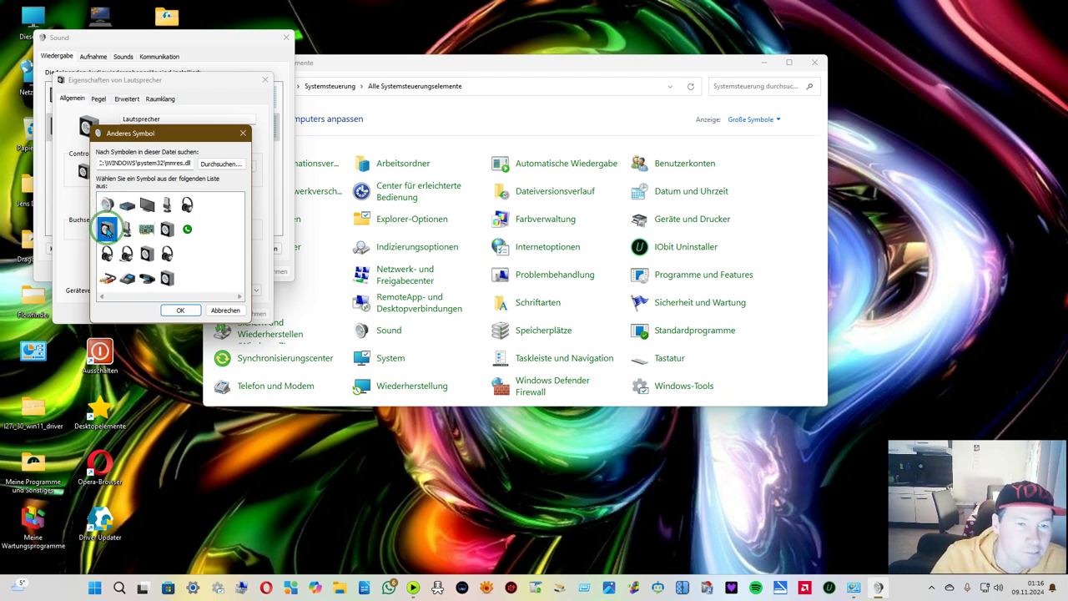
pyautogui.click(174, 313)
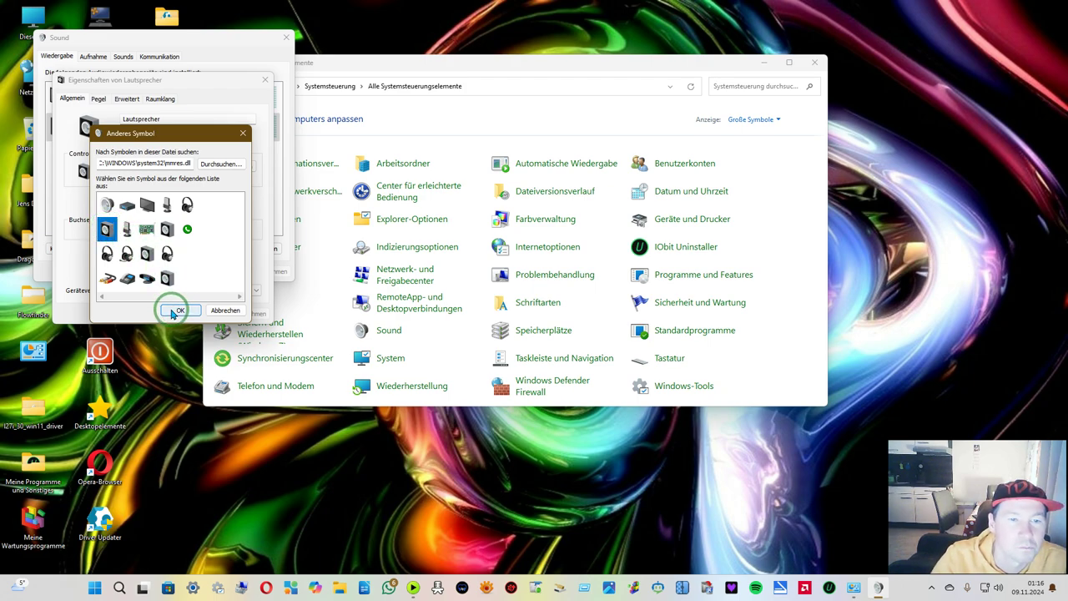
pyautogui.click(171, 309)
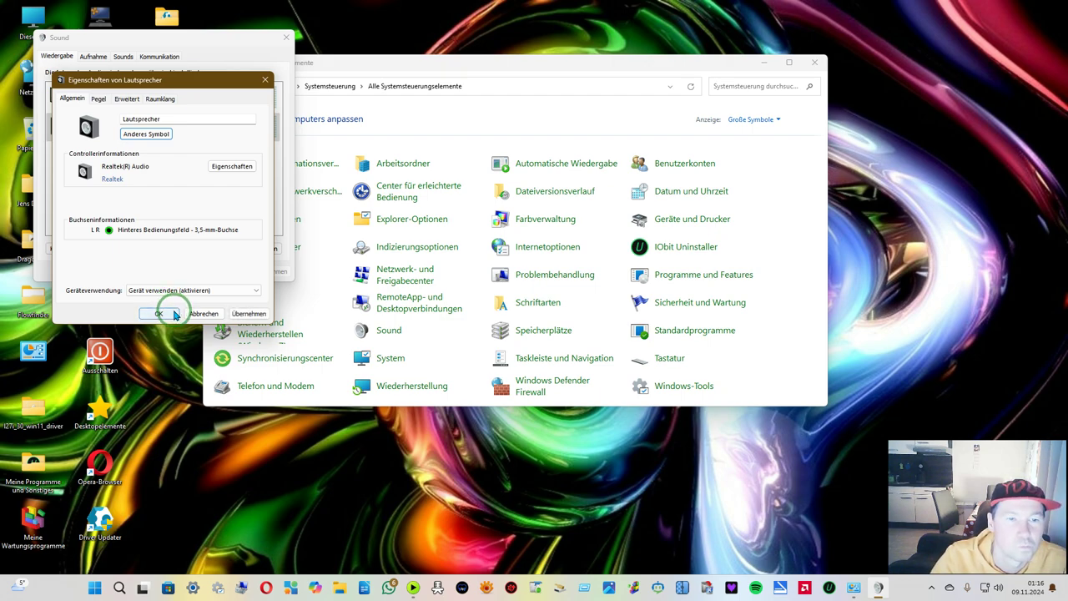
pyautogui.click(161, 312)
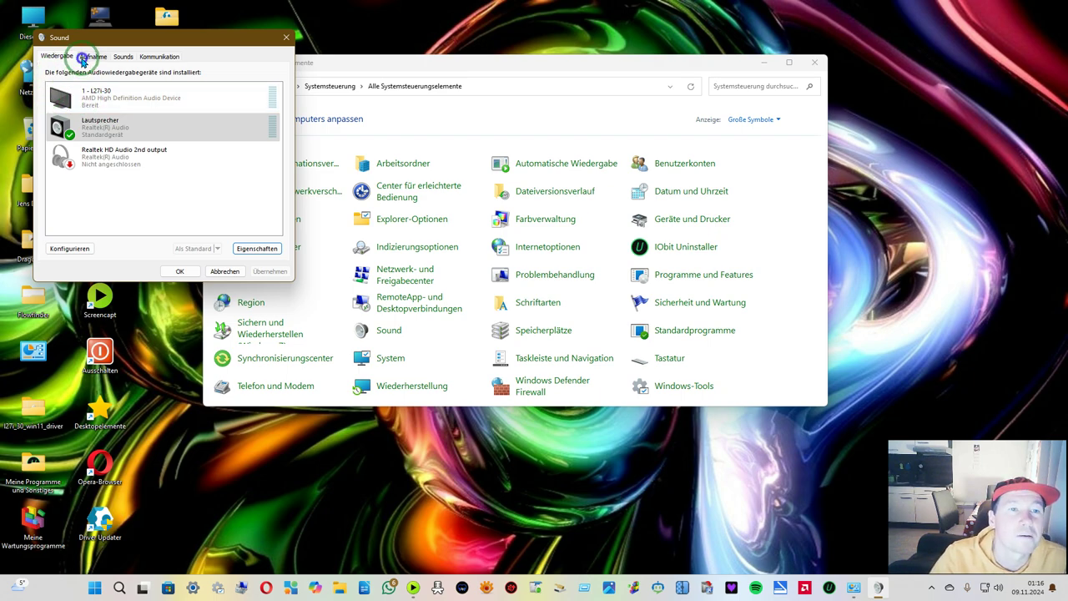
# Open the properties of the USB Microphone recording device and view its listening and level settings
pyautogui.click(92, 57)
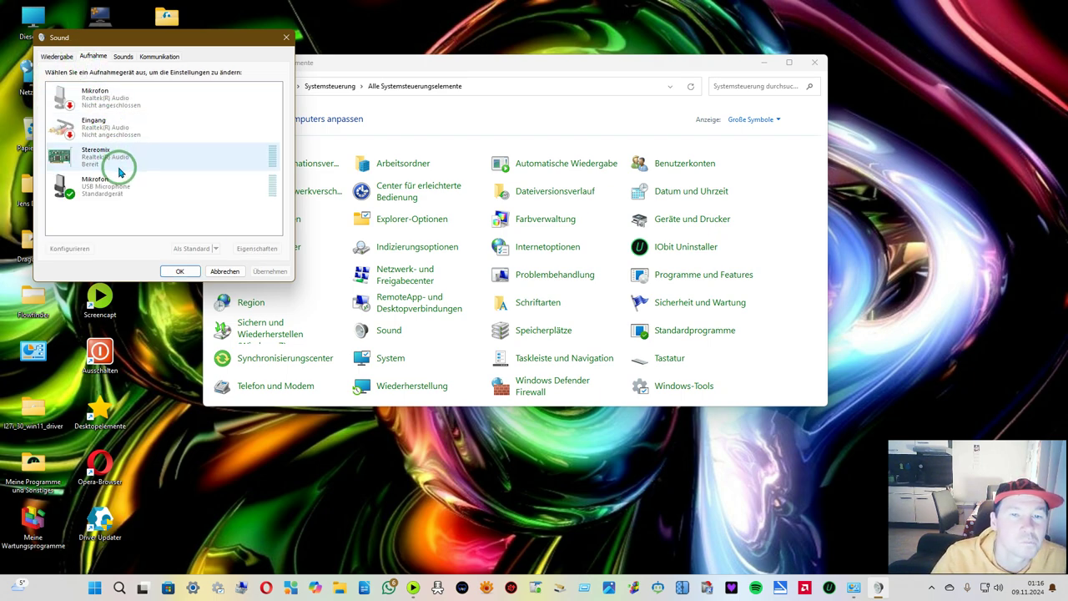
pyautogui.click(106, 192)
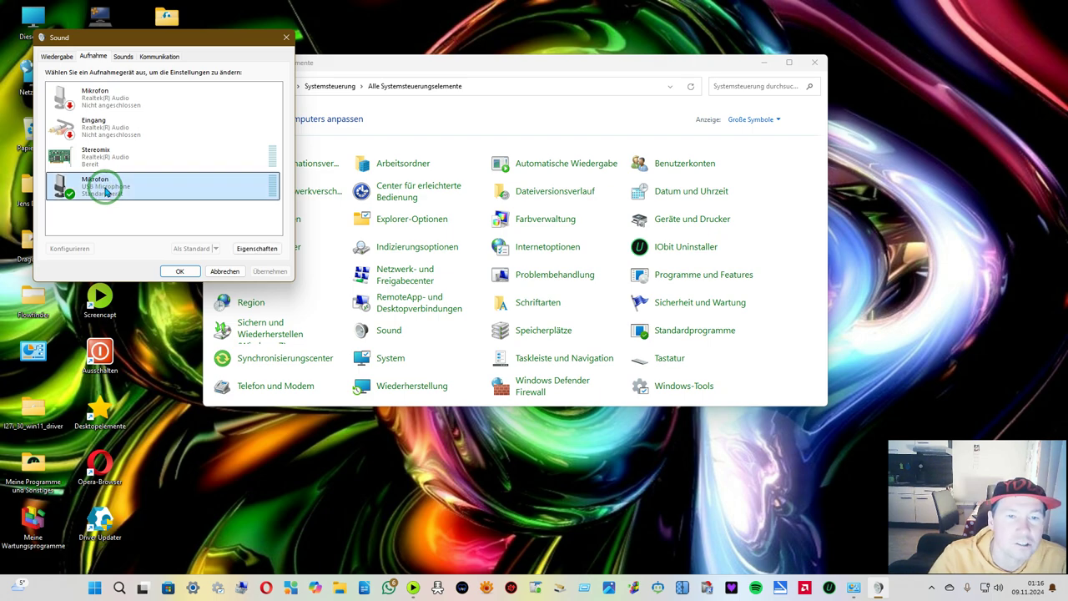
pyautogui.click(245, 248)
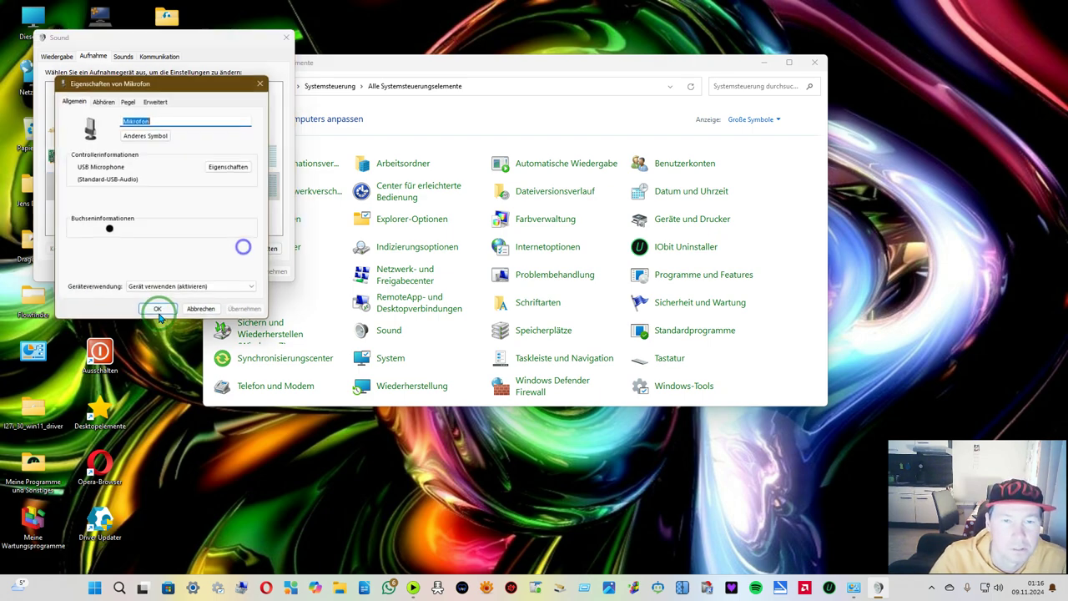
pyautogui.click(103, 99)
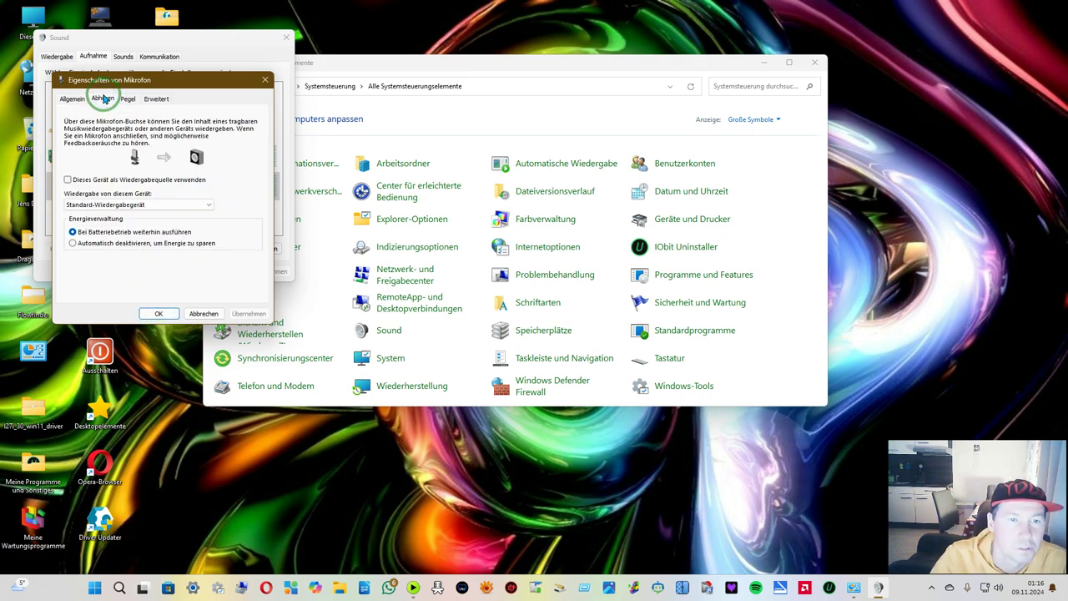
pyautogui.click(129, 99)
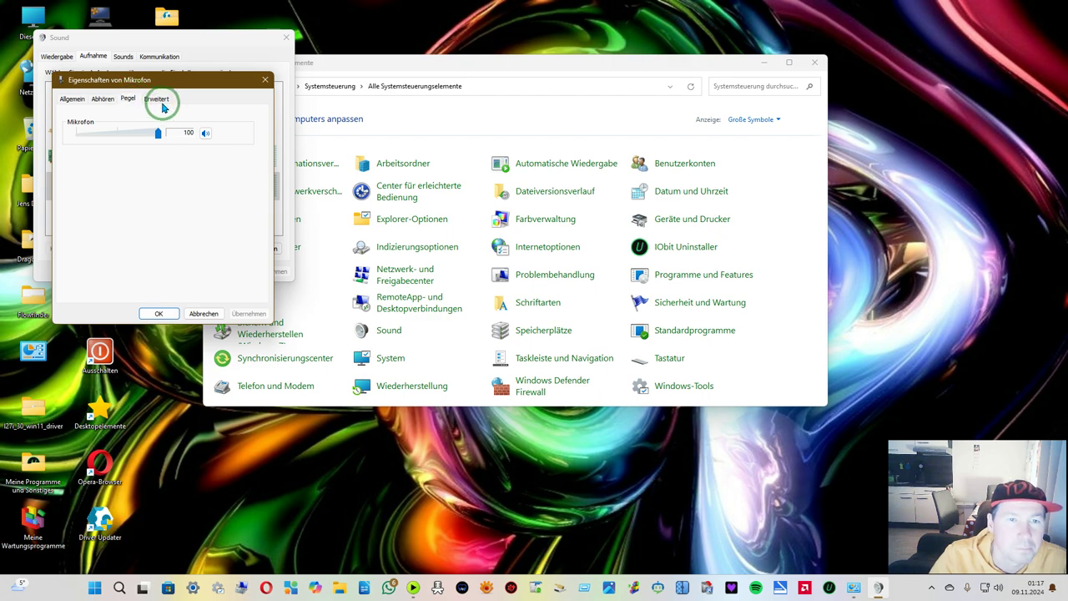
# Select 1 Kanal, 16 Bit, 48000 Hz (DVD-Qualität) as the microphone's default format and accept its properties
pyautogui.click(157, 99)
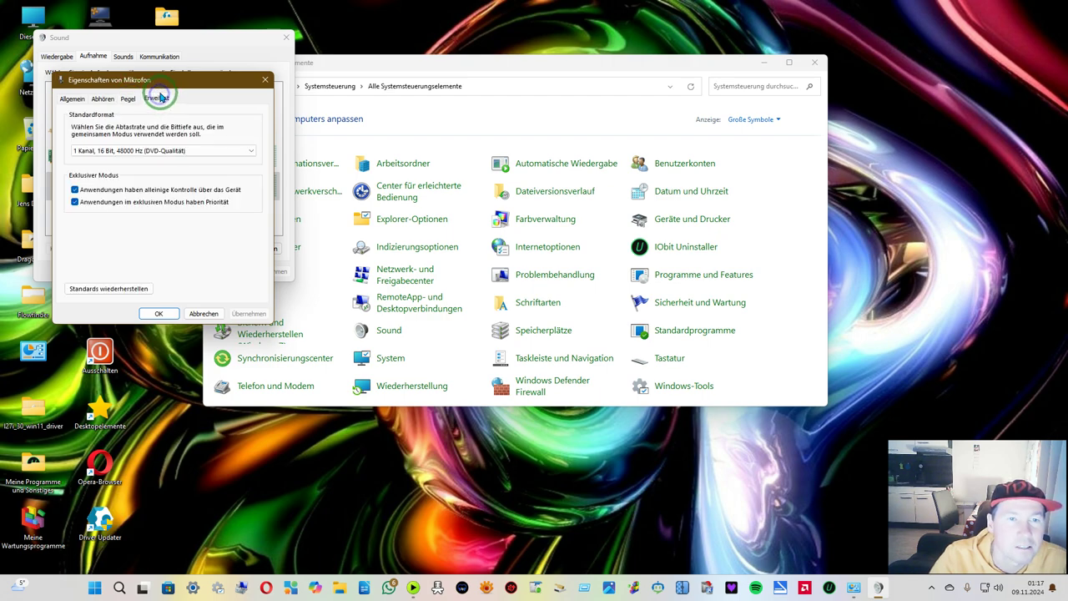
pyautogui.click(253, 150)
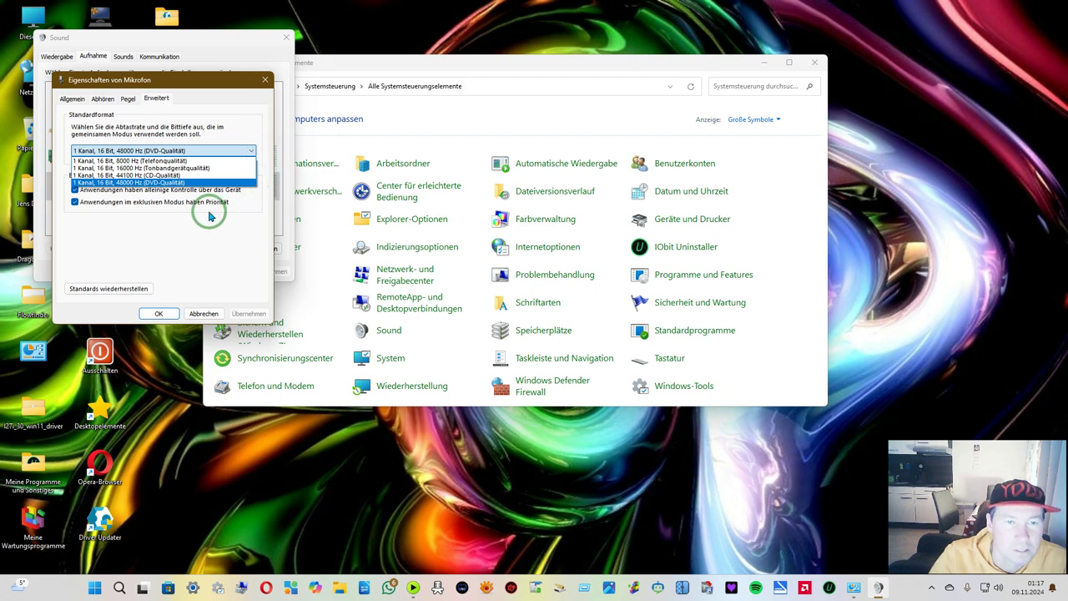
pyautogui.click(130, 182)
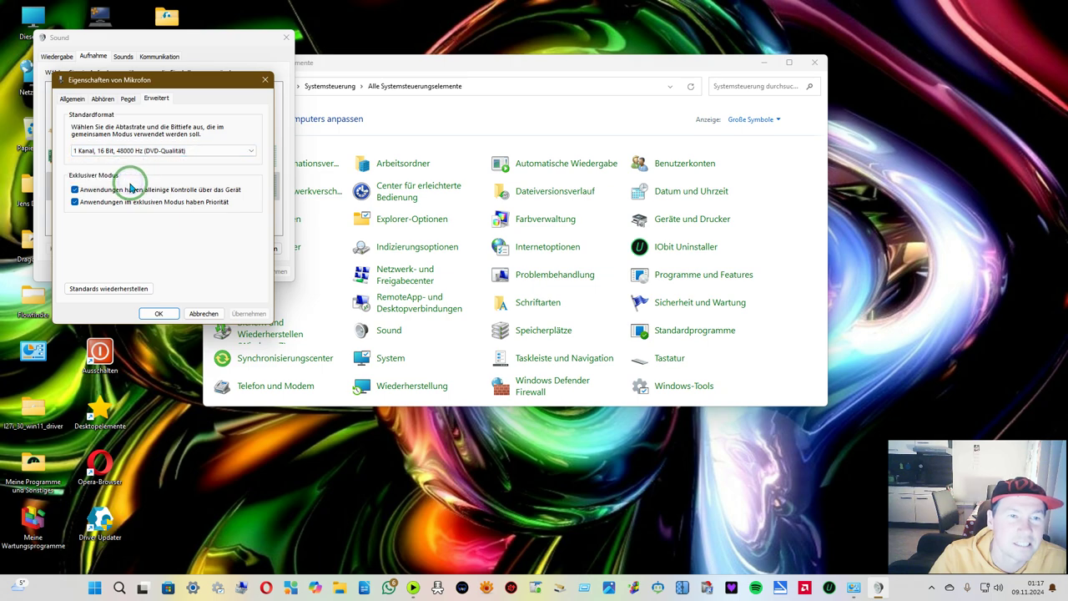
pyautogui.click(159, 314)
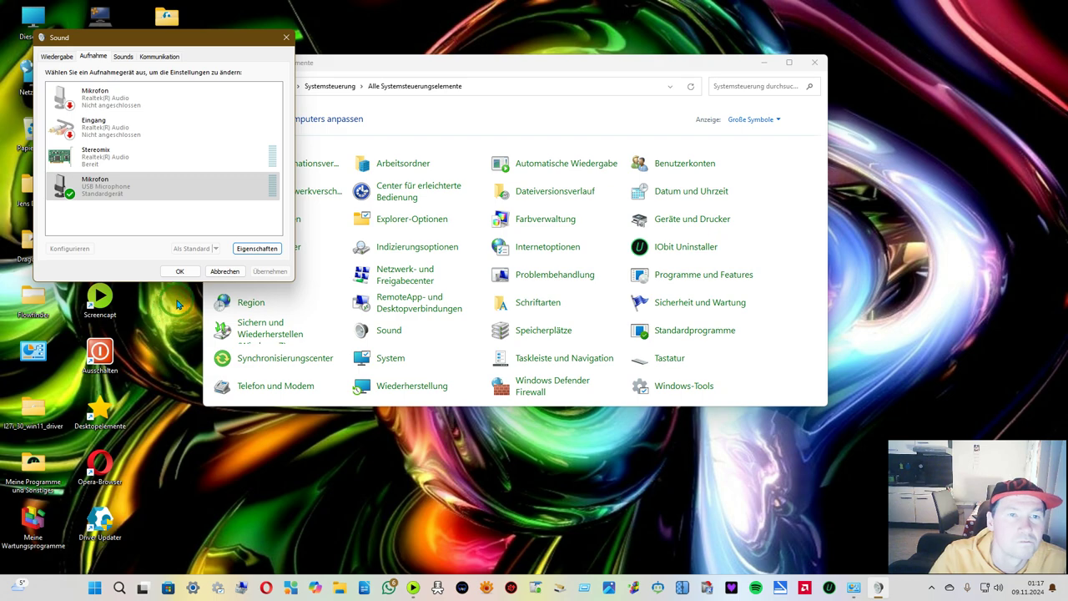
# View the system sounds and communication volume settings, and close the sound settings
pyautogui.click(119, 56)
pyautogui.click(153, 55)
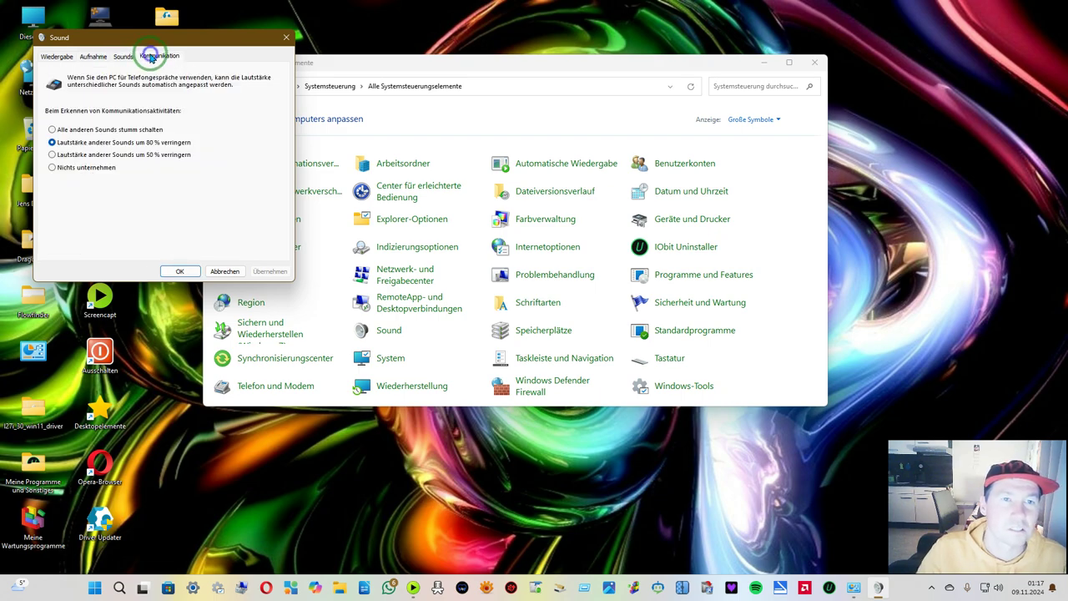
pyautogui.click(179, 271)
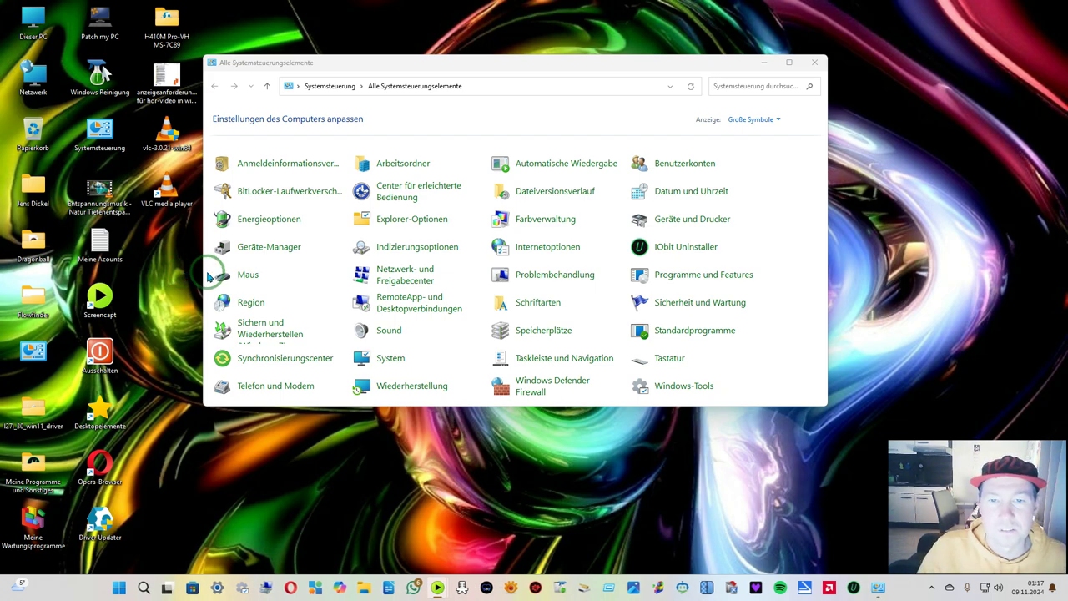
# Enable the mouse pointer's automatic jump to the default button in dialogs, apply it and close the mouse properties
pyautogui.click(248, 276)
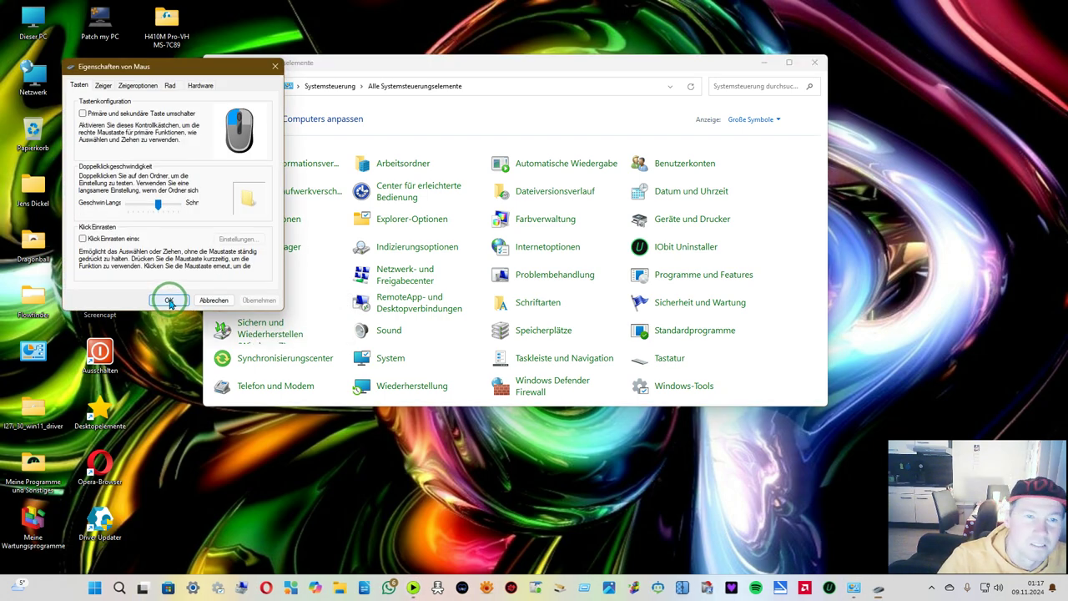
pyautogui.click(101, 87)
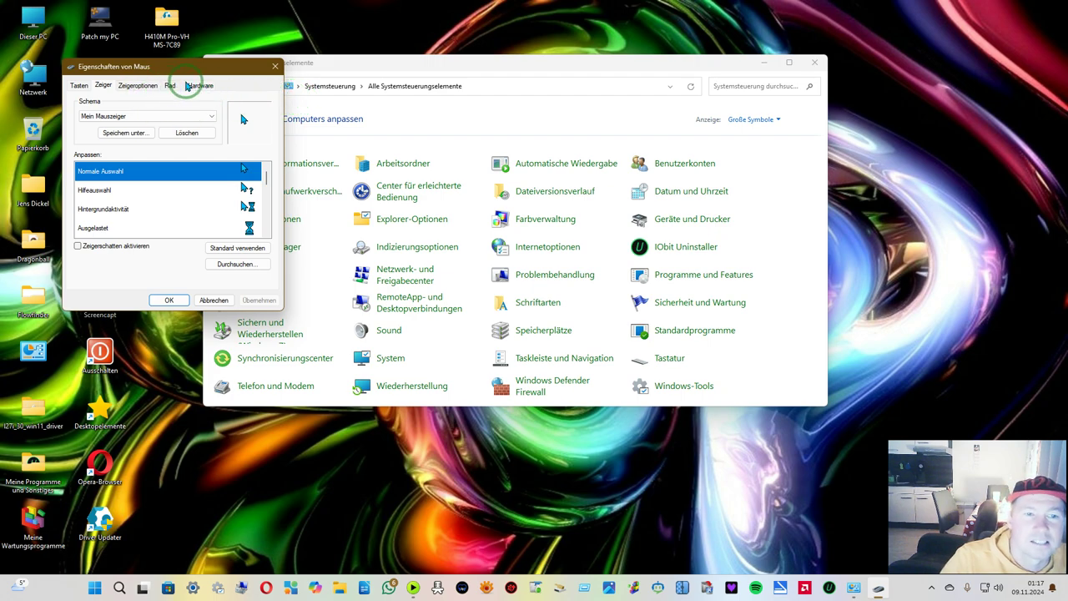
pyautogui.click(144, 86)
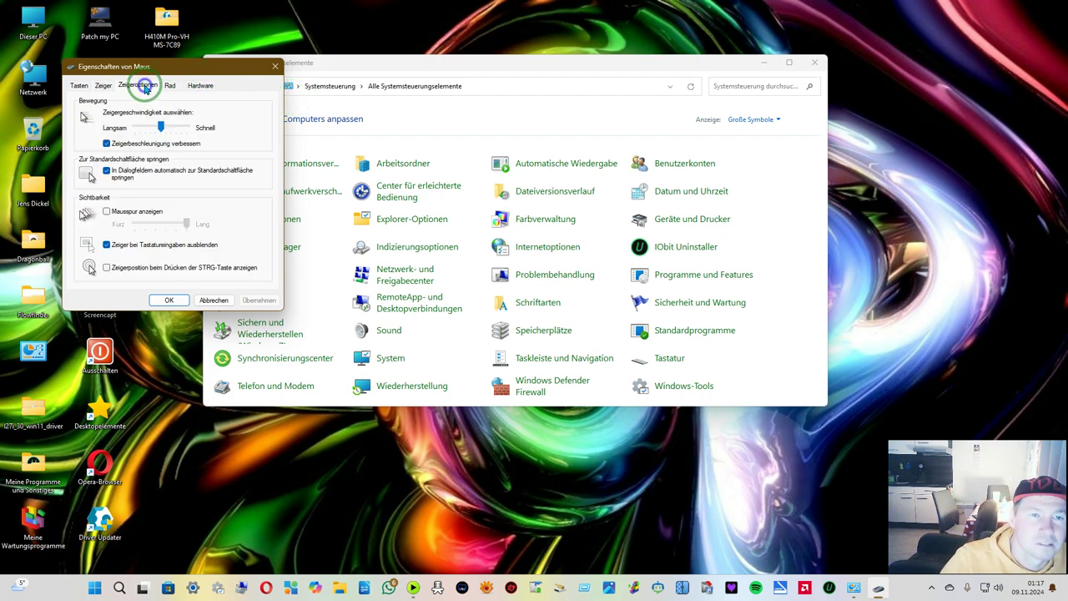
pyautogui.click(106, 171)
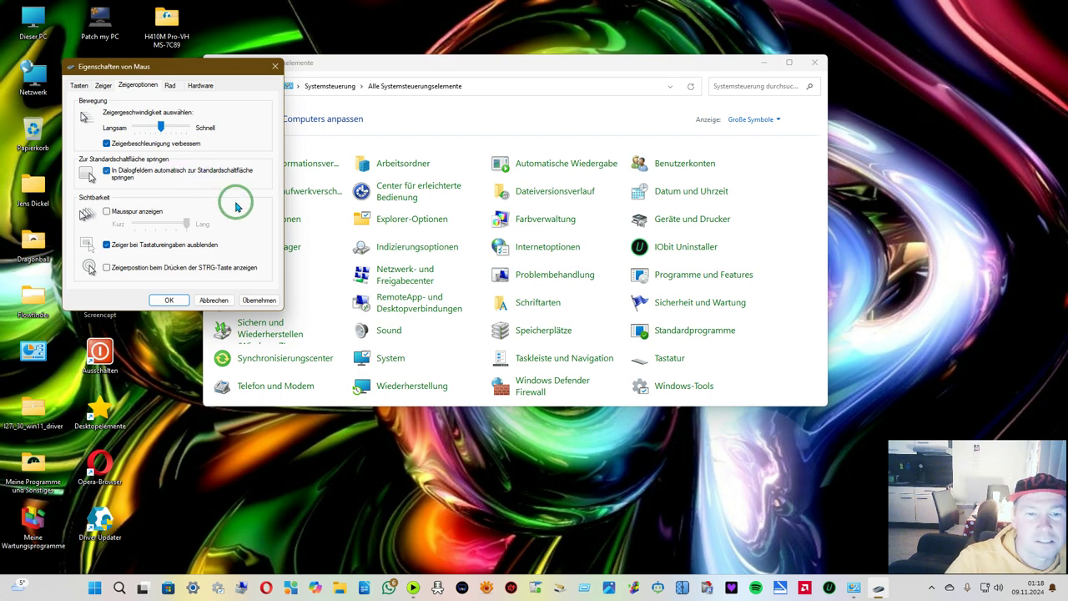
pyautogui.click(260, 298)
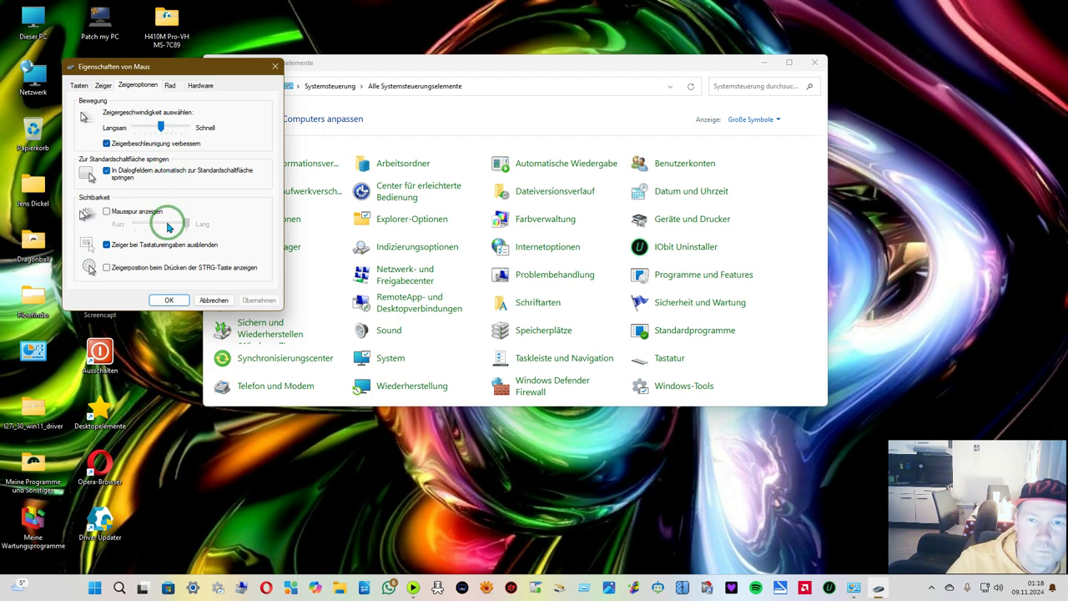
pyautogui.click(175, 303)
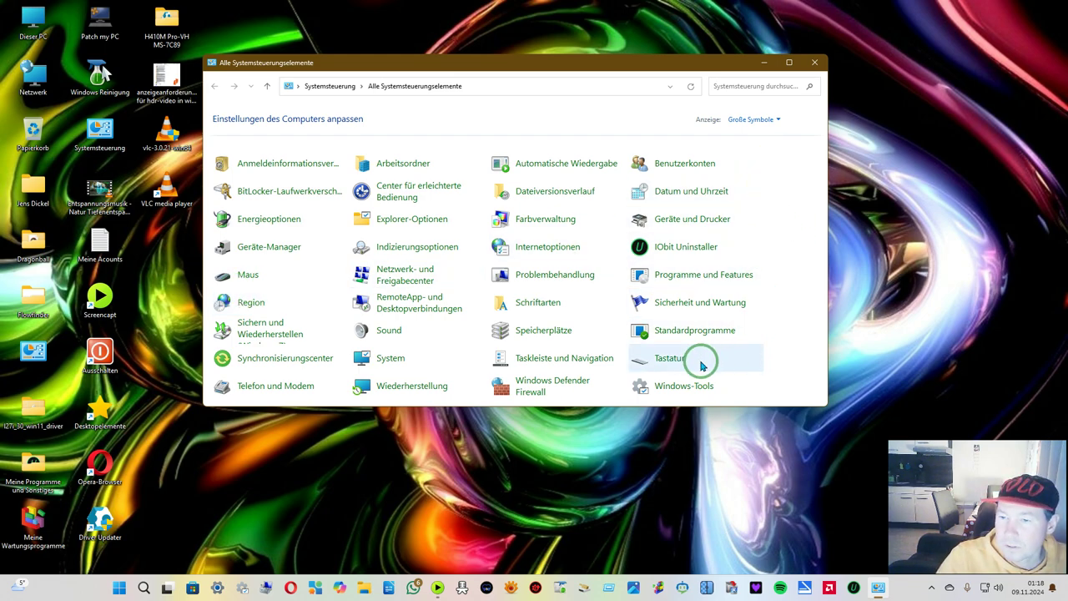
# View the keyboard's character repeat and cursor blink rate settings, and close its properties
pyautogui.click(664, 361)
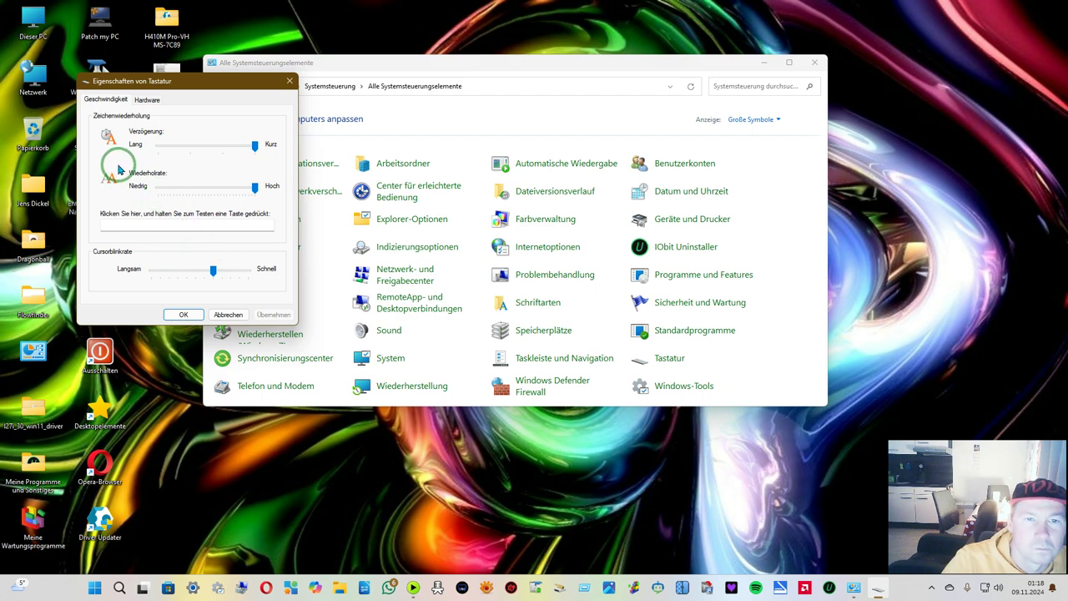
pyautogui.click(185, 315)
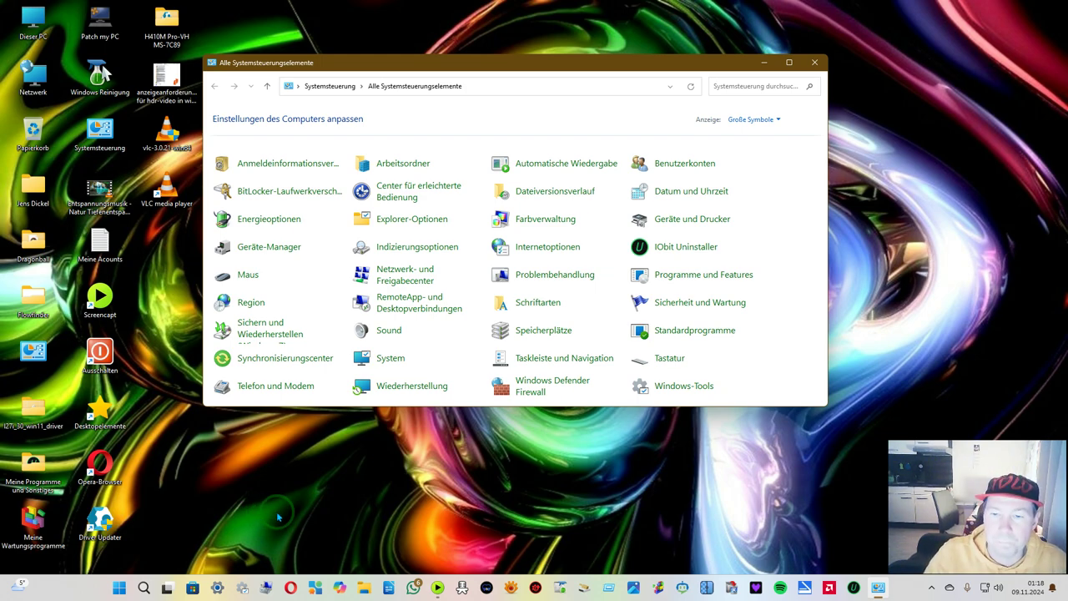
# Create a system restore point named November 2024 from the recovery tools' system protection settings
pyautogui.click(407, 386)
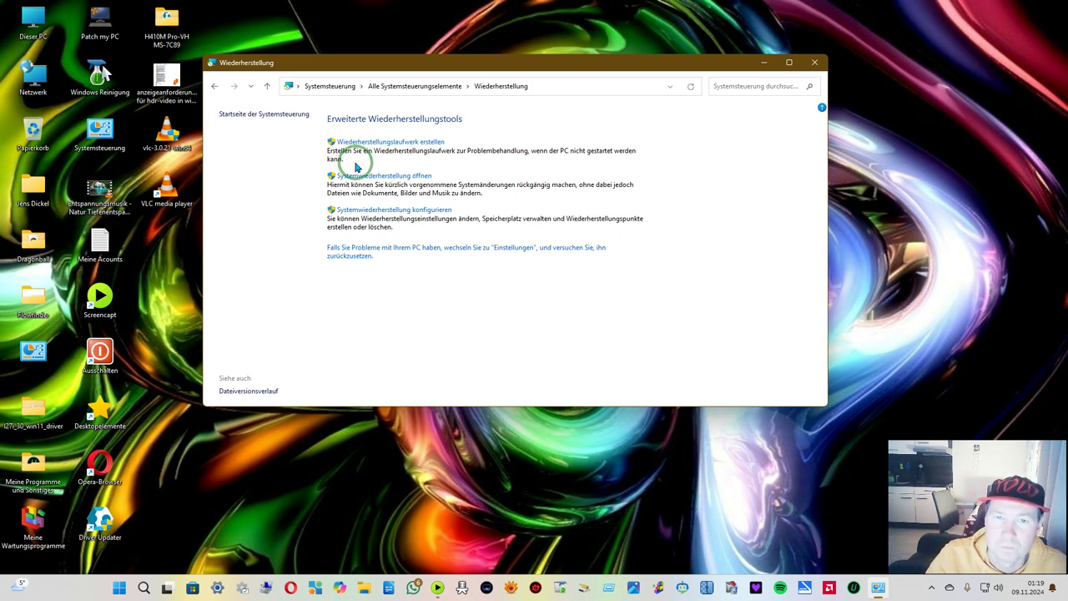
pyautogui.click(370, 210)
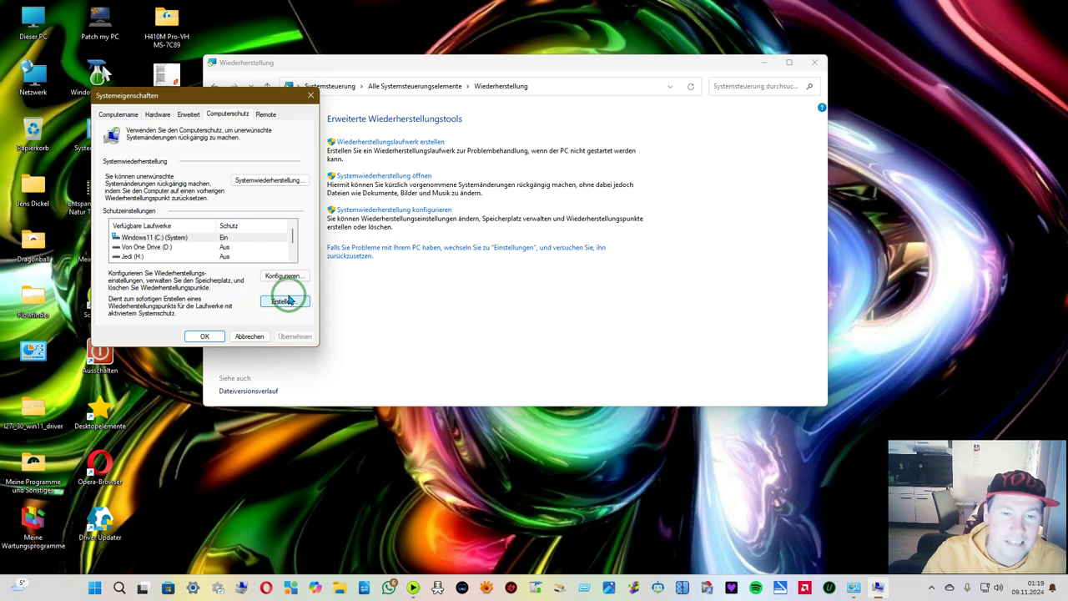
pyautogui.click(281, 303)
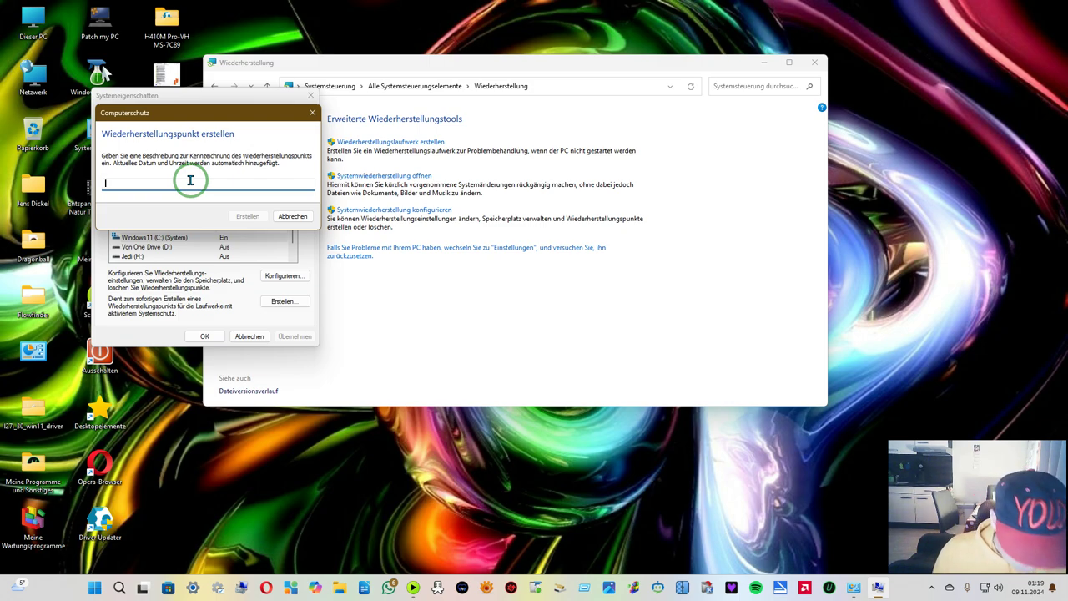
pyautogui.write('November')
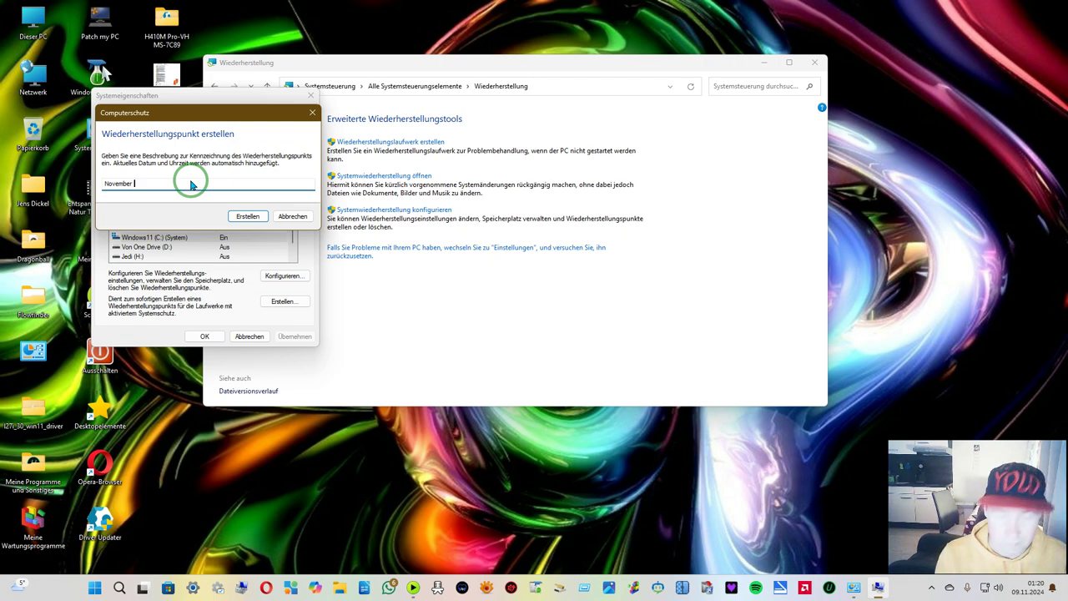
pyautogui.write('202')
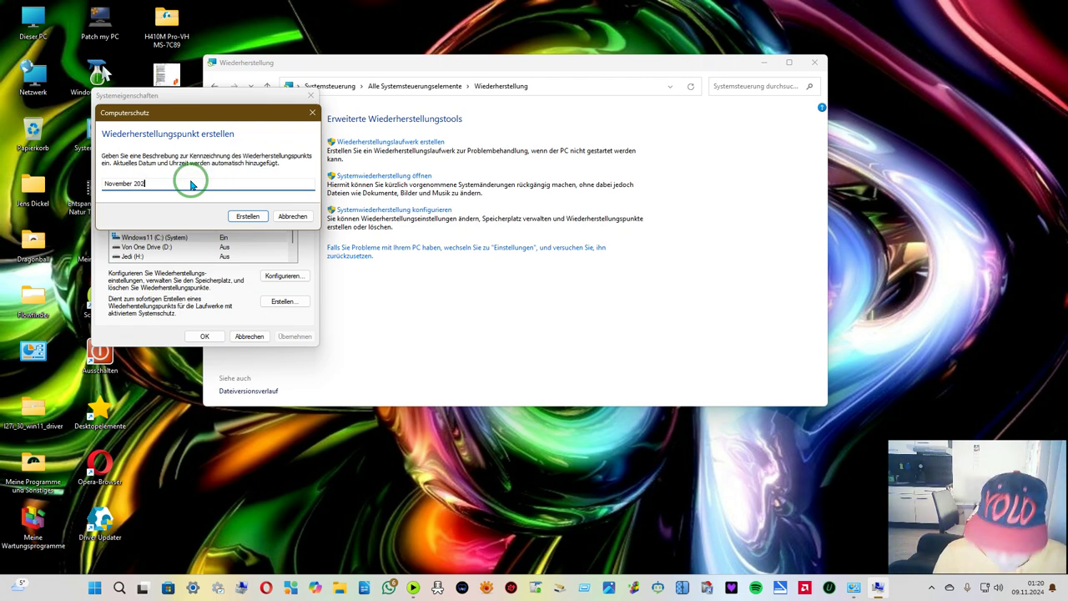
pyautogui.write('4')
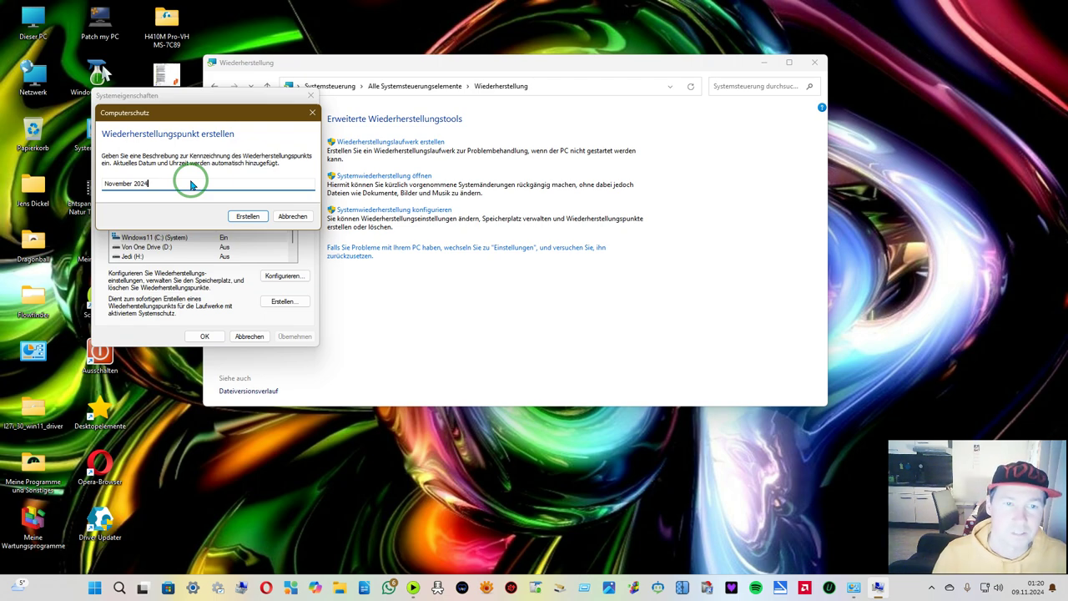
pyautogui.click(245, 217)
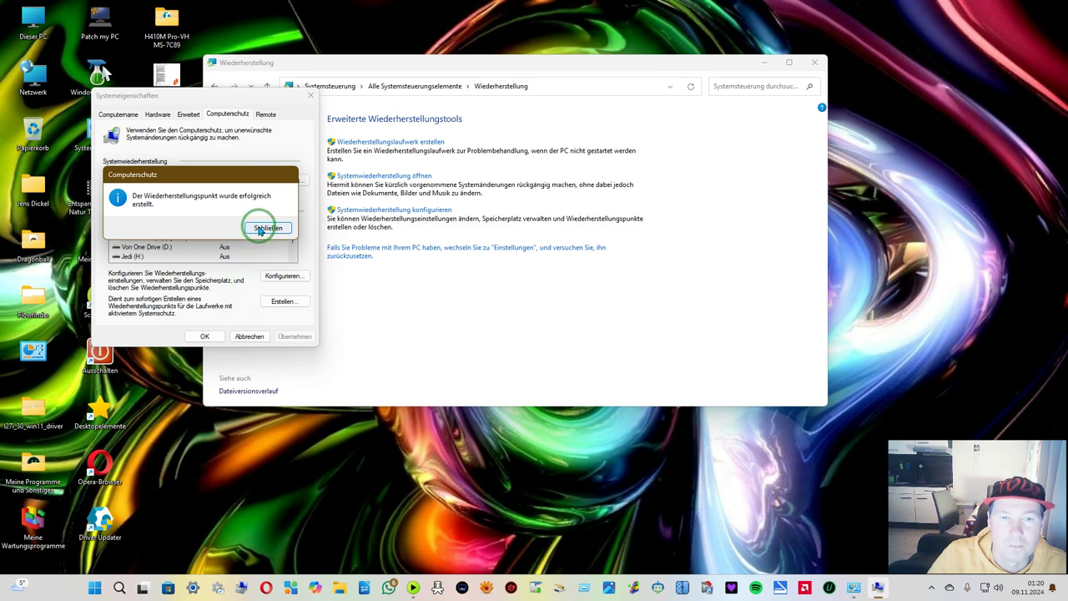
pyautogui.click(267, 228)
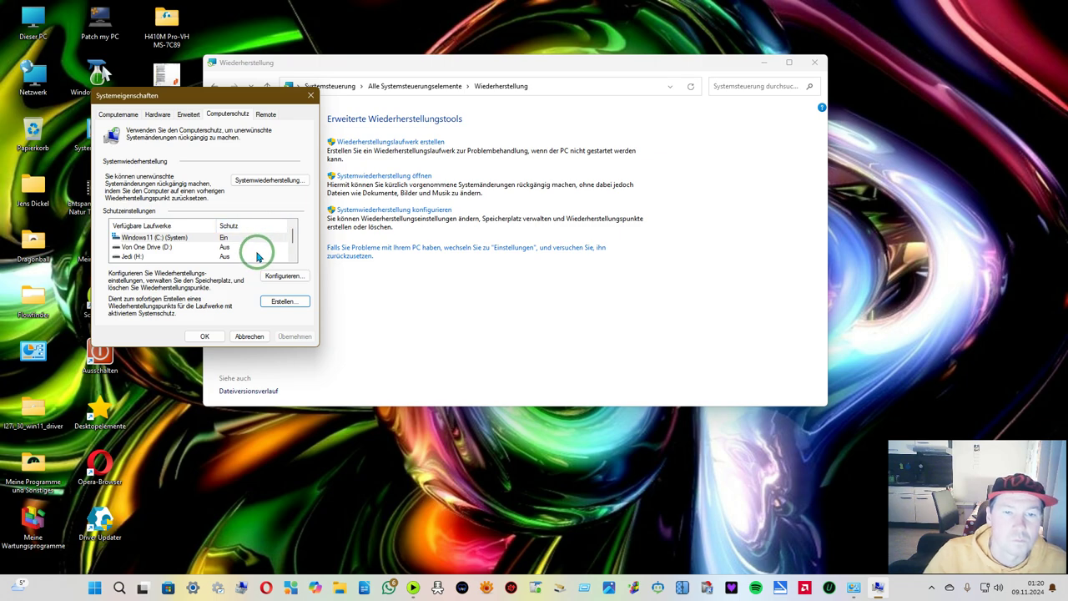
# Set the maximum disk usage for system protection on drive C: to 1% (18,62 GB), apply it and close the system properties
pyautogui.click(282, 275)
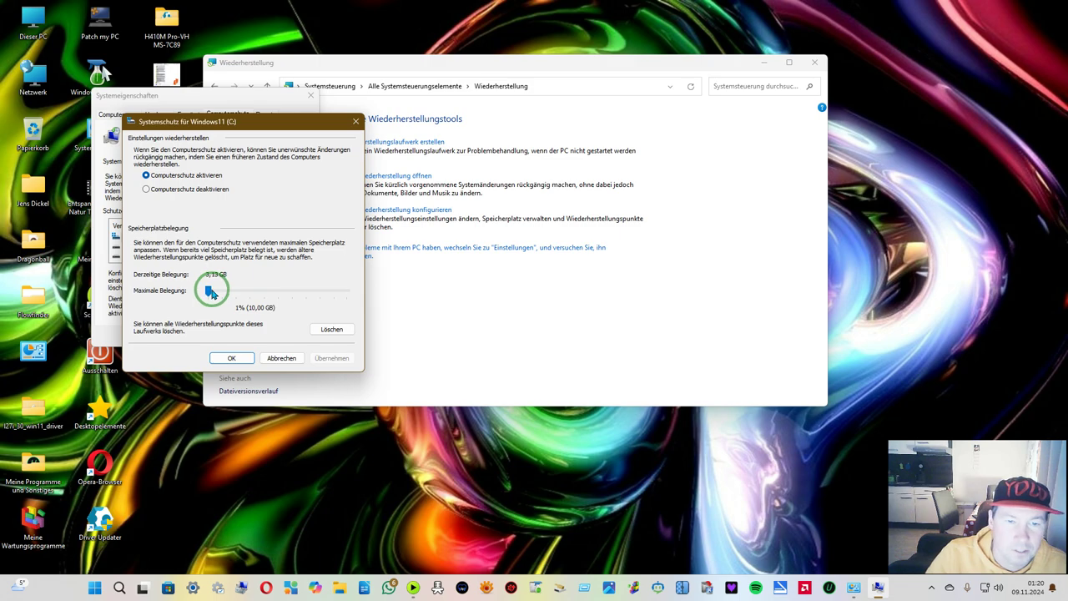
pyautogui.moveTo(211, 294)
pyautogui.mouseDown()
pyautogui.moveTo(359, 298)
pyautogui.moveTo(231, 292)
pyautogui.moveTo(211, 302)
pyautogui.mouseUp()
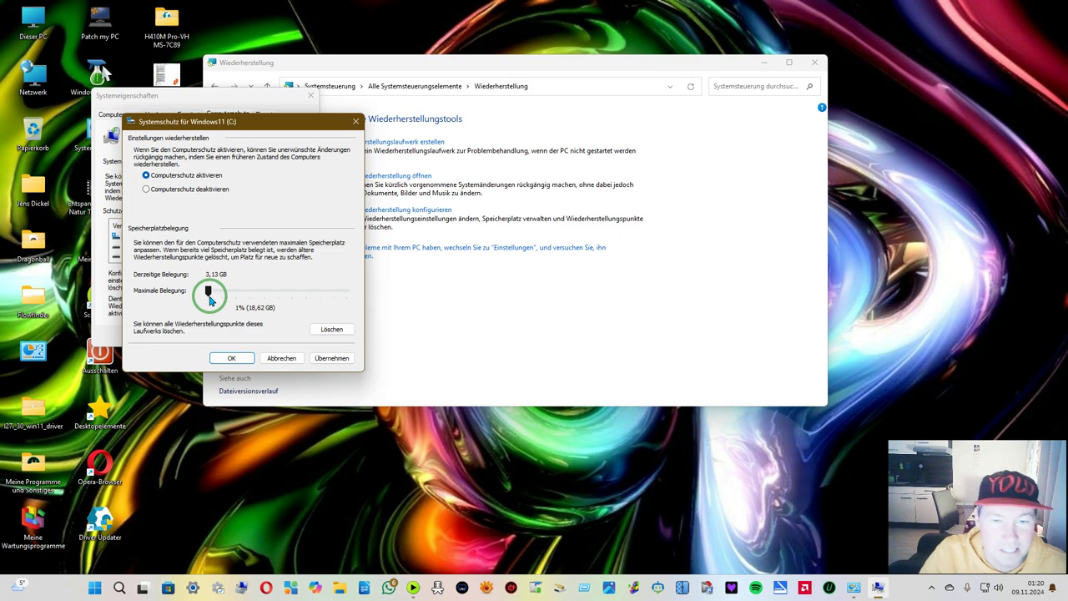
pyautogui.moveTo(211, 303); pyautogui.dragTo(212, 299)
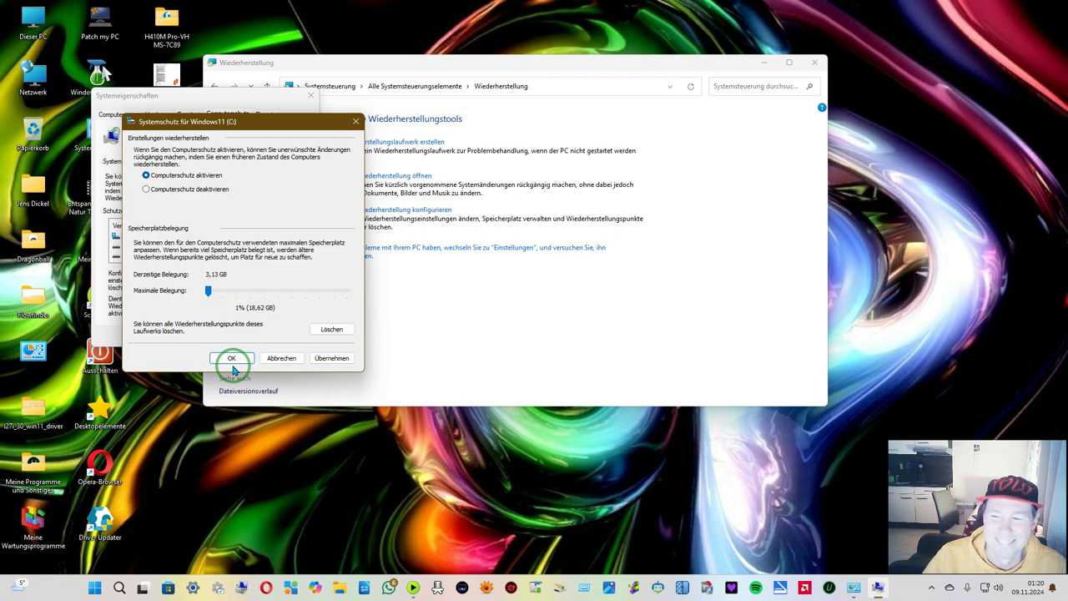
pyautogui.click(338, 359)
pyautogui.click(232, 359)
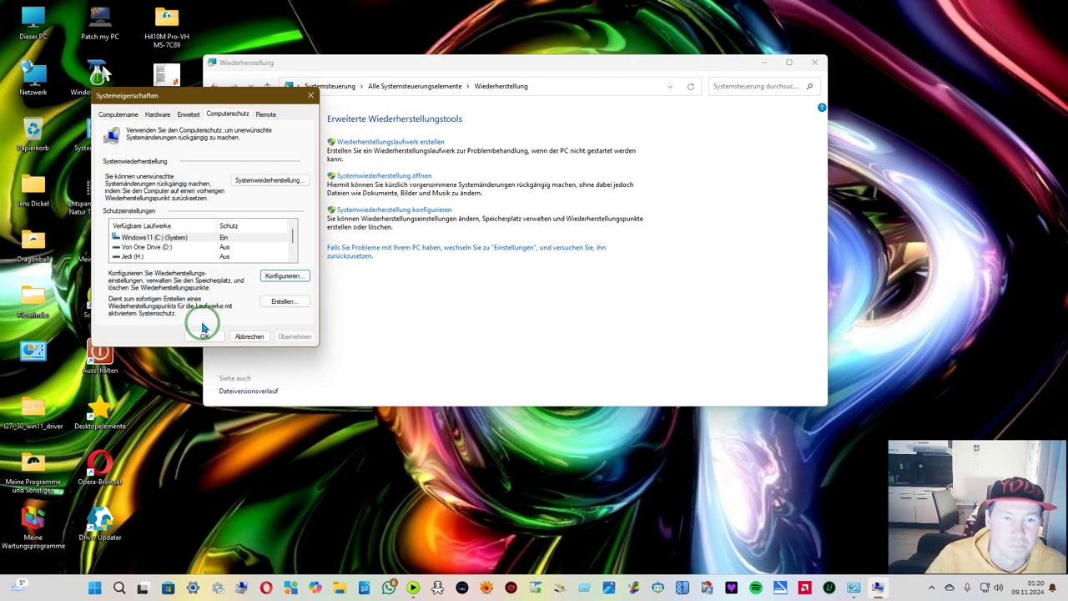
pyautogui.click(206, 337)
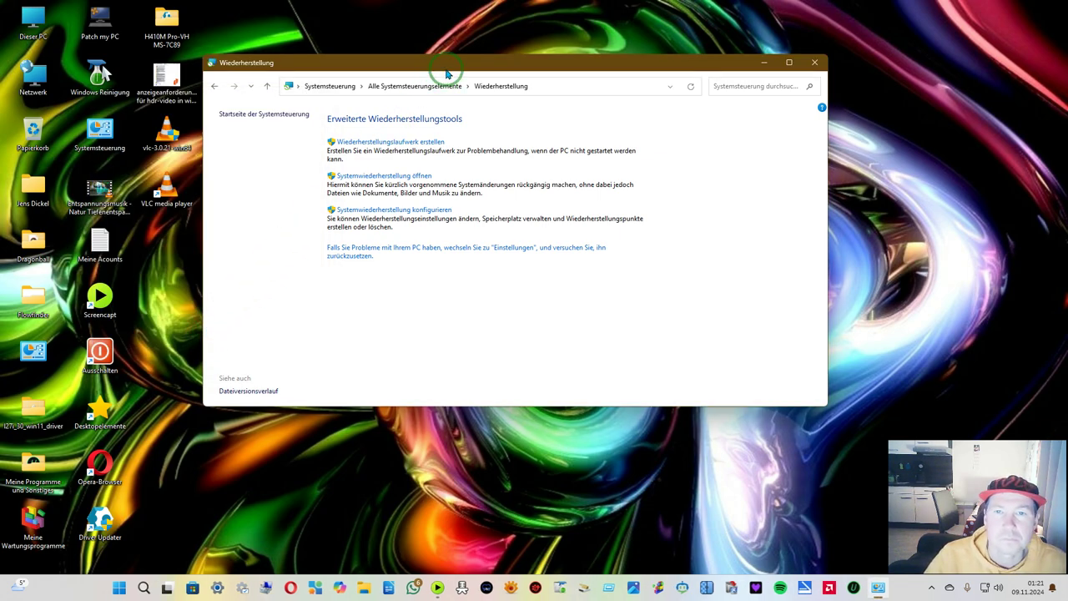
# View the security levels of the Internet, Lokales Intranet and Vertrauenswürdige Sites zones in the internet options
pyautogui.click(410, 87)
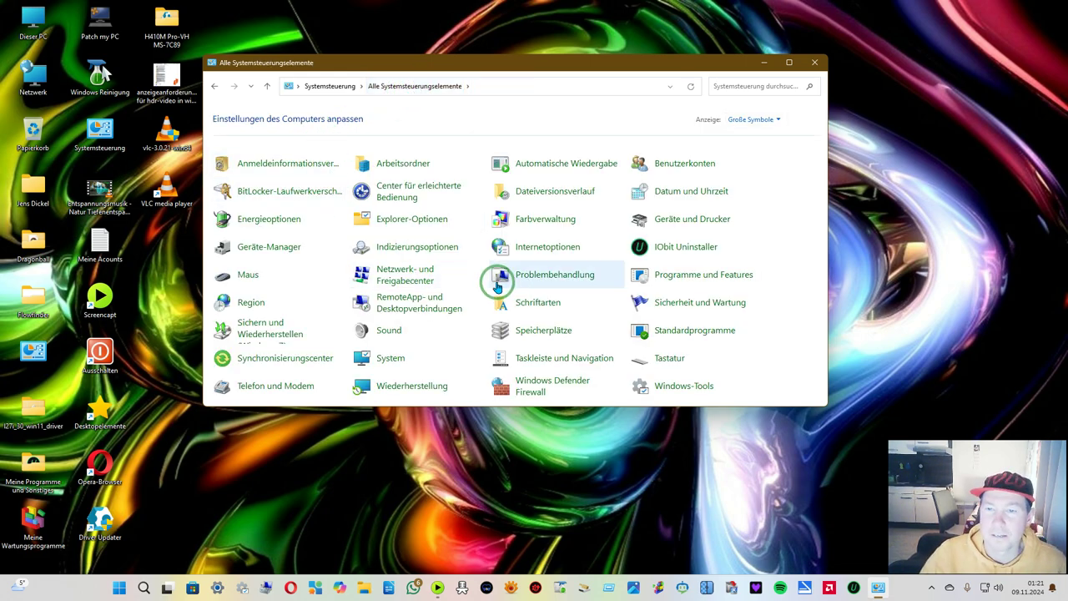
pyautogui.click(548, 247)
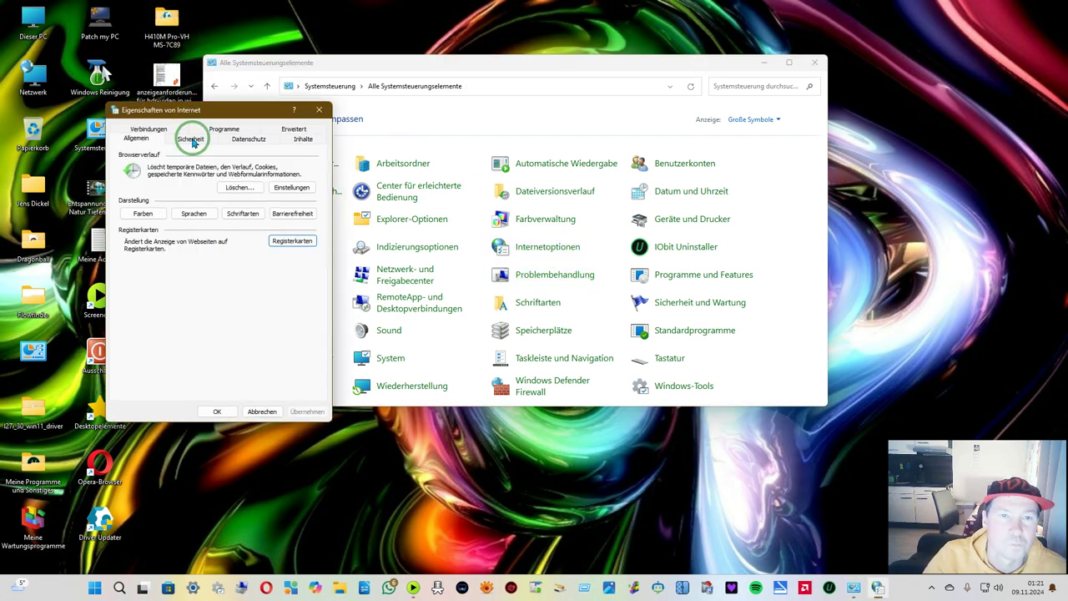
pyautogui.click(189, 140)
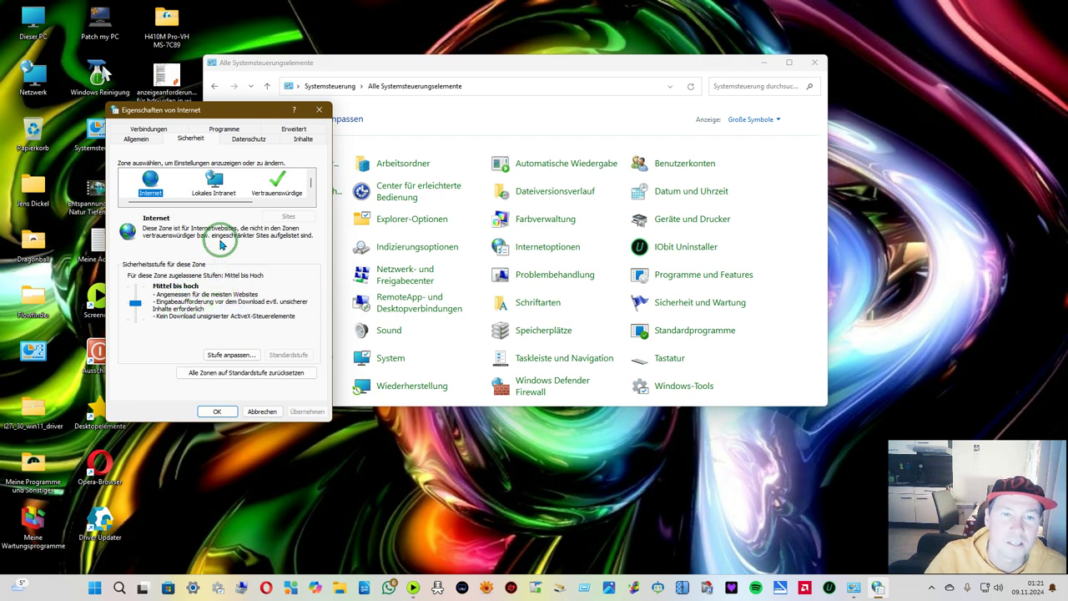
pyautogui.click(229, 191)
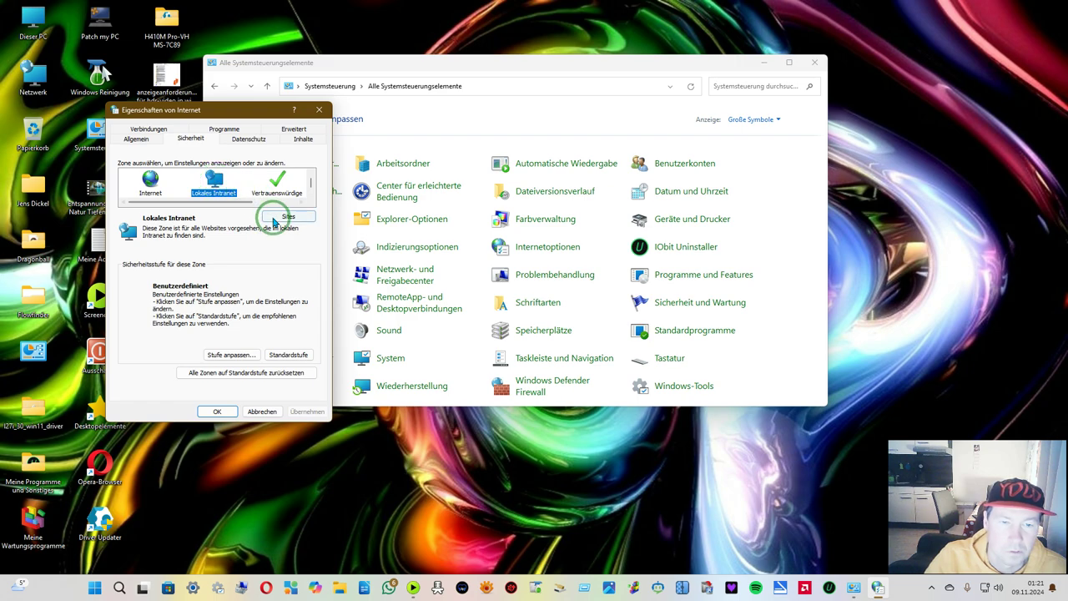
pyautogui.click(272, 181)
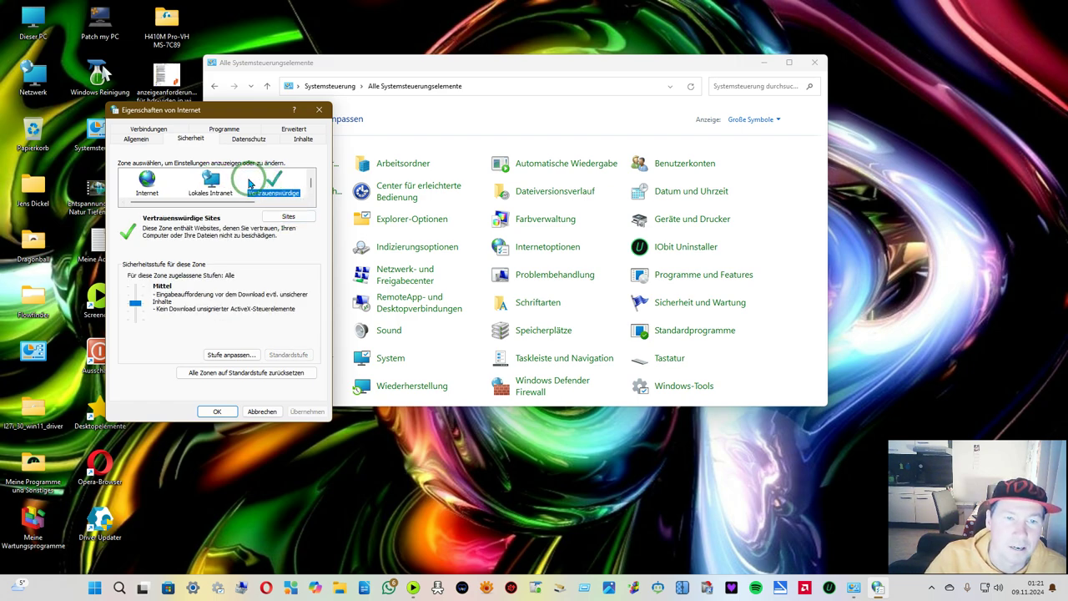
pyautogui.click(149, 182)
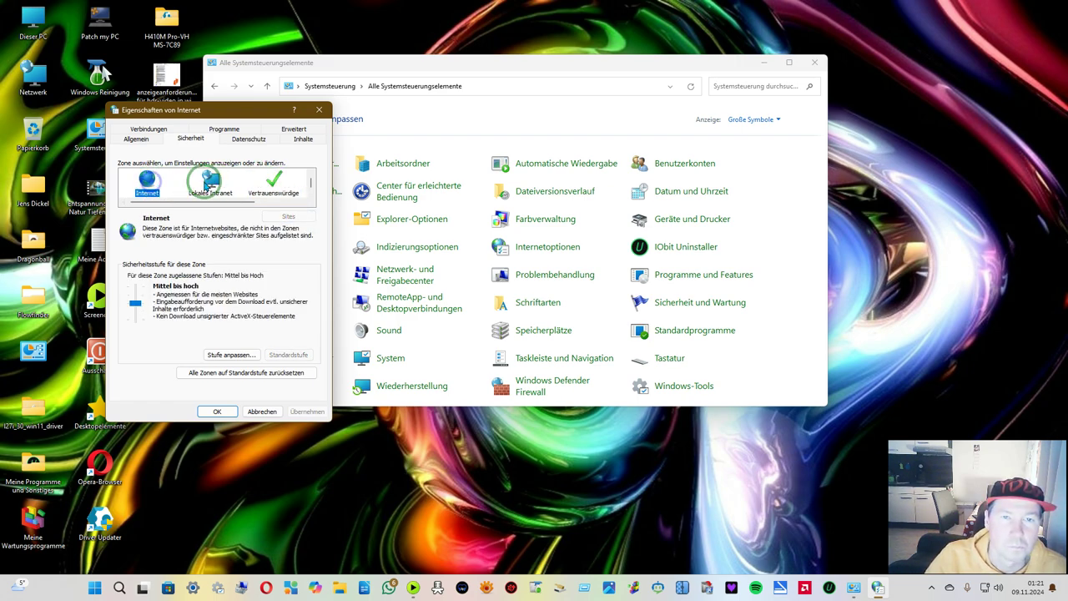
# Review the privacy, content and advanced internet settings through to the TLS options, and close the internet properties
pyautogui.click(246, 139)
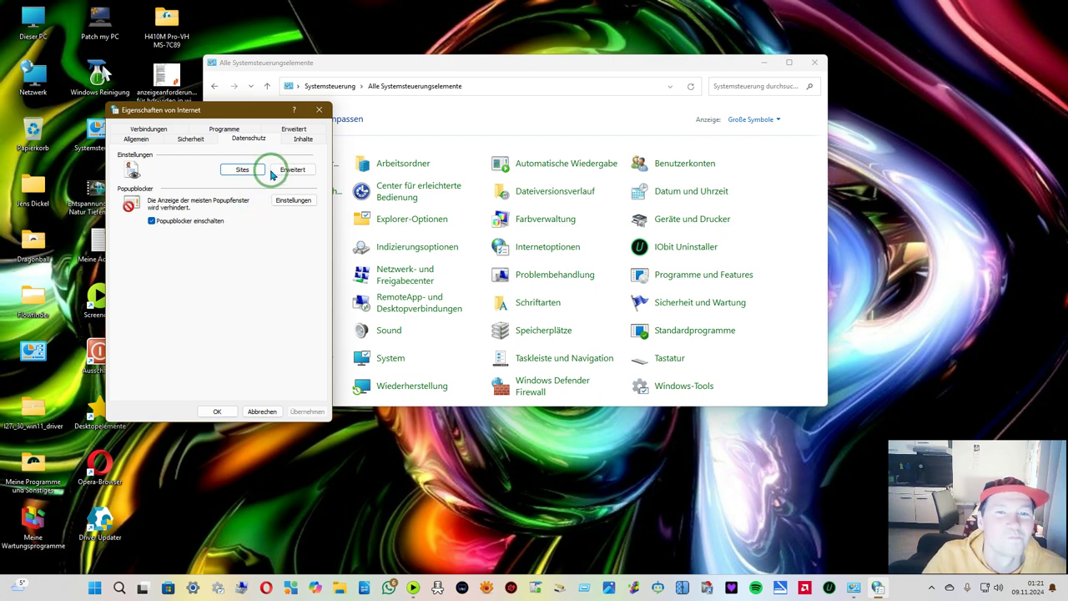
pyautogui.click(295, 138)
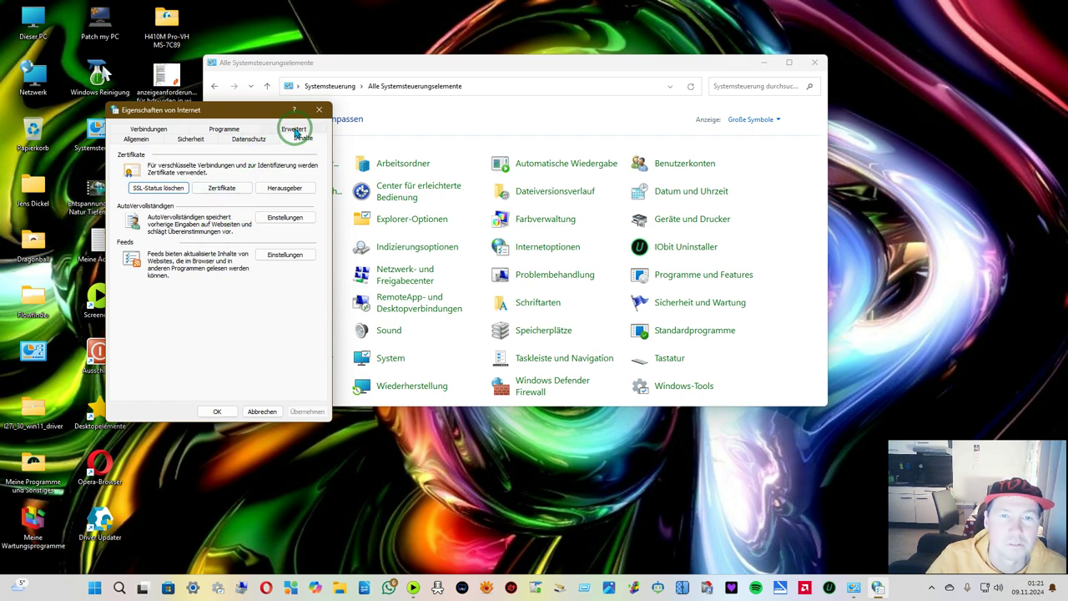
pyautogui.click(294, 131)
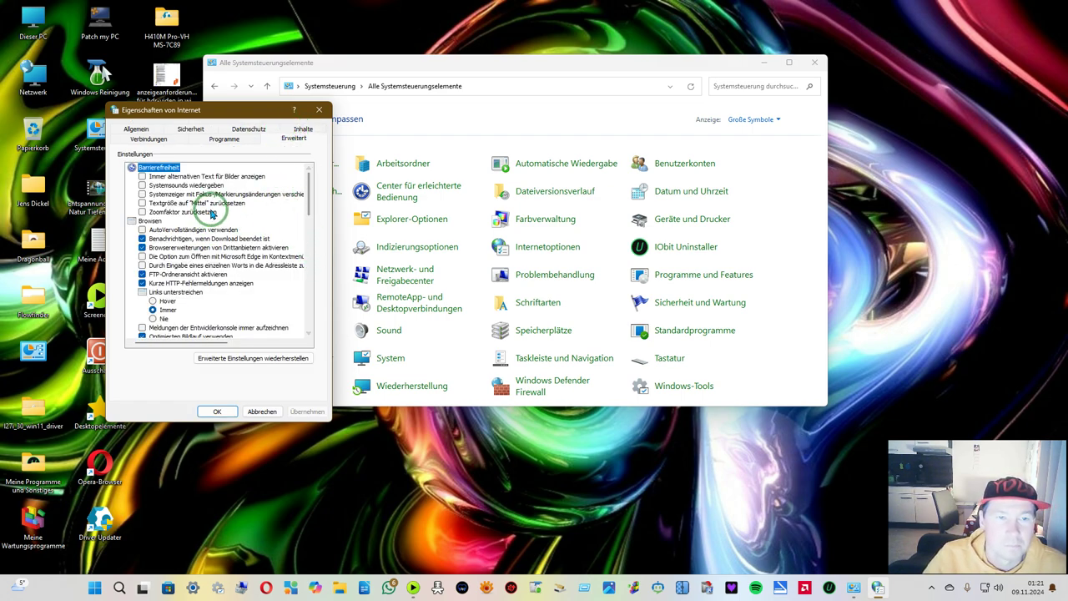
pyautogui.scroll(-2, 238, 219)
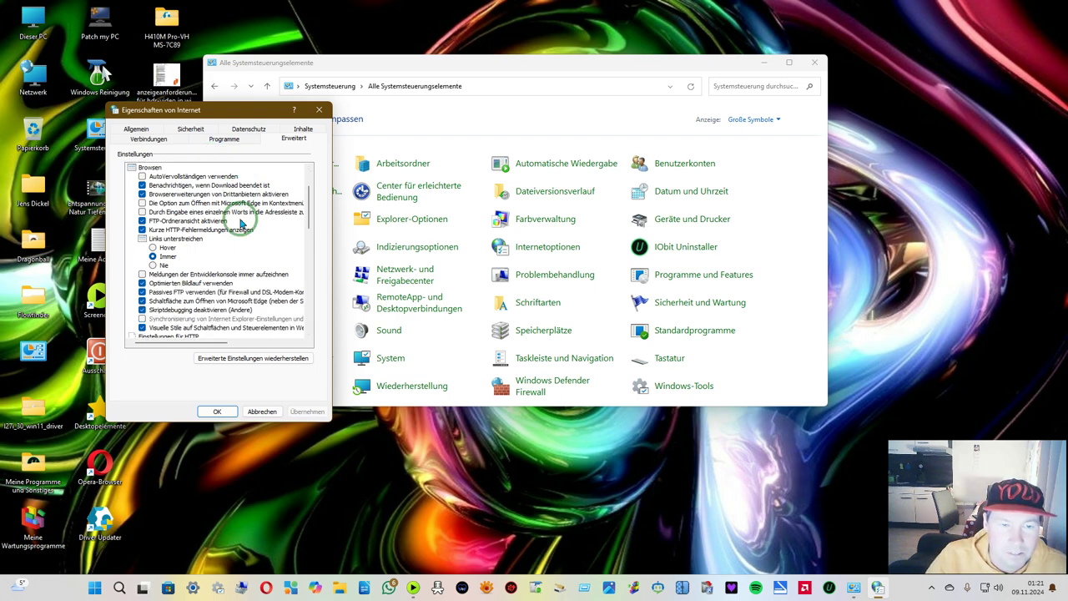
pyautogui.scroll(-2, 271, 230)
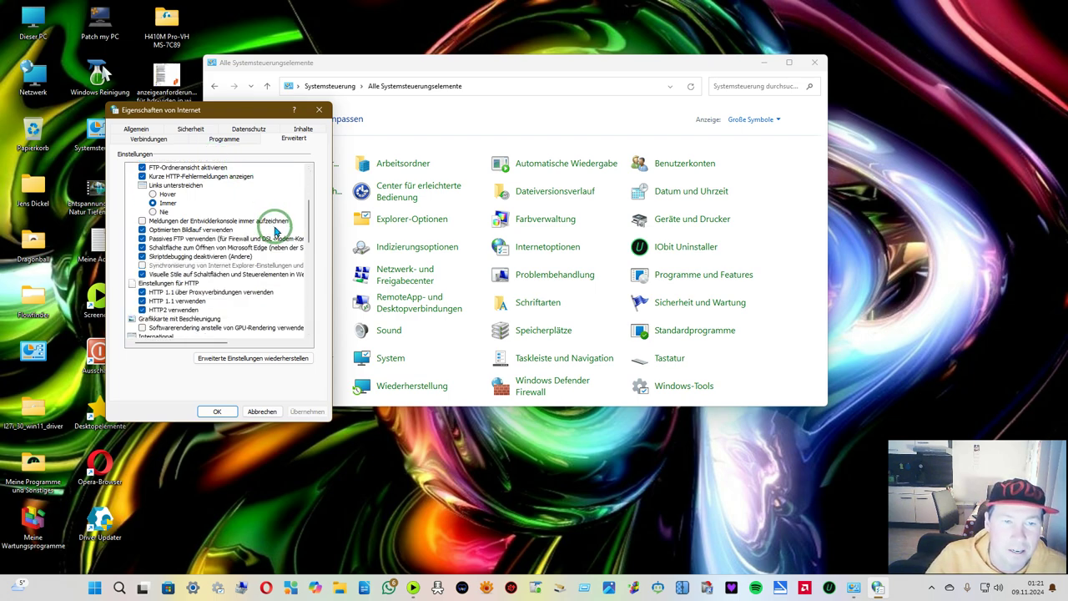
pyautogui.scroll(-4, 275, 230)
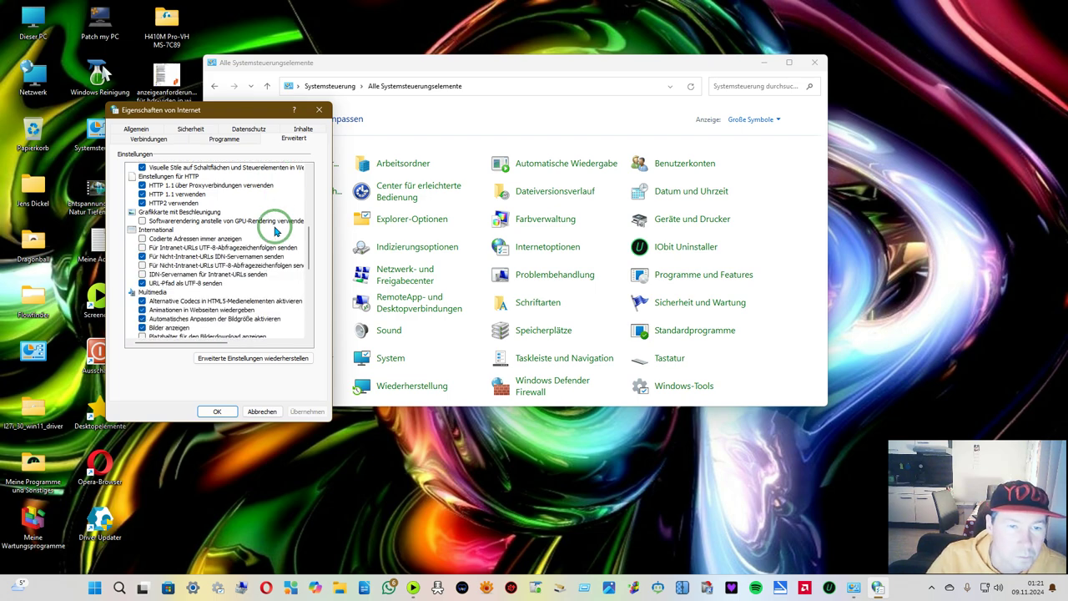
pyautogui.scroll(-2, 275, 231)
pyautogui.scroll(-6, 276, 233)
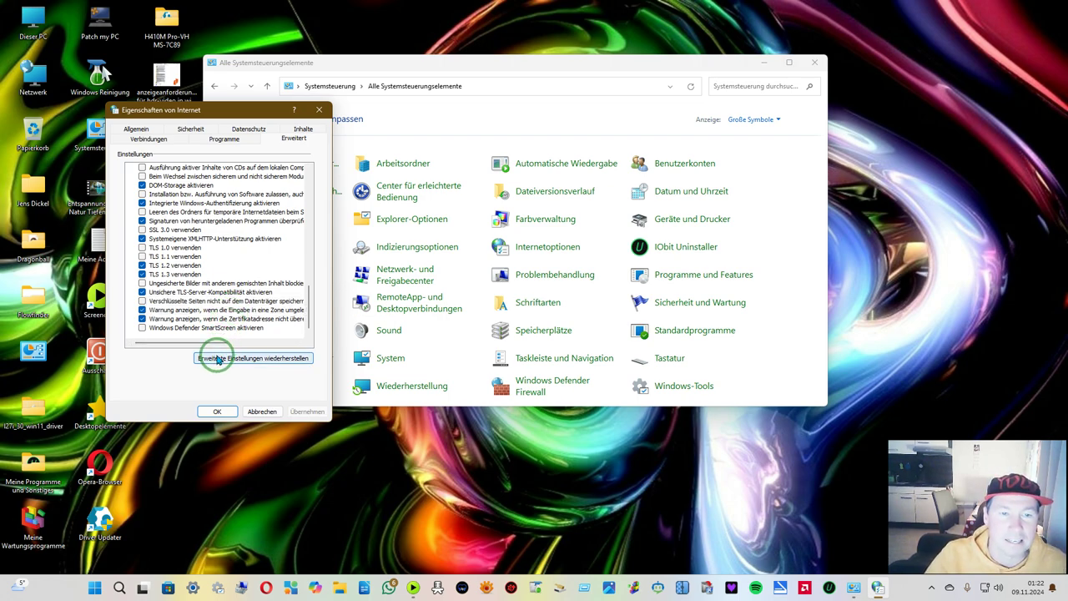
pyautogui.click(207, 413)
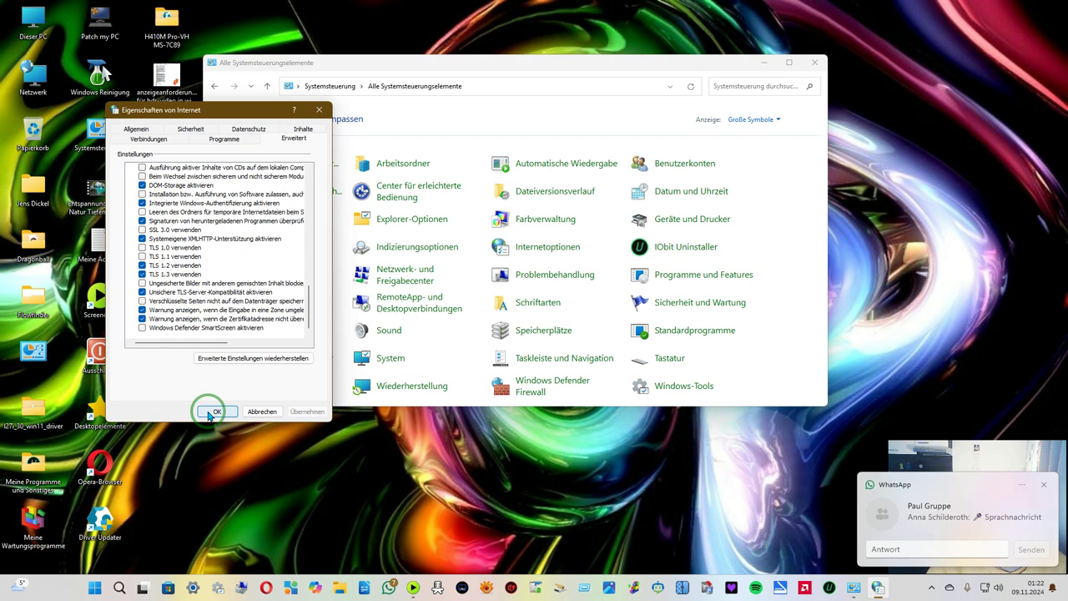
pyautogui.click(210, 412)
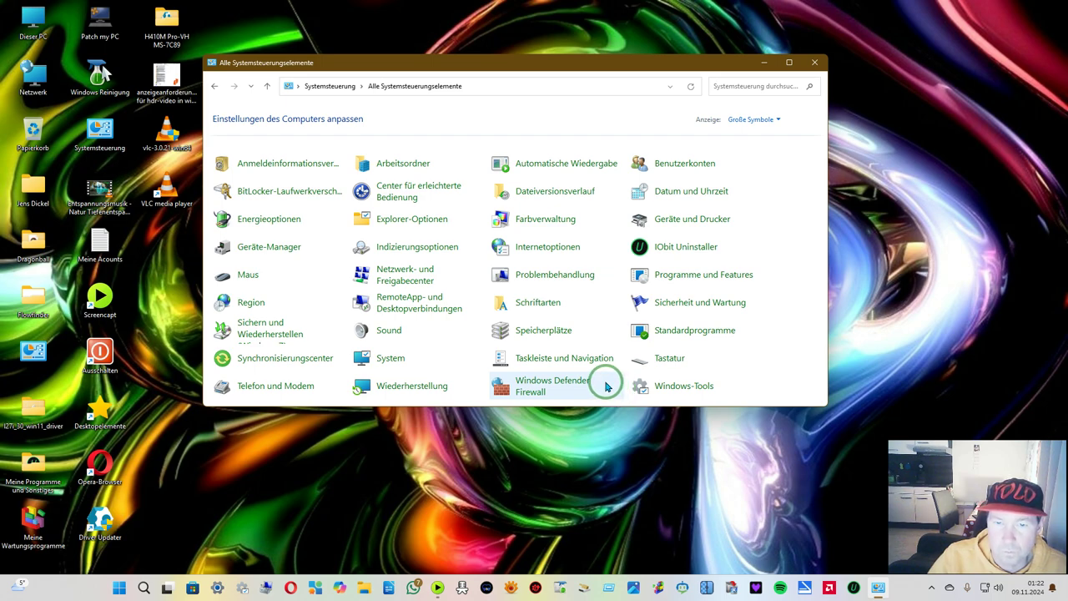
# View the Network and Sharing Center and the Windows Defender Firewall status for private and public networks
pyautogui.click(407, 272)
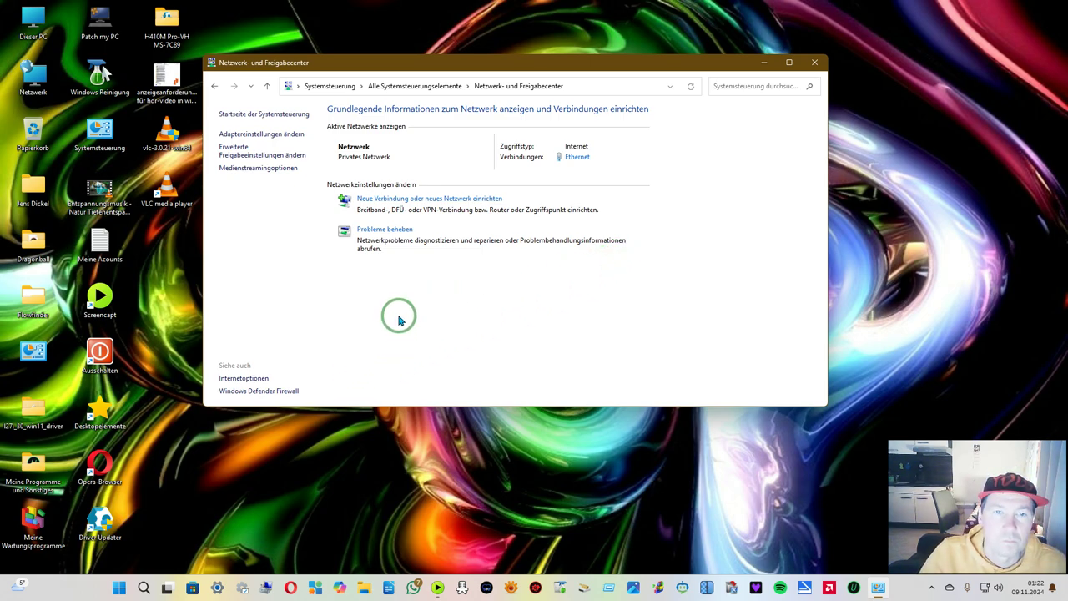
pyautogui.click(275, 389)
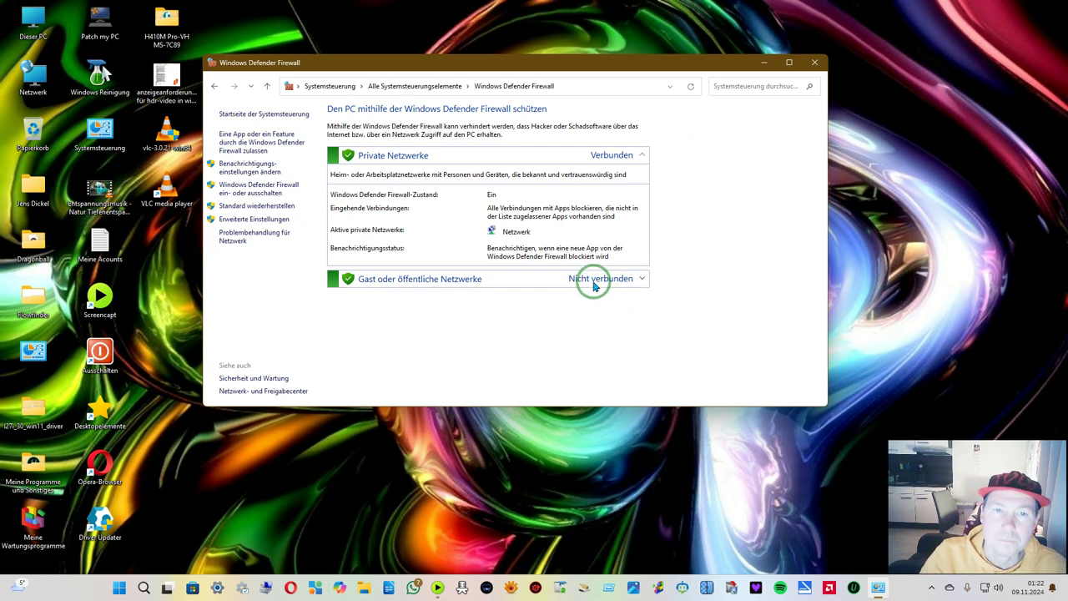
# Review the Sicherheit and Wartung details under Sicherheit und Wartung, and close the Control Panel
pyautogui.click(248, 380)
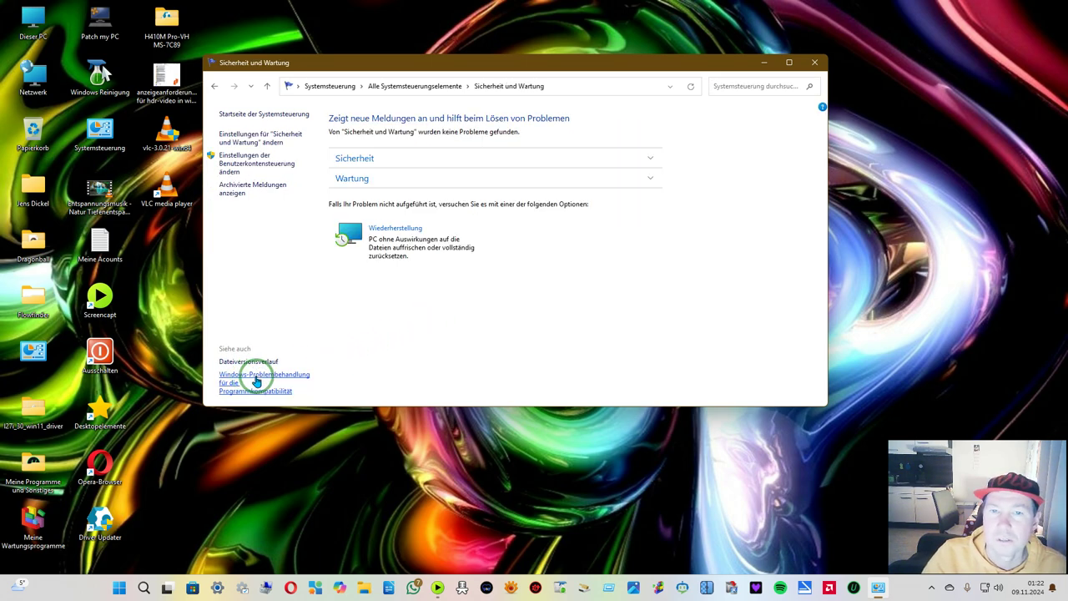
pyautogui.click(649, 158)
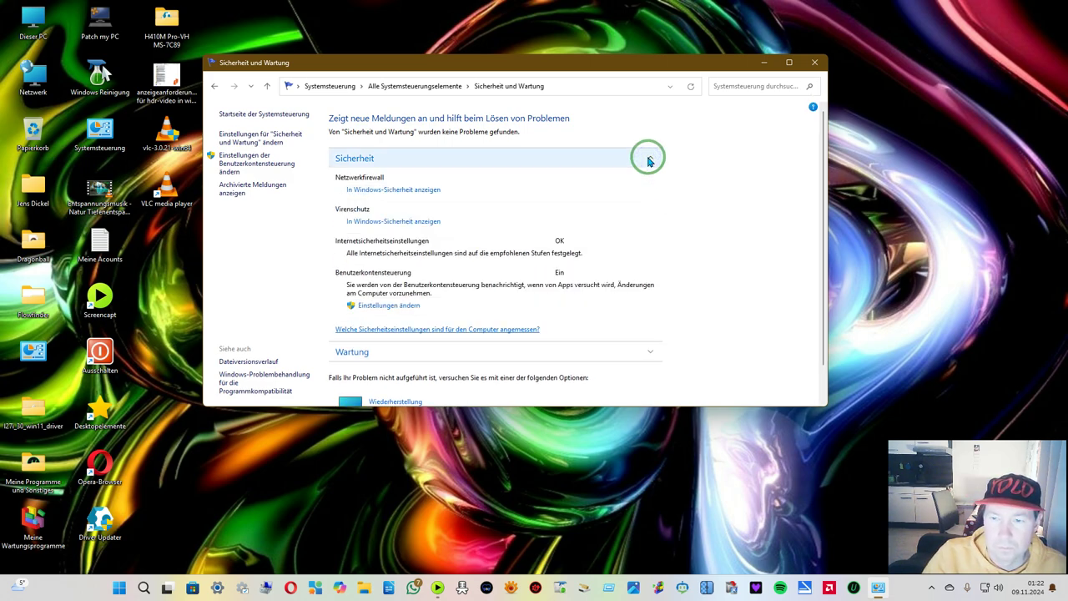
pyautogui.click(649, 159)
pyautogui.click(653, 180)
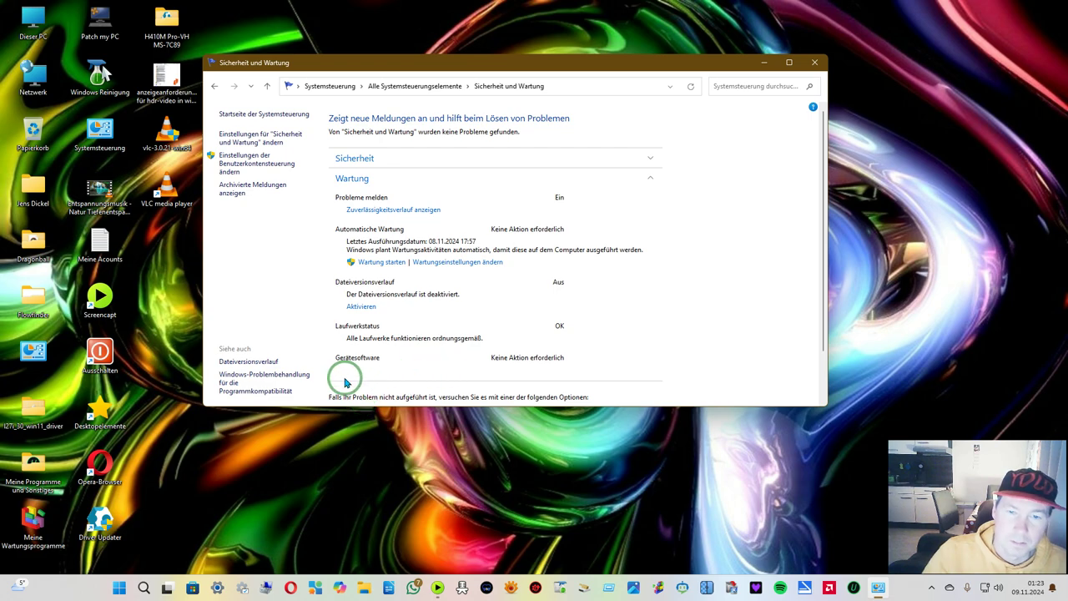
pyautogui.scroll(-1, 318, 338)
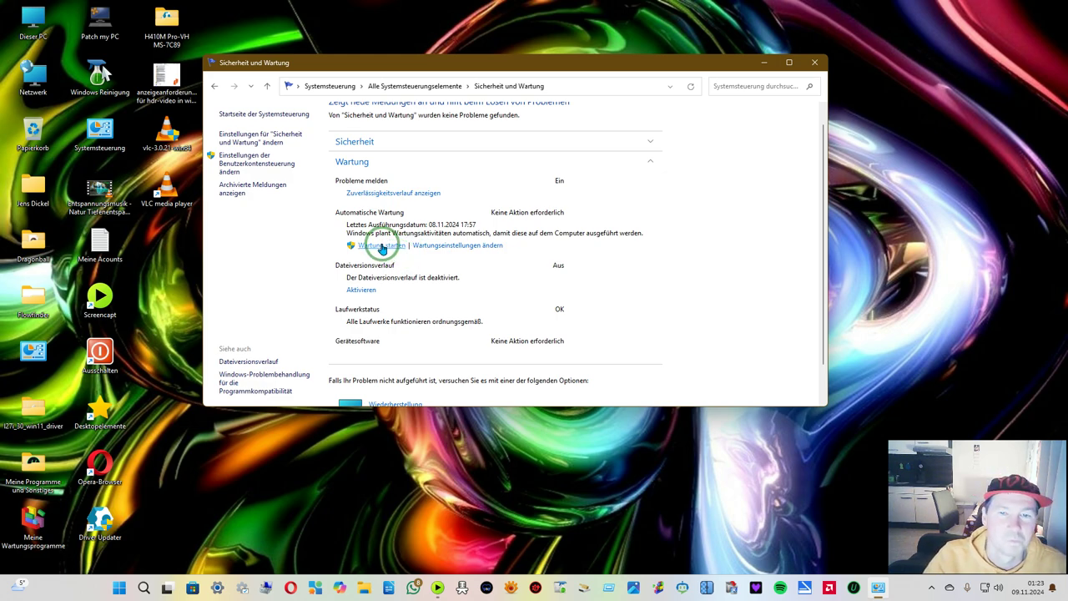
pyautogui.click(815, 62)
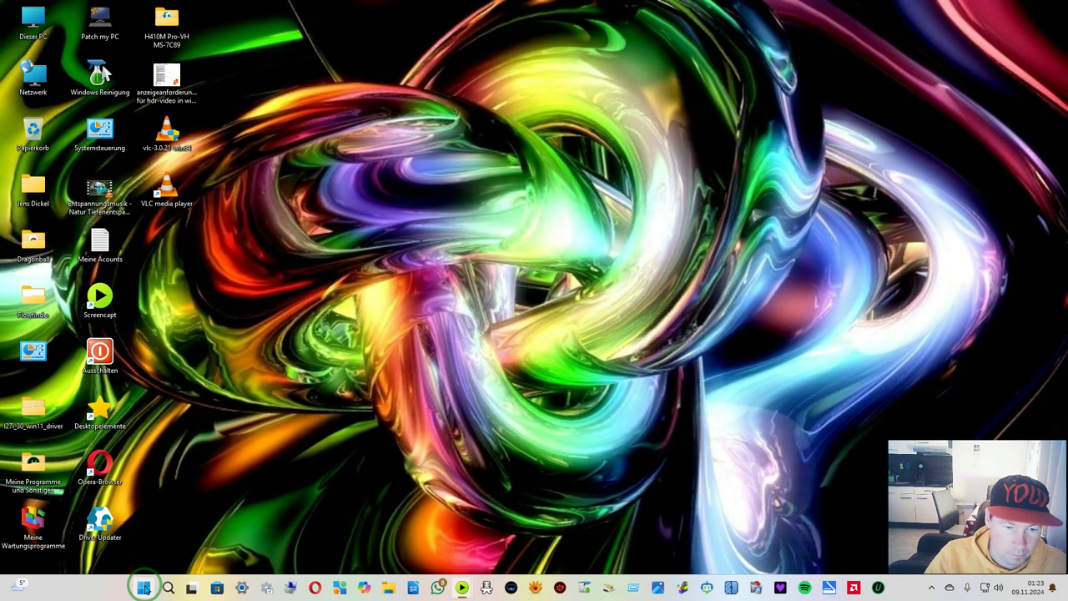
# Open the Geräte-Manager from the recently used apps in the Windows search
pyautogui.click(145, 590)
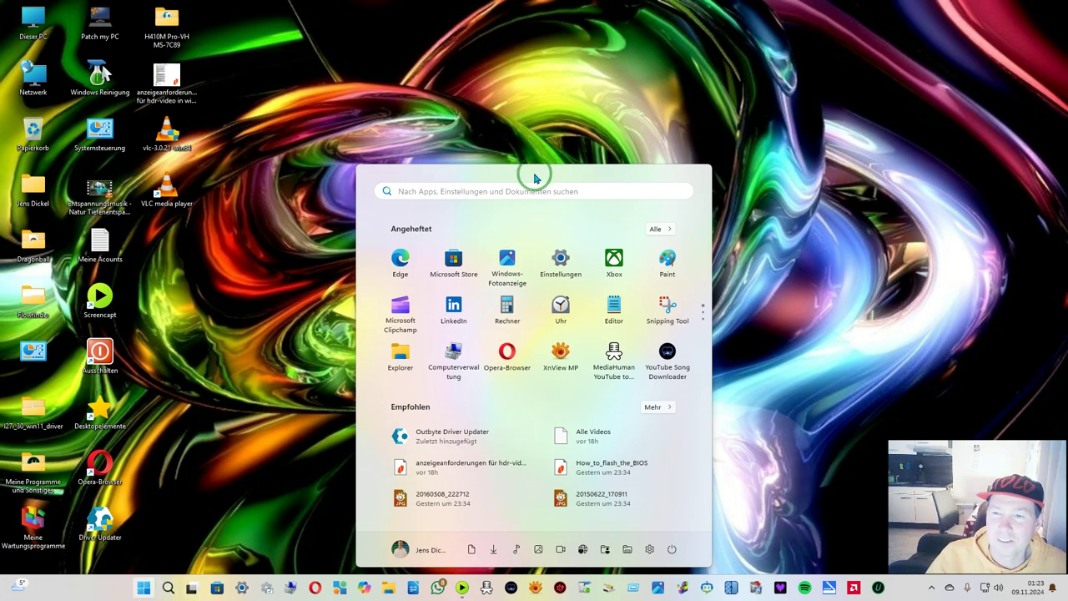
pyautogui.click(532, 191)
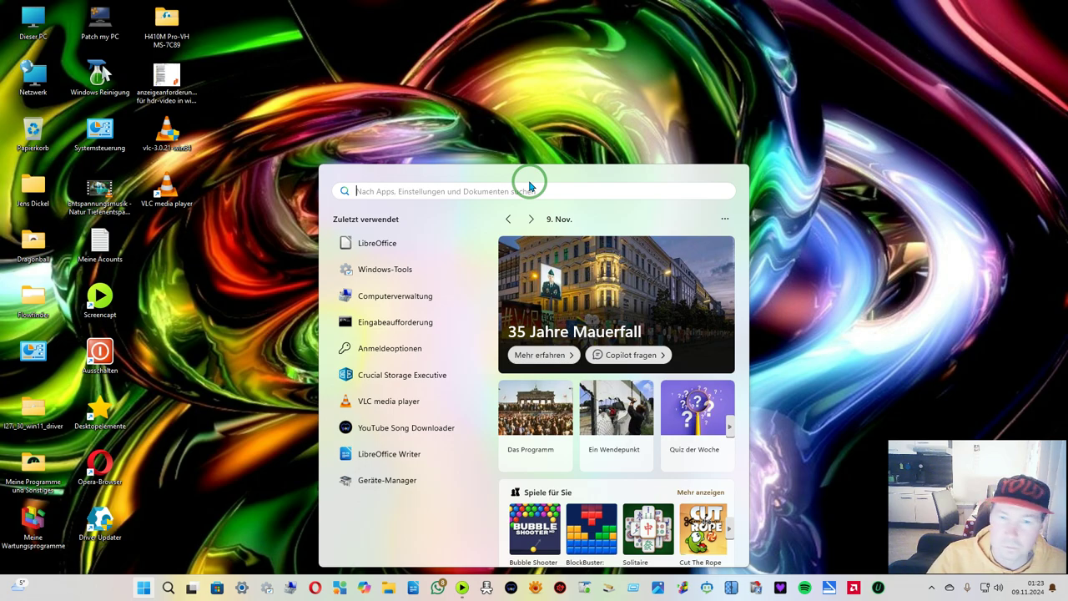
pyautogui.rightClick(381, 482)
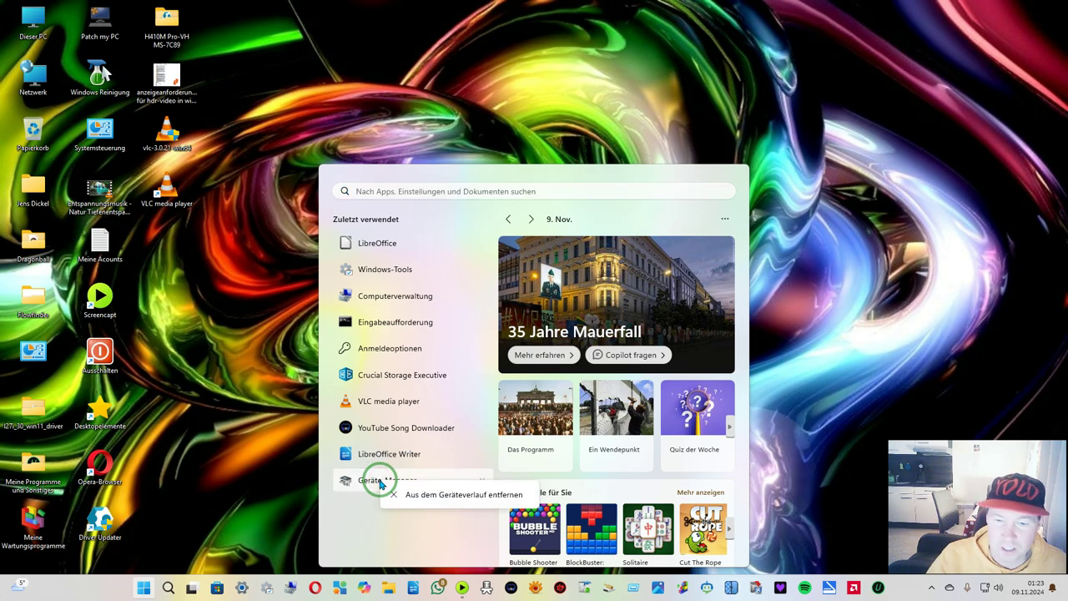
pyautogui.click(362, 485)
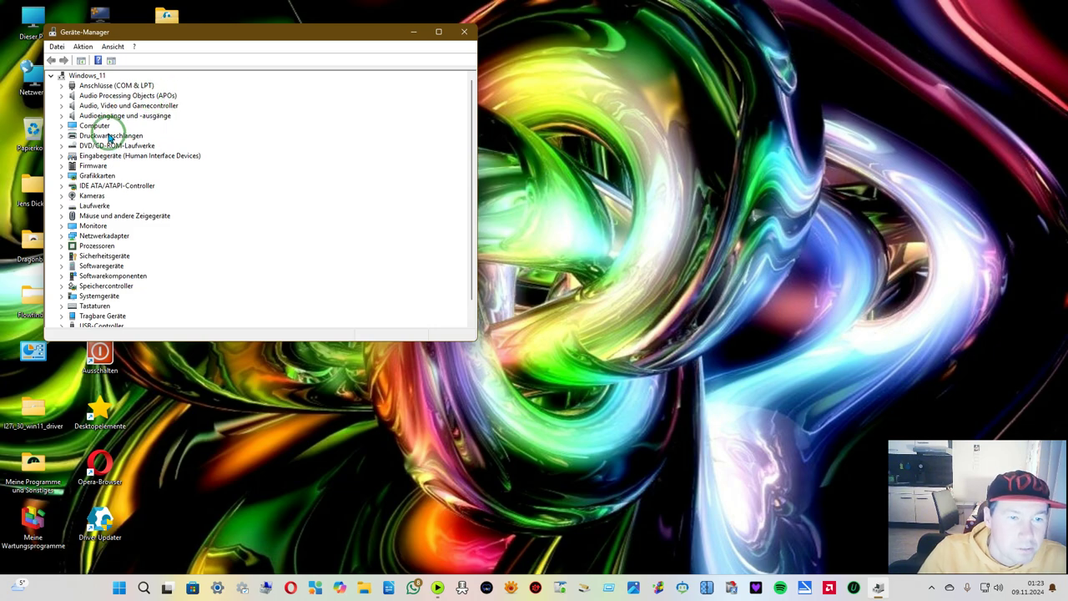
# Open the properties of the Intel(R) Ethernet Connection (12) I219-V under Netzwerkadapter
pyautogui.doubleClick(122, 237)
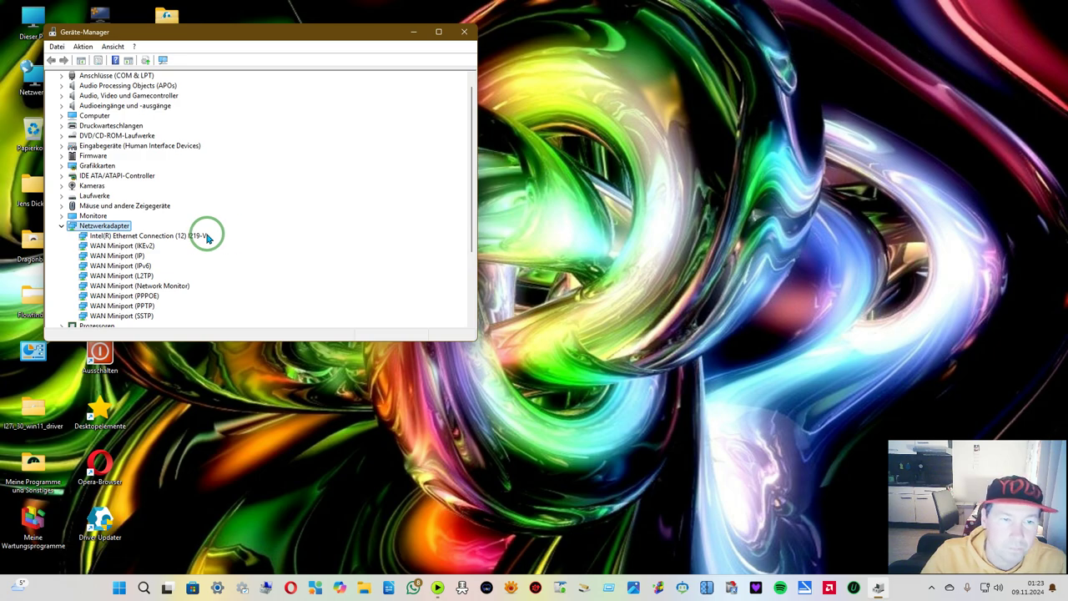
pyautogui.click(125, 237)
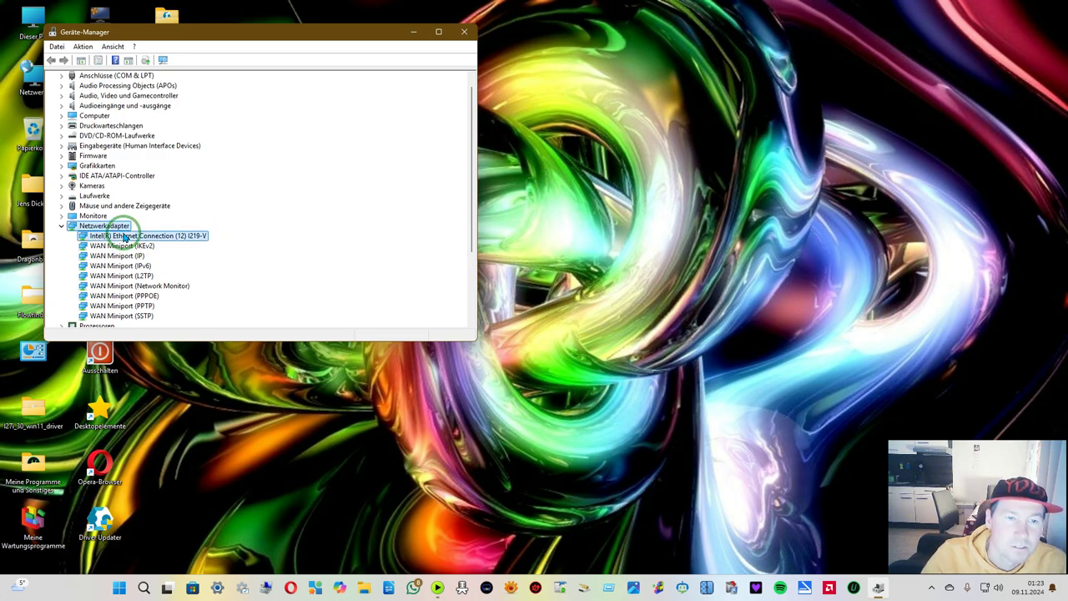
pyautogui.rightClick(127, 239)
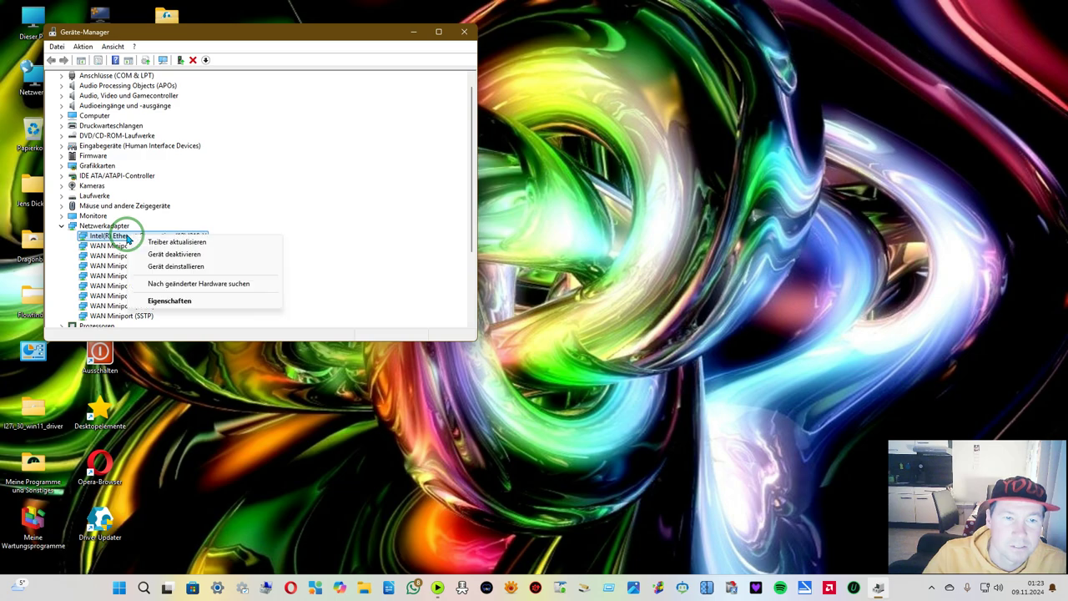
pyautogui.click(163, 302)
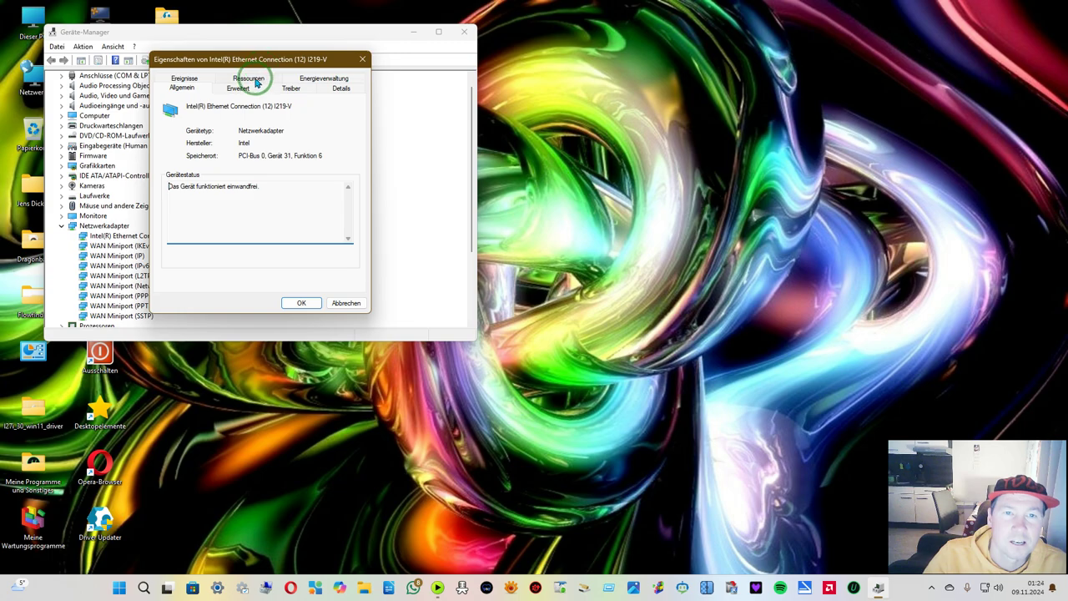
# View the available values for Geschwindigkeit und Duplex in the Ethernet adapter's advanced properties
pyautogui.click(240, 88)
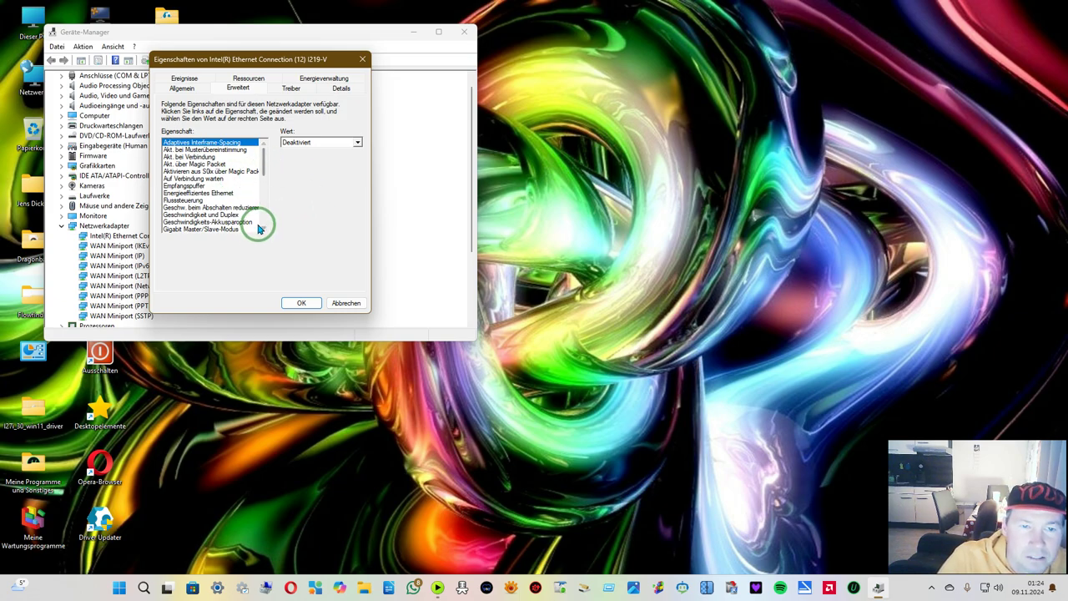
pyautogui.click(213, 215)
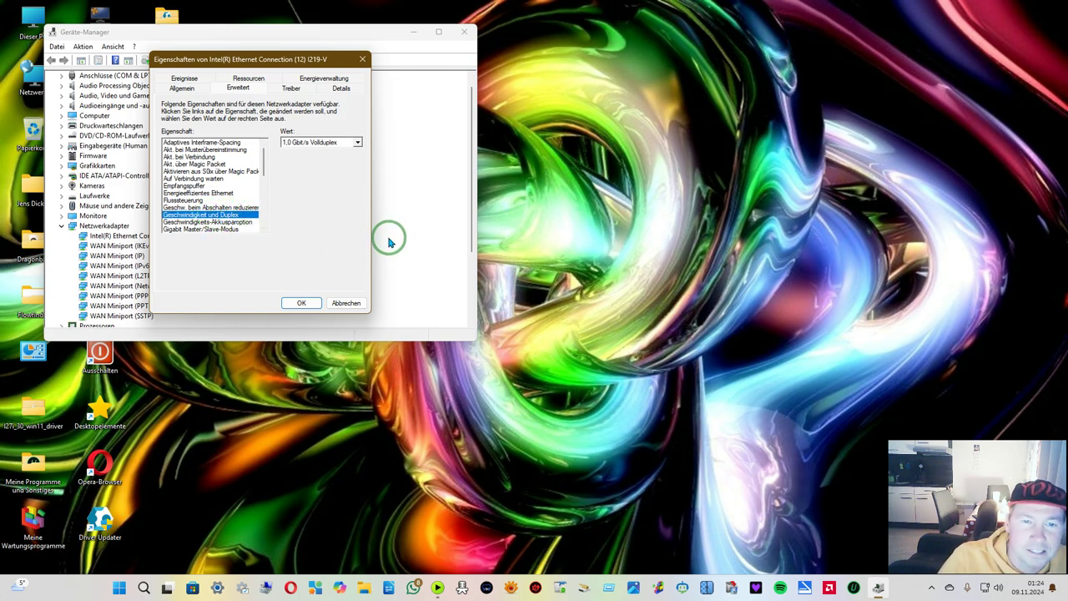
pyautogui.click(357, 144)
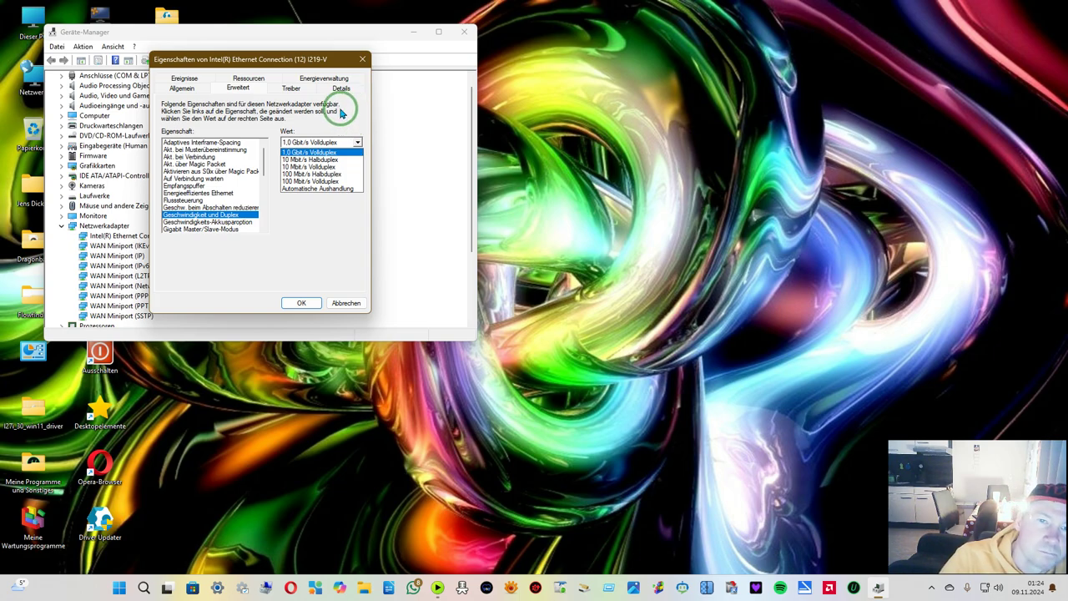
pyautogui.click(340, 113)
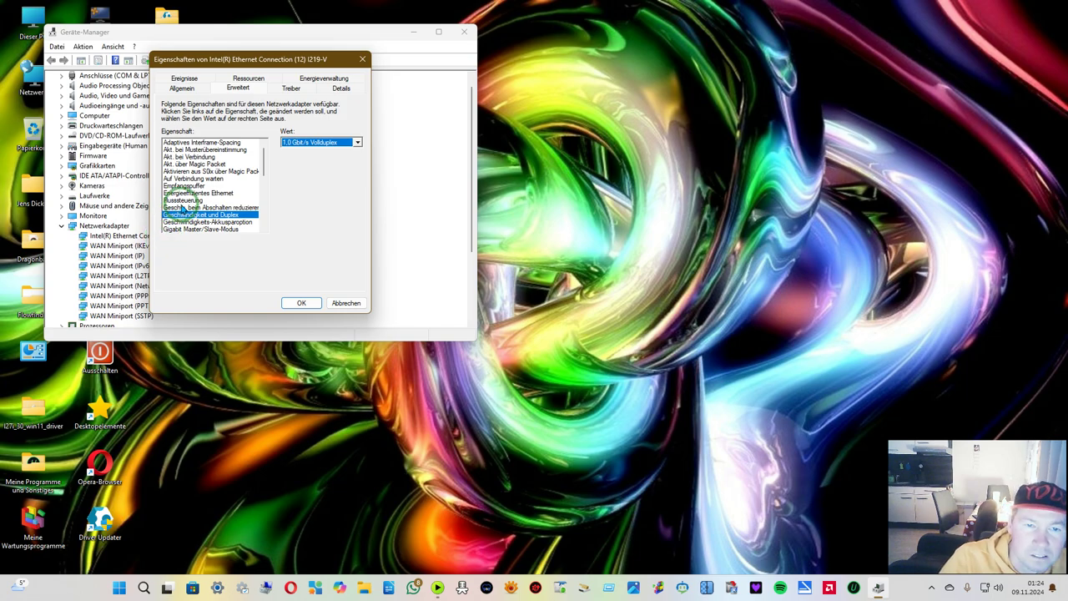
# Check the value choices for the Geschwindigkeits-Akkusparoption of the Ethernet adapter
pyautogui.click(215, 222)
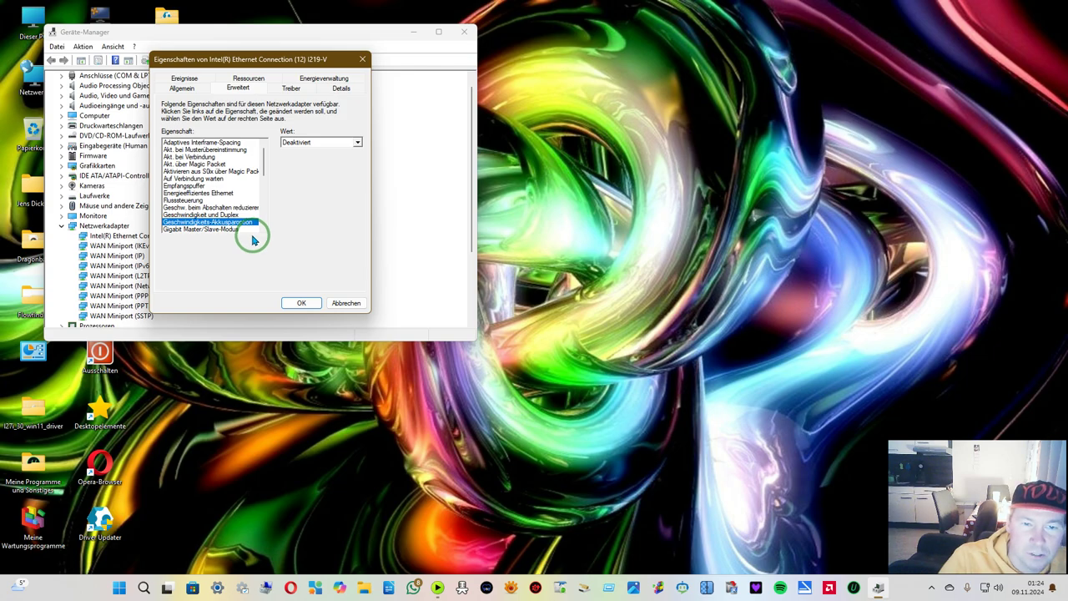
pyautogui.click(357, 144)
pyautogui.click(354, 108)
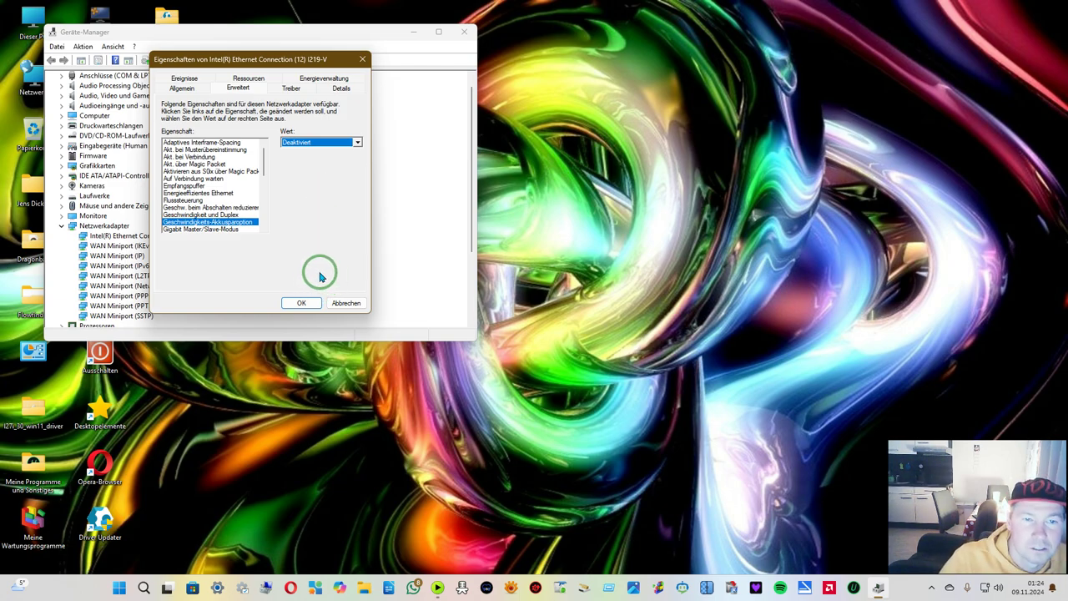
# Review Empfangspuffer, Energieeffizientes Ethernet, Akt. über Magic Packet and the remaining advanced adapter properties through to Verbindungsereignis protokollieren
pyautogui.click(213, 186)
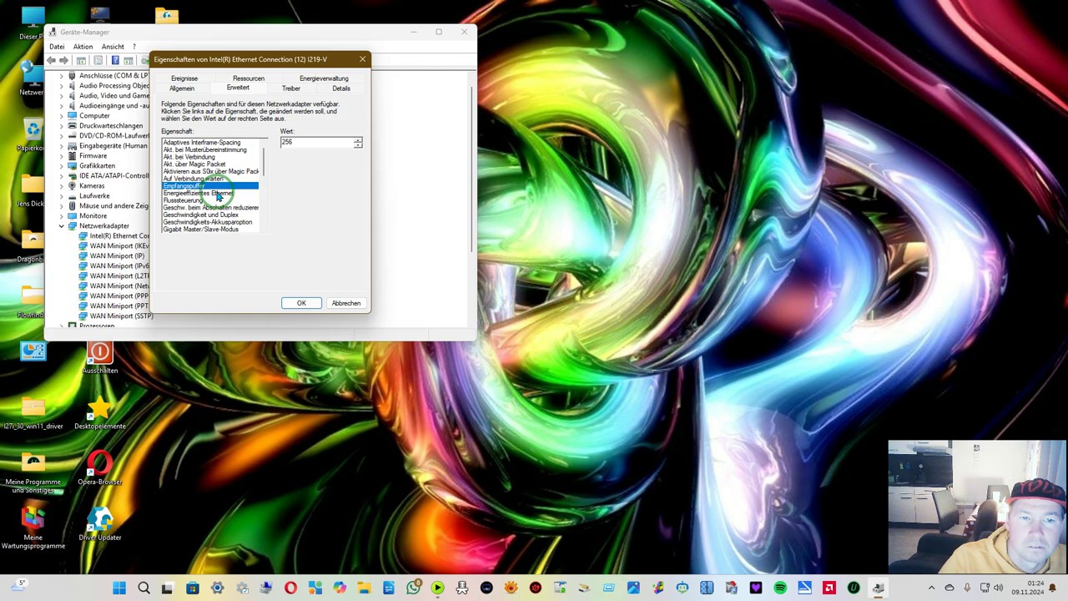
pyautogui.click(216, 194)
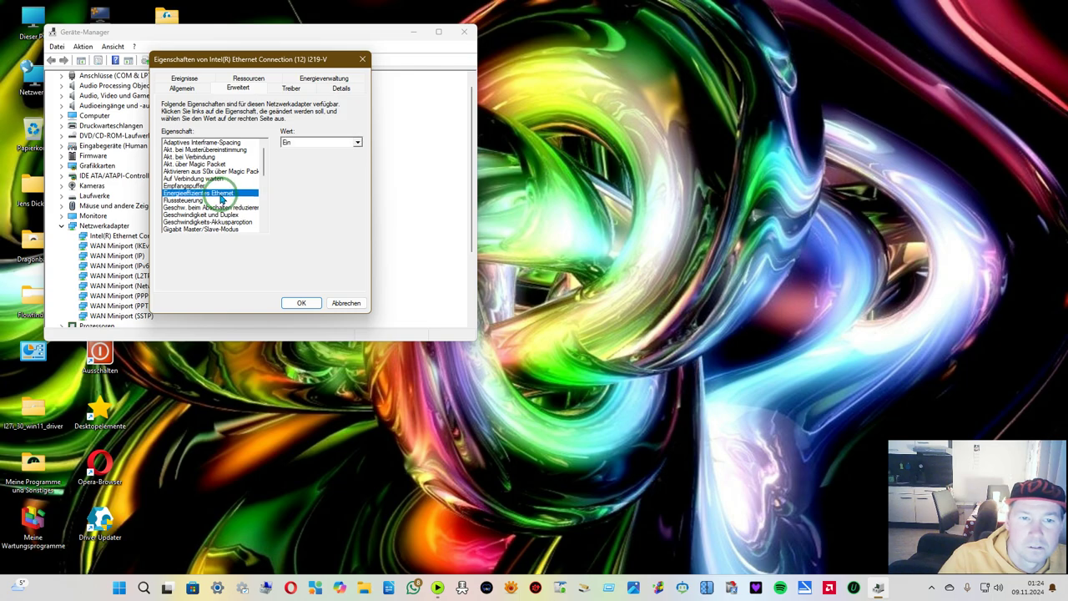
pyautogui.click(205, 165)
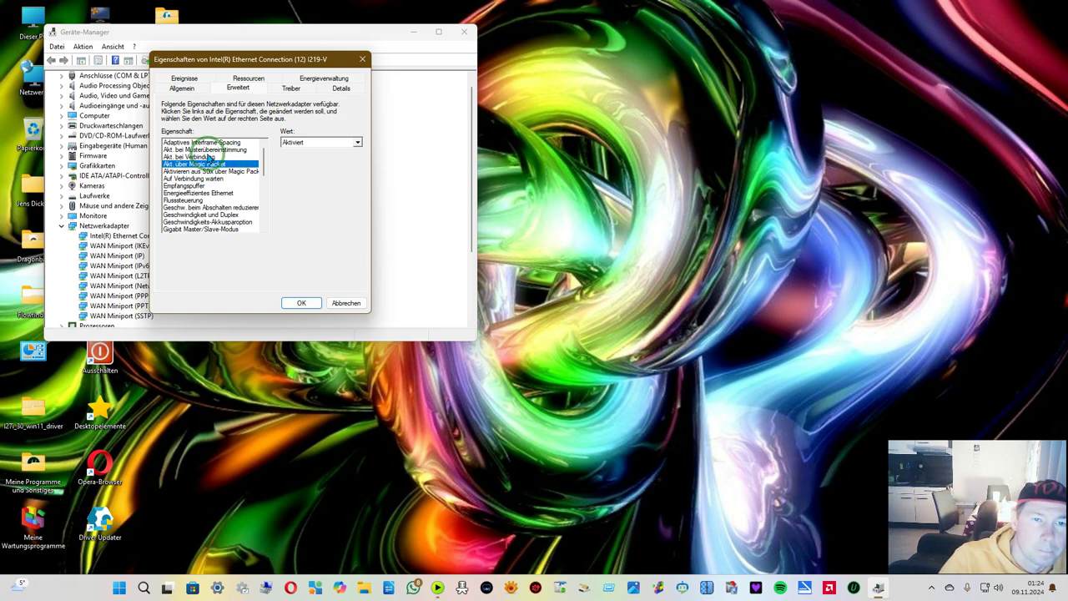
pyautogui.scroll(-2, 230, 208)
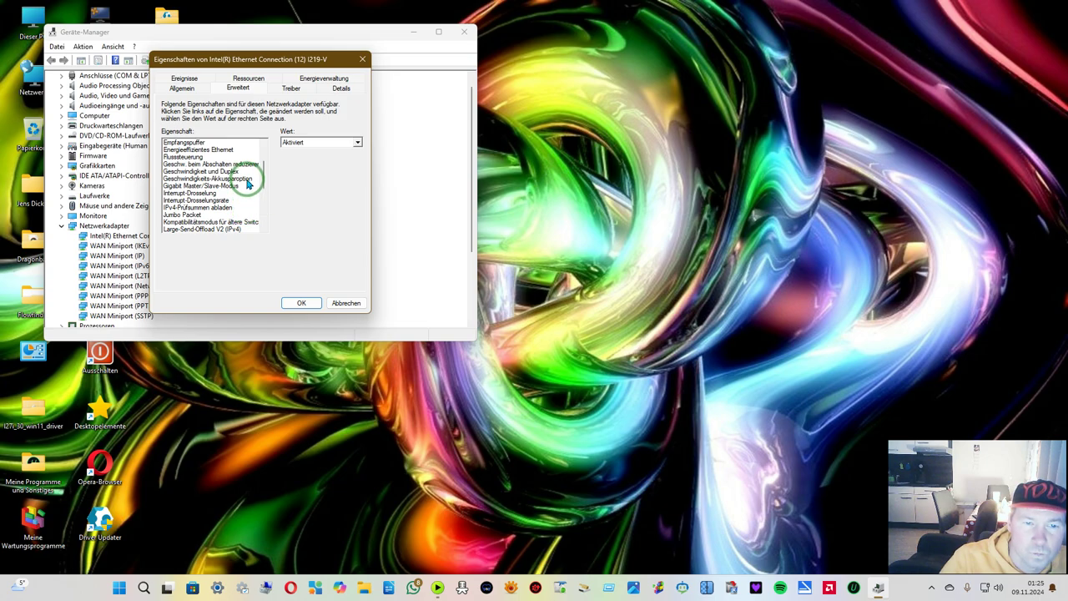
pyautogui.scroll(-2, 247, 185)
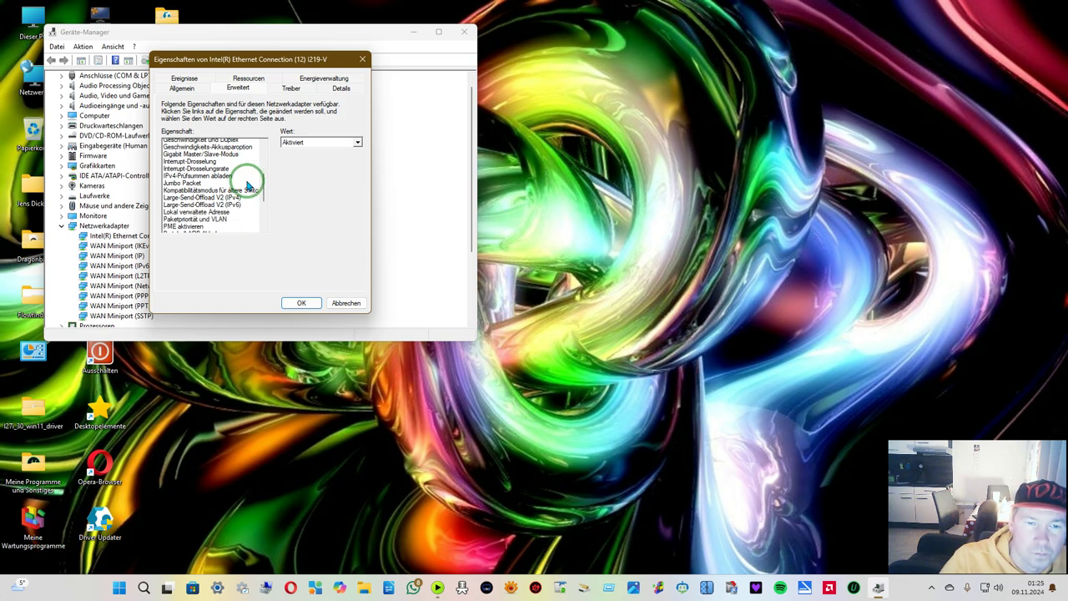
pyautogui.scroll(-1, 247, 185)
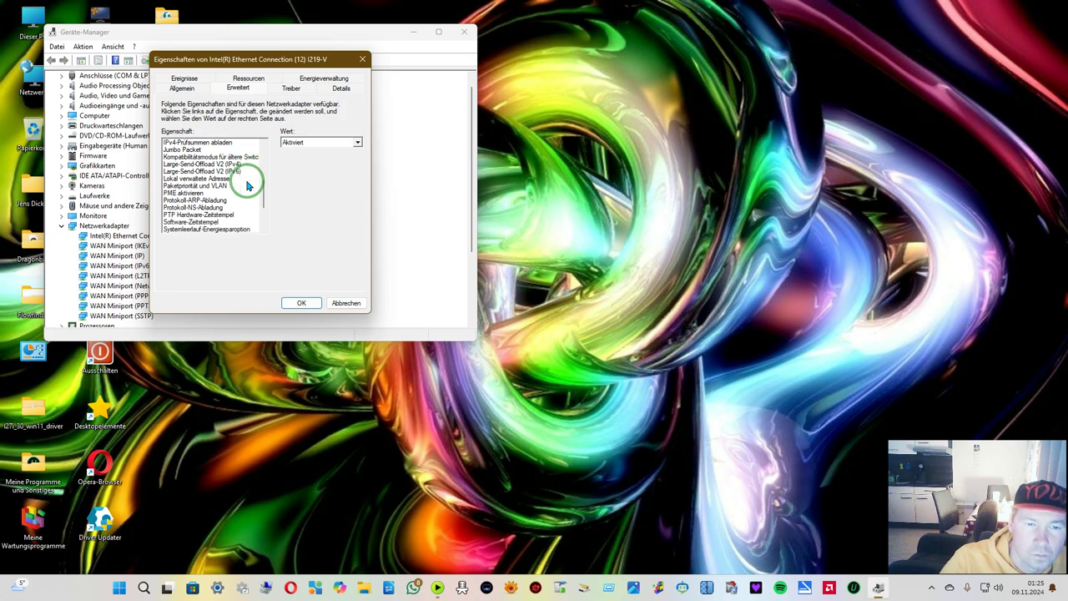
pyautogui.scroll(-2, 247, 185)
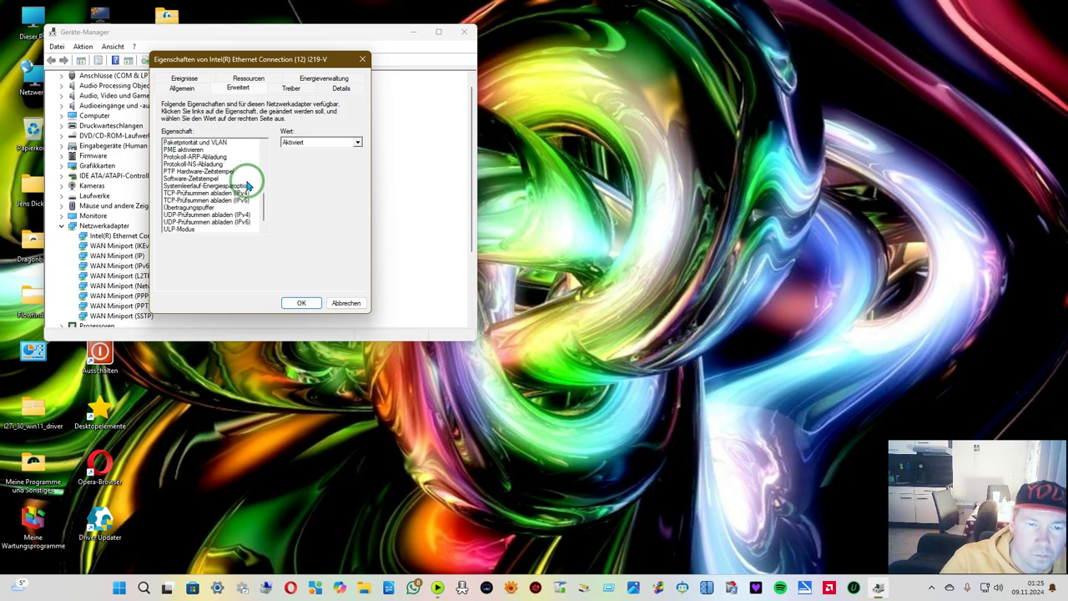
pyautogui.scroll(-1, 247, 186)
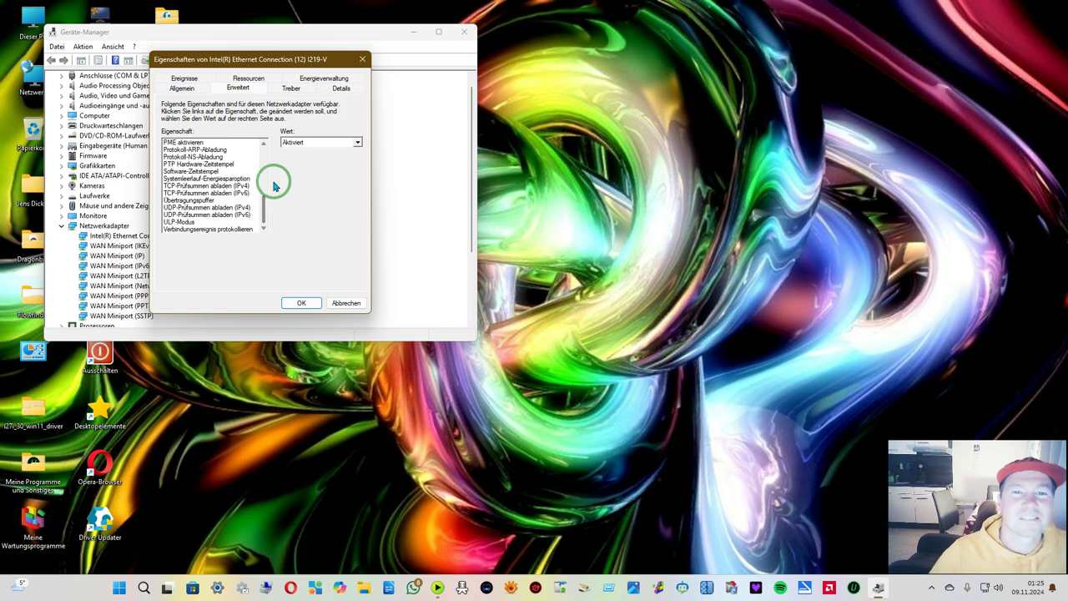
# View the Ethernet adapter's Energieverwaltung and Treiber details, then close its properties and collapse Netzwerkadapter
pyautogui.click(321, 80)
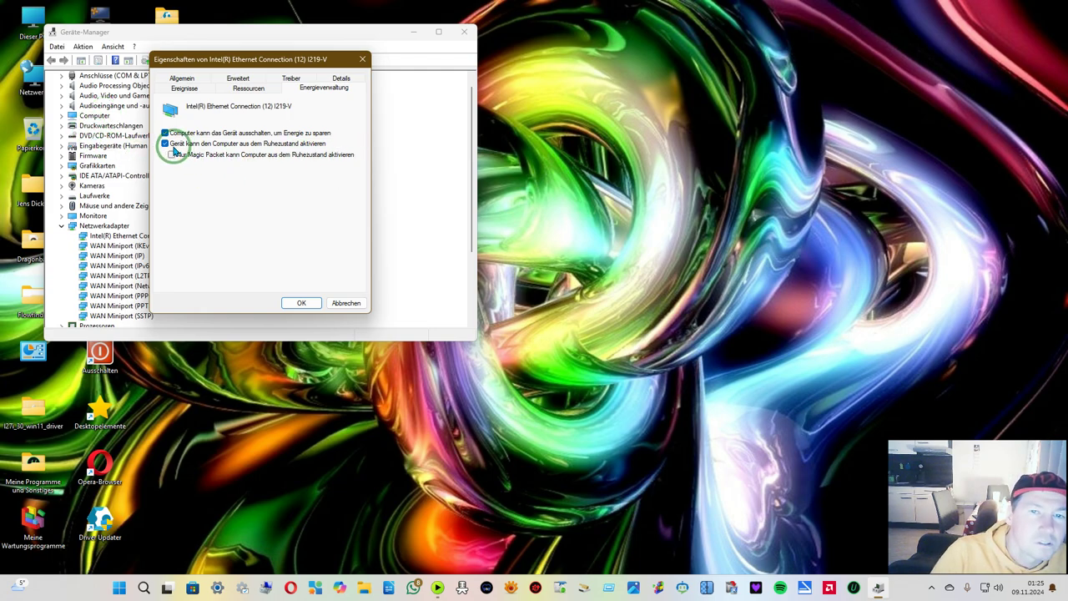
pyautogui.click(292, 78)
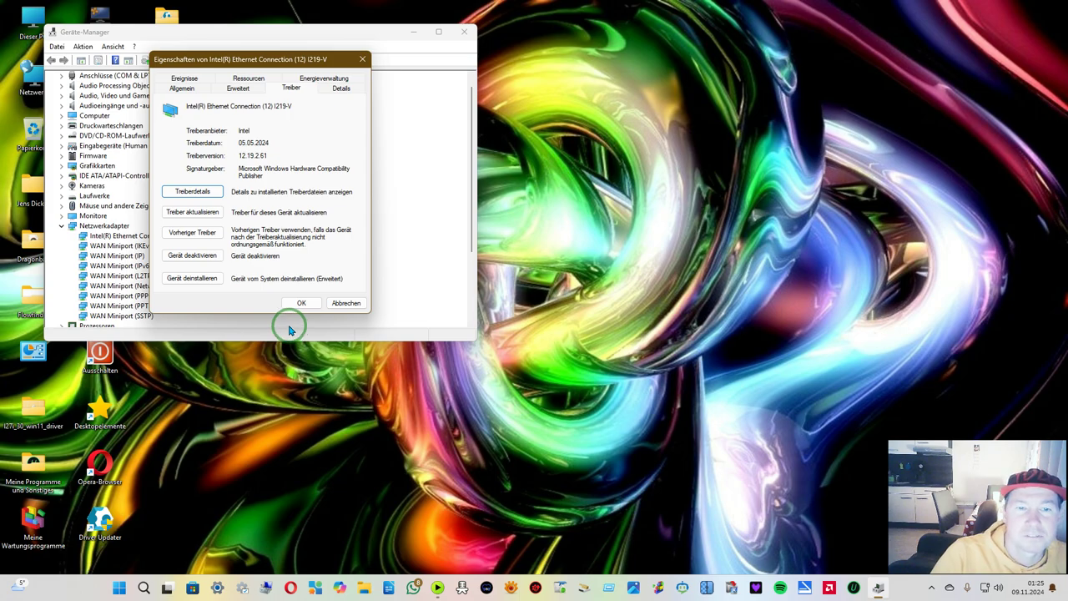
pyautogui.click(299, 305)
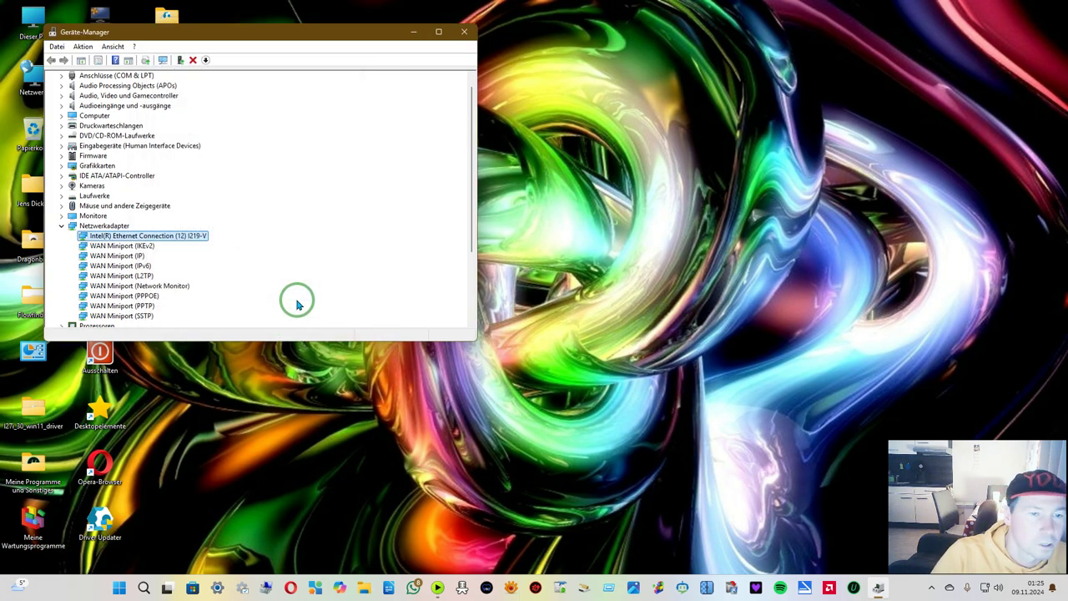
pyautogui.click(61, 226)
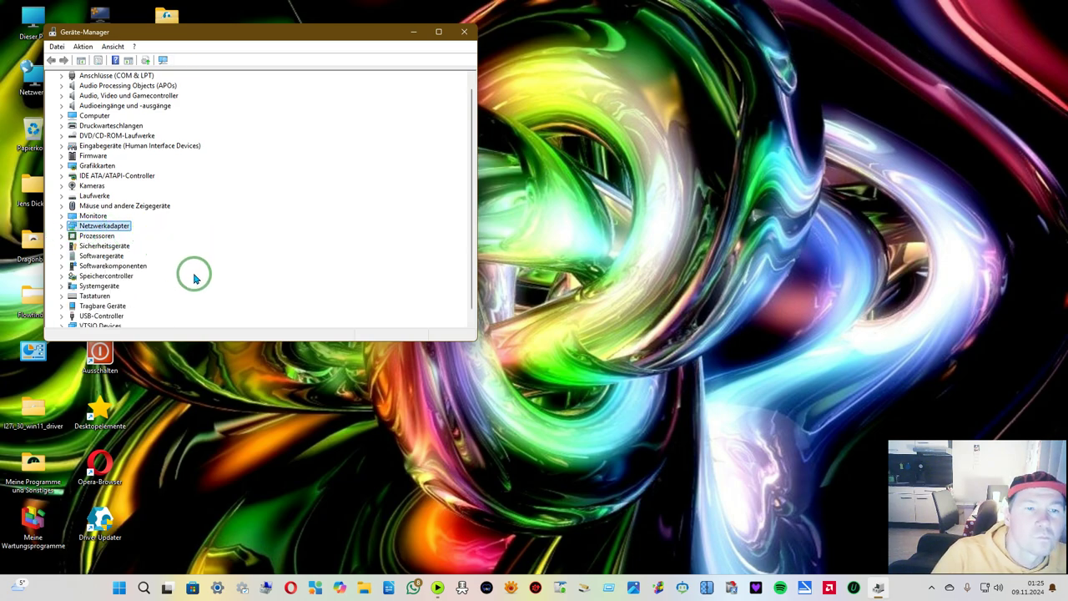
# View the installed device under Grafikkarten, look over the remaining device categories, and close the Geräte-Manager
pyautogui.doubleClick(97, 165)
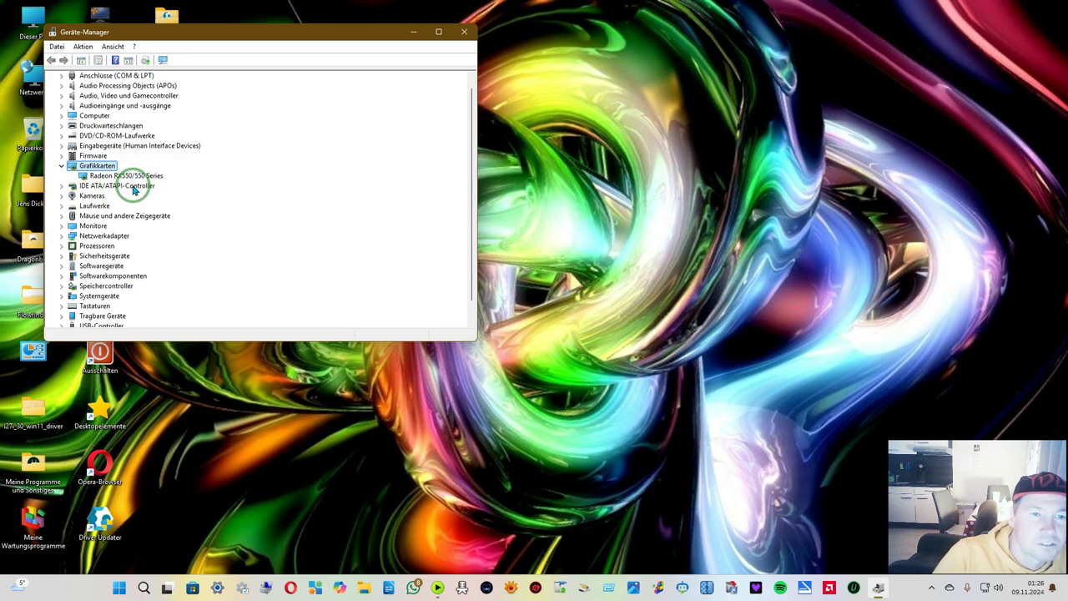
pyautogui.click(61, 165)
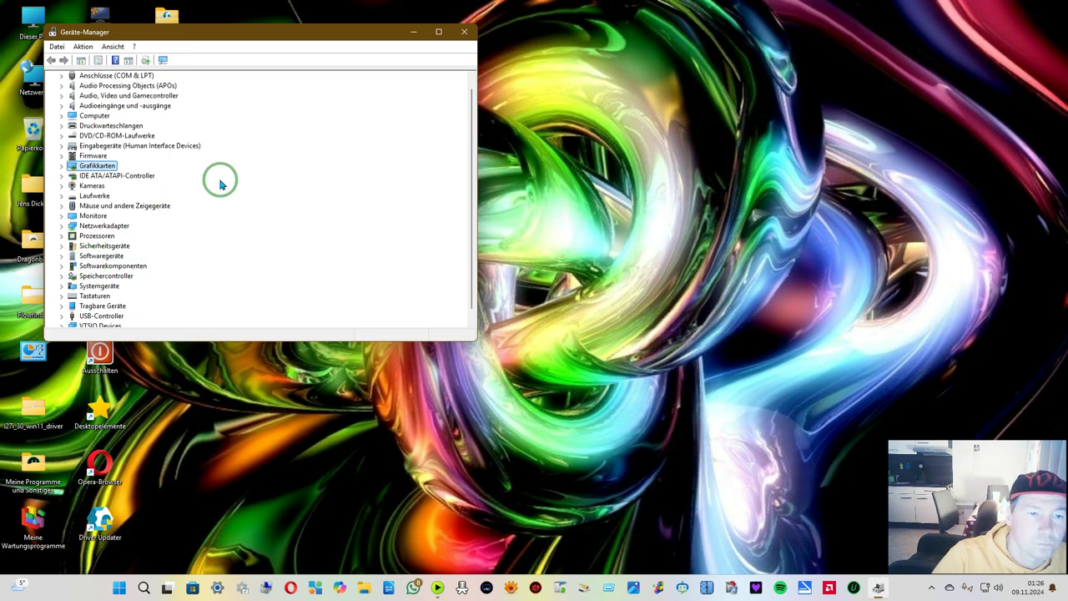
pyautogui.scroll(-1, 159, 171)
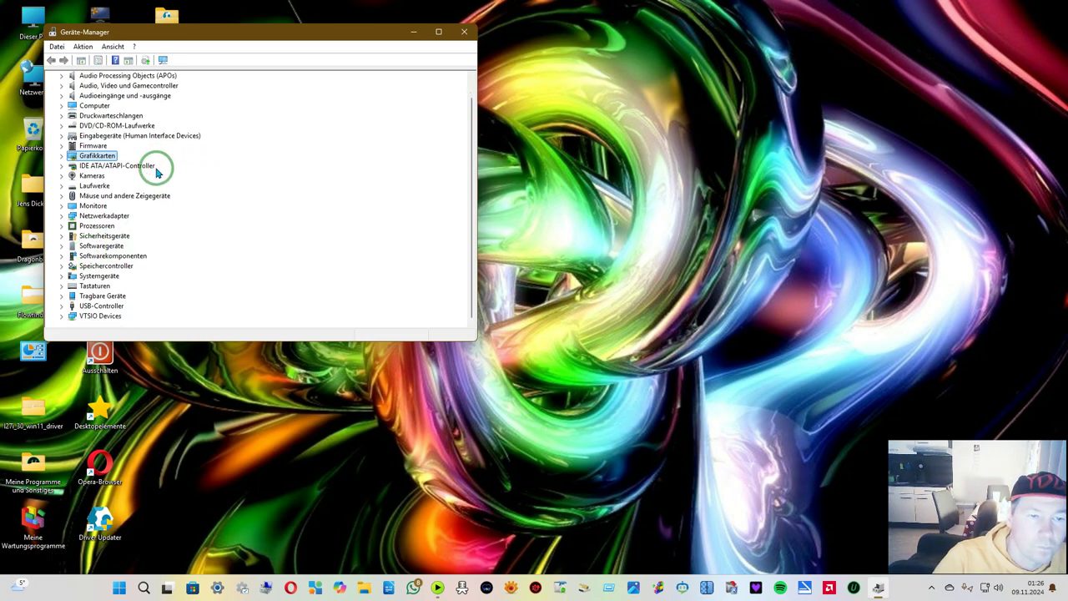
pyautogui.scroll(1, 158, 172)
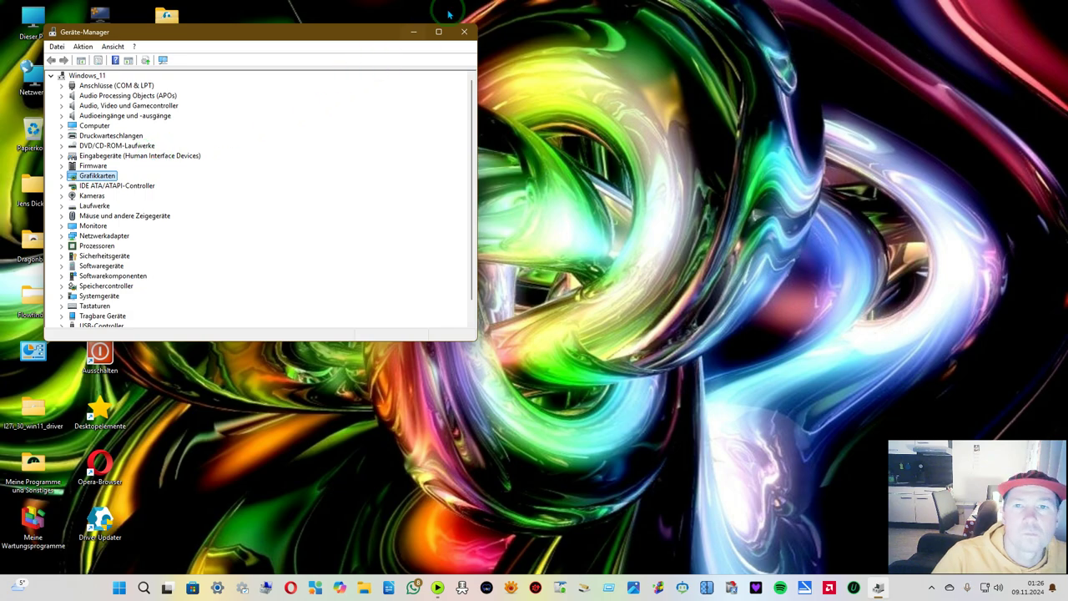
pyautogui.click(462, 37)
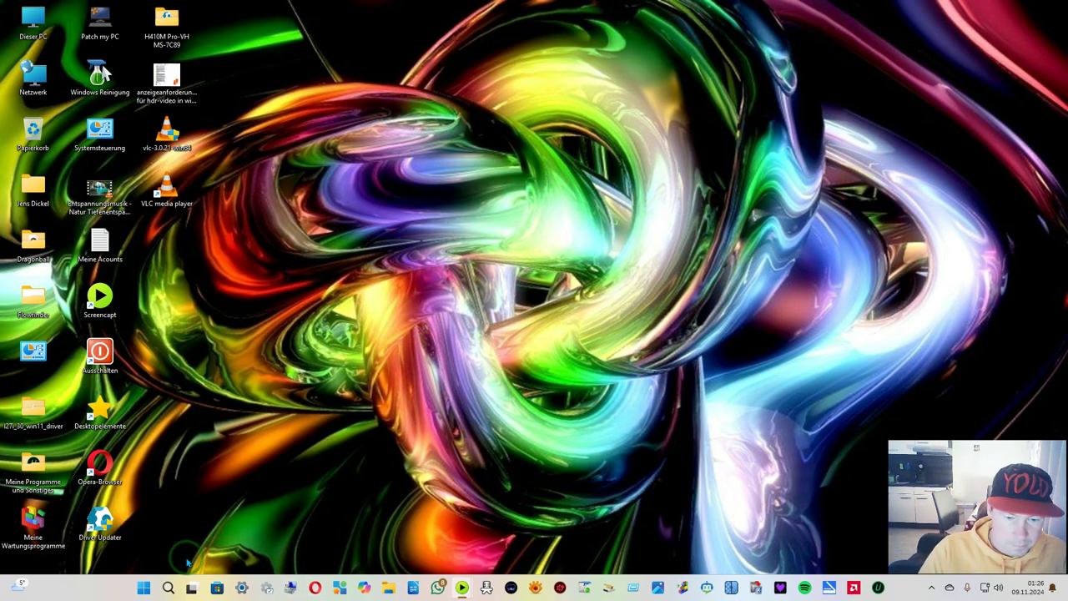
# Set the mouse pointer colour to Lila in the Mauszeiger und Toucheingabe accessibility settings
pyautogui.click(242, 590)
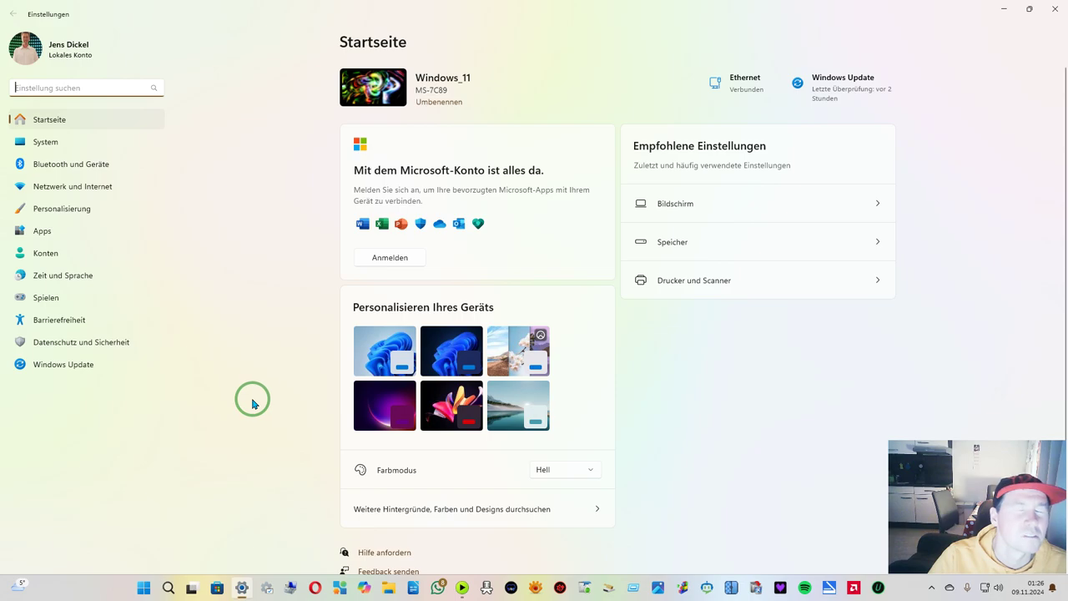
pyautogui.click(74, 319)
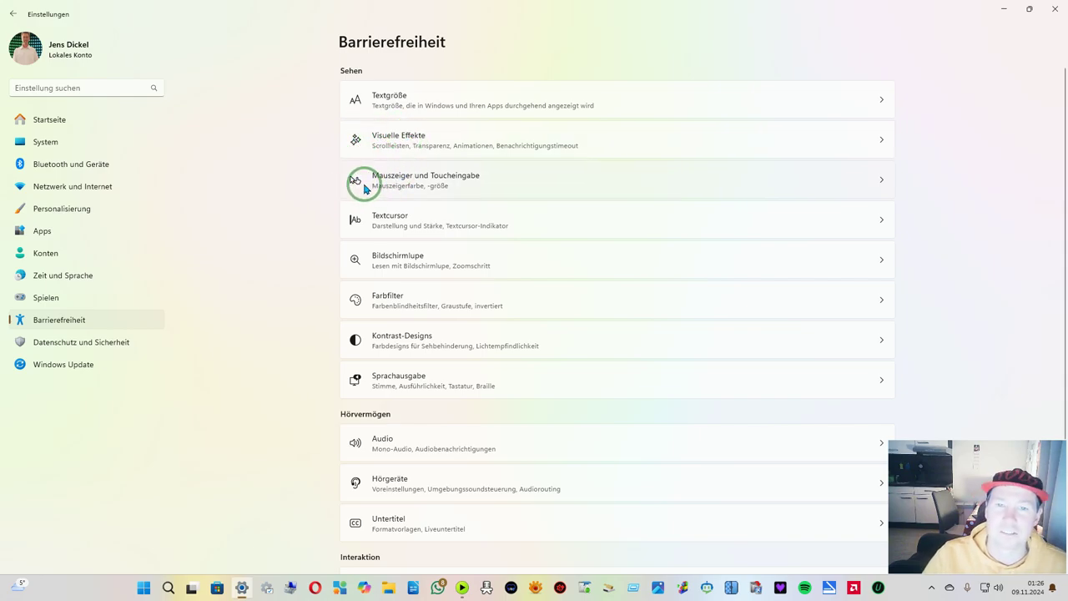
pyautogui.click(534, 180)
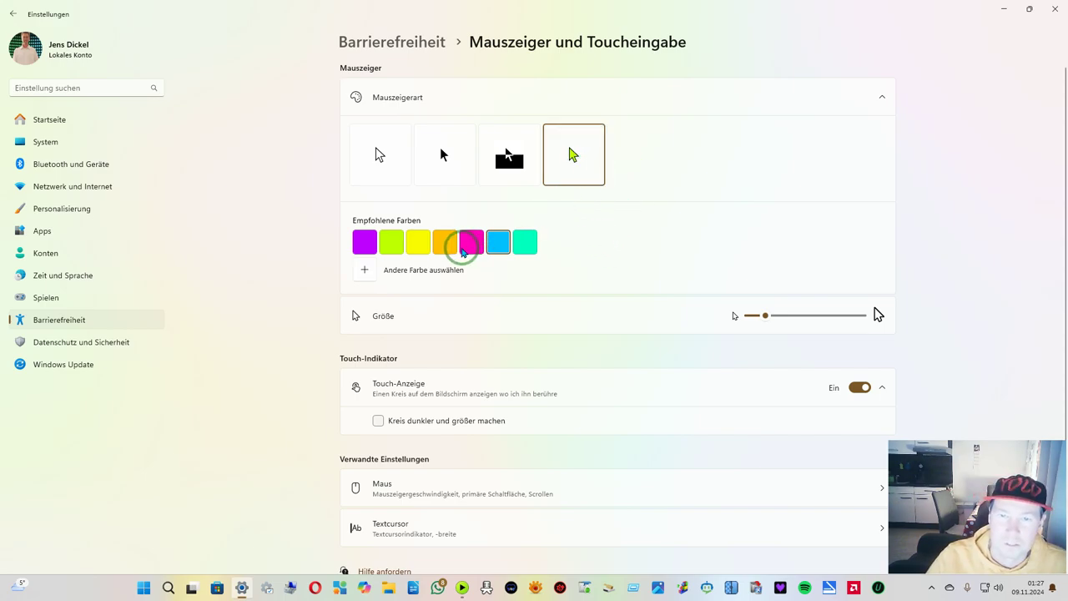
pyautogui.click(368, 243)
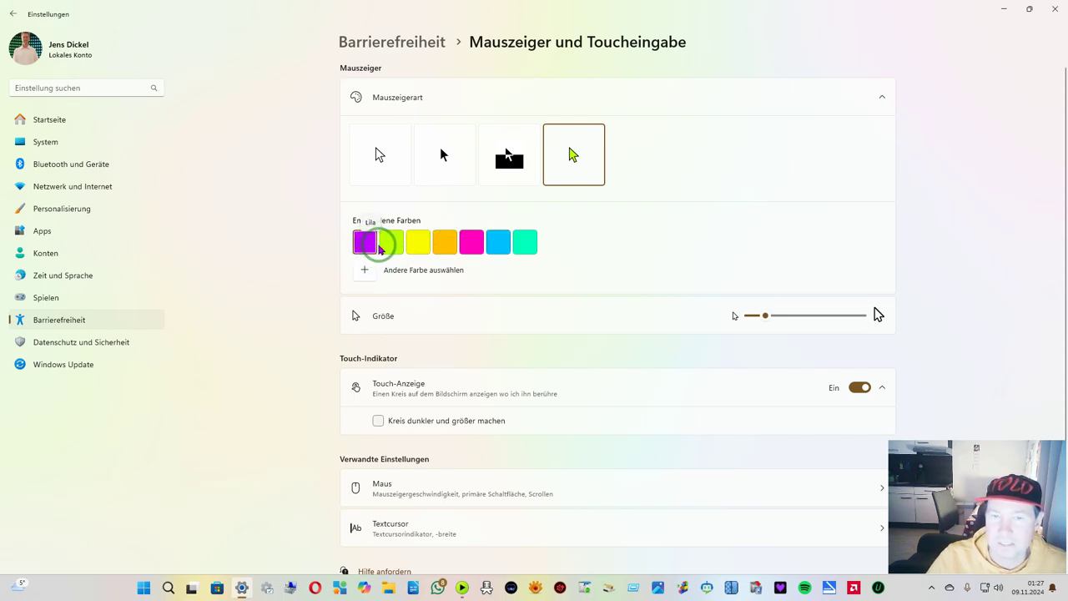
# Try the lime, Gelb and orange mouse pointer colours and set the pointer colour to light blue
pyautogui.click(393, 241)
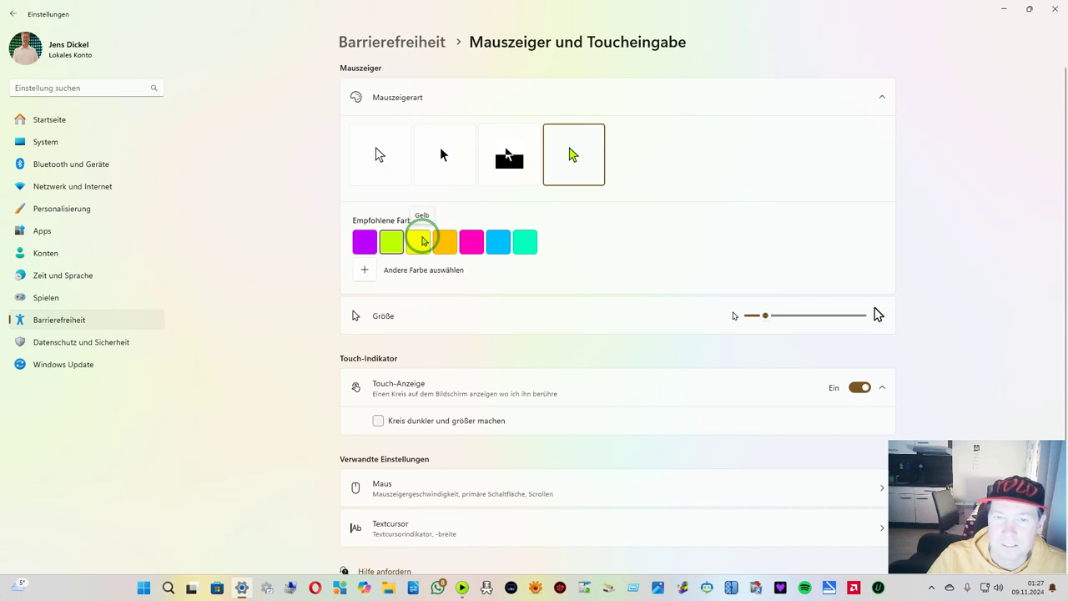
pyautogui.click(424, 241)
pyautogui.click(445, 241)
pyautogui.click(506, 243)
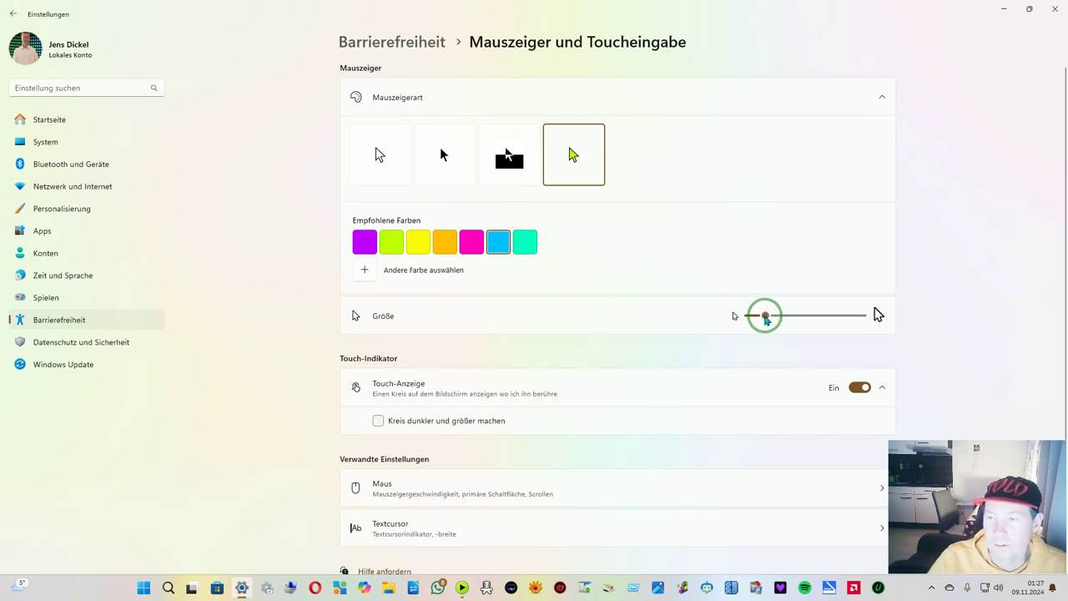
# Preview the mouse pointer Größe at 15, 6 and 4, and set it back to 3
pyautogui.click(766, 317)
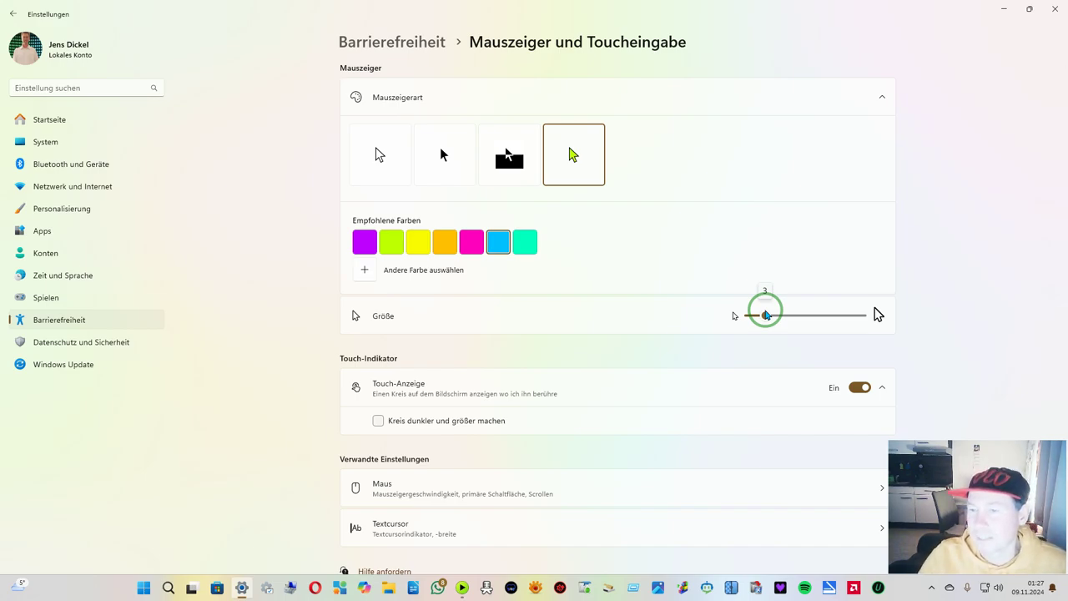
pyautogui.moveTo(766, 314); pyautogui.dragTo(868, 317)
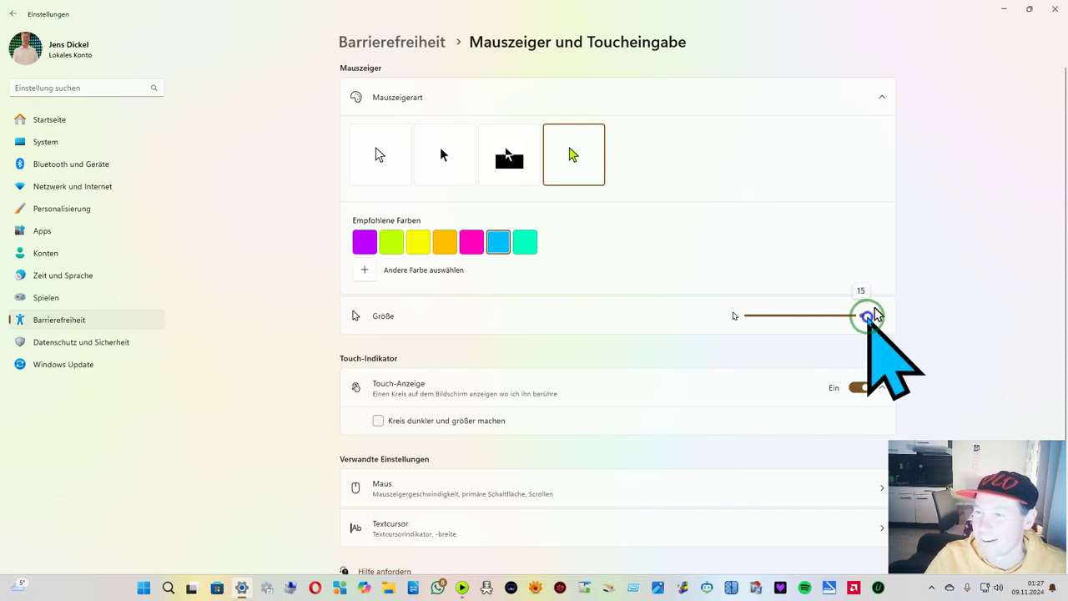
pyautogui.moveTo(868, 317); pyautogui.dragTo(792, 323)
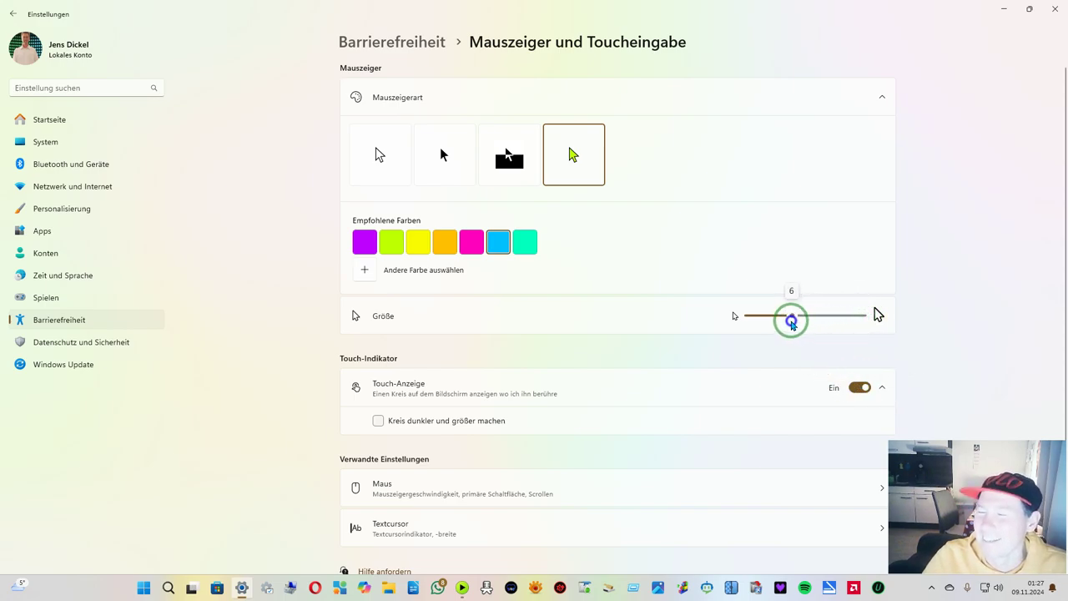
pyautogui.moveTo(792, 323); pyautogui.dragTo(774, 326)
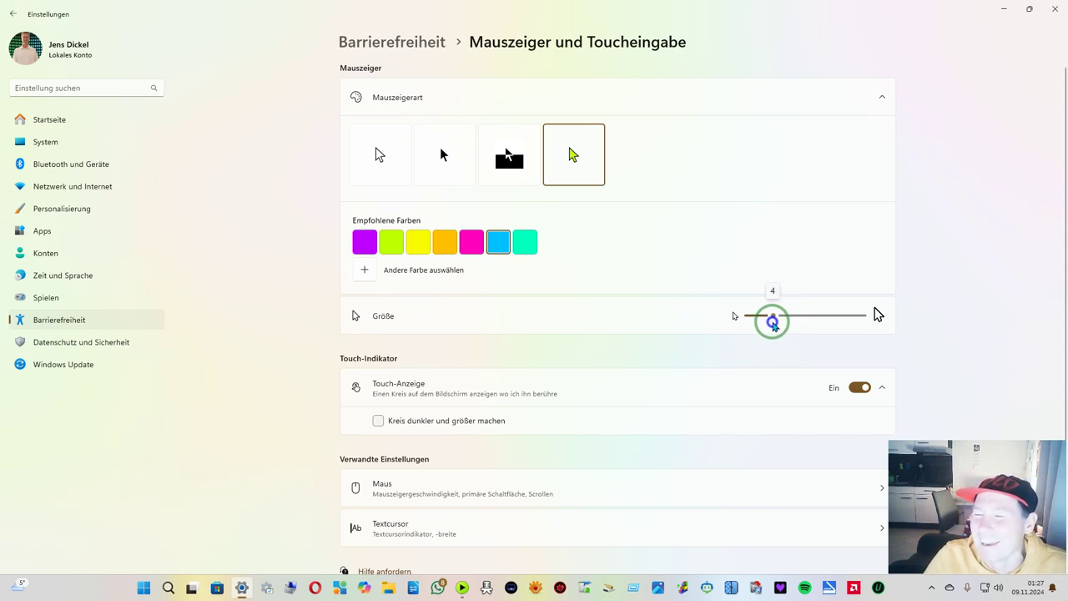
pyautogui.moveTo(774, 326); pyautogui.dragTo(765, 319)
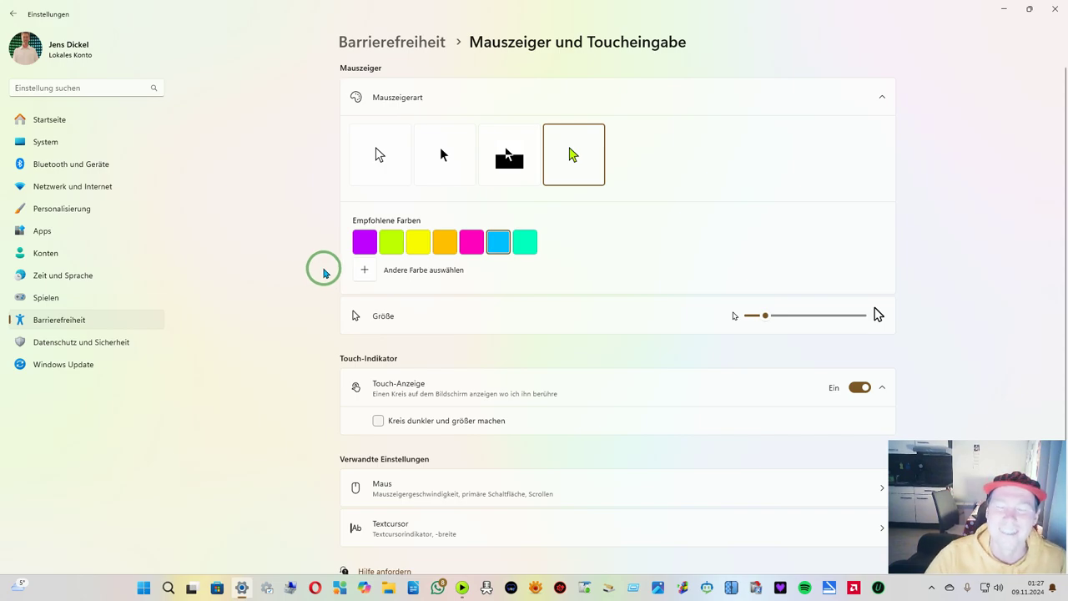
# Open the related Textcursor settings and turn on the Textcursor-Indikator, keeping its Größe at 3
pyautogui.scroll(-2, 326, 279)
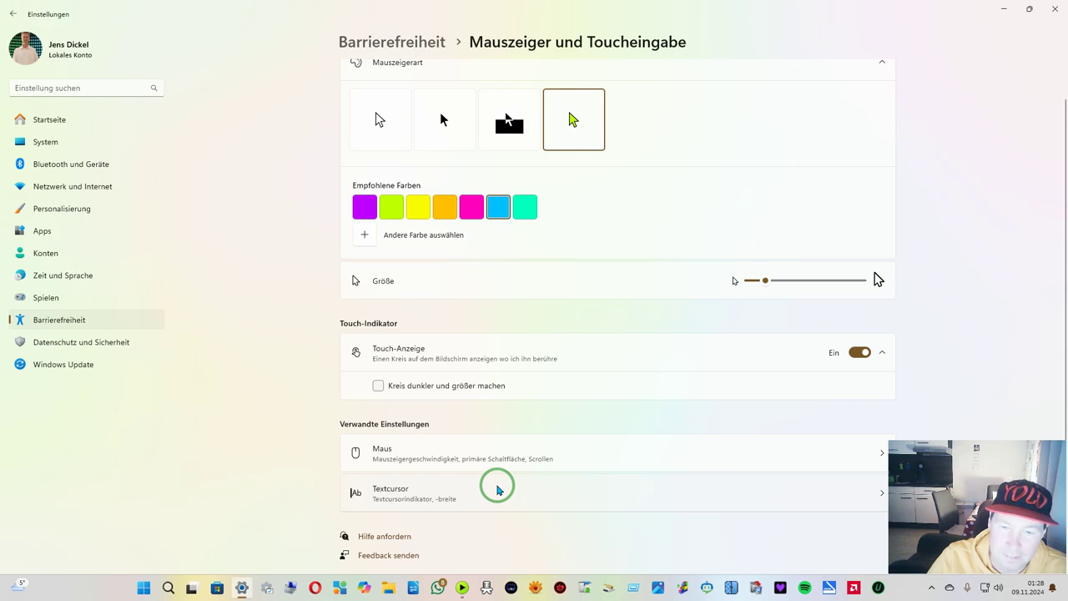
pyautogui.click(497, 489)
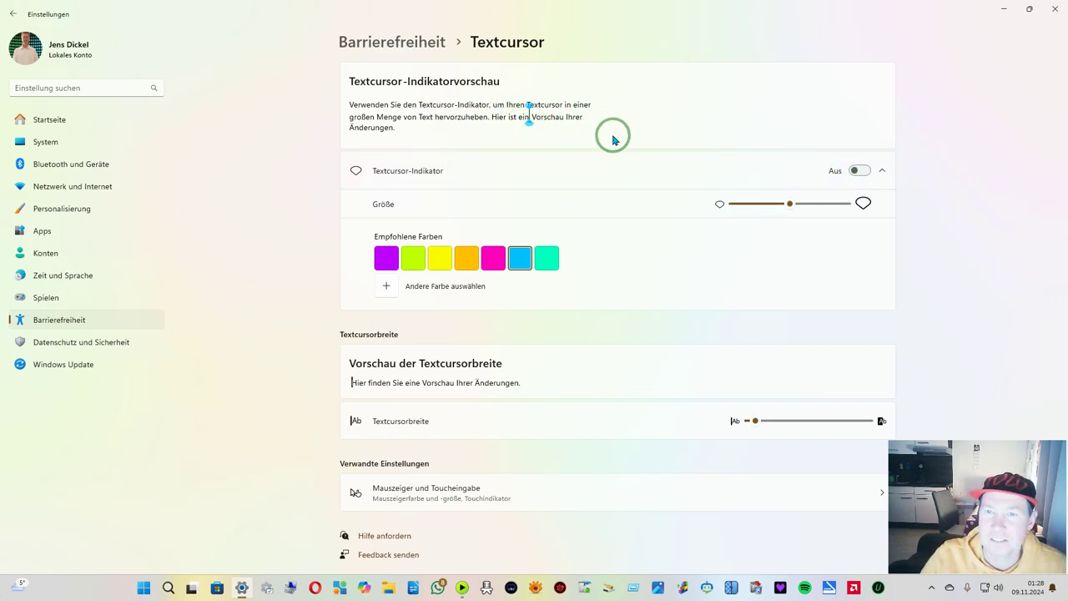
pyautogui.click(855, 171)
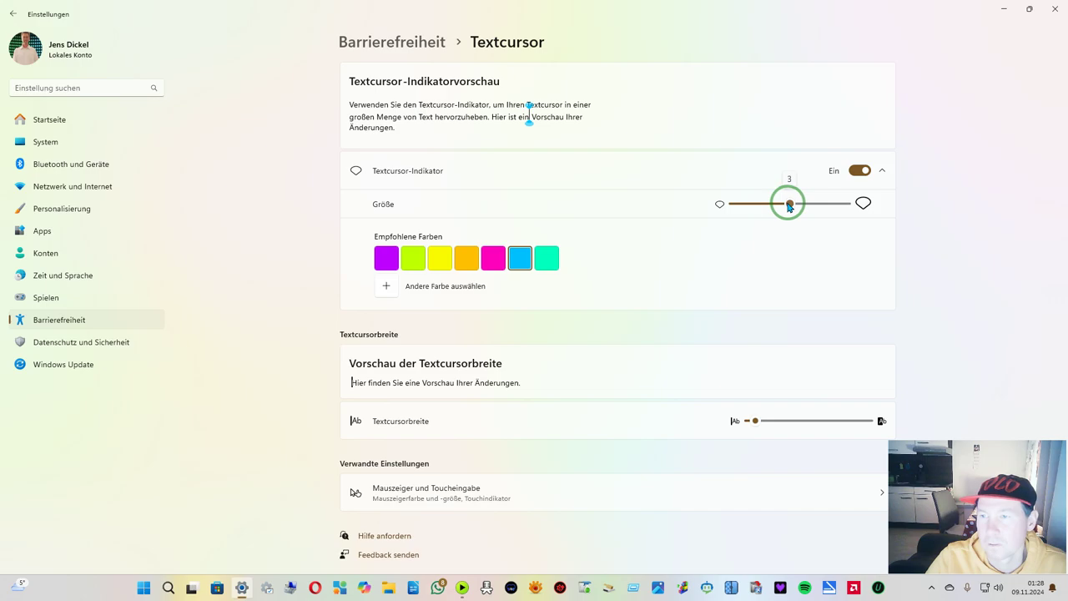
pyautogui.moveTo(790, 206)
pyautogui.mouseDown()
pyautogui.moveTo(845, 205)
pyautogui.moveTo(793, 213)
pyautogui.mouseUp()
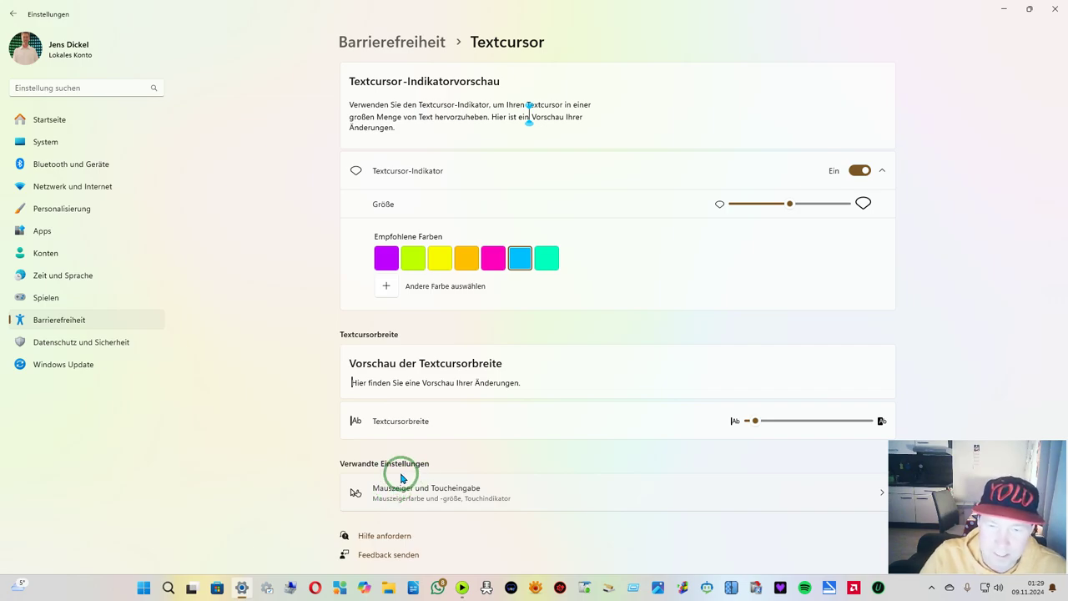
# Compare the text cursor in the Start menu's search field with the Textcursor-Indikator switched on and switched off again
pyautogui.click(144, 588)
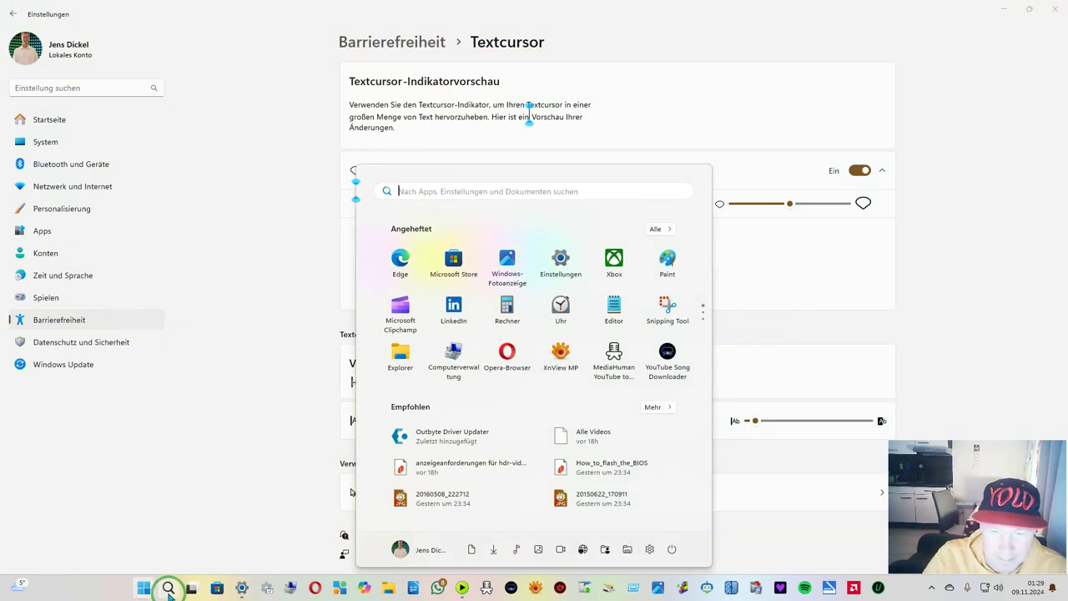
pyautogui.click(414, 189)
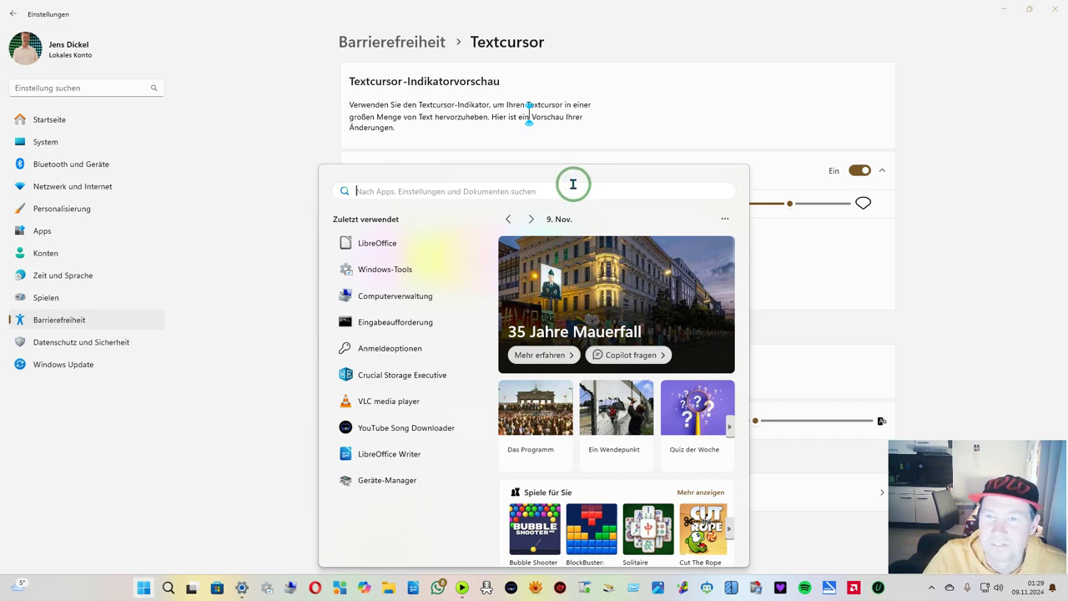
pyautogui.click(940, 123)
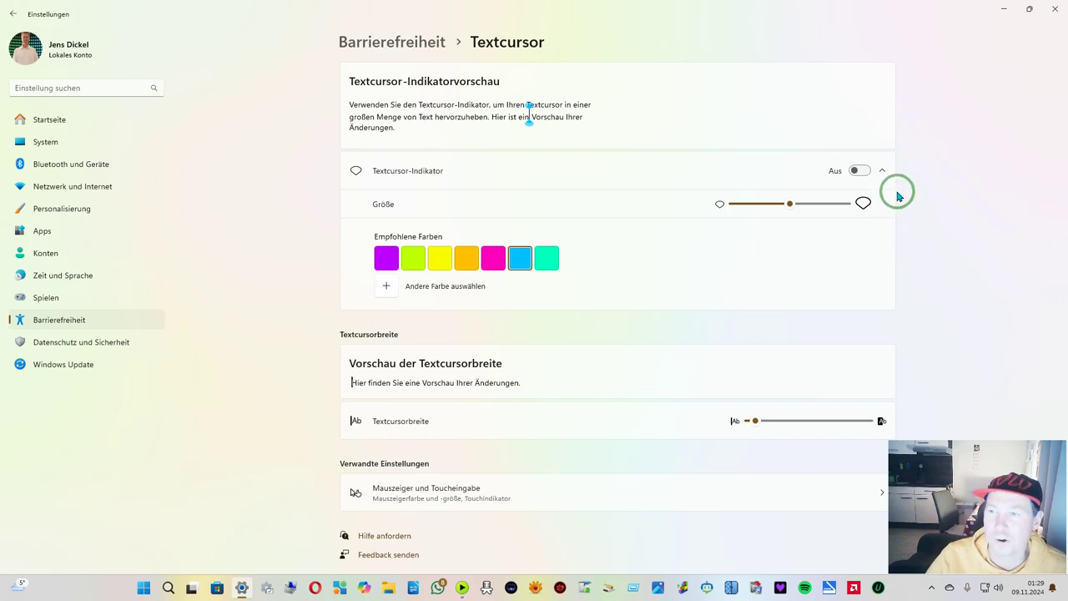
pyautogui.click(144, 587)
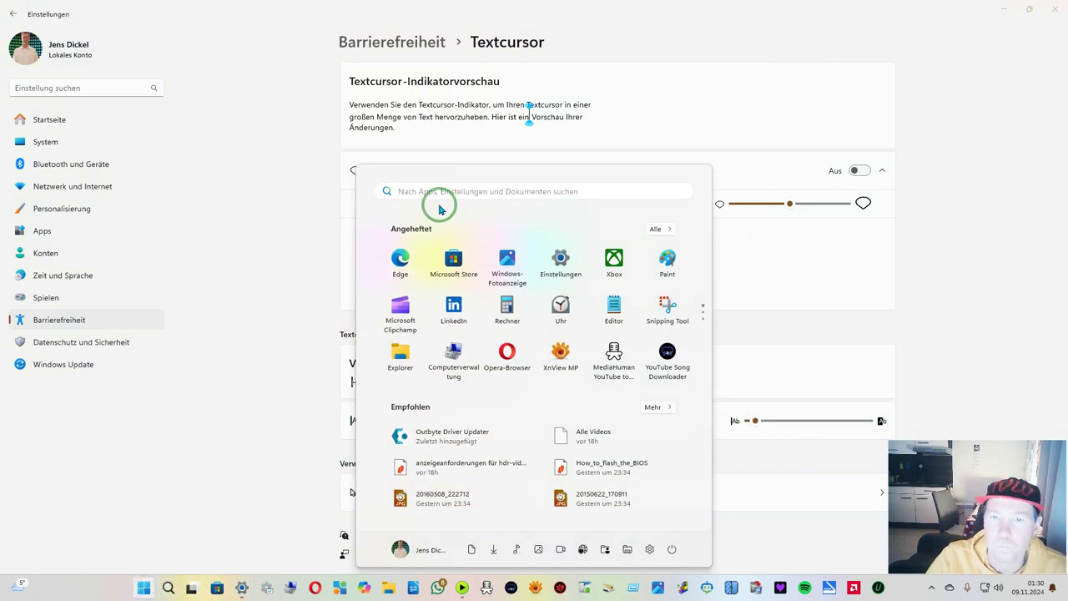
pyautogui.click(442, 186)
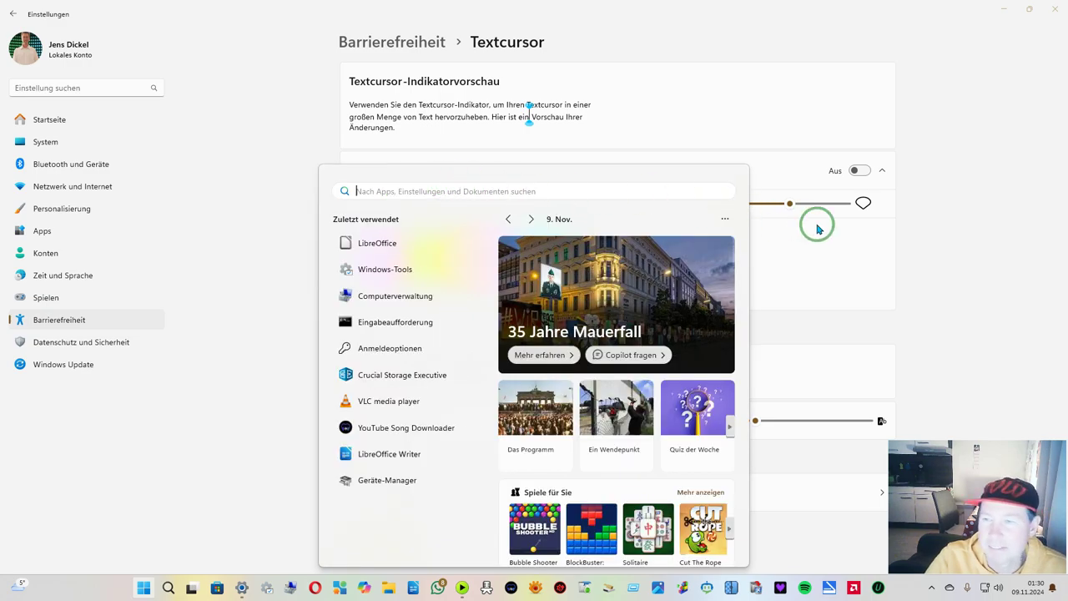
pyautogui.click(997, 198)
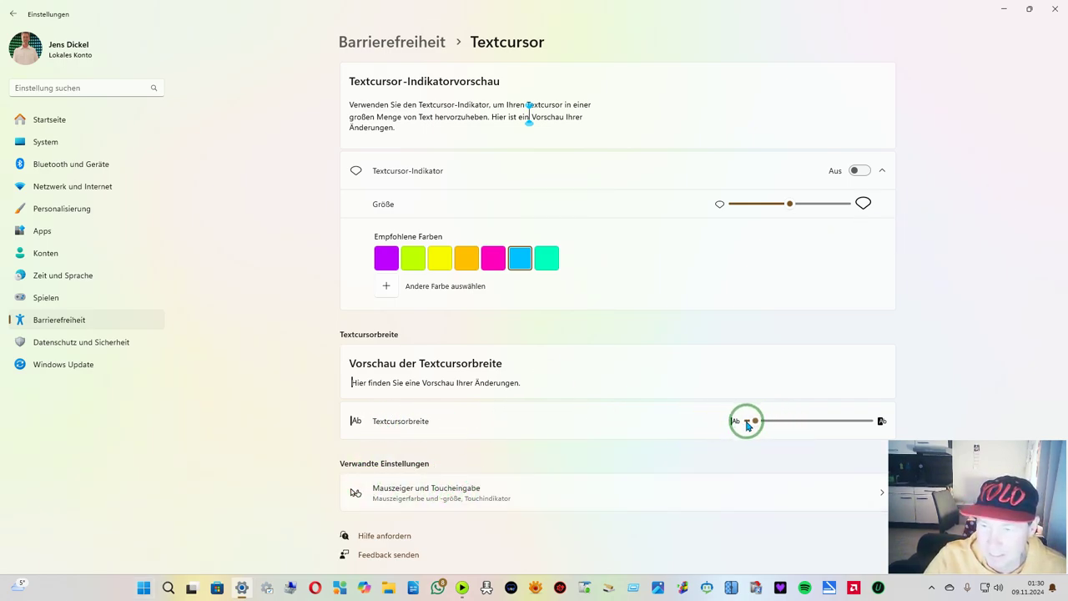
# Preview the Textcursorbreite at 3 and set it back to 2
pyautogui.moveTo(755, 423)
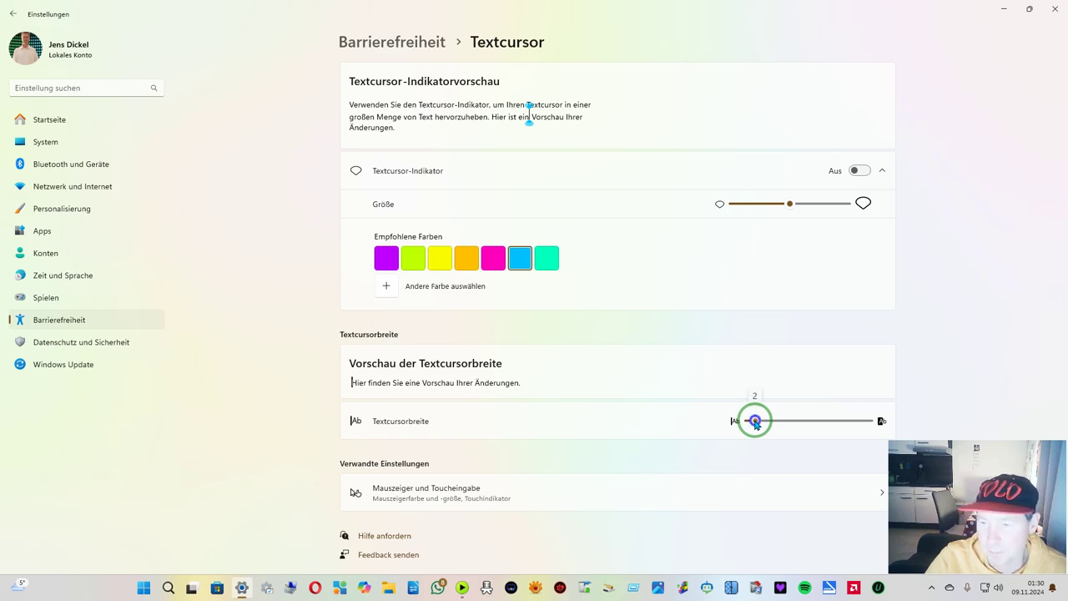
pyautogui.moveTo(757, 423)
pyautogui.mouseDown()
pyautogui.moveTo(889, 432)
pyautogui.moveTo(763, 429)
pyautogui.mouseUp()
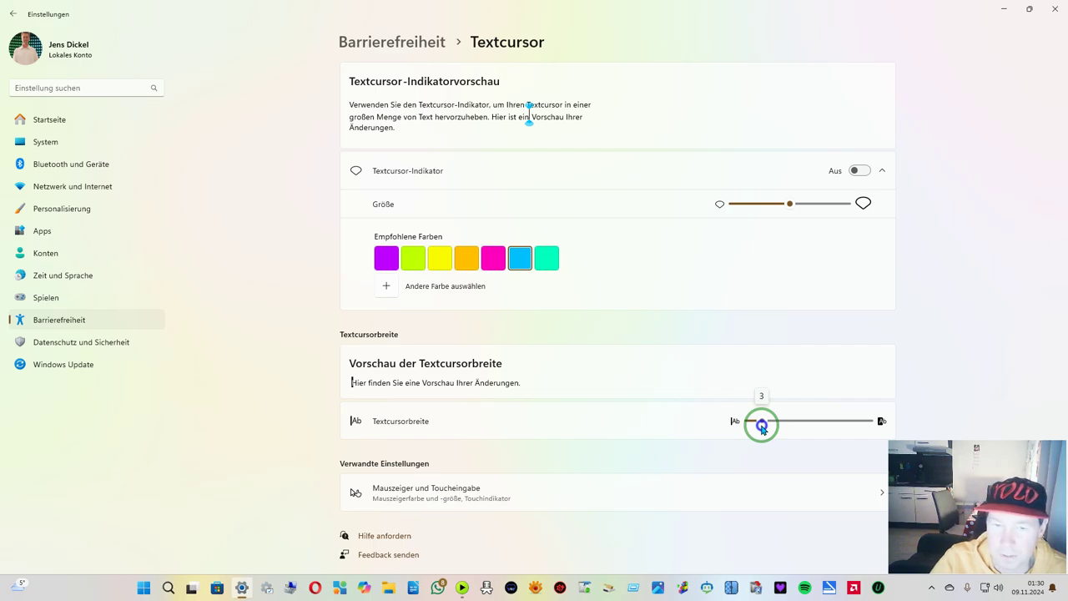
pyautogui.moveTo(763, 429); pyautogui.dragTo(758, 431)
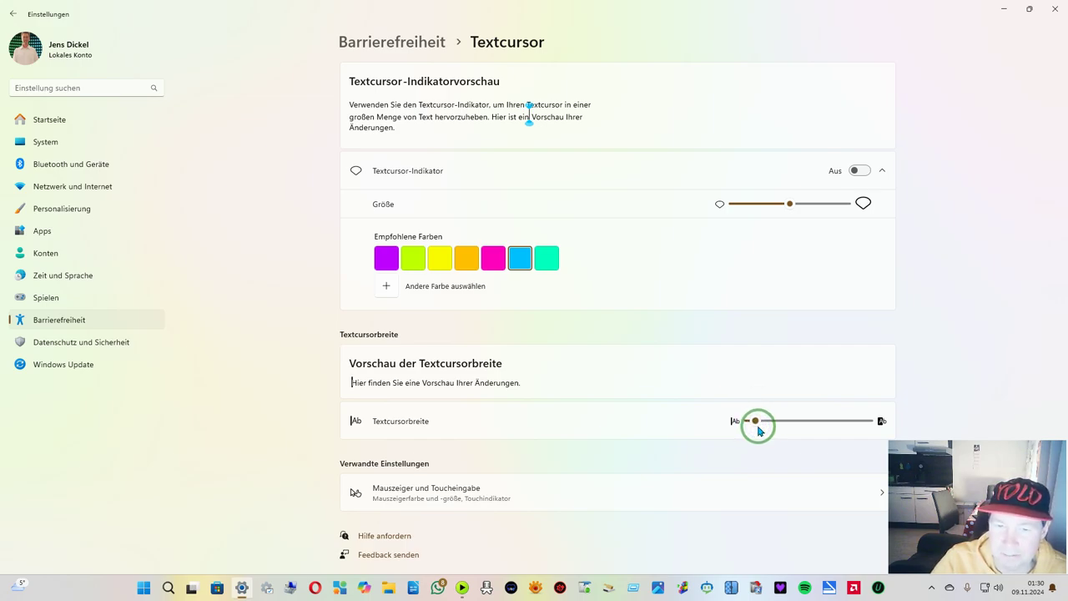
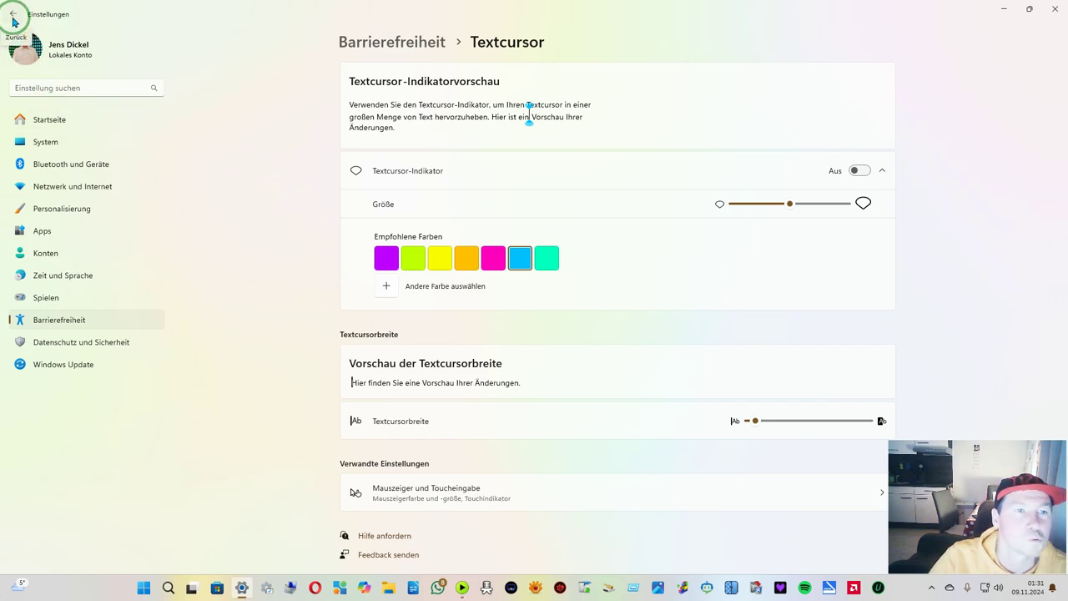
# Open Hörgeräte under Barrierefreiheit and review its related Sound settings from Ausgabe and Eingabe through to Erweitert
pyautogui.click(63, 324)
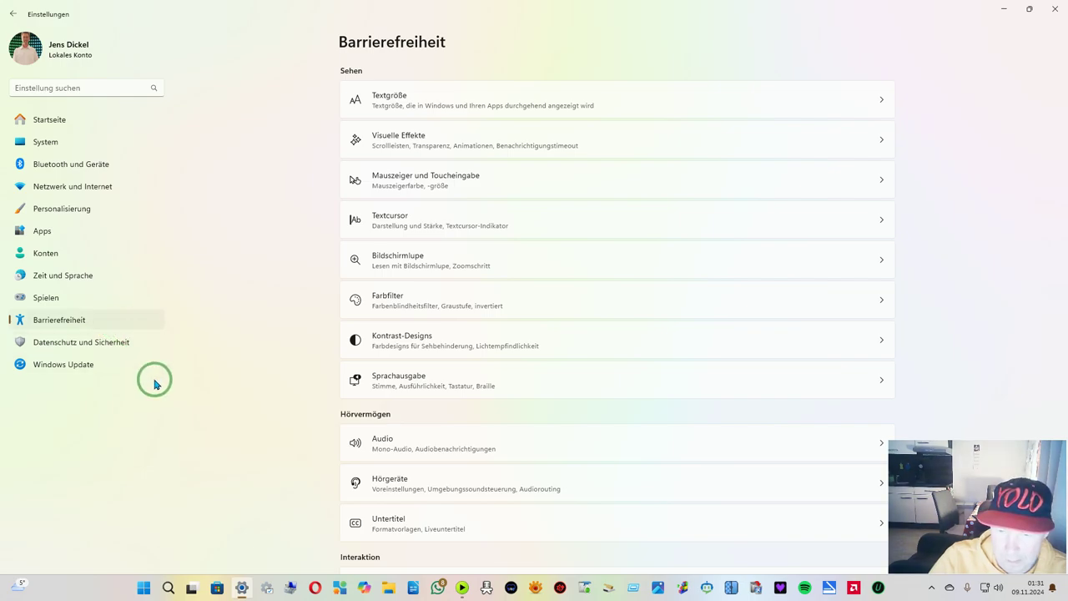
pyautogui.click(404, 481)
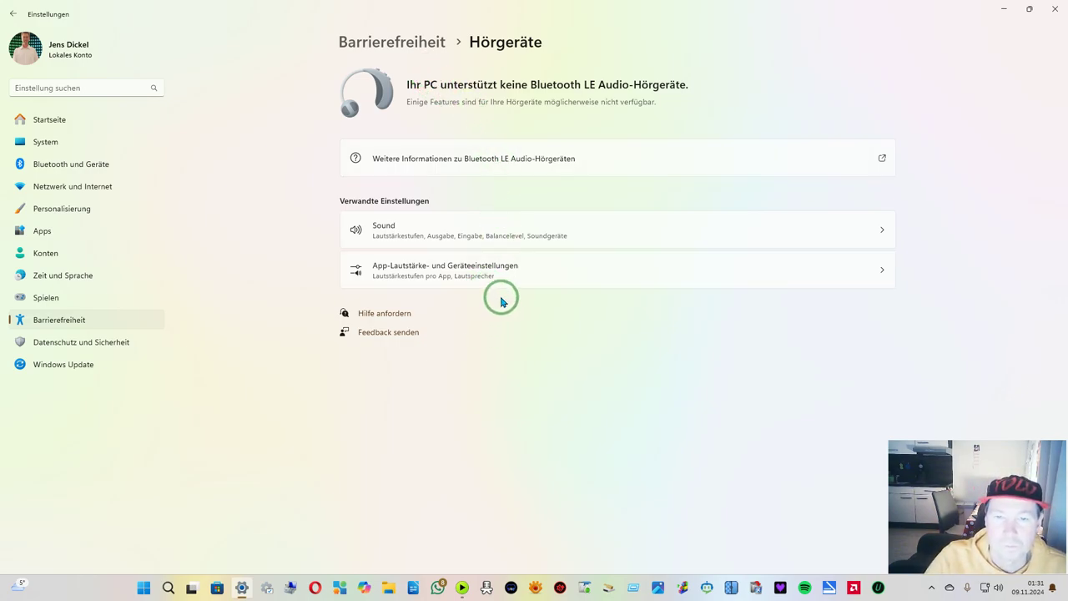
pyautogui.click(501, 238)
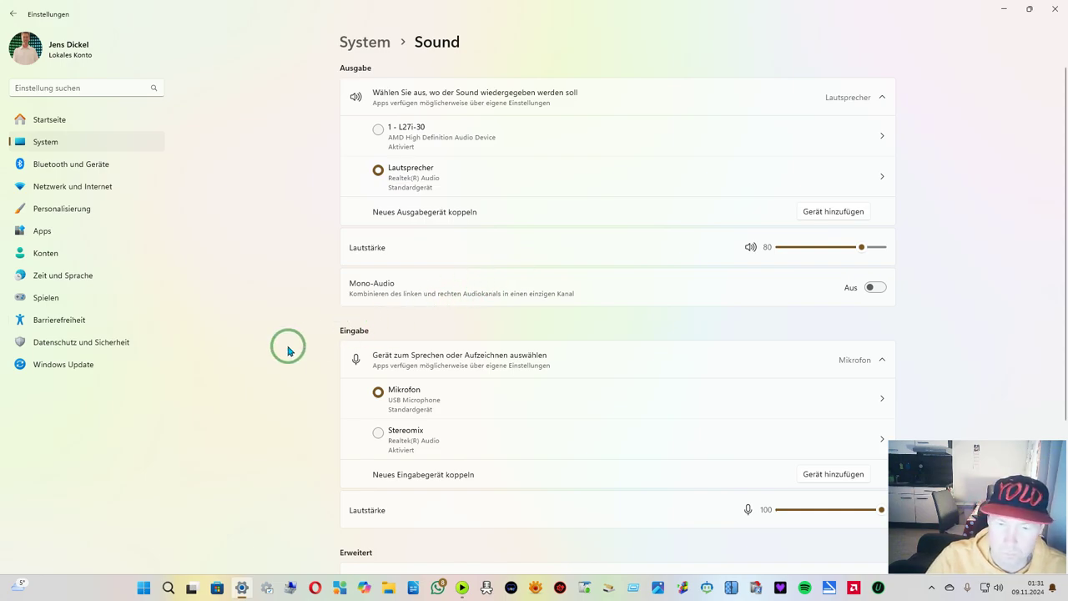
pyautogui.scroll(-5, 289, 348)
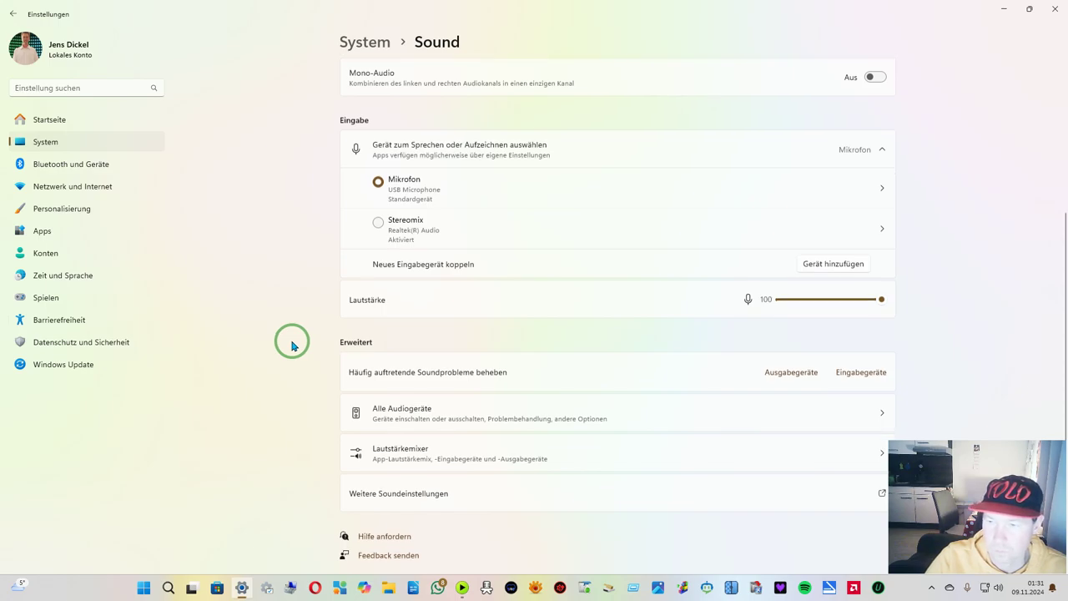
pyautogui.scroll(5, 294, 342)
pyautogui.scroll(-5, 298, 329)
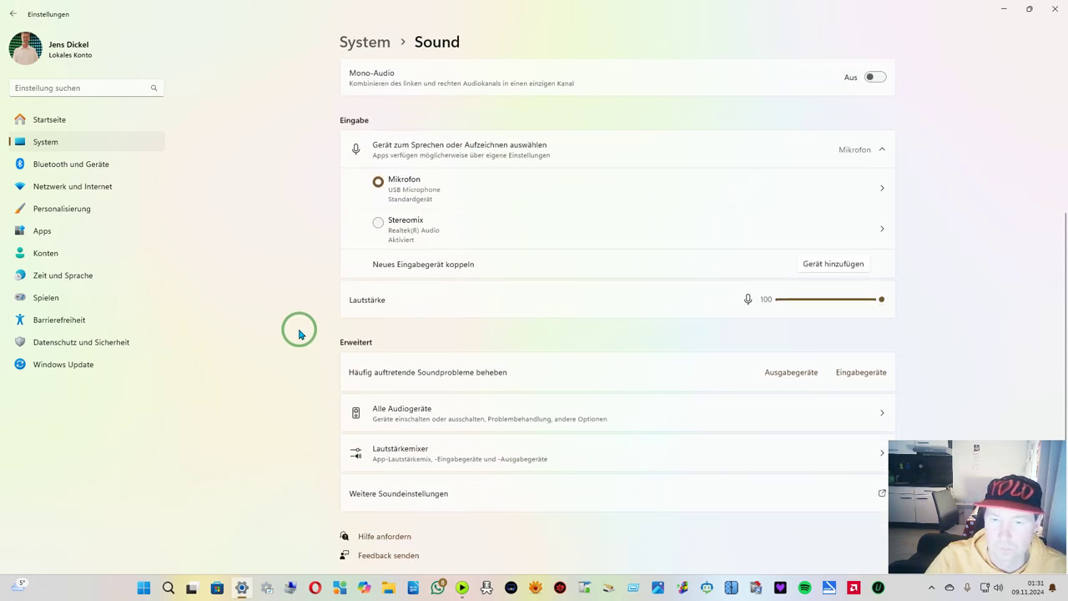
# View the Lautstärkemixer settings and return through Sound and Hörgeräte to the Barrierefreiheit overview
pyautogui.click(427, 451)
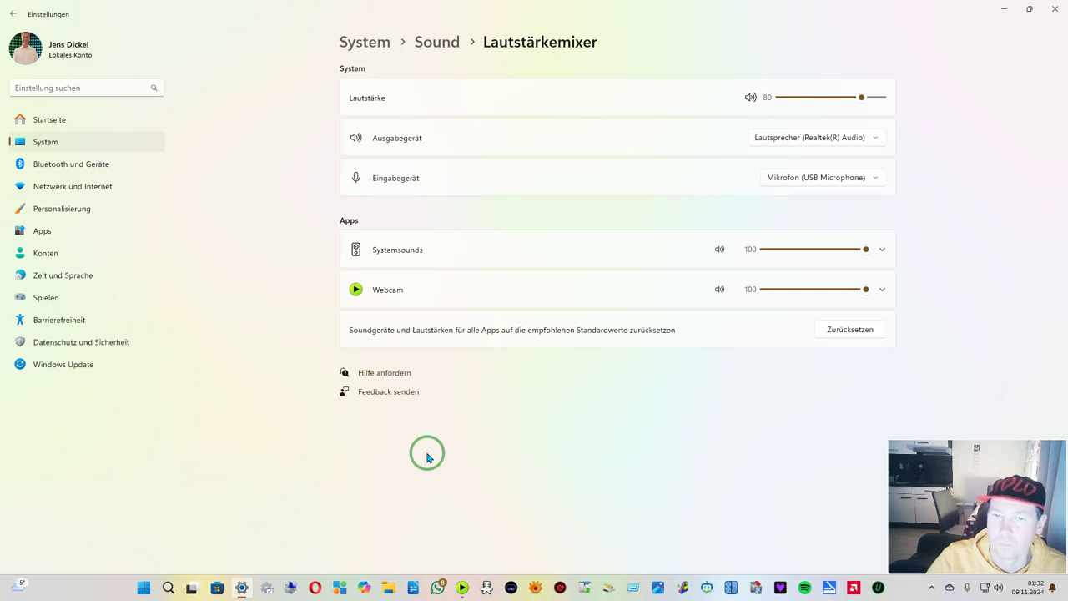
pyautogui.hotkey('alt', 'Left')
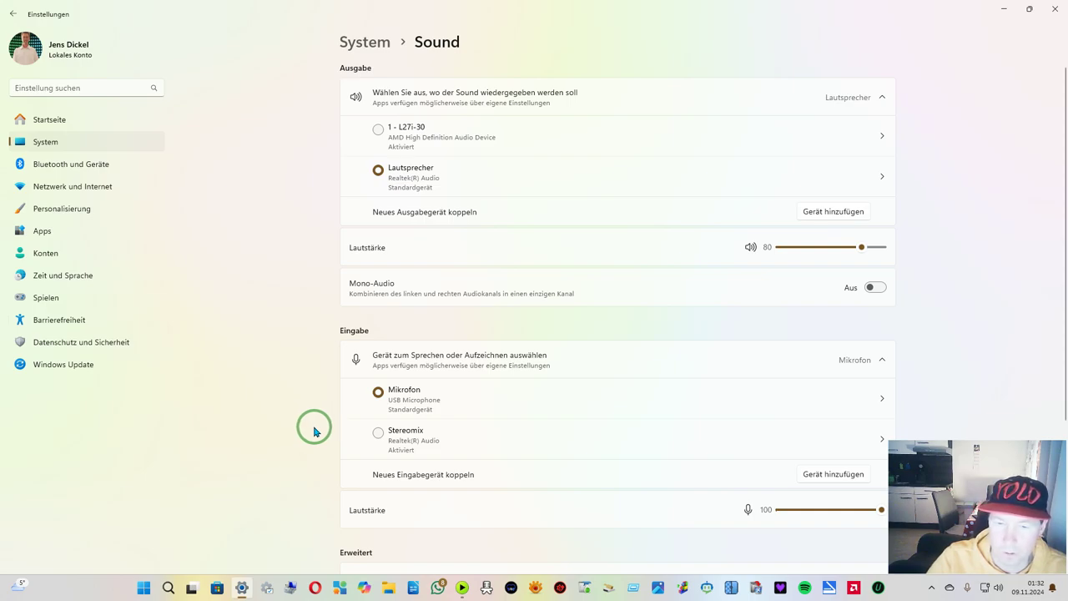
pyautogui.scroll(-3, 315, 432)
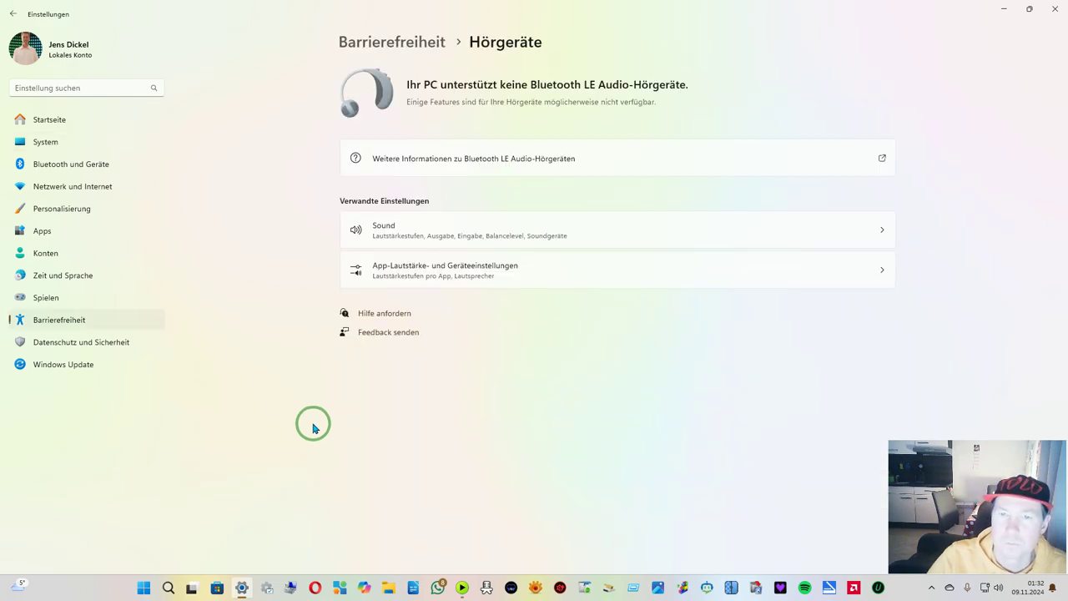
pyautogui.hotkey('alt', 'Left')
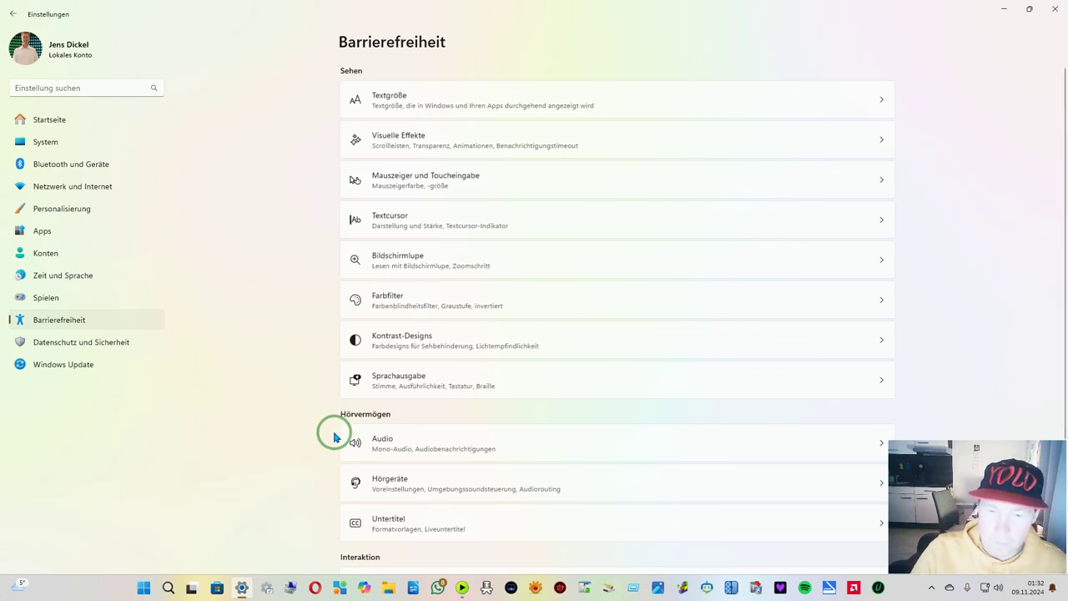
# Open the Audio accessibility settings, view the screen flash options and the related Sound page, and return to Audio
pyautogui.click(457, 443)
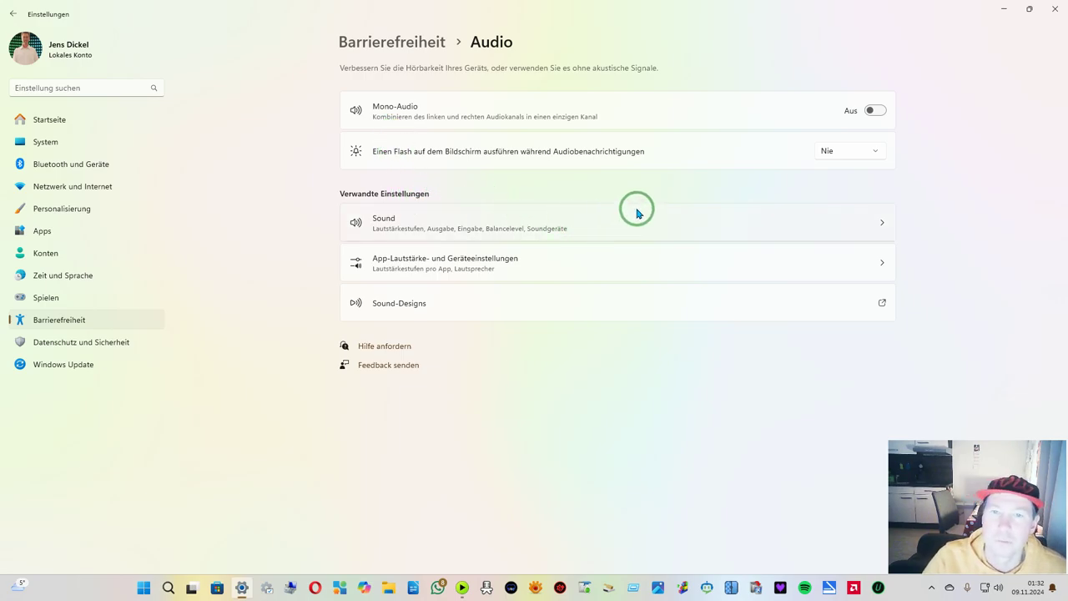
pyautogui.click(880, 152)
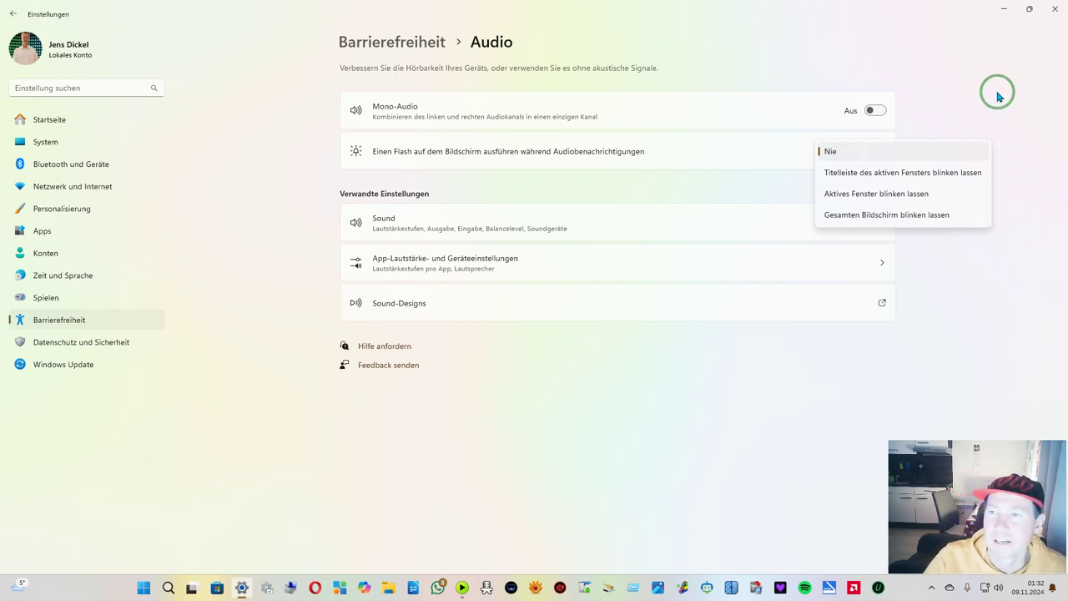
pyautogui.click(958, 78)
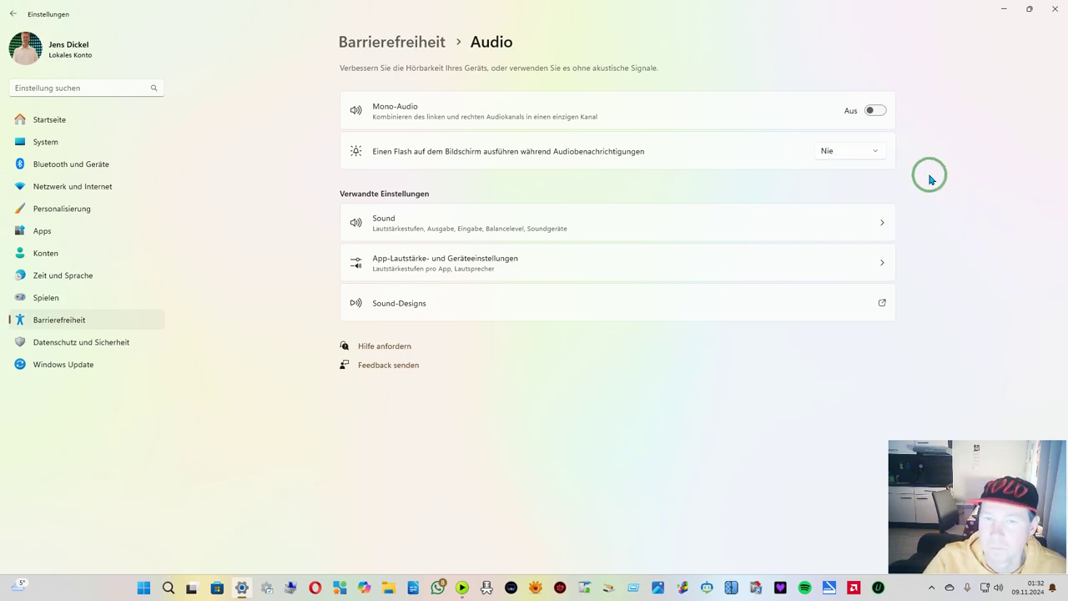
pyautogui.click(507, 223)
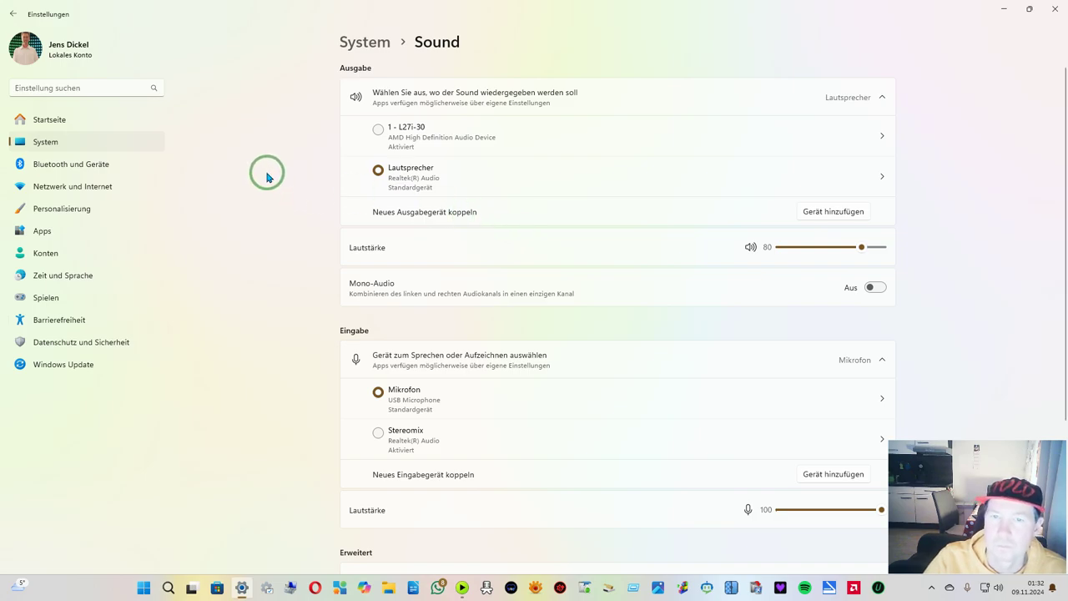
pyautogui.hotkey('alt', 'Left')
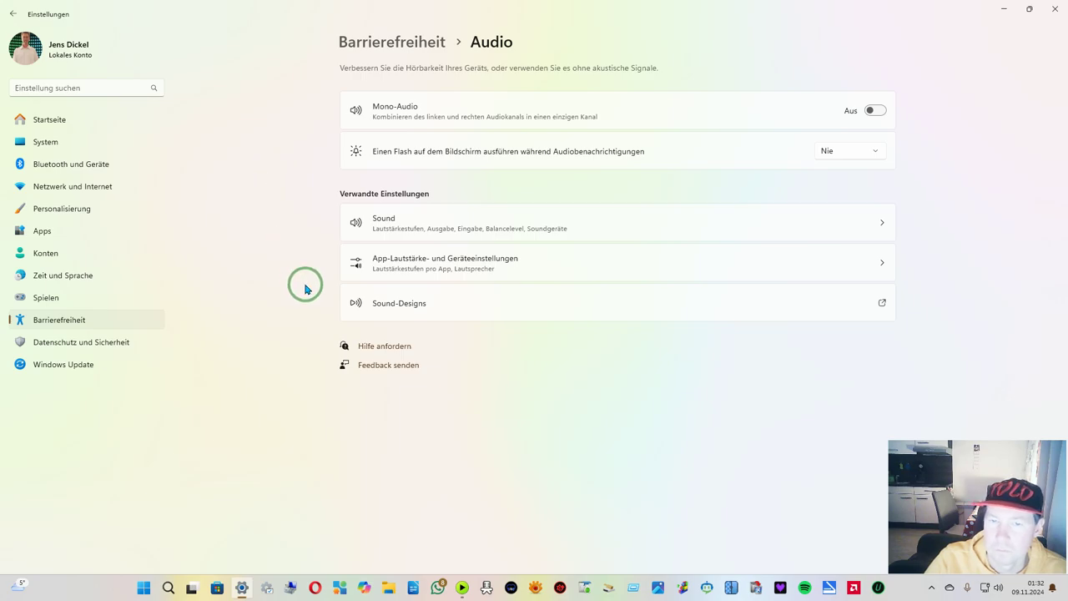
# Open the Sound-Designs from Audio, view the Soundschema choices, cancel the dialog and return to the Barrierefreiheit overview
pyautogui.click(619, 304)
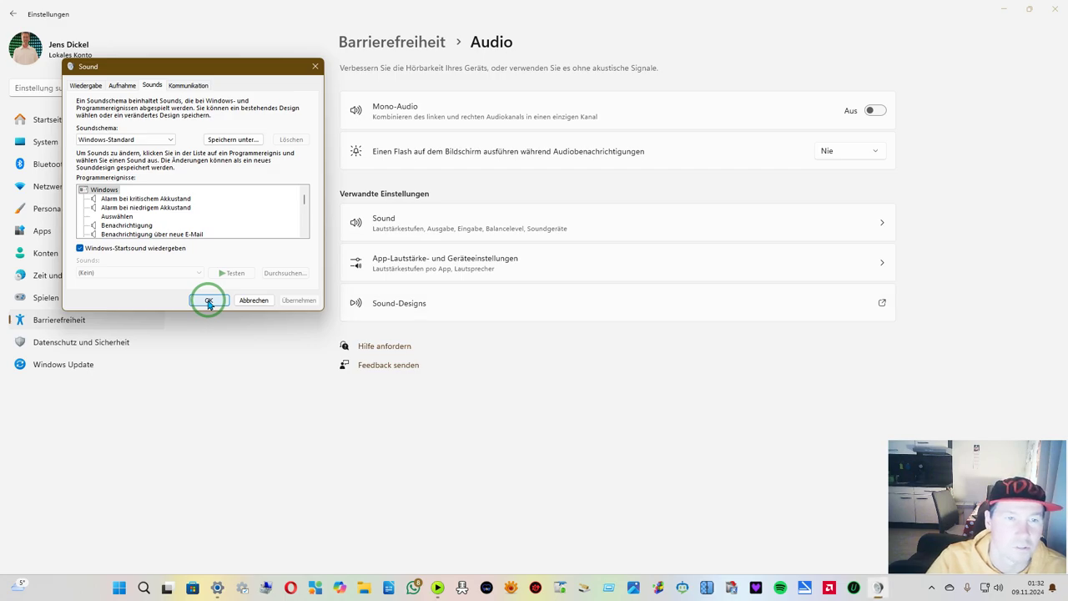
pyautogui.click(136, 140)
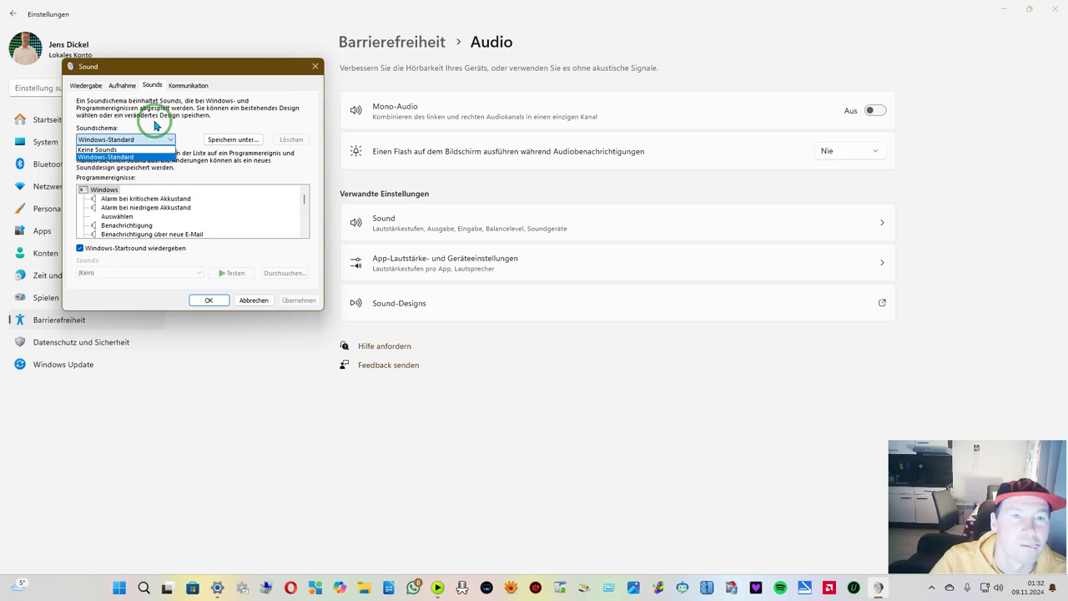
pyautogui.click(244, 302)
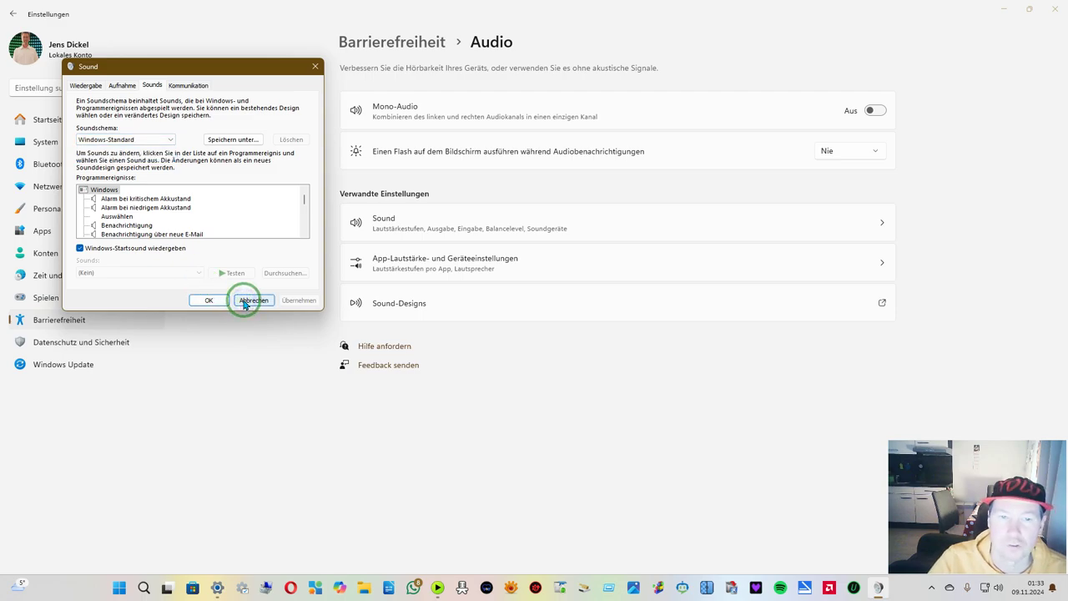
pyautogui.click(245, 302)
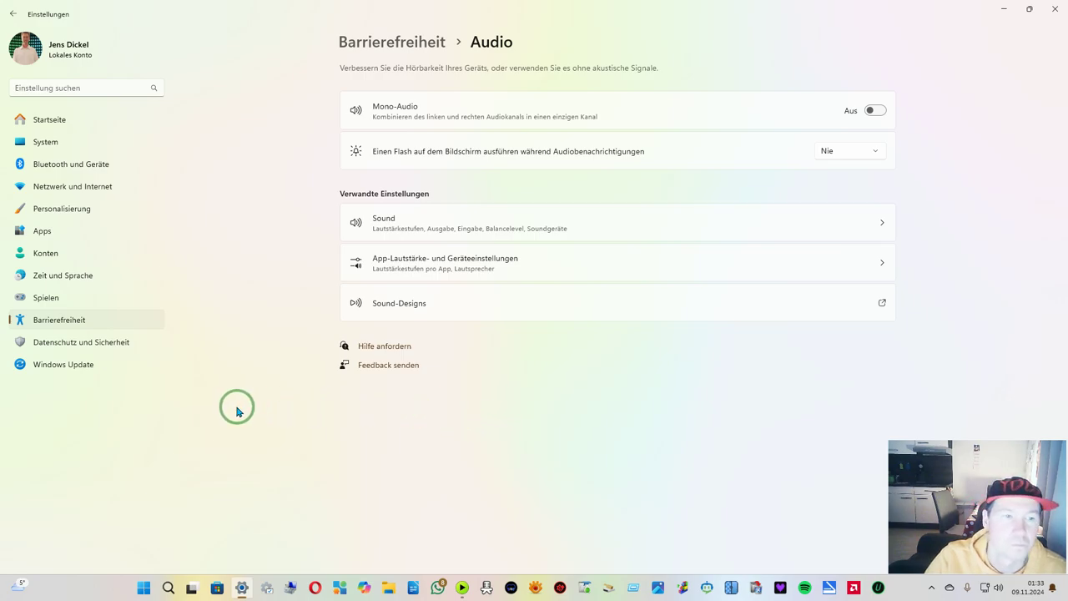
pyautogui.click(105, 323)
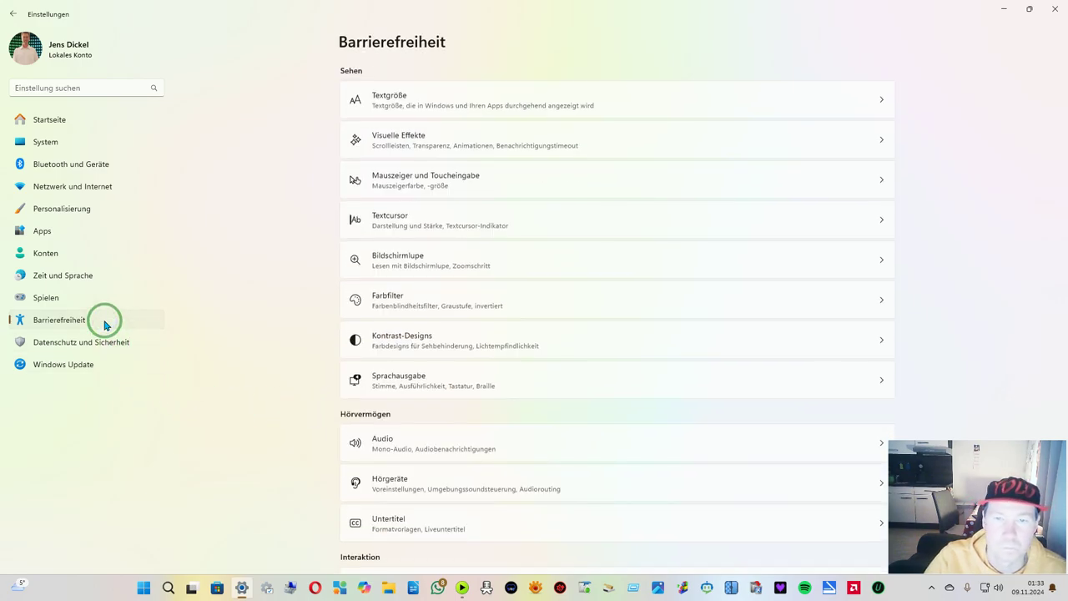
# Review the Maus accessibility settings and the related Mauszeiger page, and return to the Barrierefreiheit overview
pyautogui.scroll(-2, 263, 360)
pyautogui.scroll(-2, 263, 361)
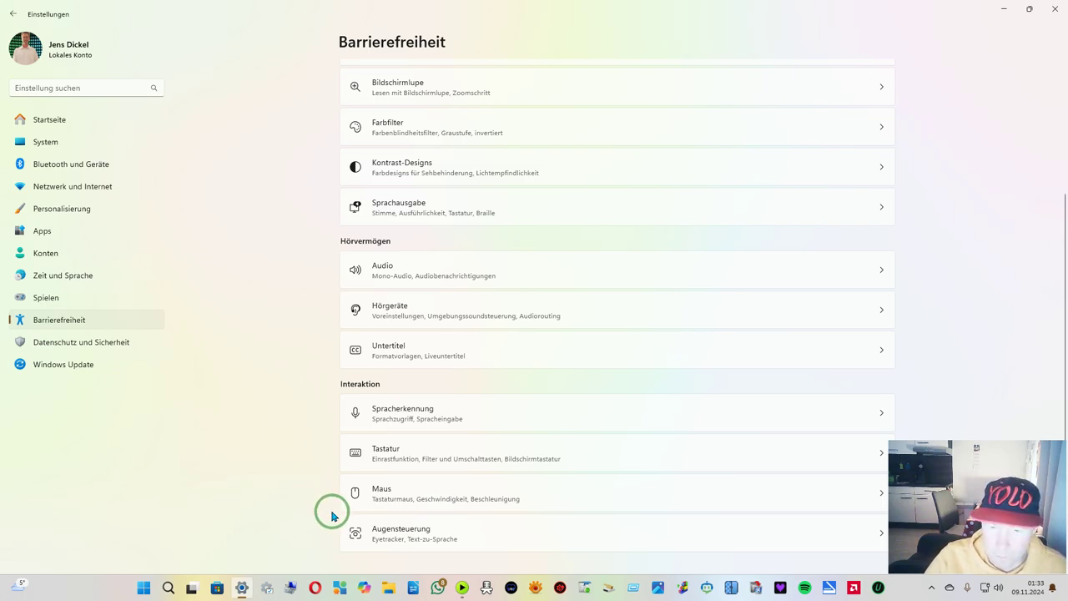
pyautogui.click(440, 495)
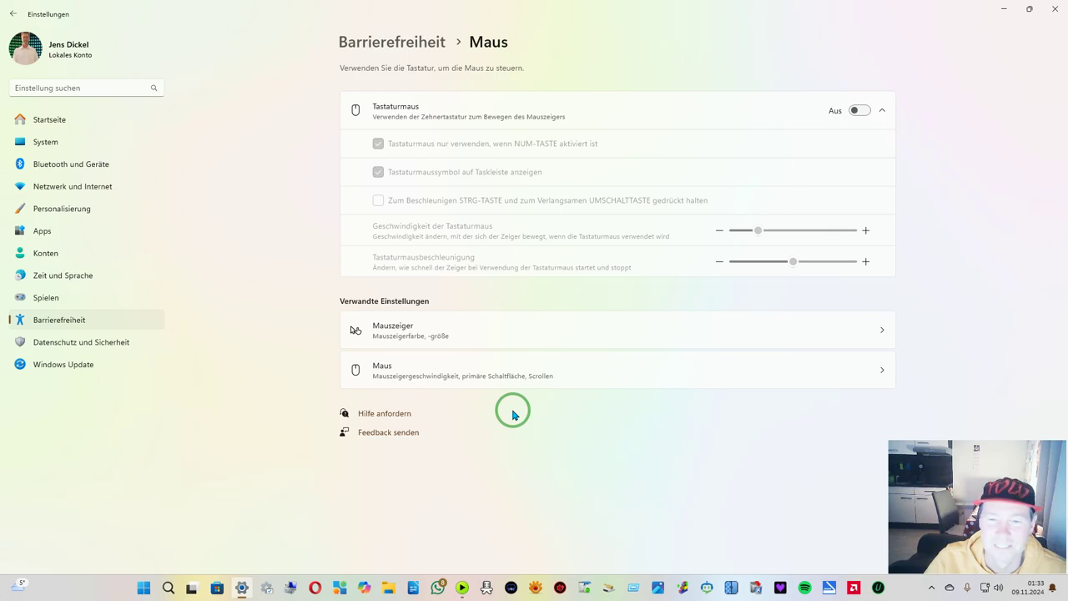
pyautogui.click(485, 328)
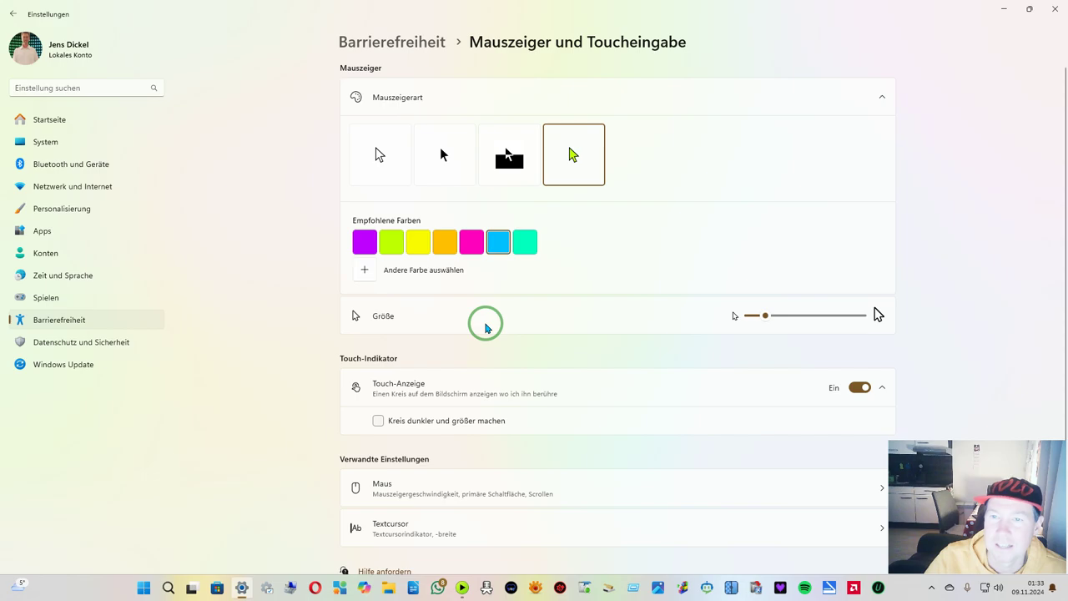
pyautogui.hotkey('alt', 'Left')
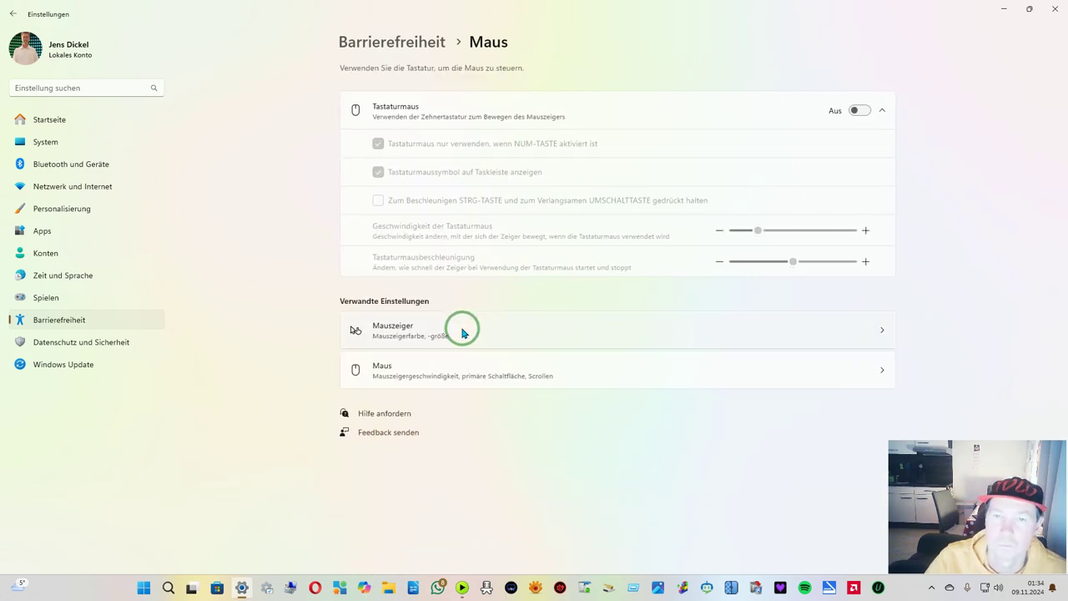
pyautogui.hotkey('alt', 'Left')
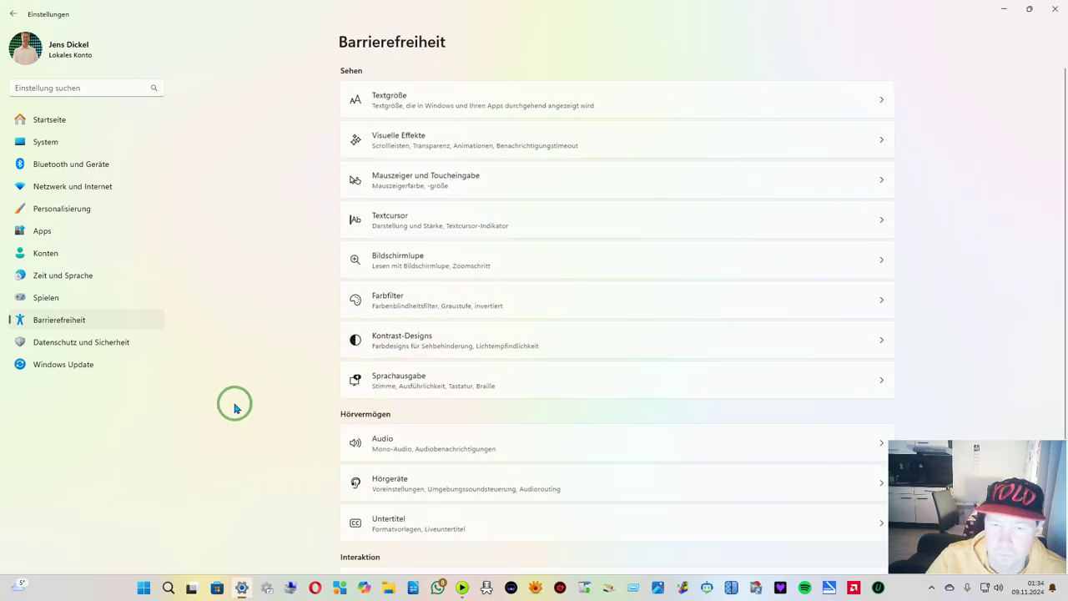
# Open Augensteuerung under Interaktion, review its requirements, and return to the Barrierefreiheit overview
pyautogui.scroll(-3, 235, 406)
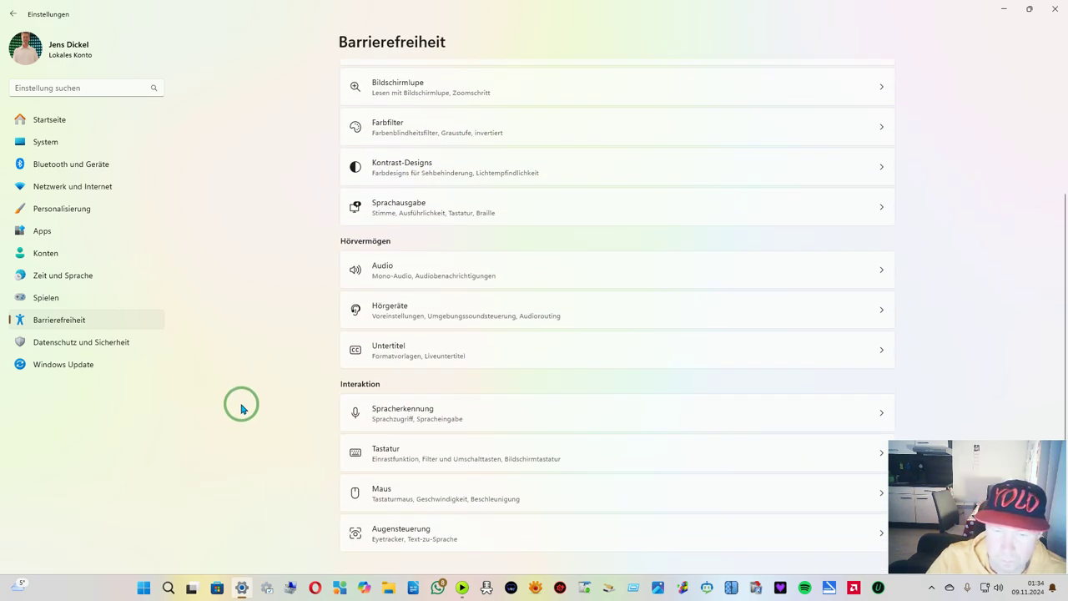
pyautogui.click(480, 533)
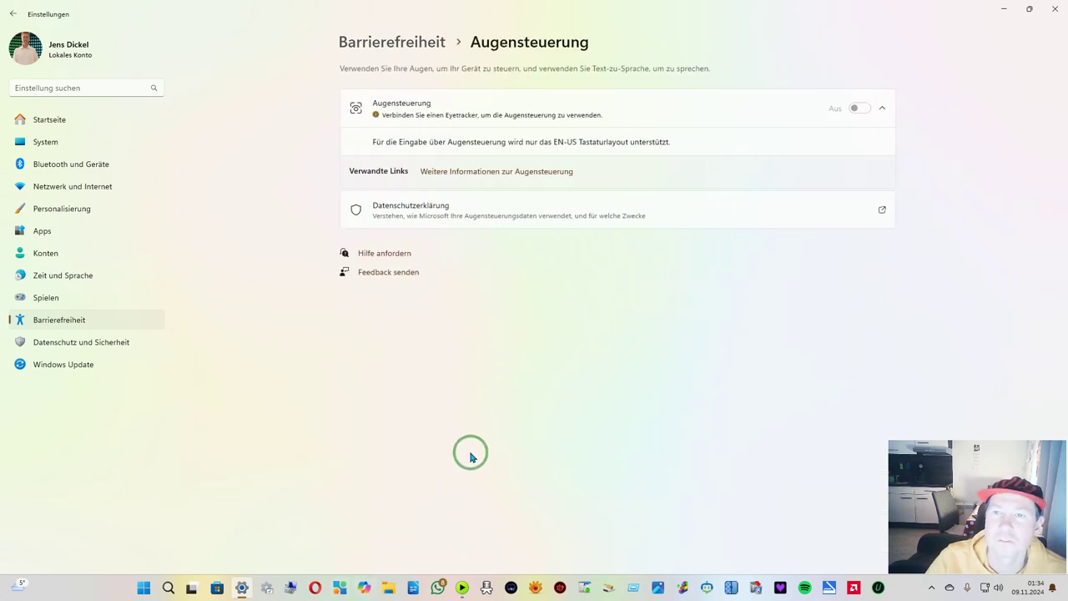
pyautogui.click(441, 119)
pyautogui.click(441, 117)
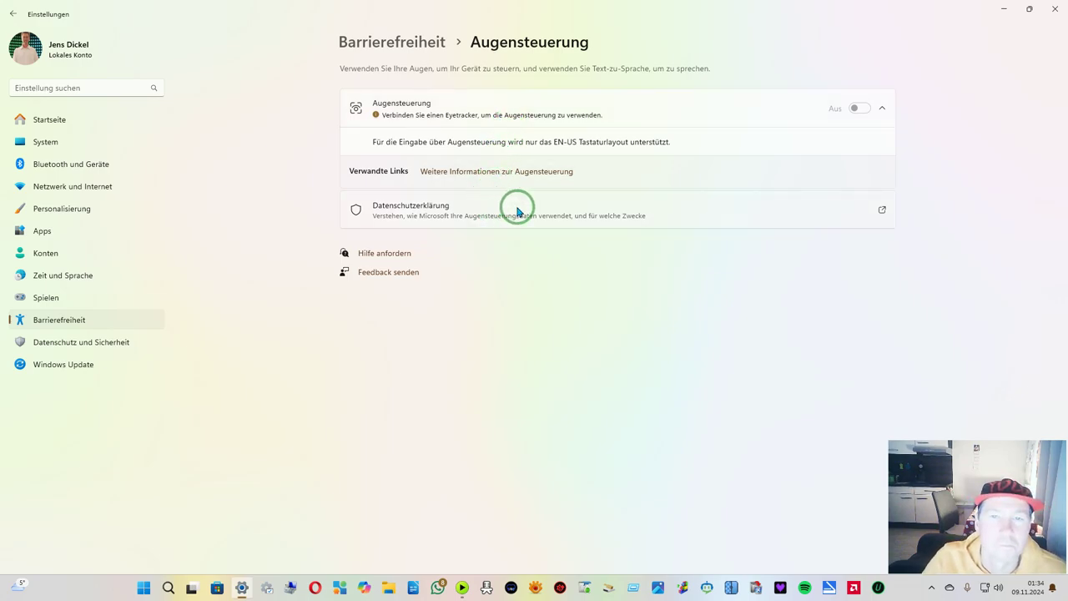
pyautogui.click(100, 323)
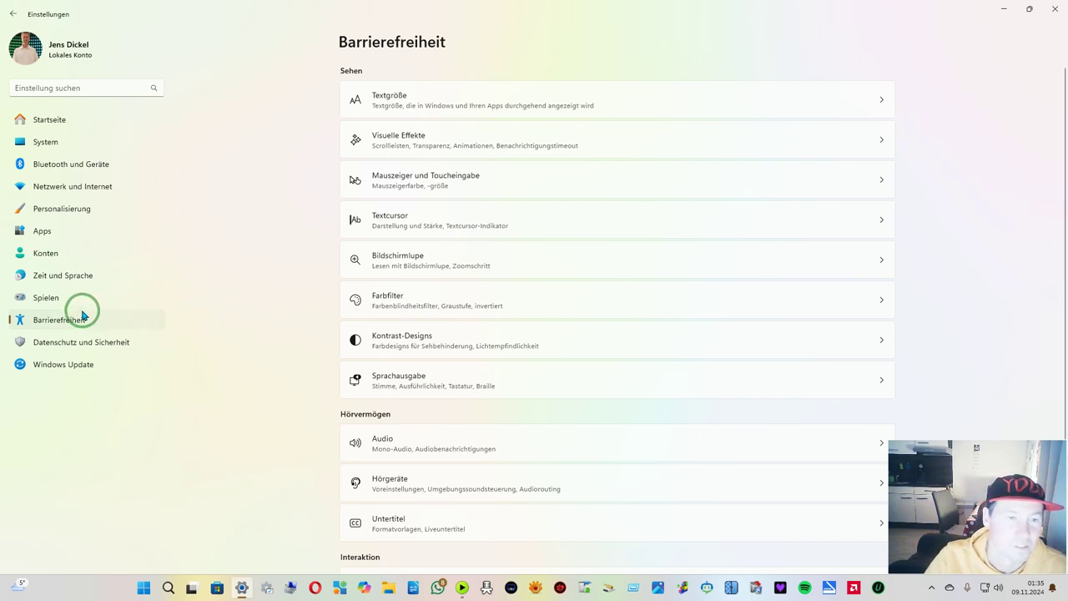
# Open Windows-Sicherheit under Datenschutz und Sicherheit and review its Schutzbereiche
pyautogui.click(81, 340)
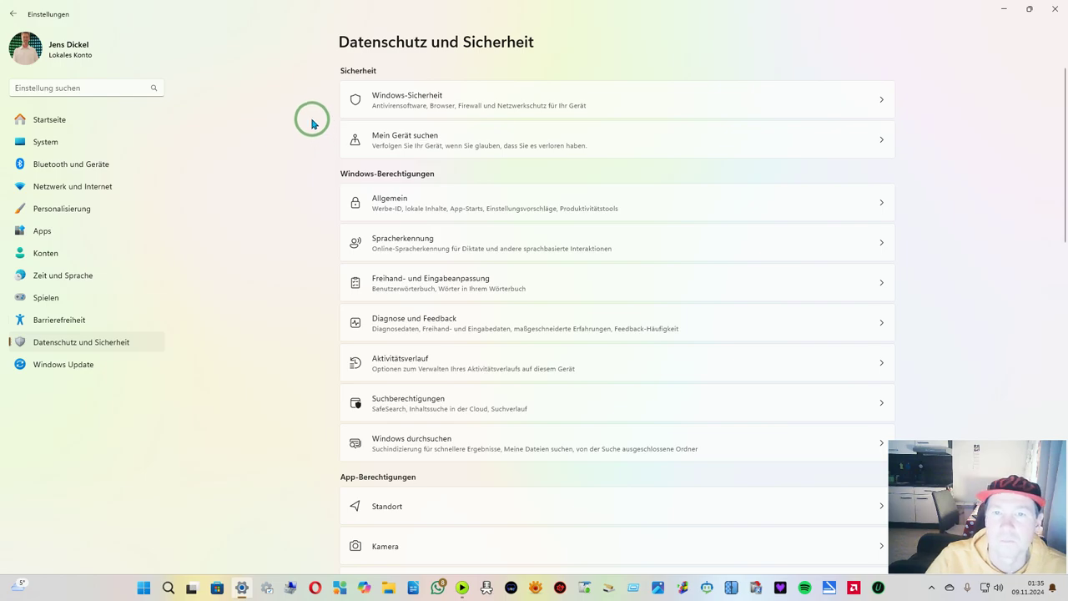
pyautogui.click(448, 105)
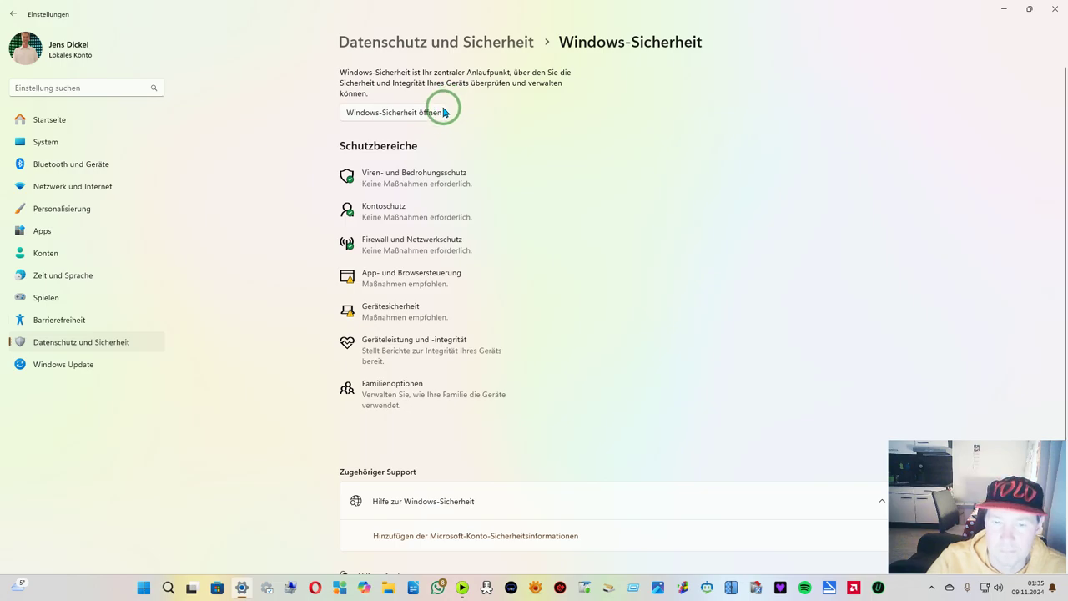
pyautogui.scroll(-1, 294, 363)
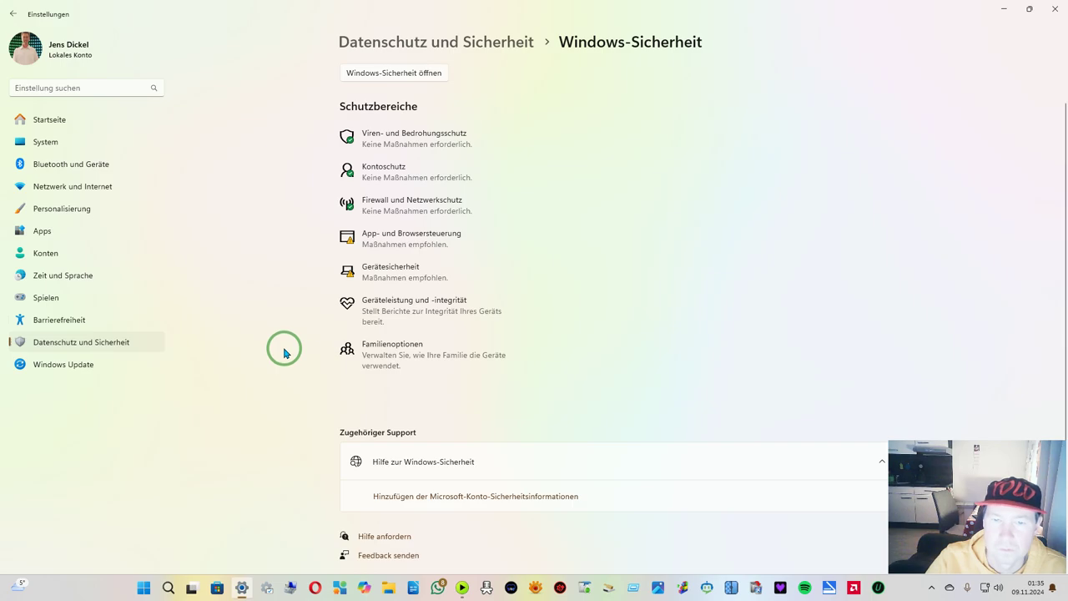
pyautogui.scroll(1, 282, 334)
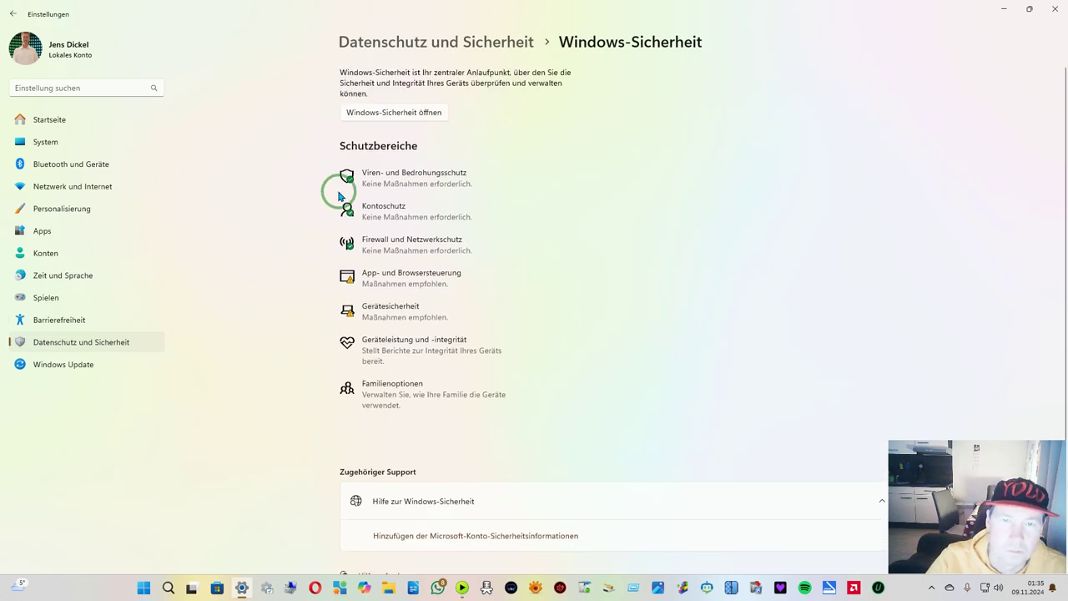
# Open the Windows-Sicherheit app and dismiss the Gerätesicherheit and App- und Browsersteuerung warnings, allowing the changes
pyautogui.click(395, 112)
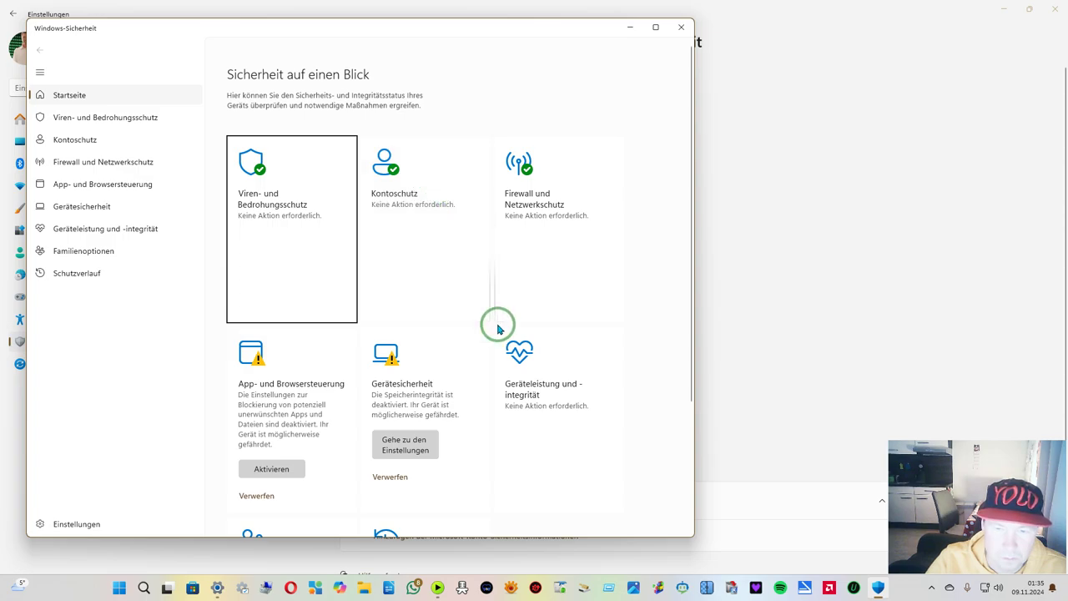
pyautogui.scroll(-2, 596, 391)
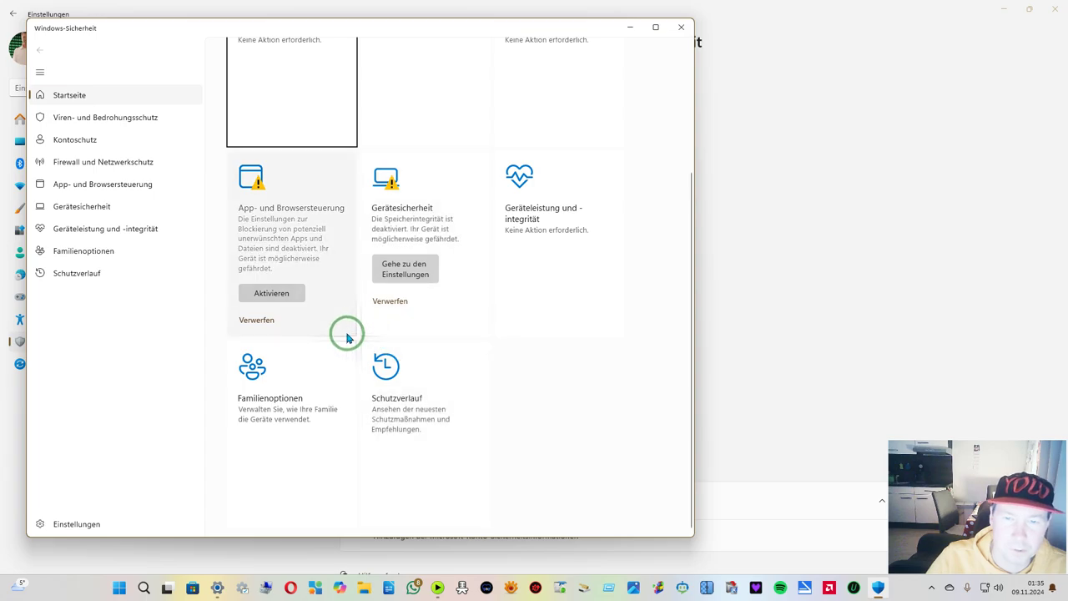
pyautogui.click(380, 305)
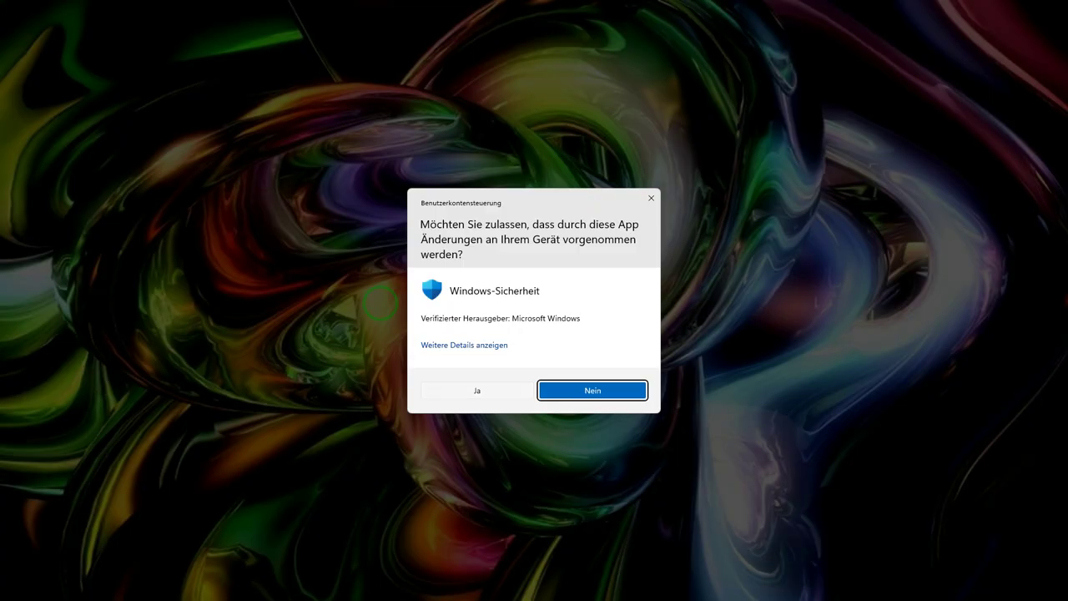
pyautogui.click(472, 390)
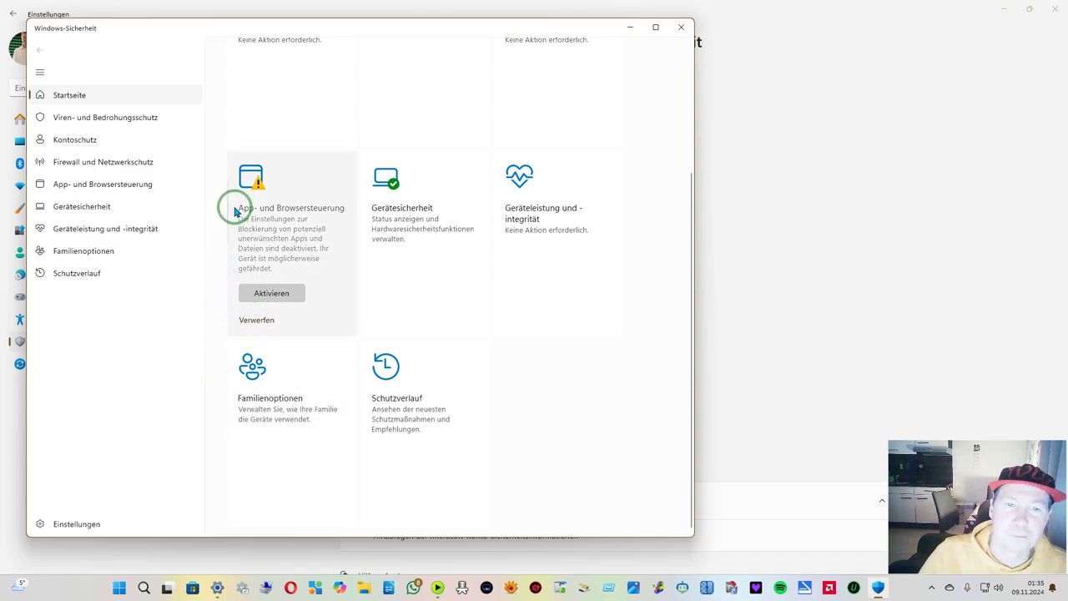
pyautogui.click(257, 319)
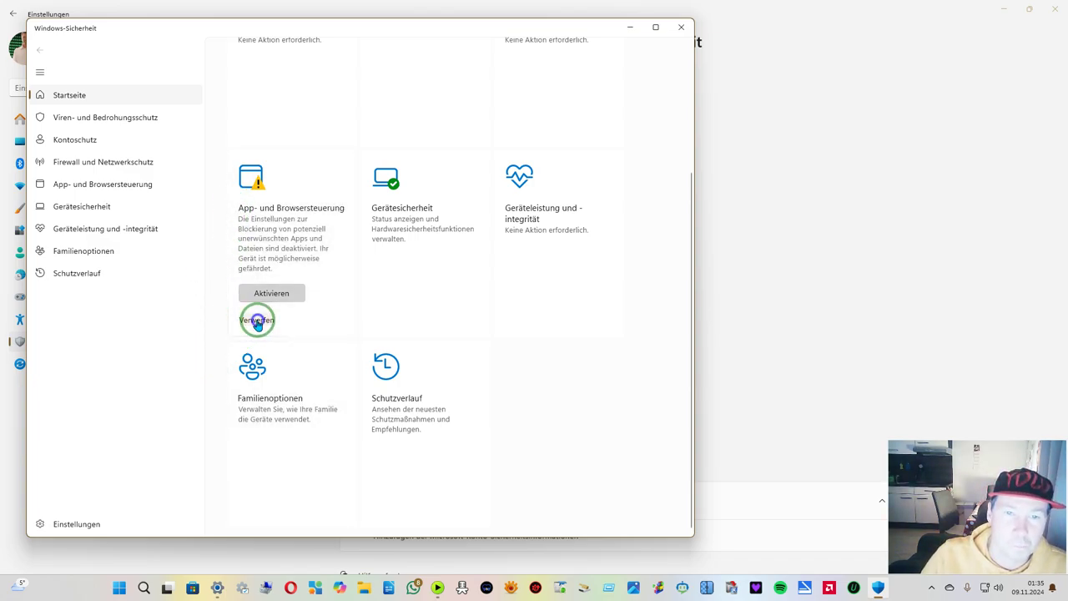
pyautogui.click(483, 393)
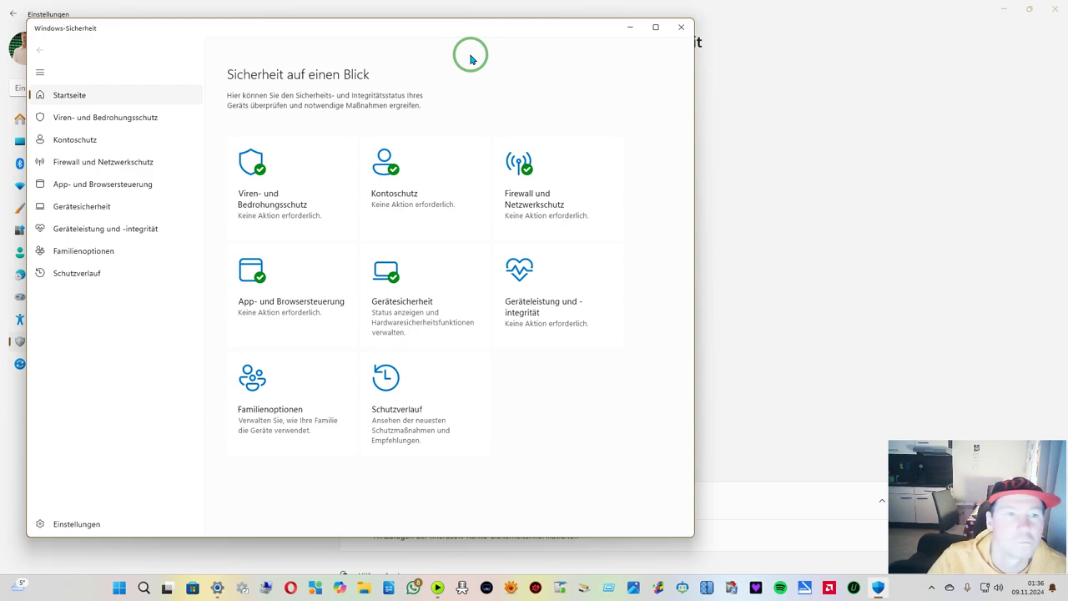
# Review the Scanoptionen under Viren- und Bedrohungsschutz and return to the Viren- und Bedrohungsschutz page
pyautogui.click(92, 117)
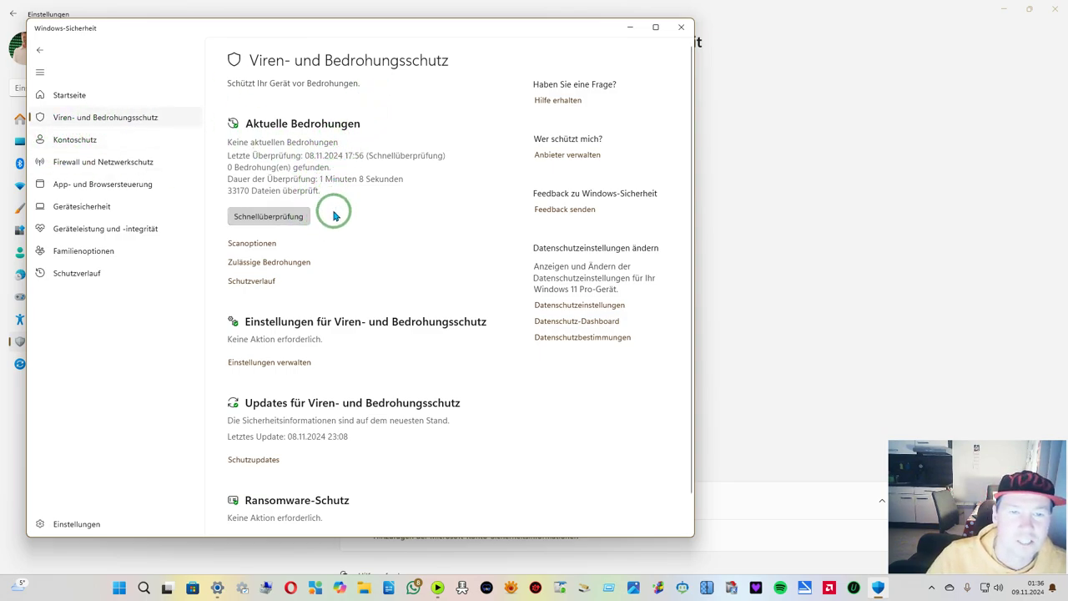
pyautogui.click(244, 243)
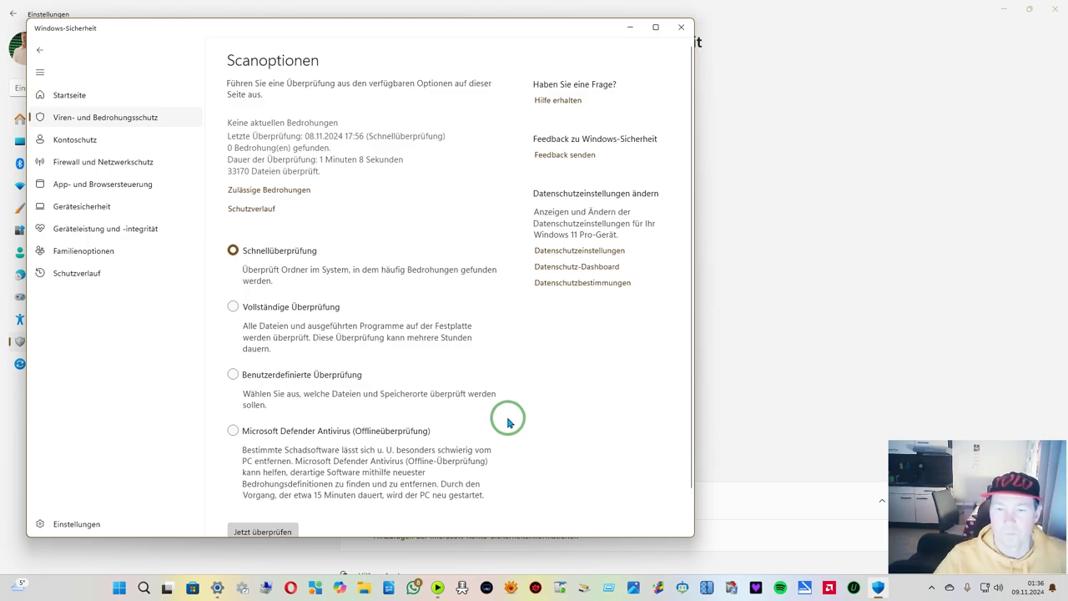
pyautogui.scroll(-2, 504, 408)
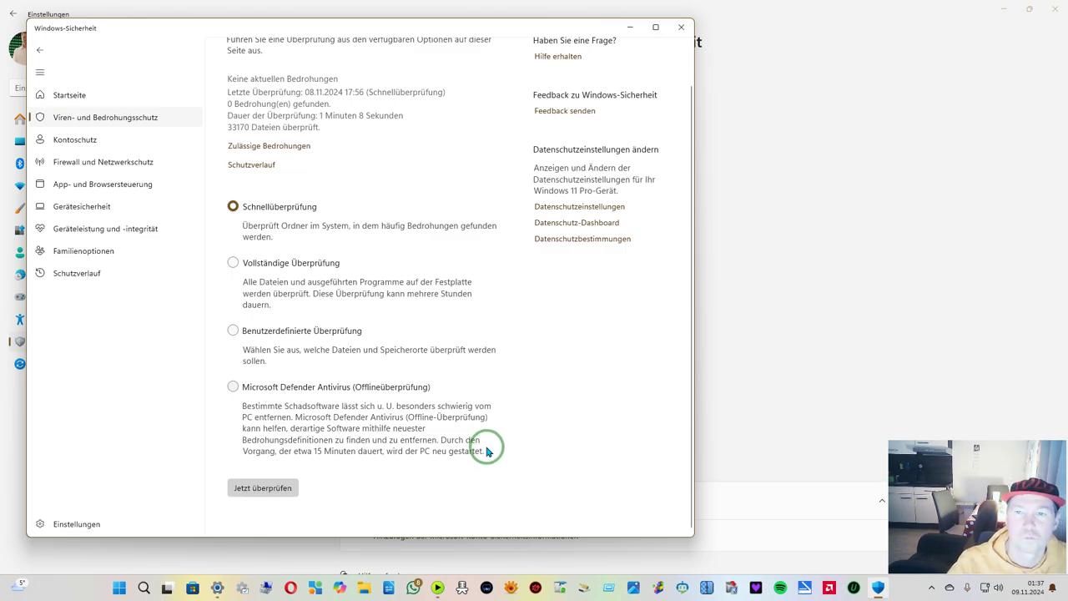
pyautogui.hotkey('alt', 'Left')
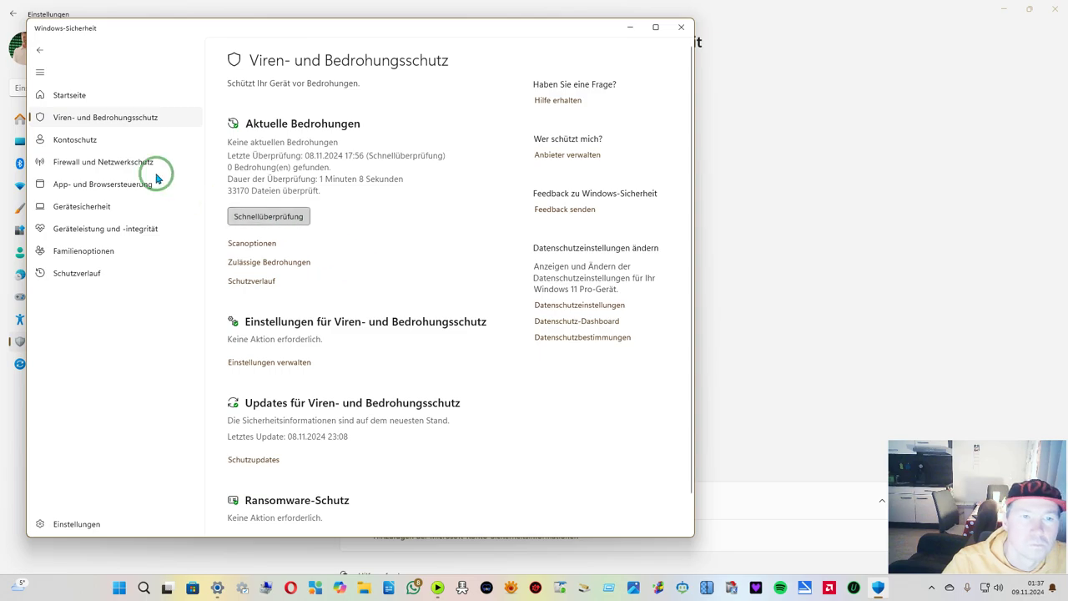
# Open the account information from Kontoschutz and review the Konten overview and the Ihre Infos page
pyautogui.click(83, 141)
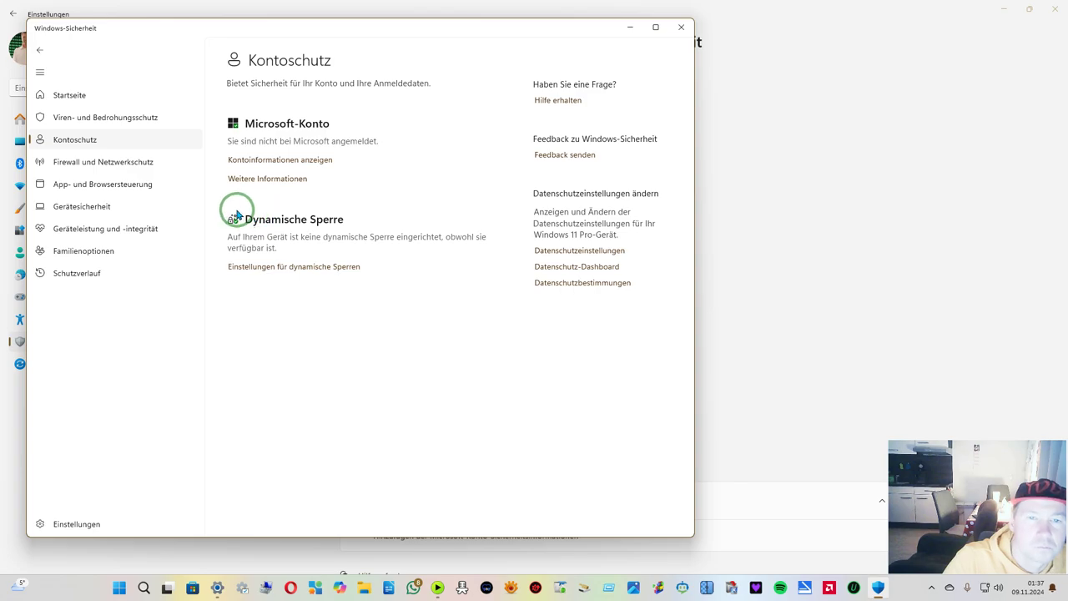
pyautogui.click(257, 160)
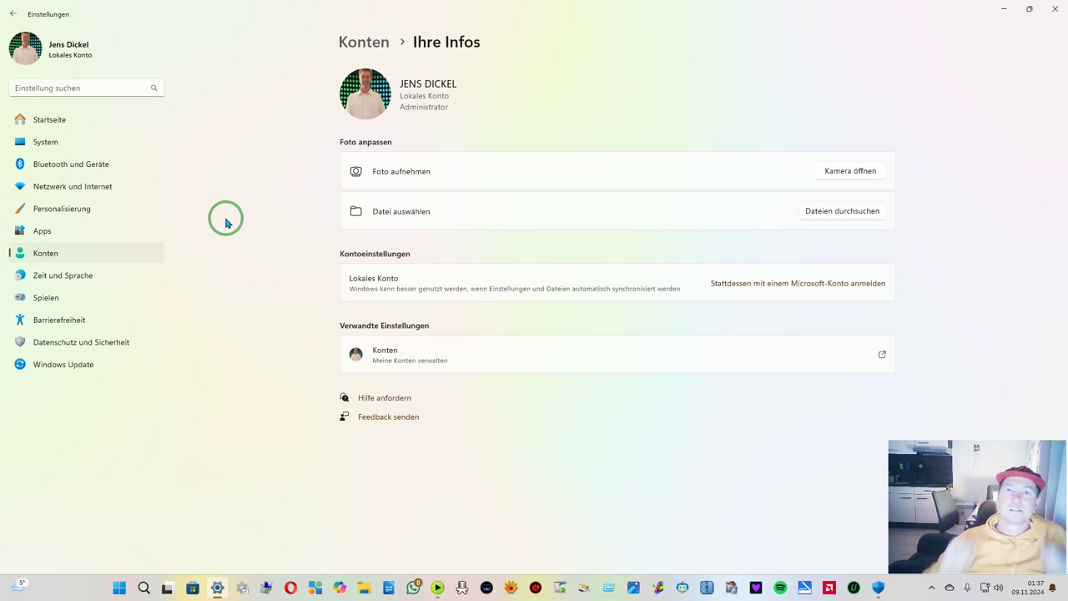
pyautogui.click(368, 52)
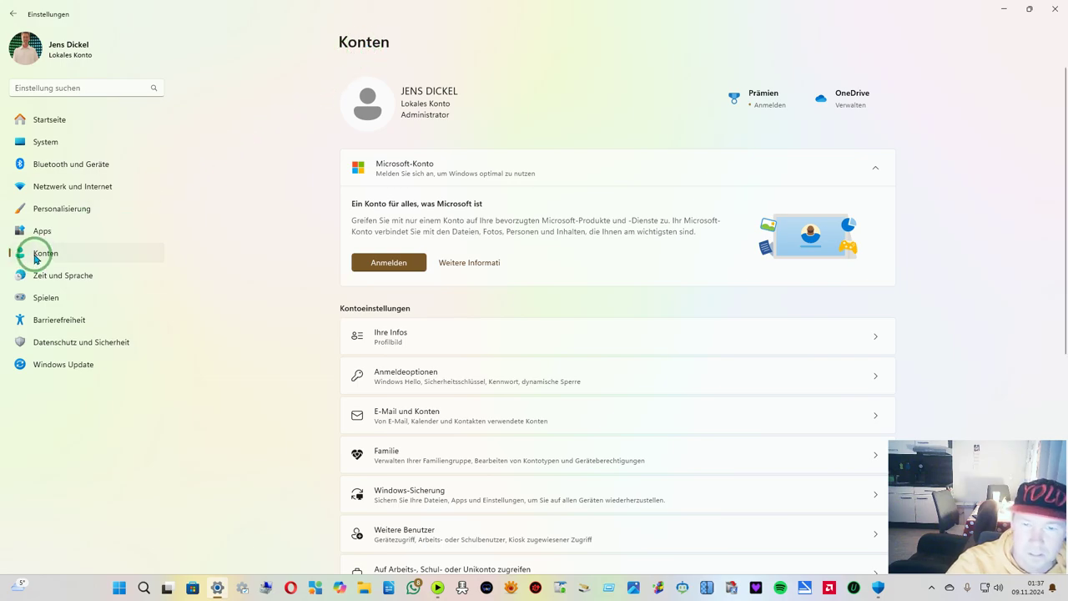
pyautogui.click(472, 339)
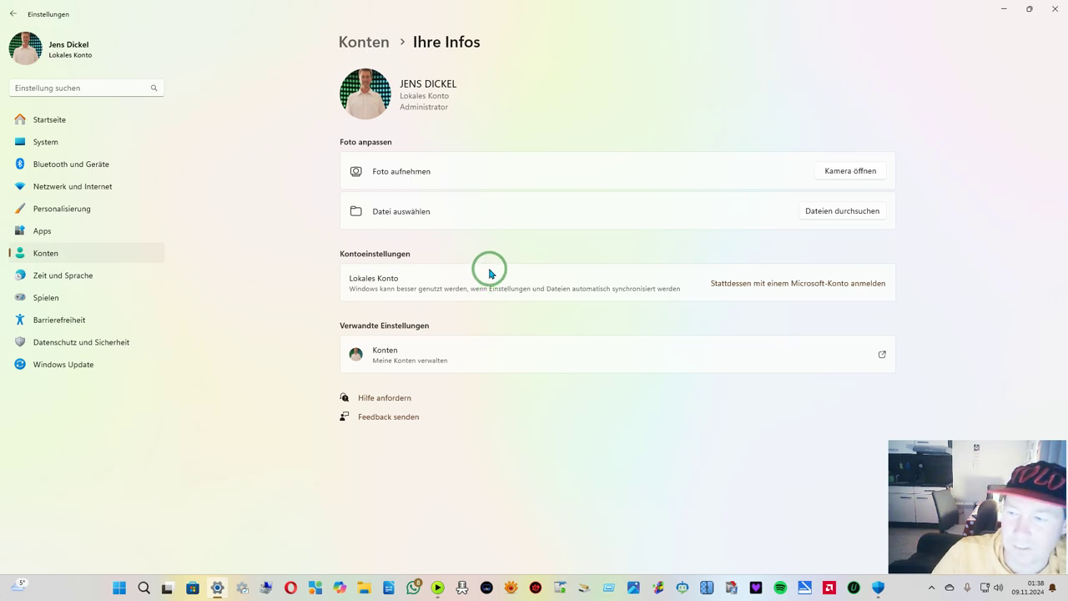
pyautogui.moveTo(905, 452); pyautogui.dragTo(886, 441)
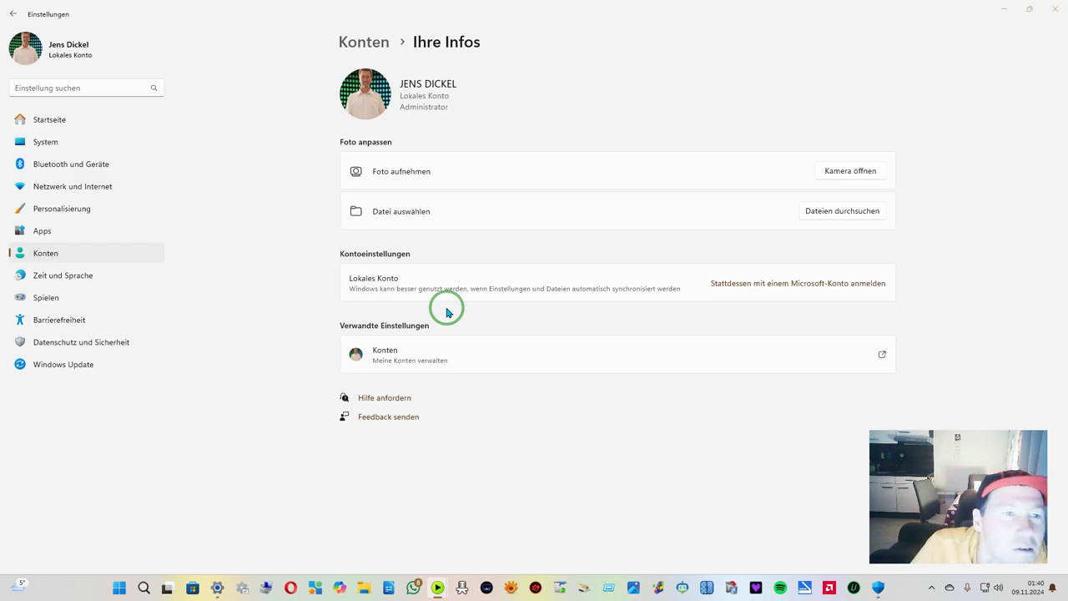
# Return to the Konten overview and open Anmeldeoptionen to view the sign-in methods
pyautogui.click(121, 255)
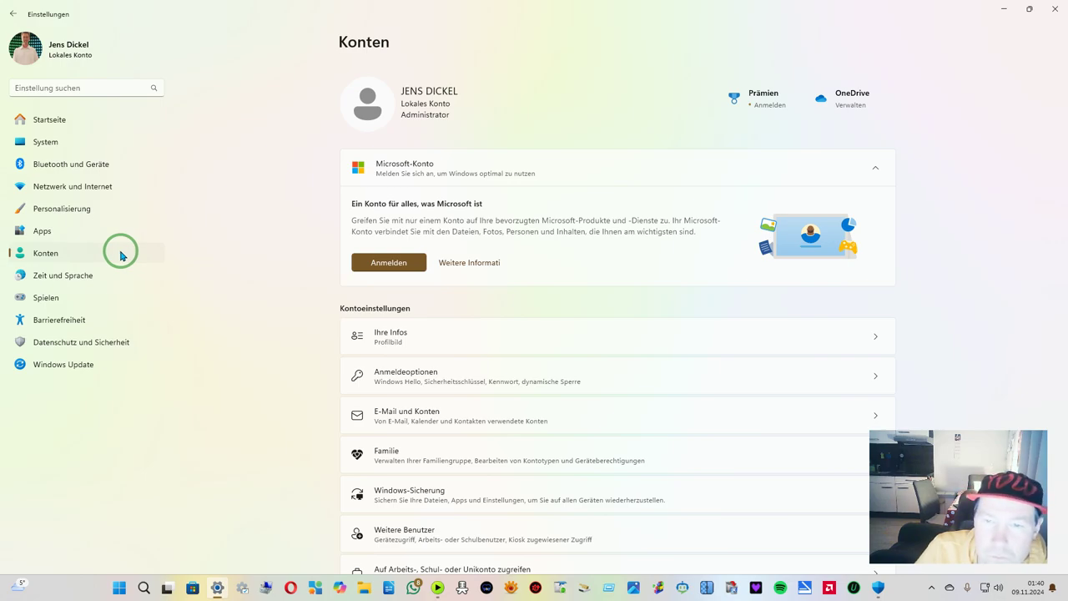
pyautogui.click(499, 376)
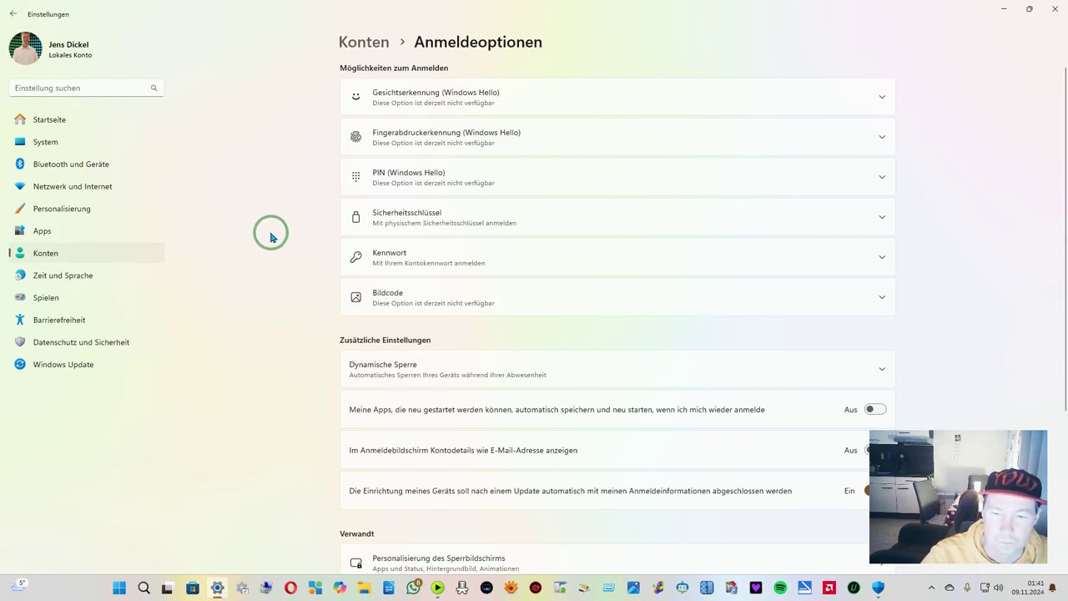
# Review the rest of the Anmeldeoptionen page, then return to Konten and look through its Kontoeinstellungen and Verwandte Einstellungen
pyautogui.scroll(-3, 270, 237)
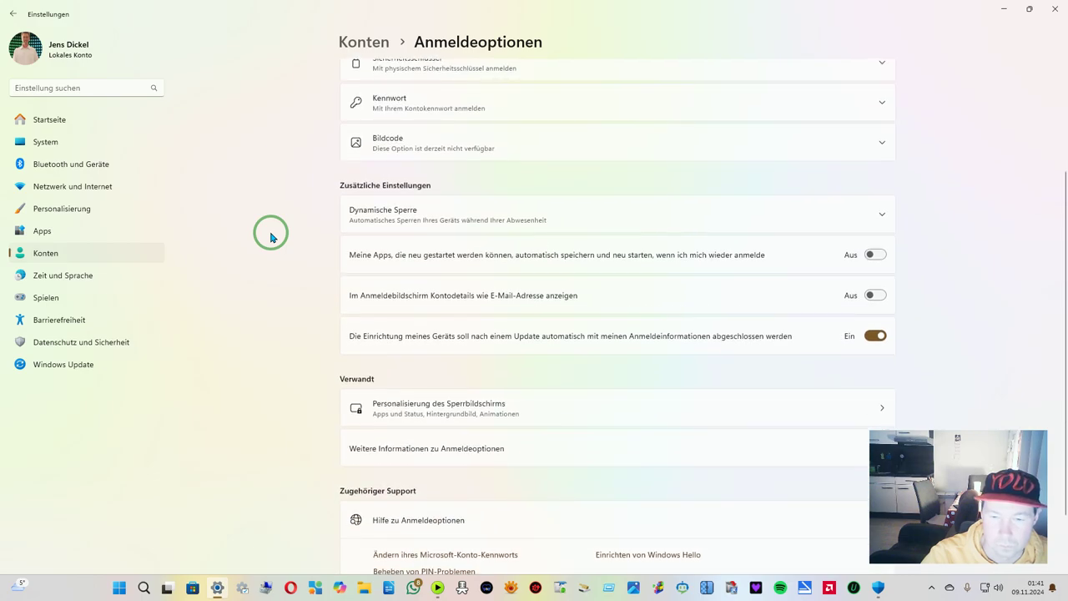
pyautogui.scroll(-2, 271, 237)
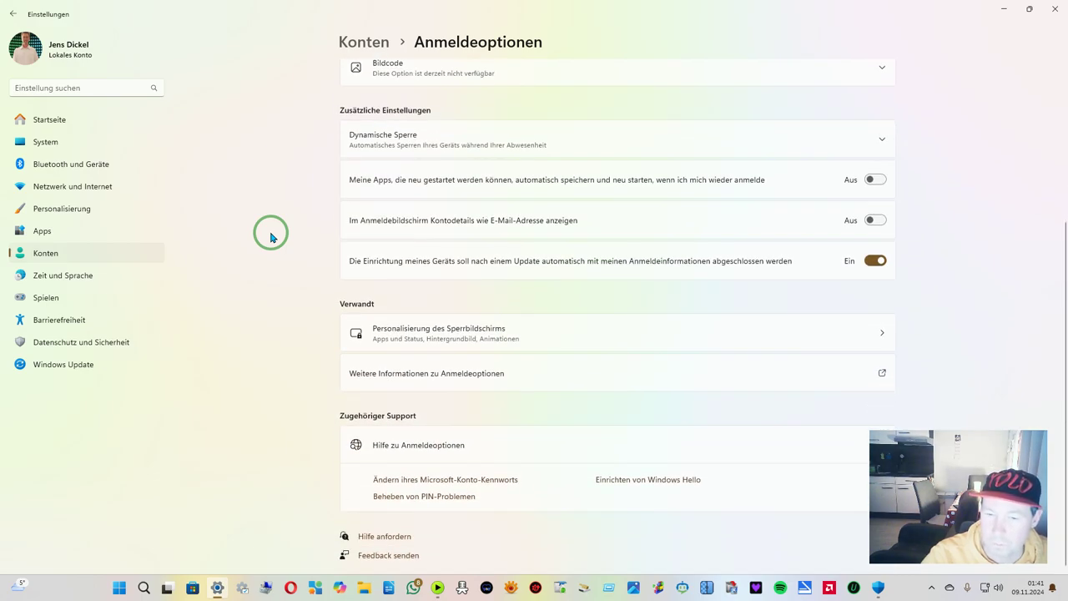
pyautogui.scroll(5, 271, 237)
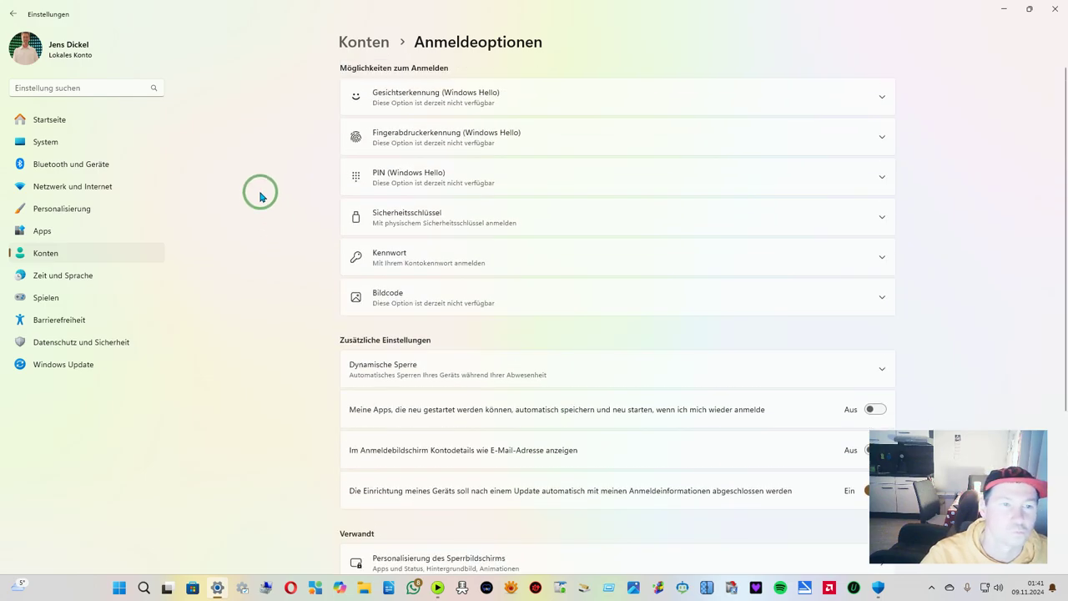
pyautogui.click(27, 255)
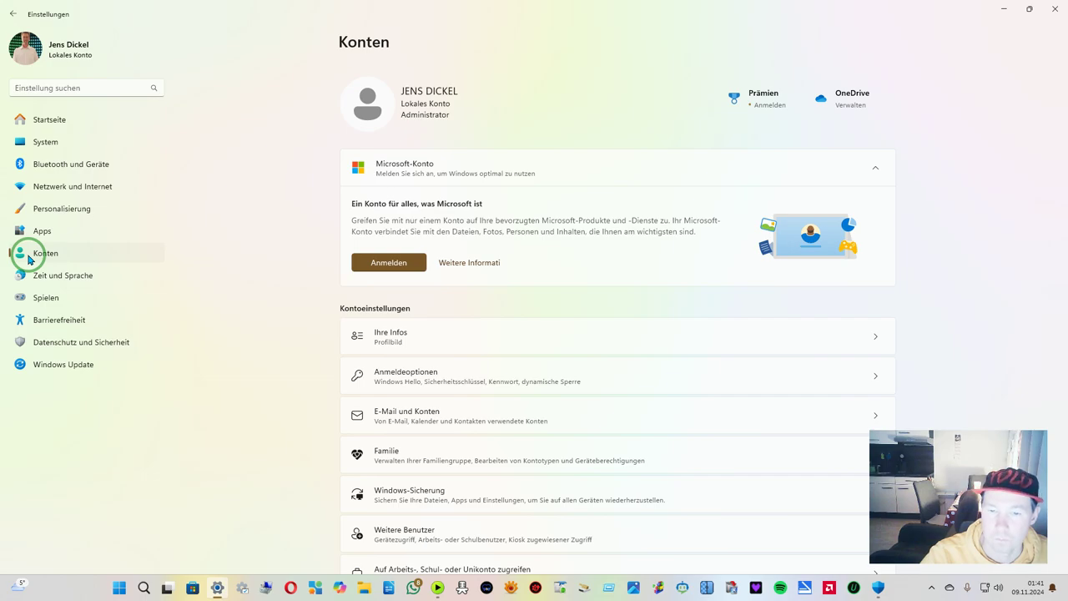
pyautogui.scroll(-5, 209, 255)
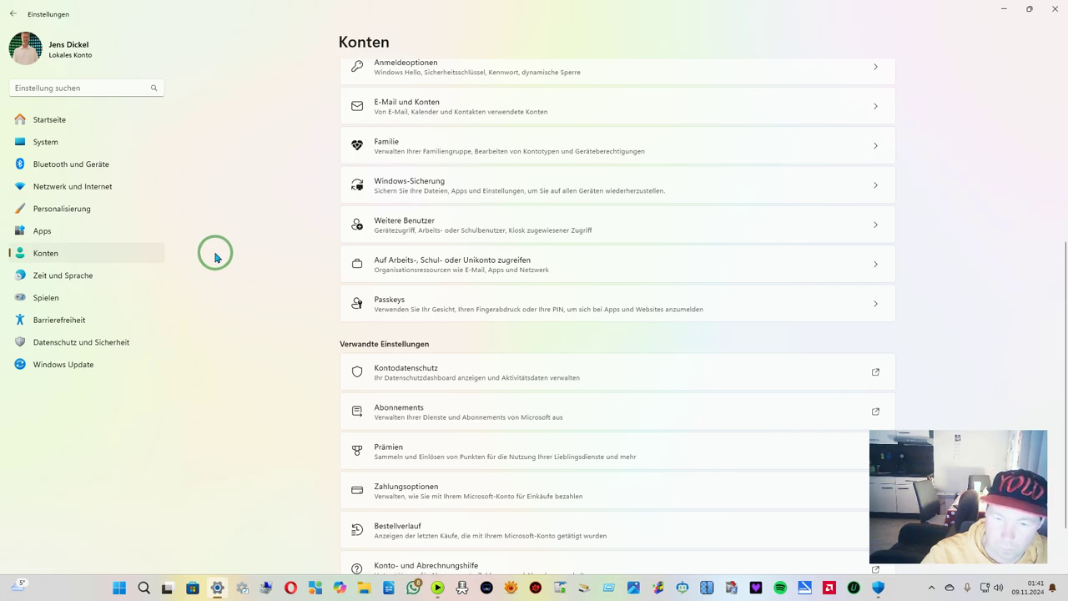
pyautogui.scroll(-1, 270, 261)
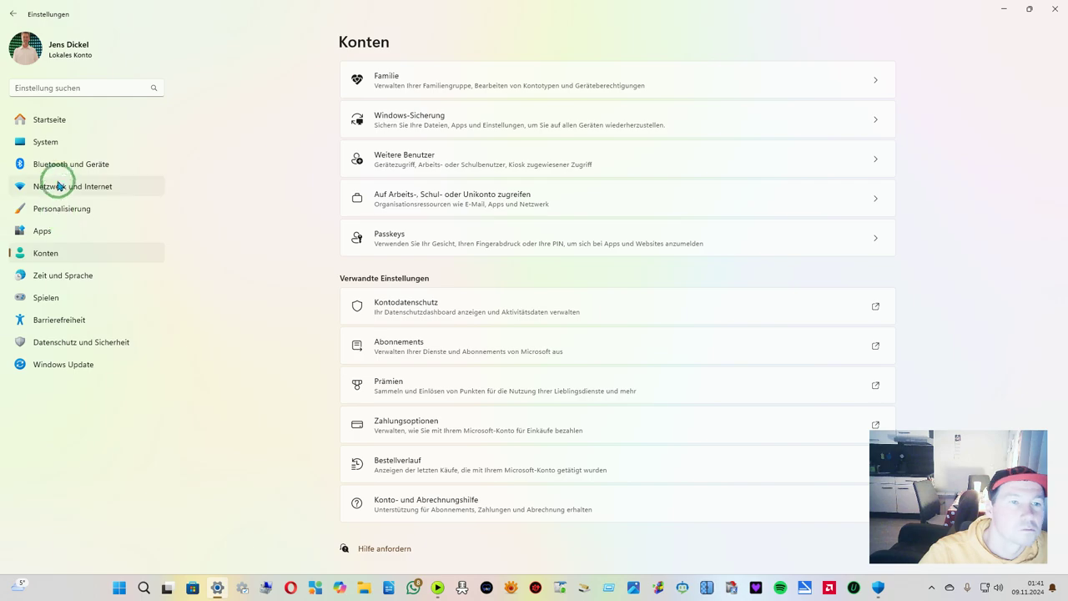
# Open Andere Problembehandlungen from Problembehandlung in the System settings and examine the available troubleshooters
pyautogui.click(73, 140)
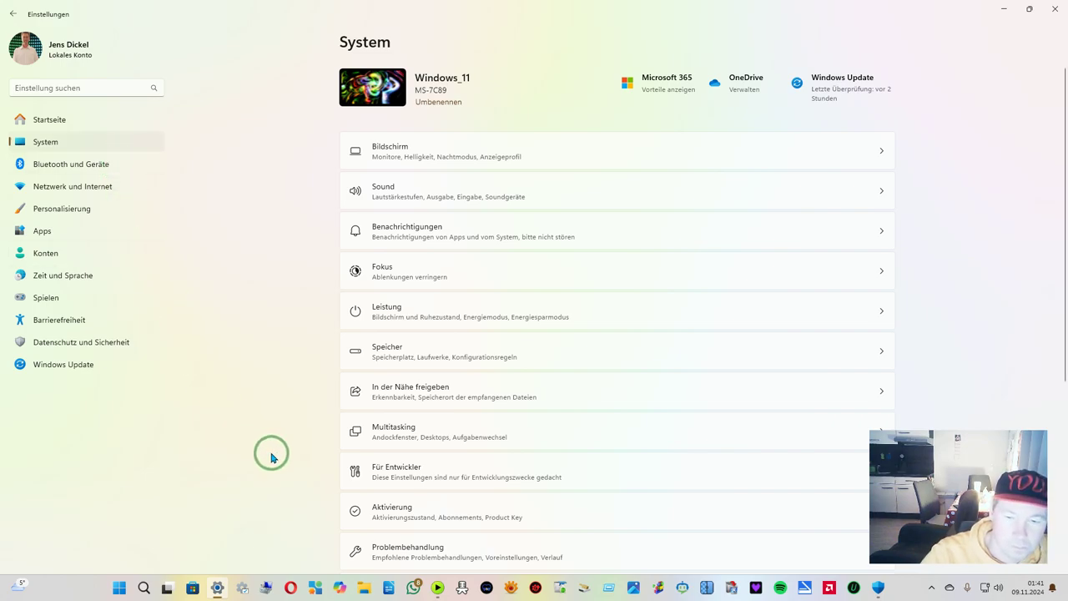
pyautogui.click(448, 550)
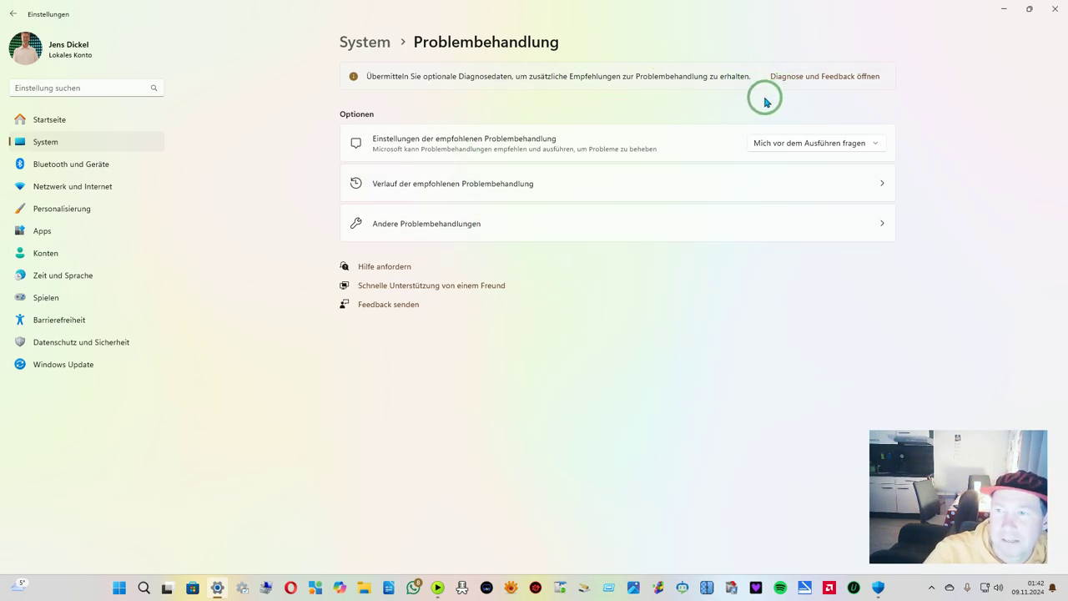
pyautogui.click(544, 226)
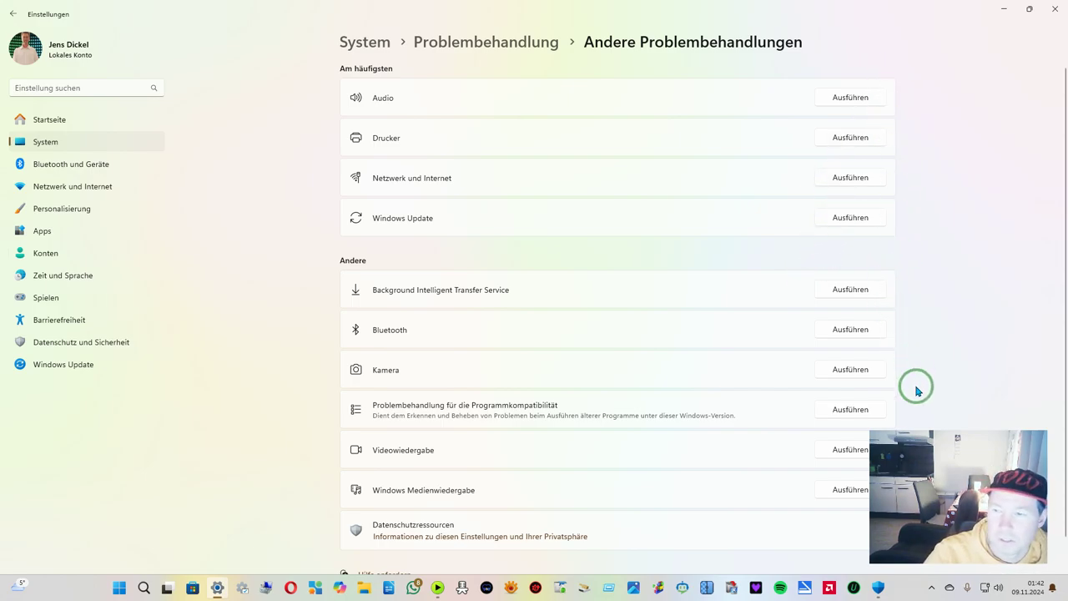
pyautogui.moveTo(928, 440); pyautogui.dragTo(953, 439)
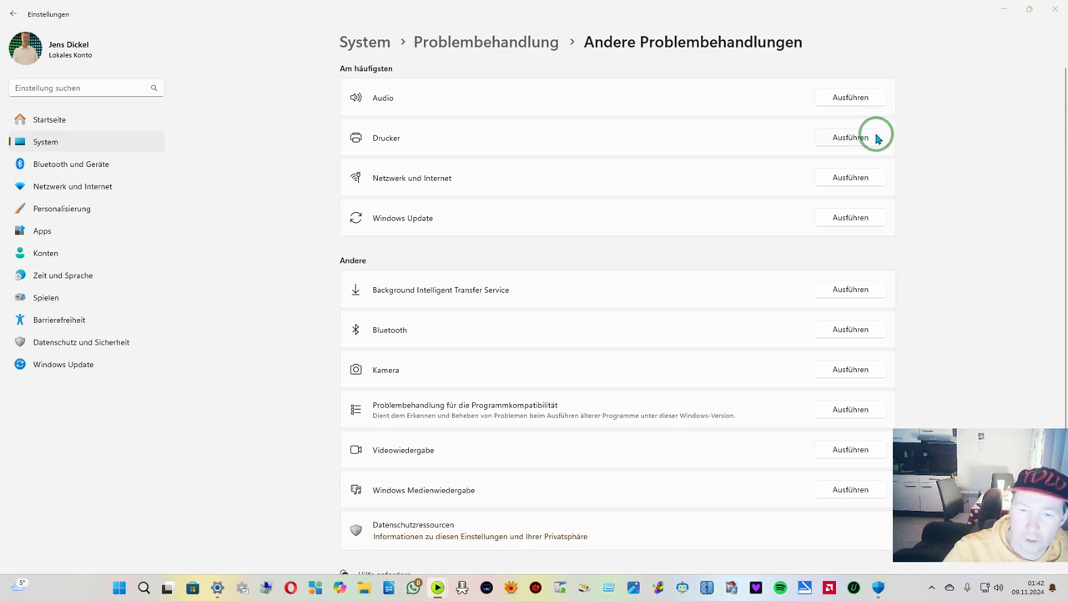
pyautogui.scroll(-1, 860, 211)
pyautogui.scroll(1, 860, 219)
pyautogui.click(859, 219)
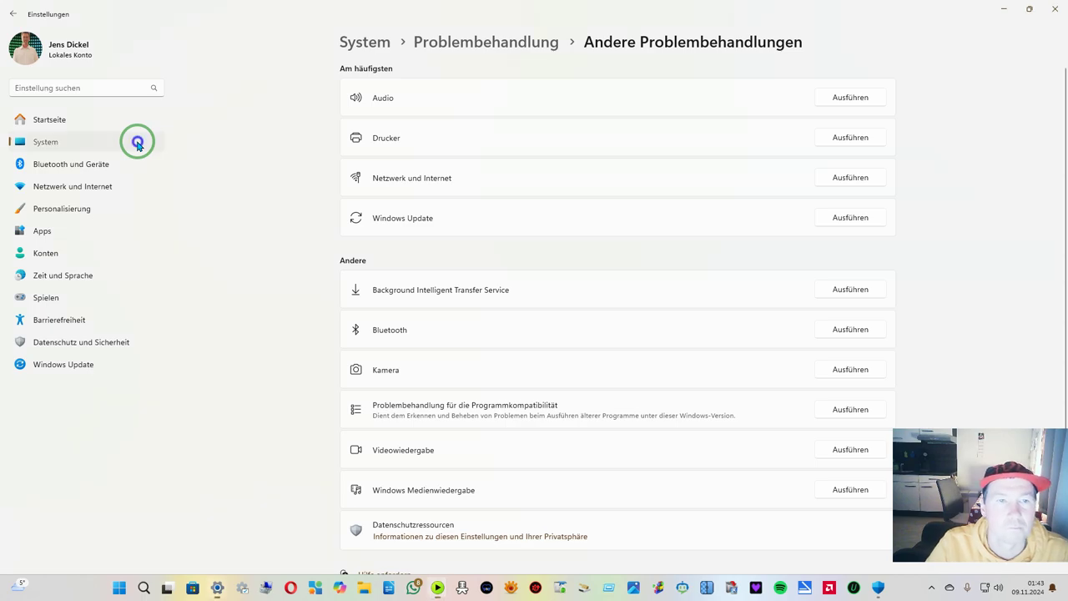
# View the System, Bluetooth und Geräte and Netzwerk und Internet pages, ending on Erweiterte Netzwerkeinstellungen
pyautogui.click(138, 145)
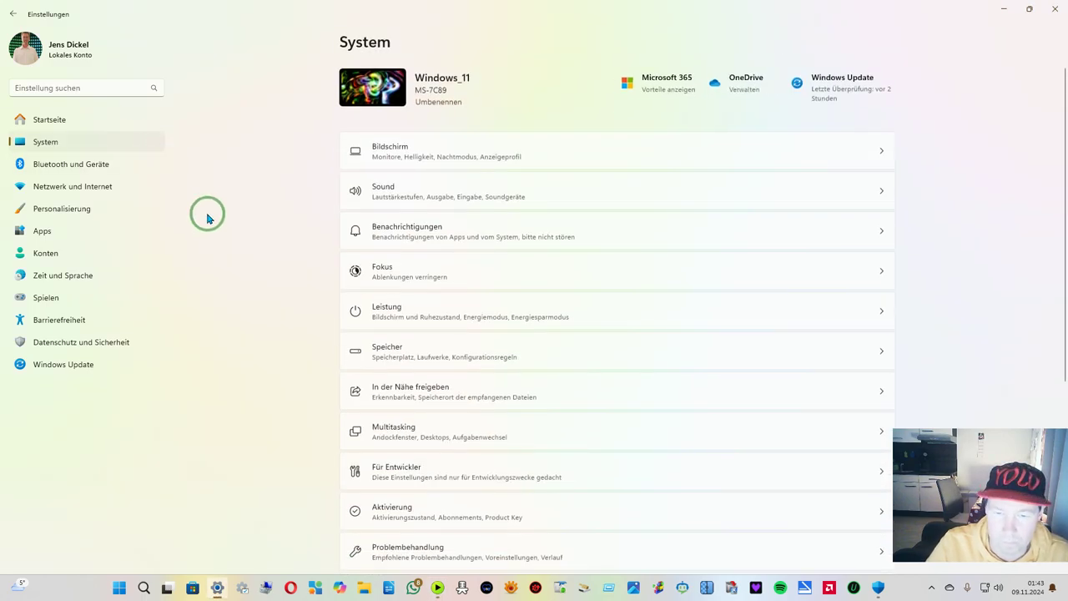
pyautogui.click(97, 162)
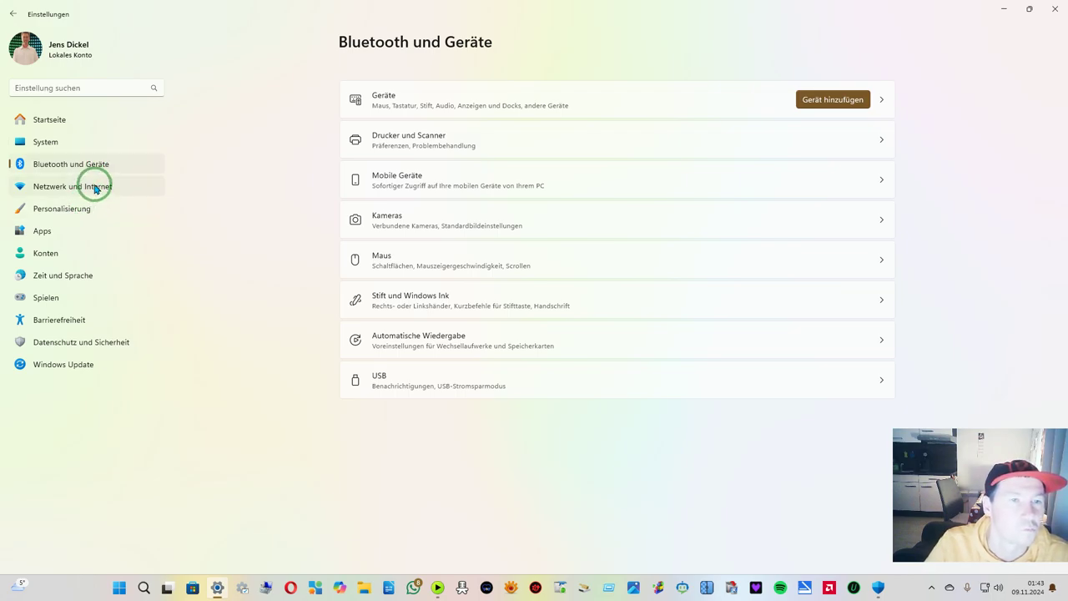
pyautogui.click(95, 188)
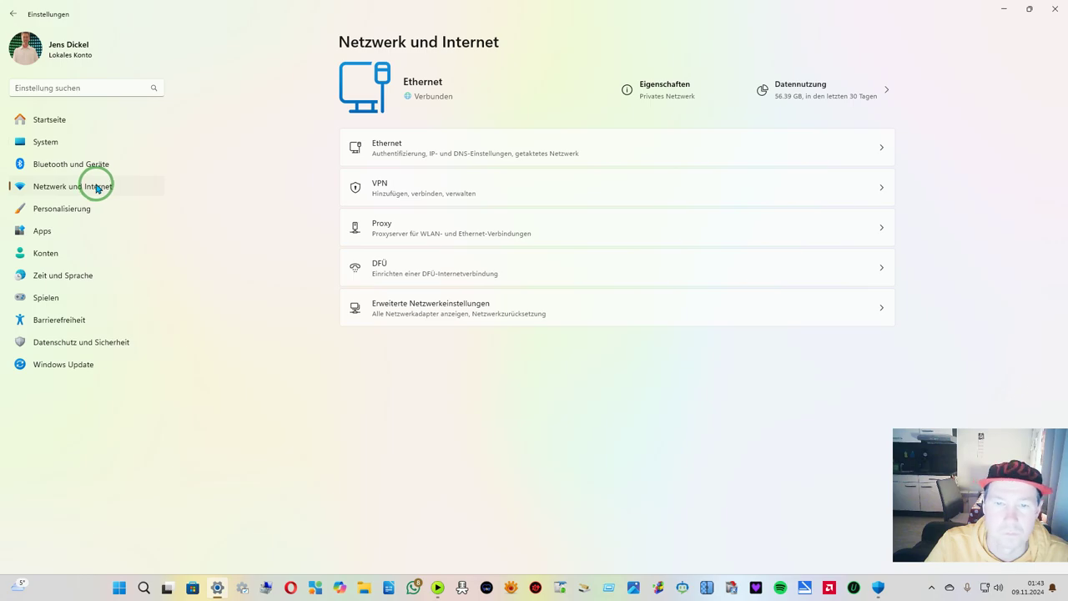
pyautogui.click(648, 311)
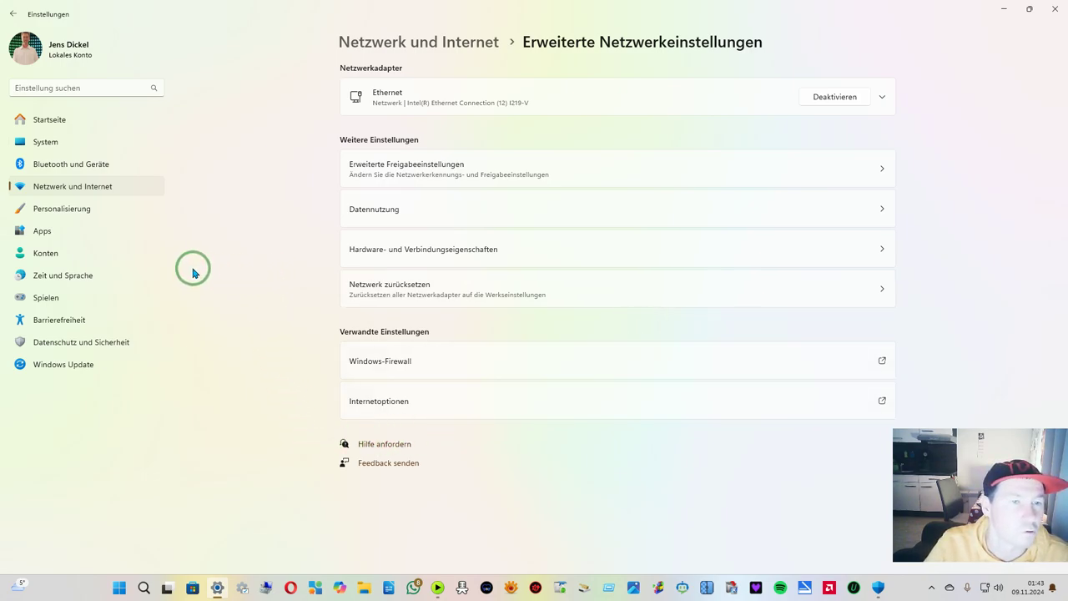
# View the Startseite and the full System settings list, then close the Einstellungen window
pyautogui.click(116, 117)
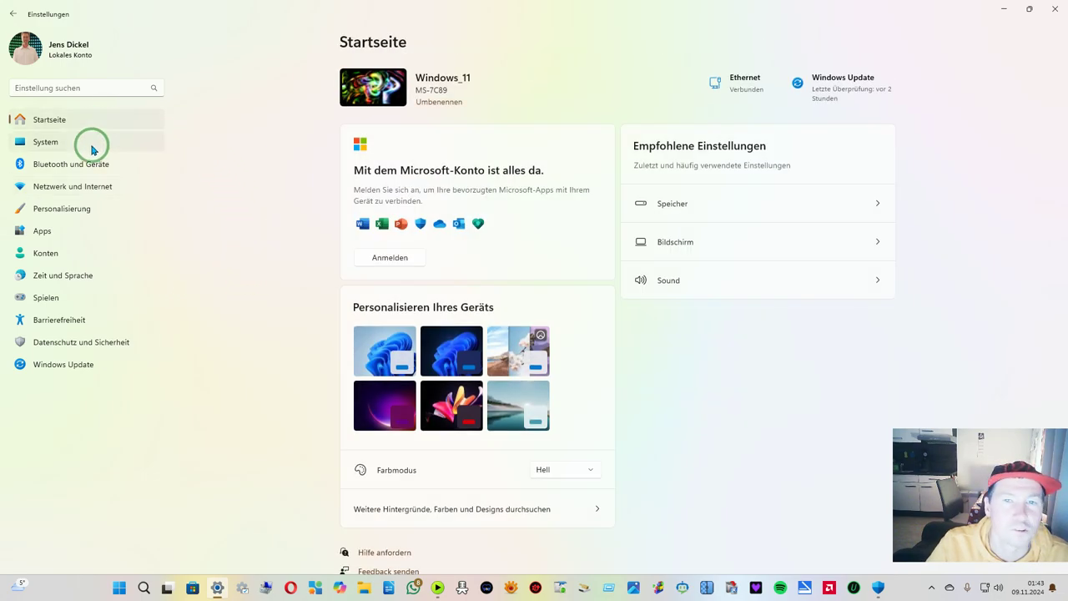
pyautogui.click(95, 146)
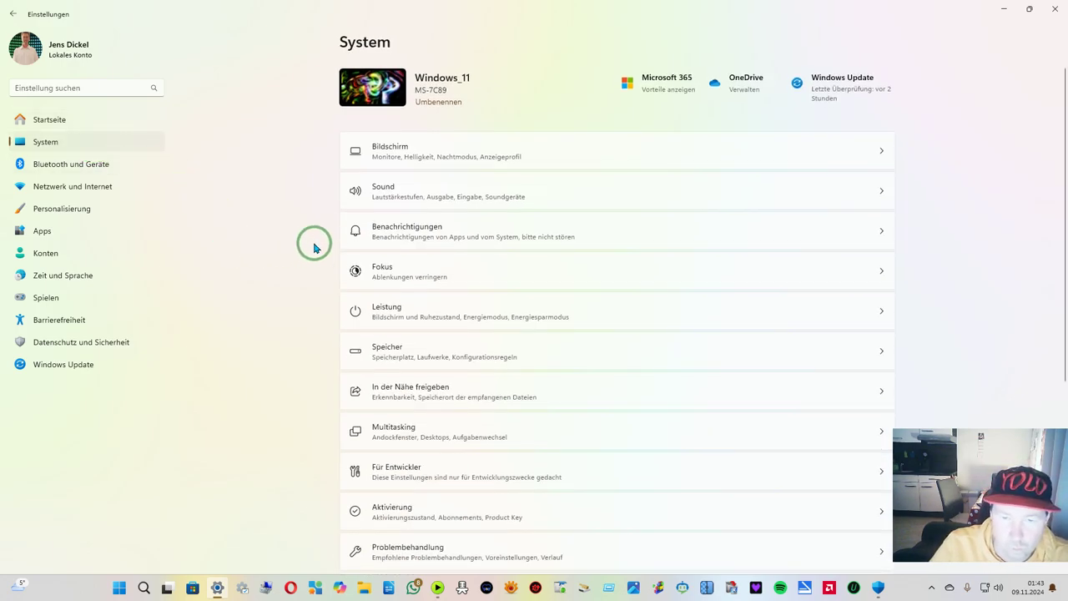
pyautogui.scroll(-5, 314, 248)
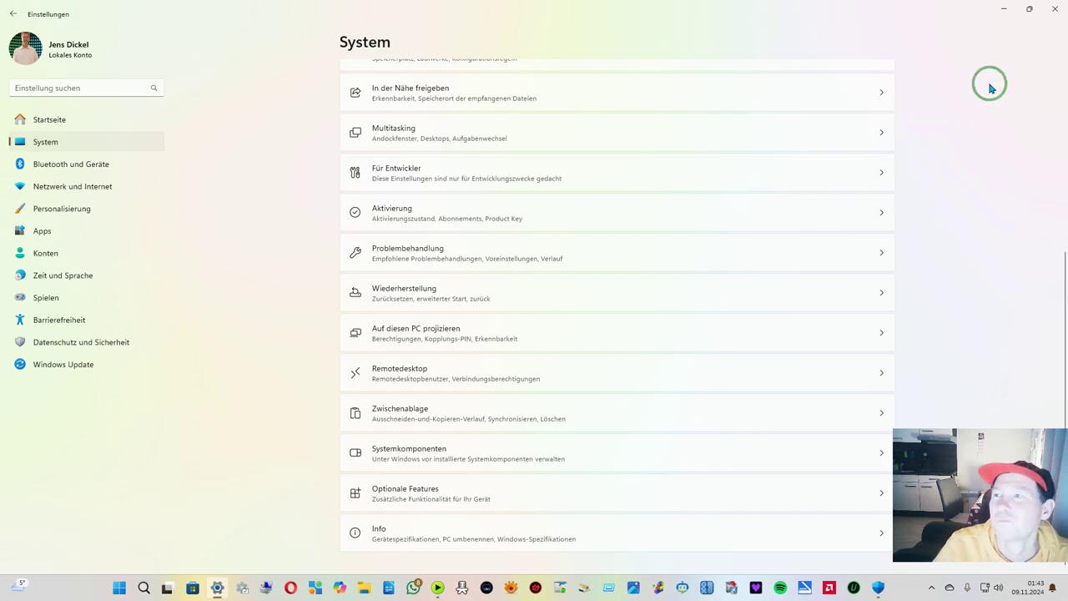
pyautogui.click(1054, 10)
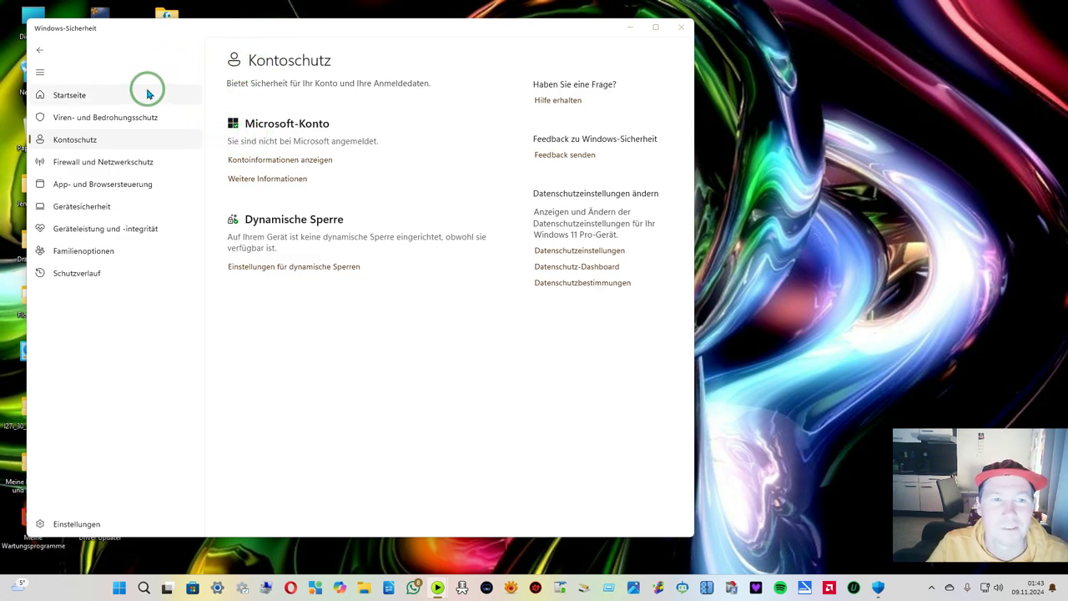
# Review the Firewall und Netzwerkschutz, App- und Browsersteuerung and Gerätesicherheit pages in Windows-Sicherheit
pyautogui.click(125, 166)
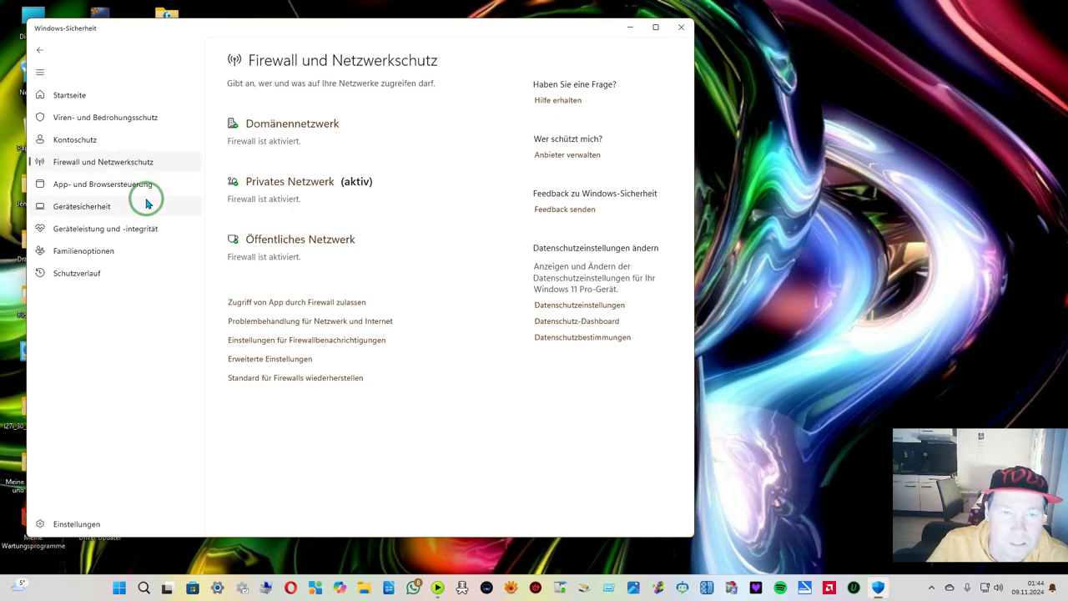
pyautogui.click(145, 184)
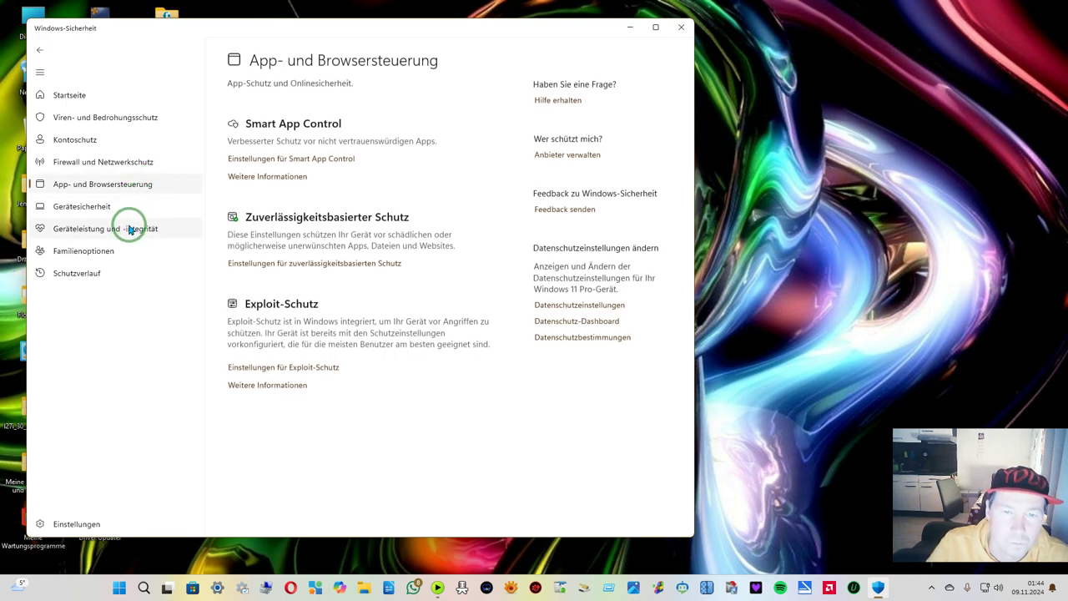
pyautogui.click(126, 231)
pyautogui.click(131, 210)
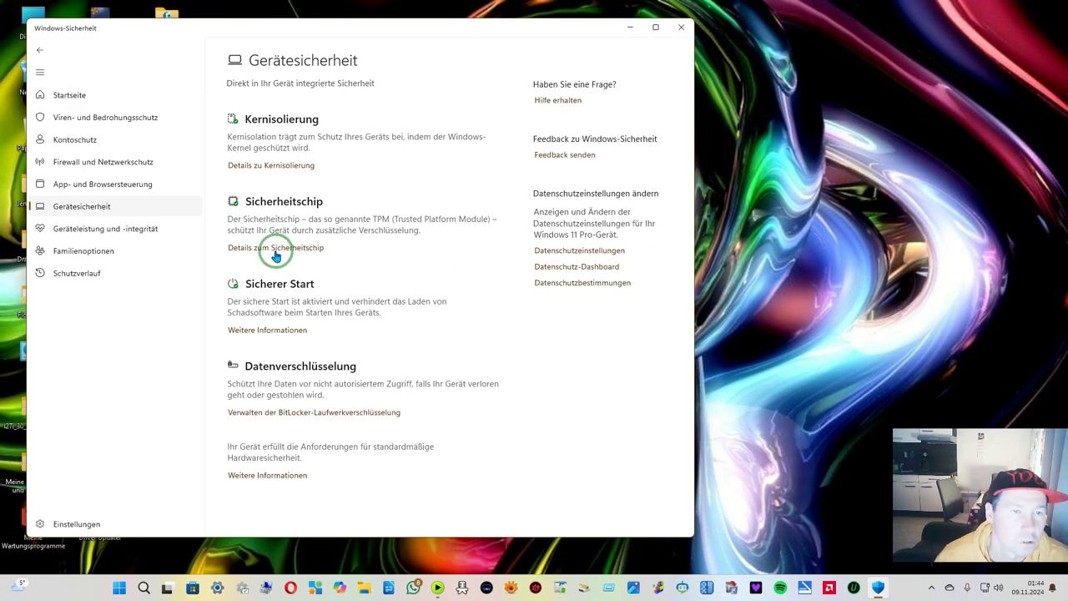
# Review the Geräteleistung und -integrität report, the Familienoptionen and the Schutzverlauf
pyautogui.click(92, 236)
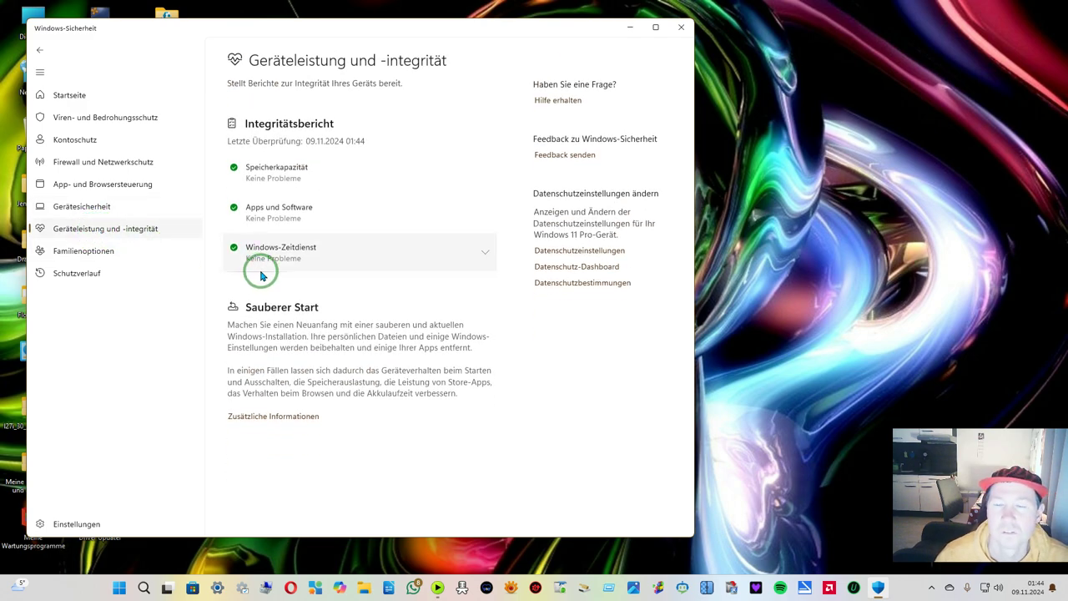
pyautogui.click(131, 254)
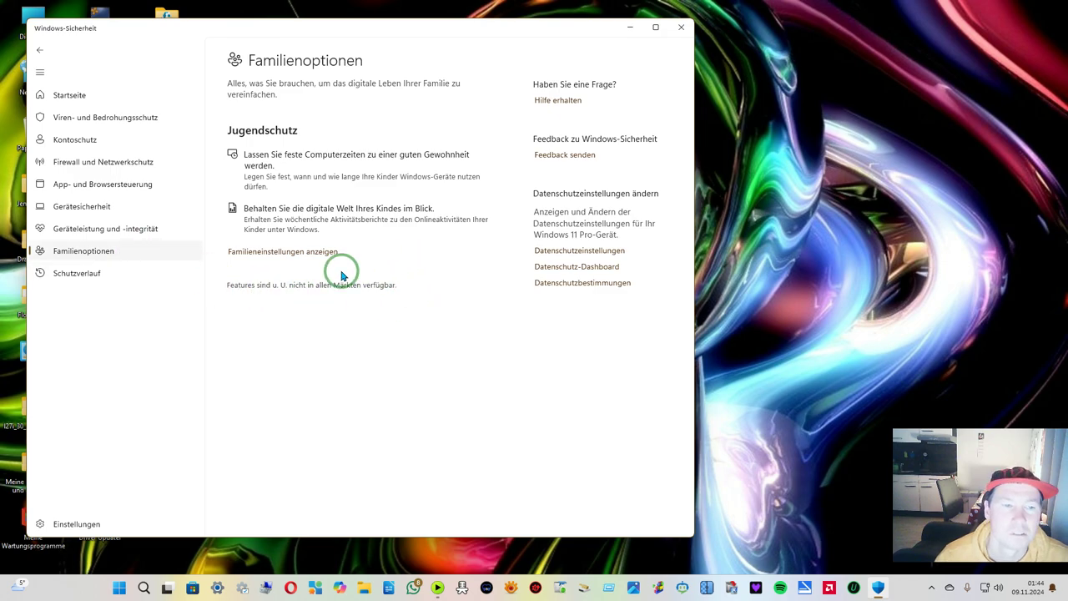
pyautogui.click(118, 278)
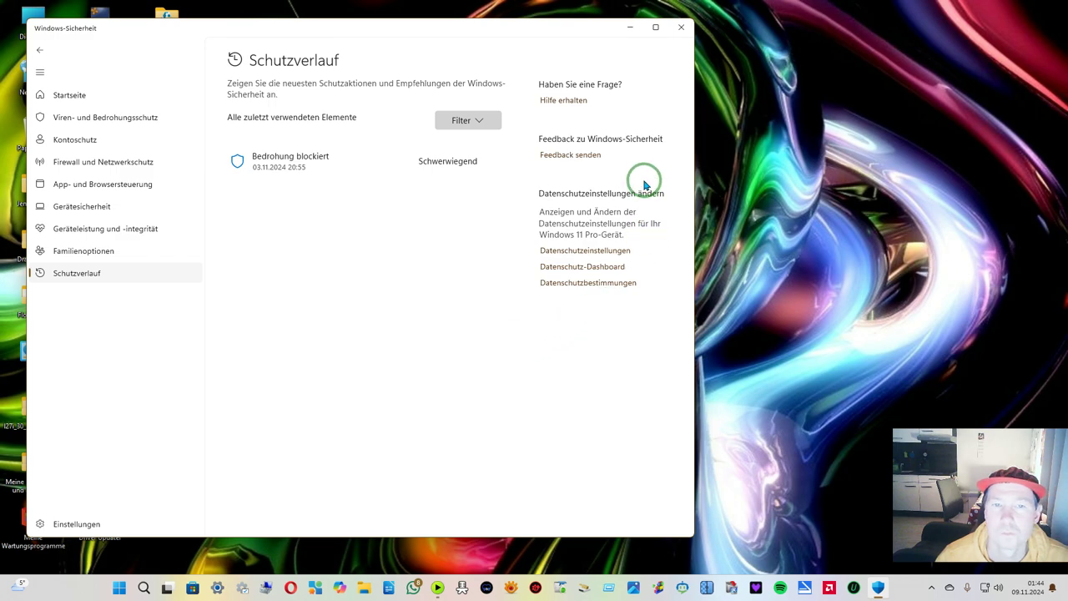
# Return to the Windows-Sicherheit Startseite, collapse and expand the navigation labels, and close Windows-Sicherheit
pyautogui.click(75, 95)
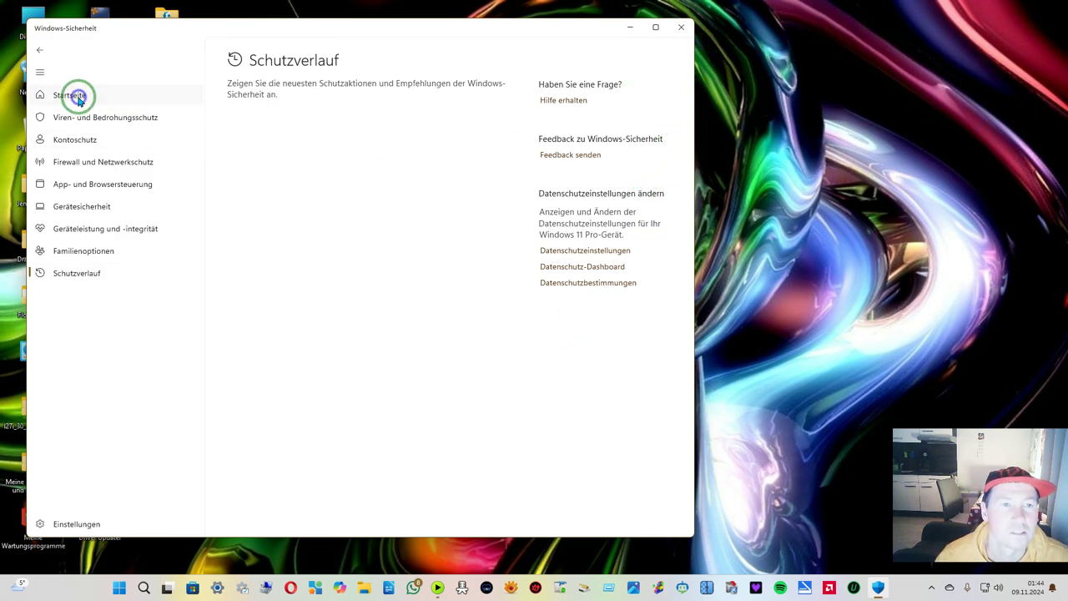
pyautogui.click(40, 73)
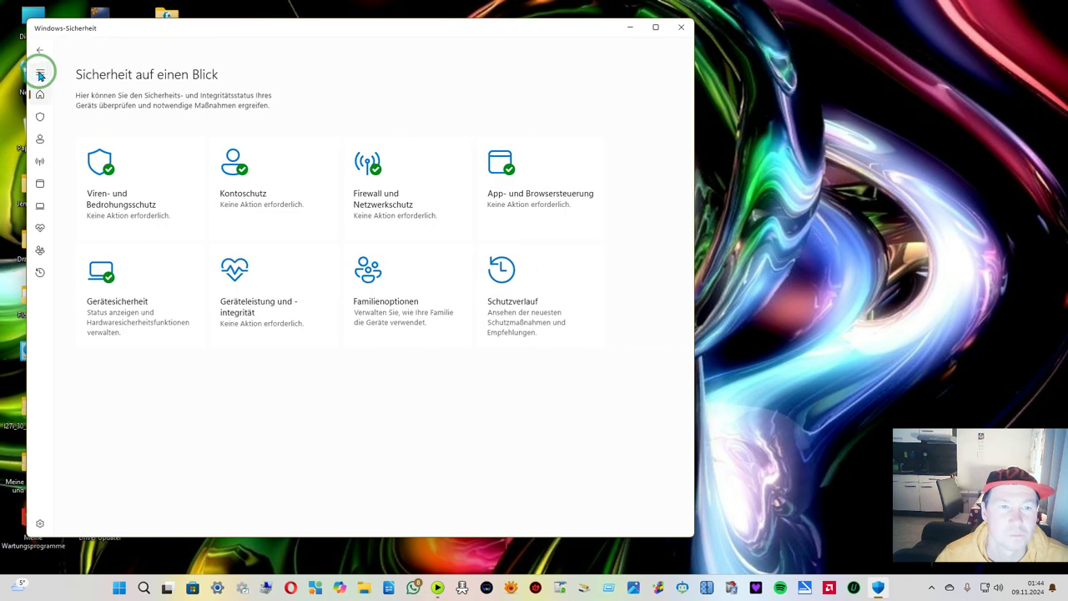
pyautogui.click(39, 74)
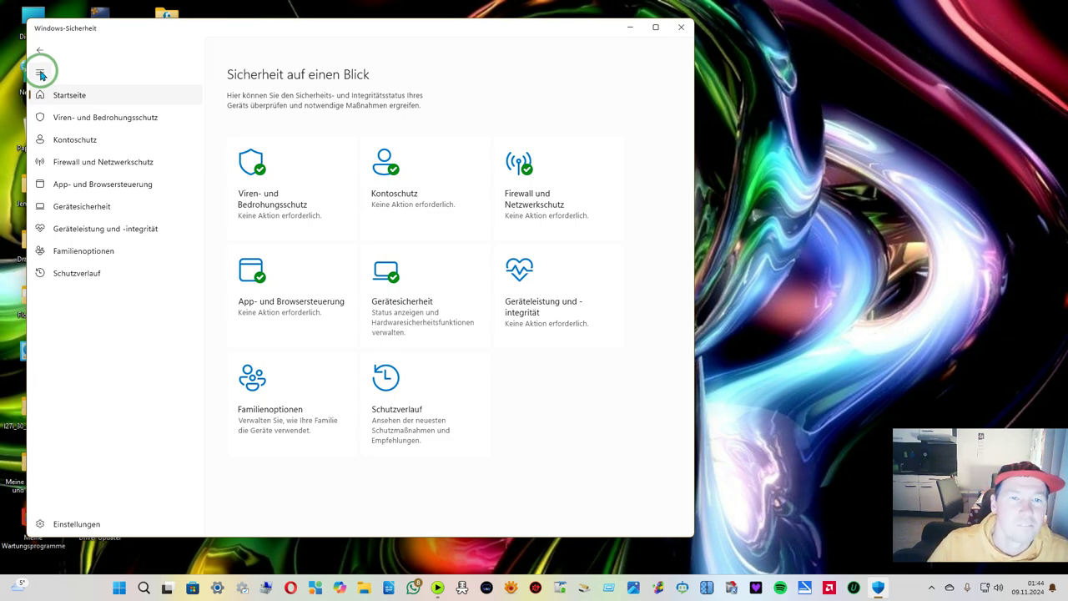
pyautogui.click(40, 74)
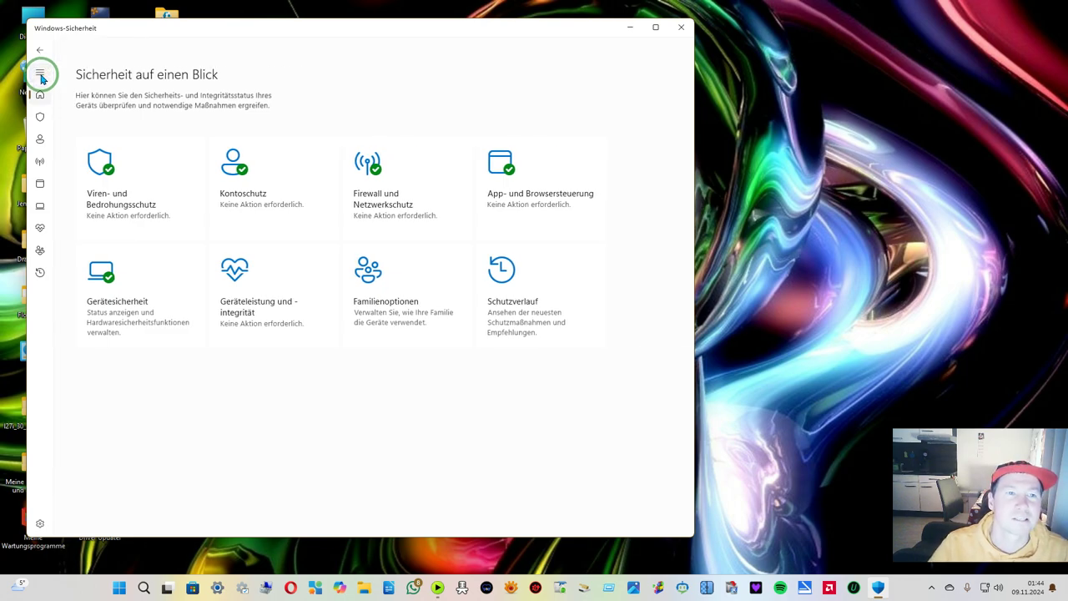
pyautogui.click(41, 77)
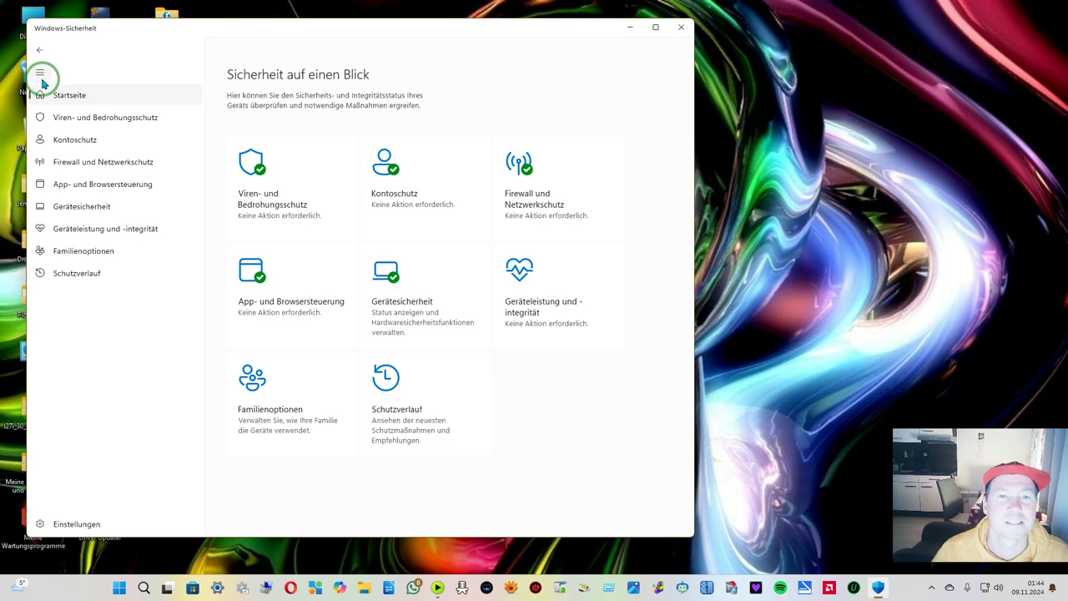
pyautogui.click(681, 30)
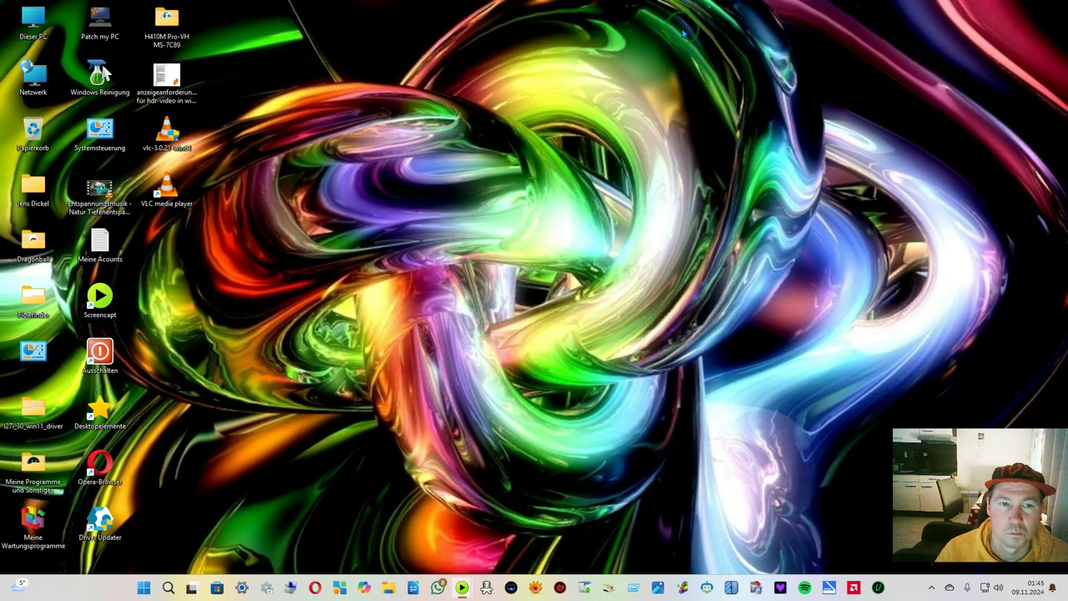